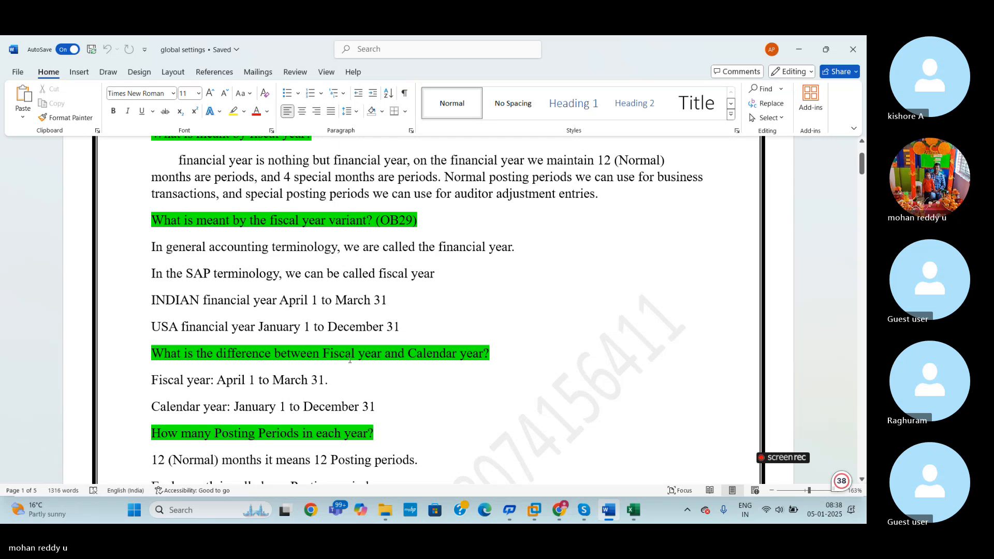
# - Switch to the Excel workbook and review the column E entries on the GLOBAL SETTINGS sheet
pyautogui.click(433, 324)
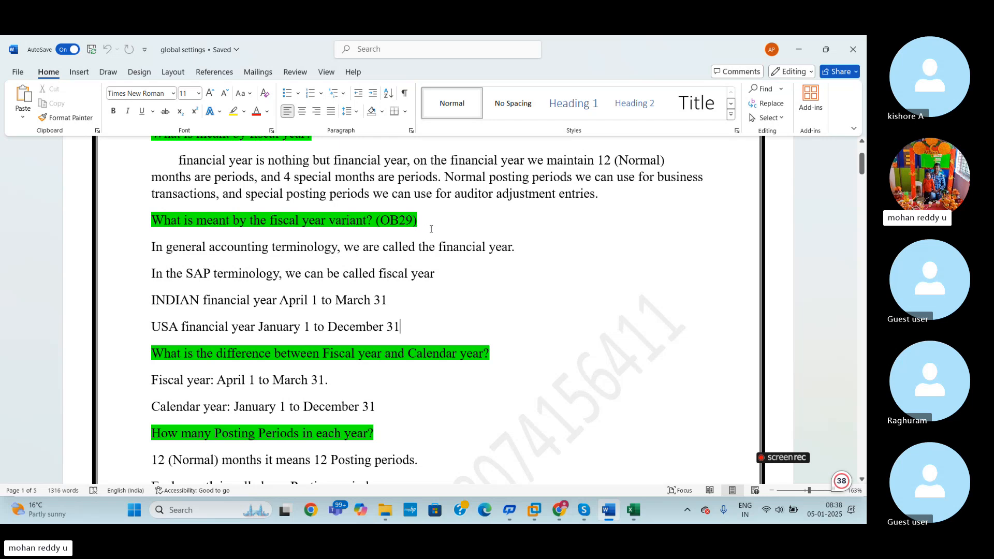
pyautogui.click(632, 511)
pyautogui.click(595, 326)
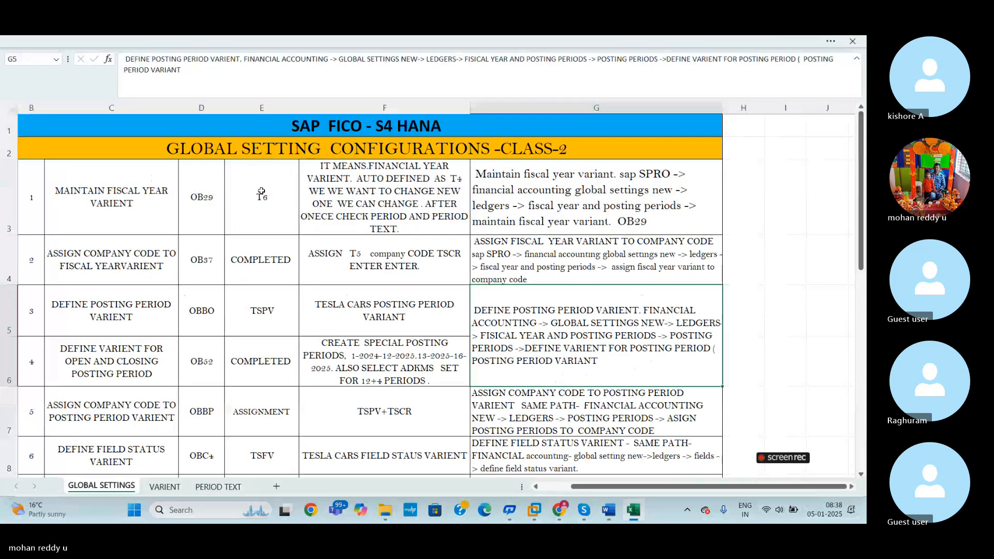
pyautogui.click(262, 192)
pyautogui.moveTo(262, 192); pyautogui.dragTo(273, 462)
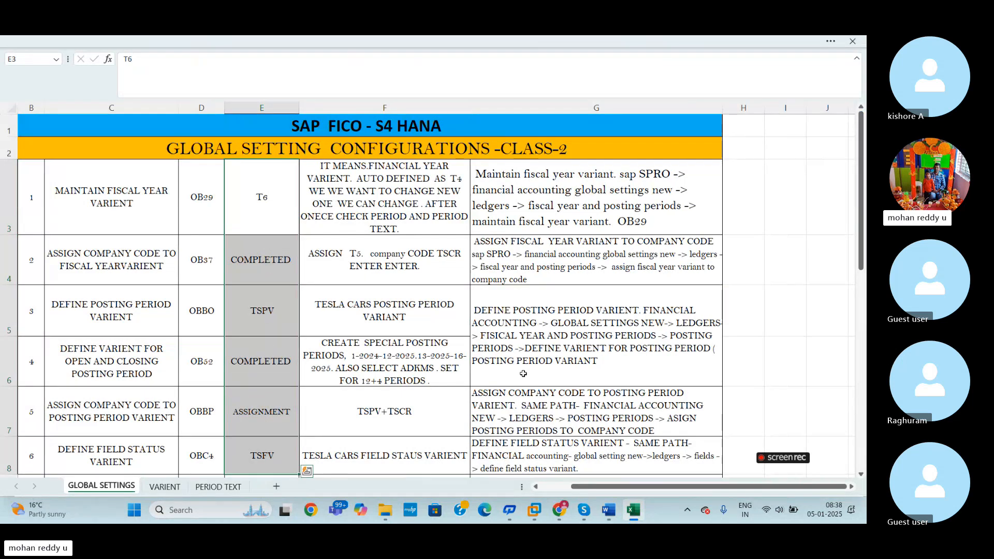
pyautogui.click(777, 311)
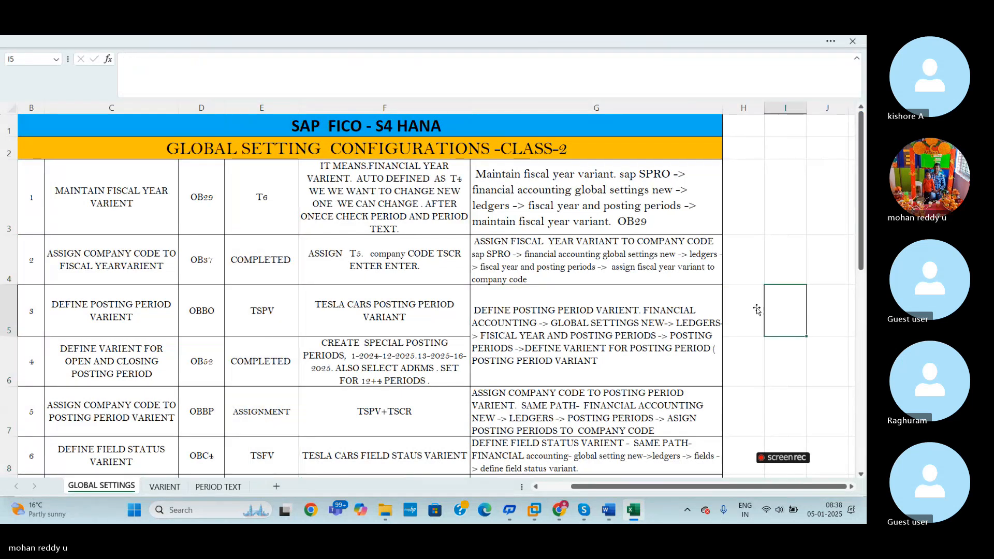
# - Copy the entire contents of the GLOBAL SETTINGS sheet into a new worksheet
pyautogui.click(13, 108)
pyautogui.click(277, 487)
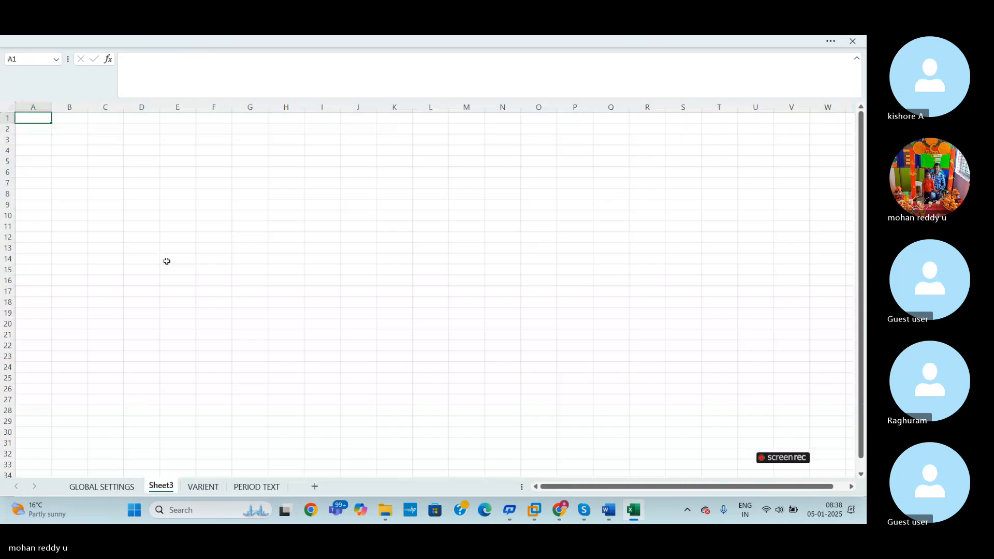
pyautogui.click(10, 107)
pyautogui.hotkey('ctrl', 'v')
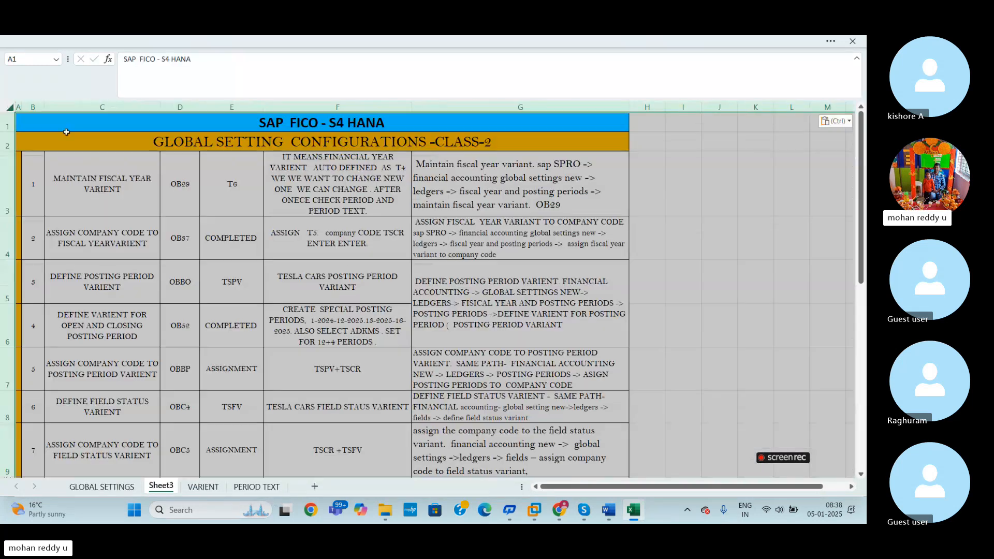
pyautogui.click(579, 284)
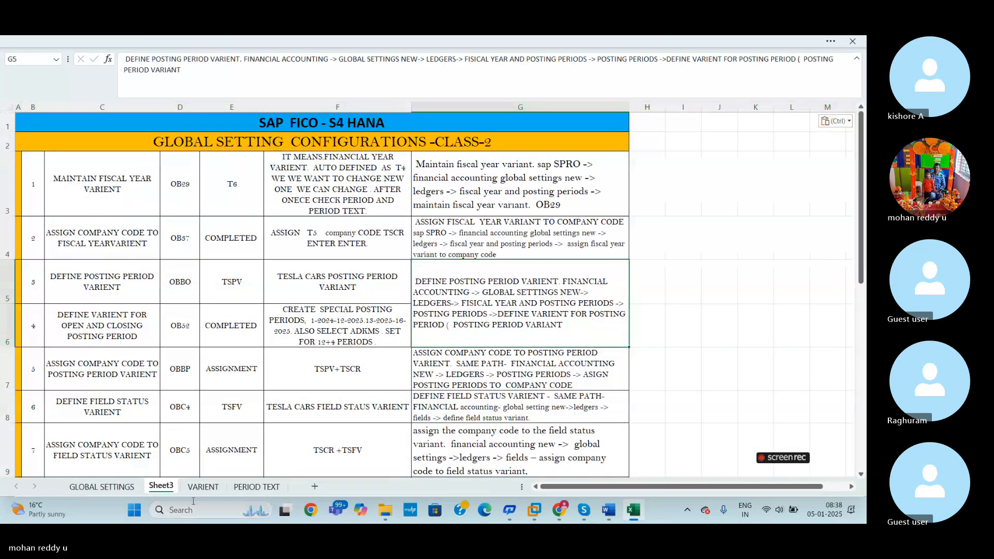
# - Rename the new worksheet as BAJAJ GLOBAL SETTING
pyautogui.rightClick(172, 488)
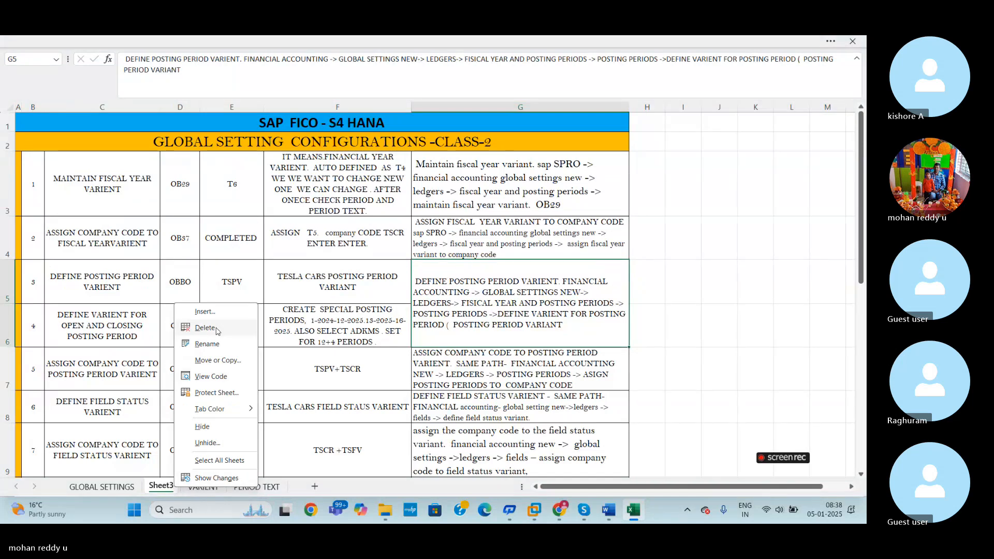
pyautogui.click(207, 345)
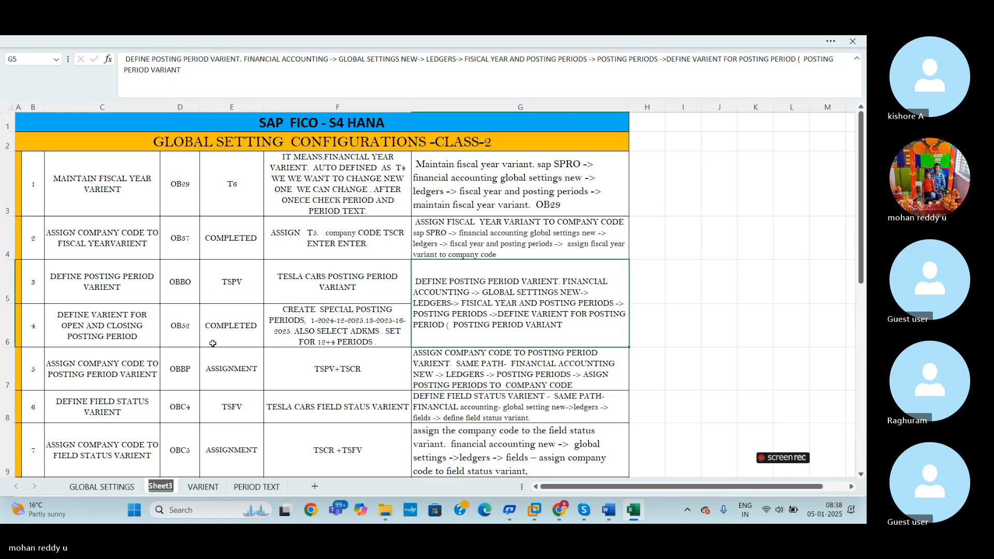
pyautogui.write('BAJA')
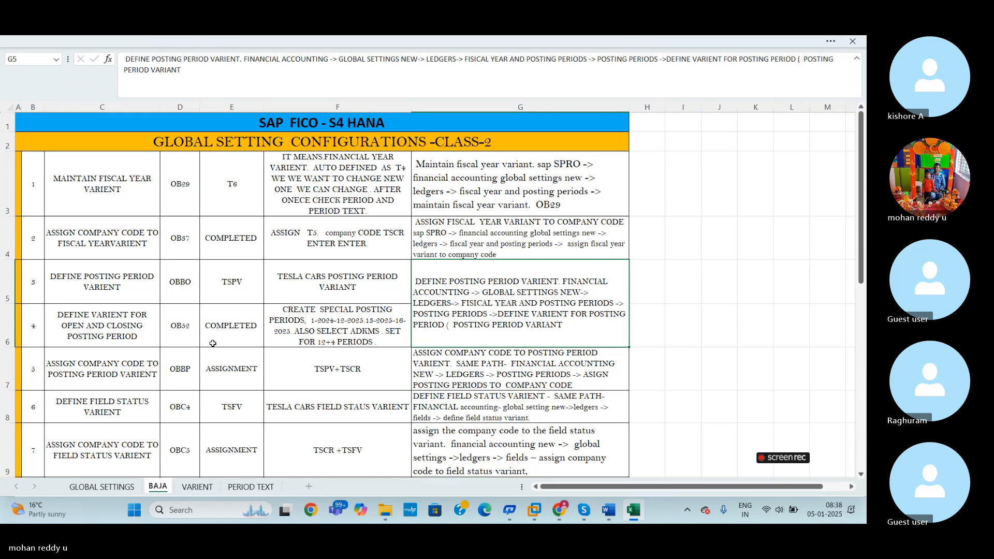
pyautogui.write('J')
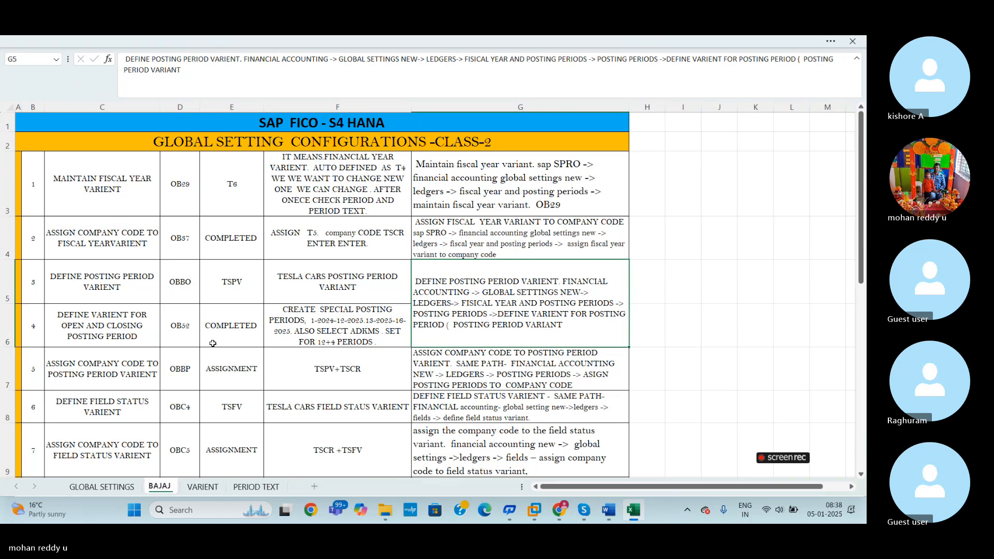
pyautogui.write(' GLOBAL SE')
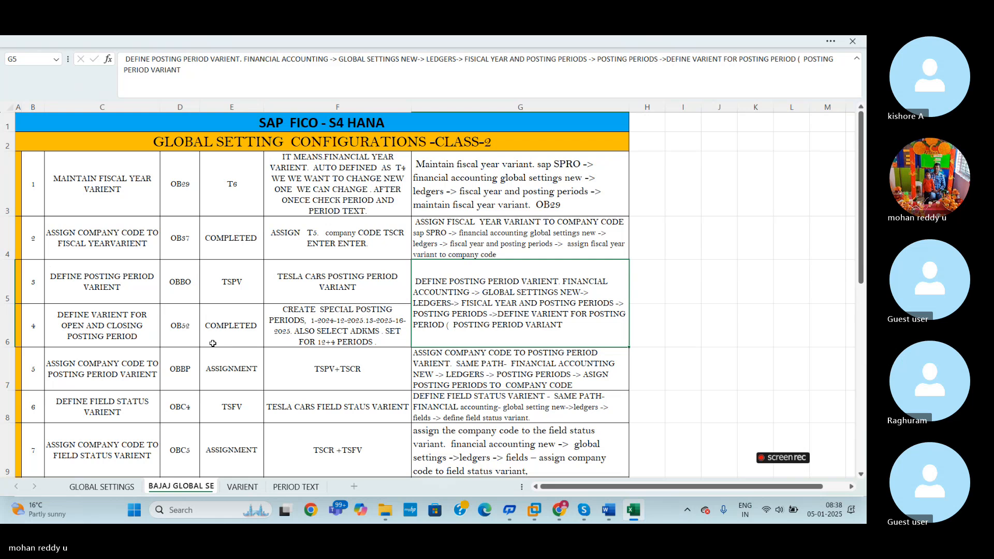
pyautogui.write('TTING')
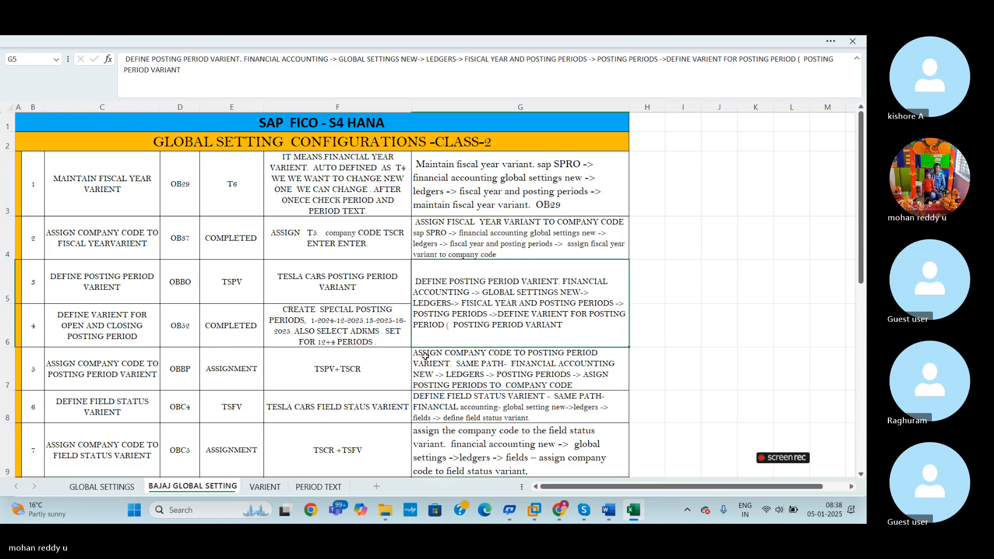
pyautogui.click(788, 314)
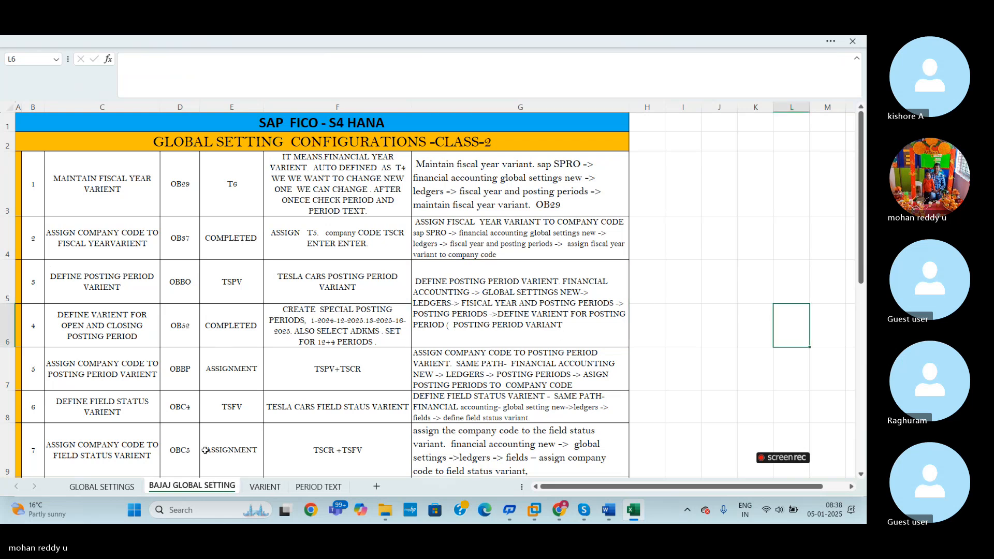
# - Clear the column E entries from the OB29 row down through the OBC5 row on the BAJAJ GLOBAL SETTING sheet
pyautogui.click(103, 486)
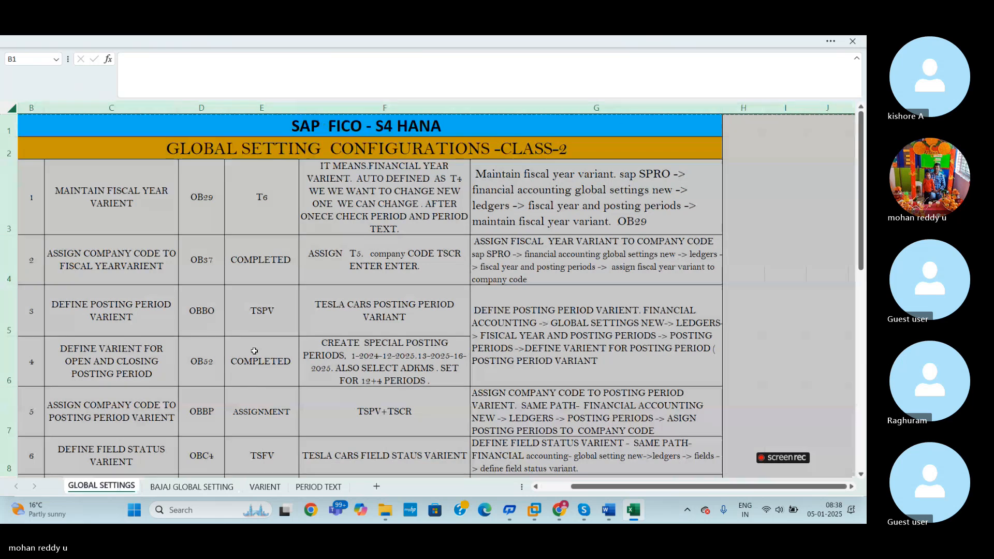
pyautogui.click(254, 351)
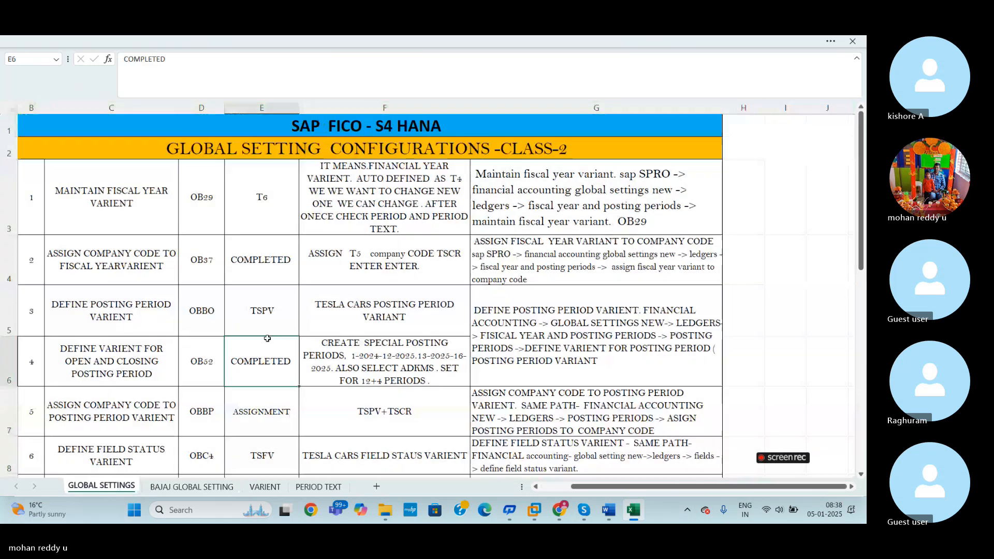
pyautogui.click(197, 487)
pyautogui.moveTo(233, 181); pyautogui.dragTo(248, 450)
pyautogui.press('Delete')
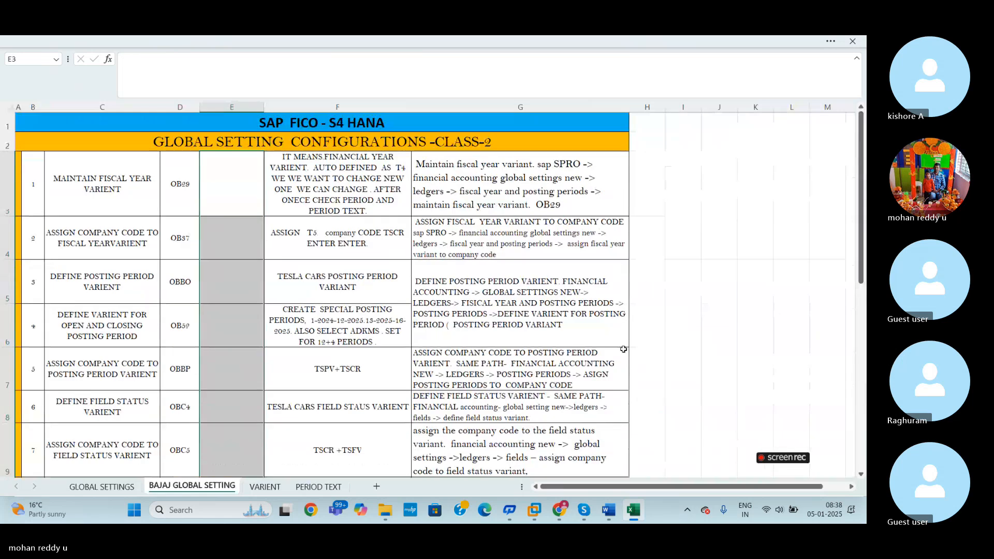
pyautogui.click(666, 325)
pyautogui.click(767, 248)
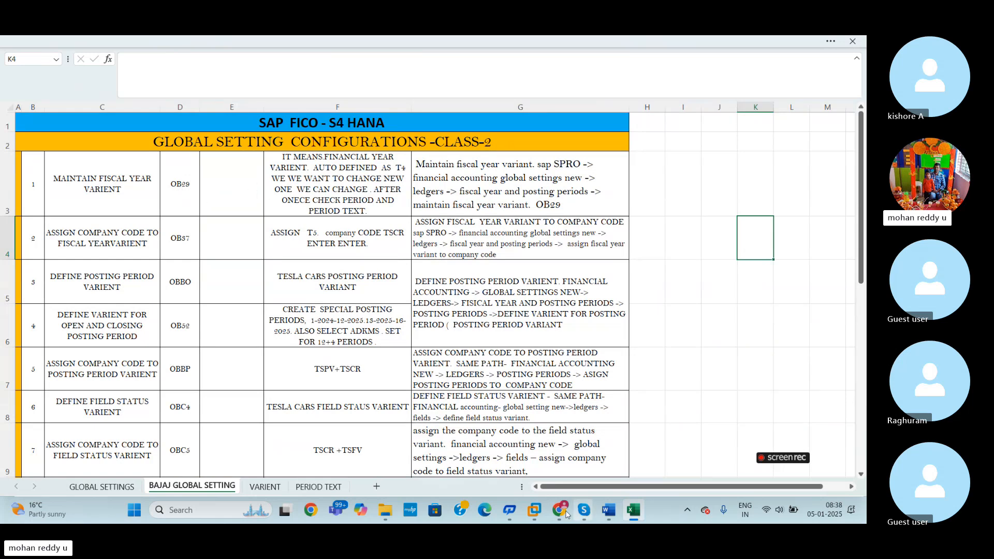
# - Switch to SAP in VMware Workstation and run transaction /NOB29 to show the fiscal year variants
pyautogui.moveTo(535, 510)
pyautogui.click(590, 450)
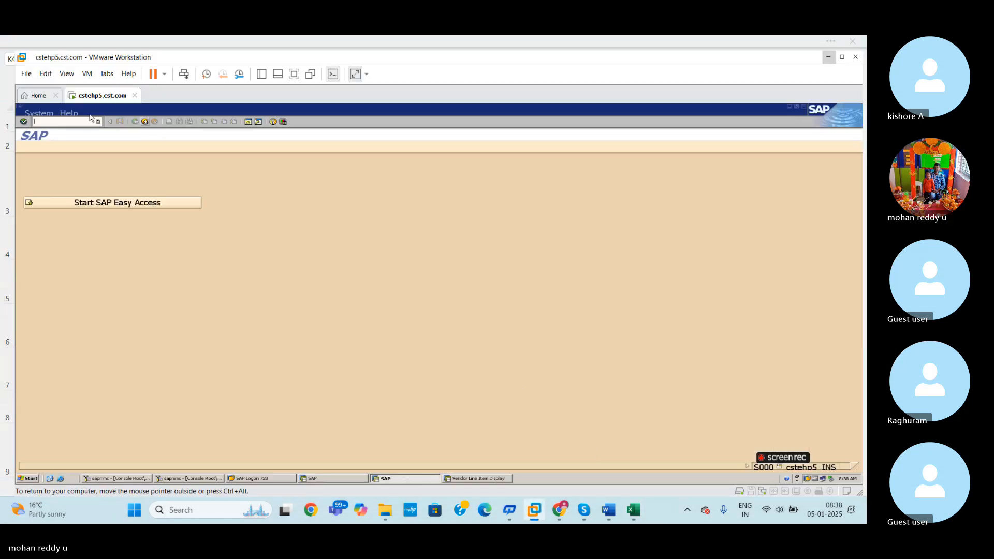
pyautogui.write('/N')
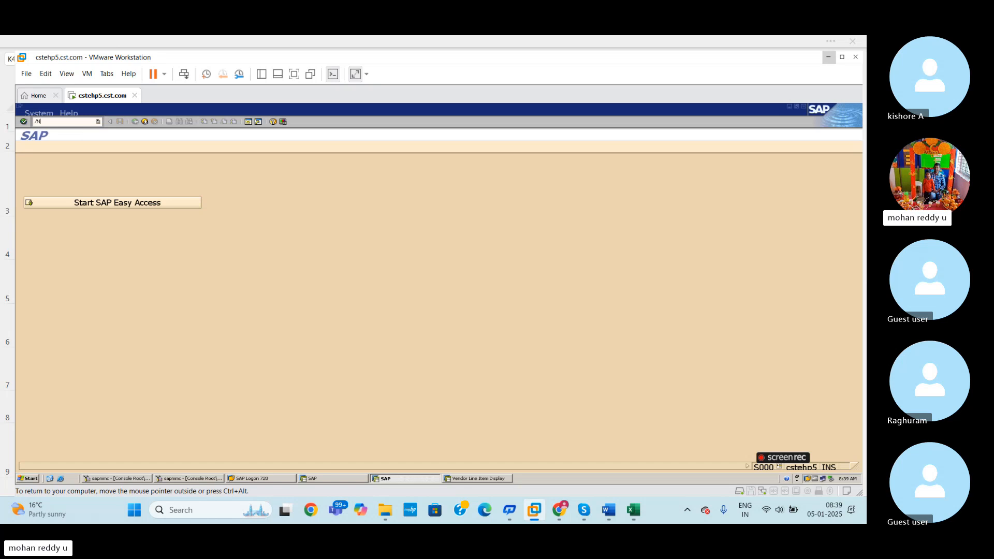
pyautogui.write('OB29')
pyautogui.press('Return')
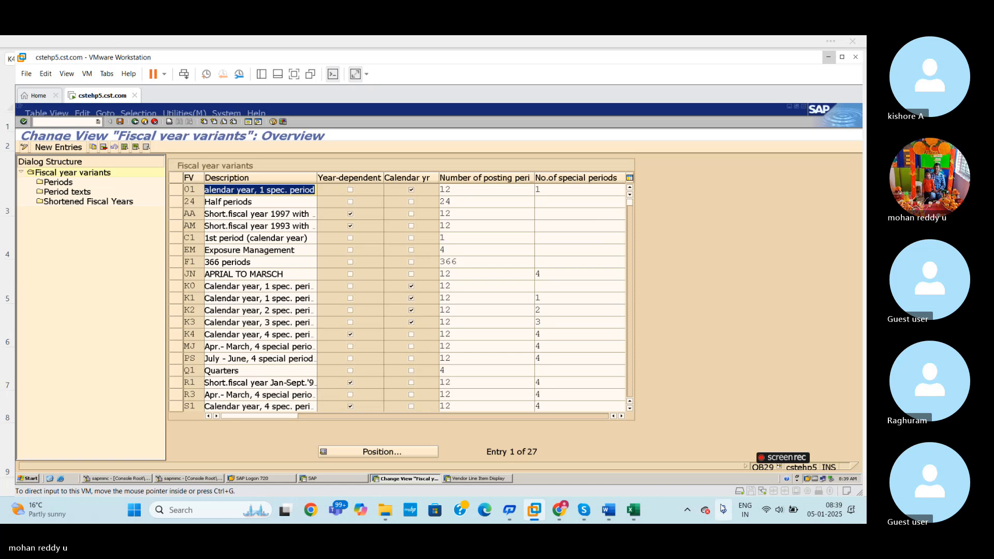
# - Check the SPRO path for maintaining the fiscal year variant in the Excel sheet and return to SAP
pyautogui.click(538, 512)
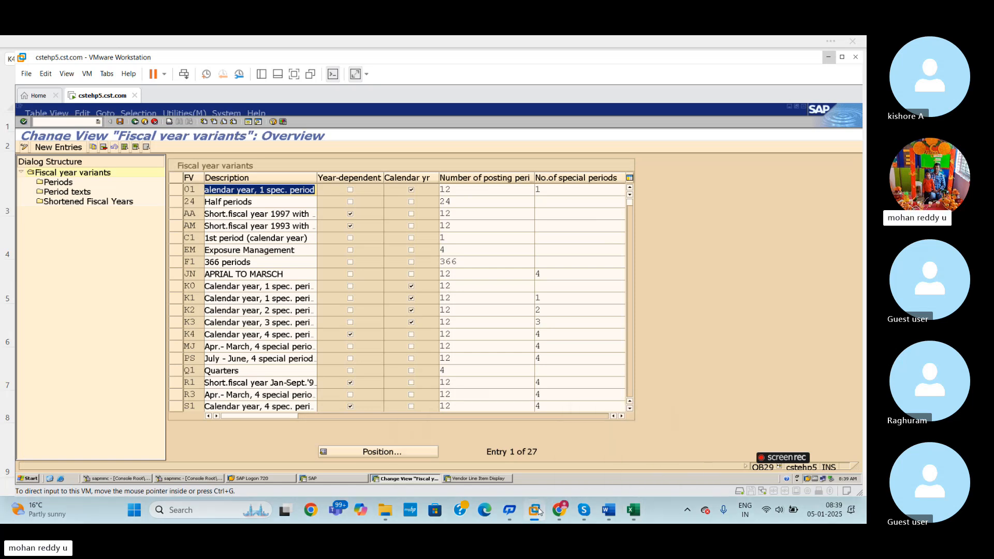
pyautogui.click(634, 511)
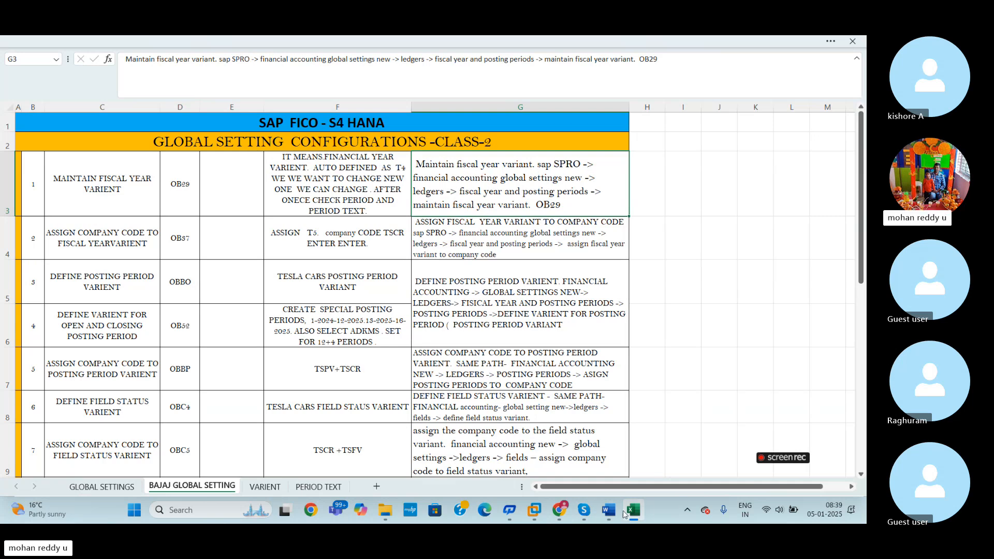
pyautogui.moveTo(535, 510)
pyautogui.click(596, 442)
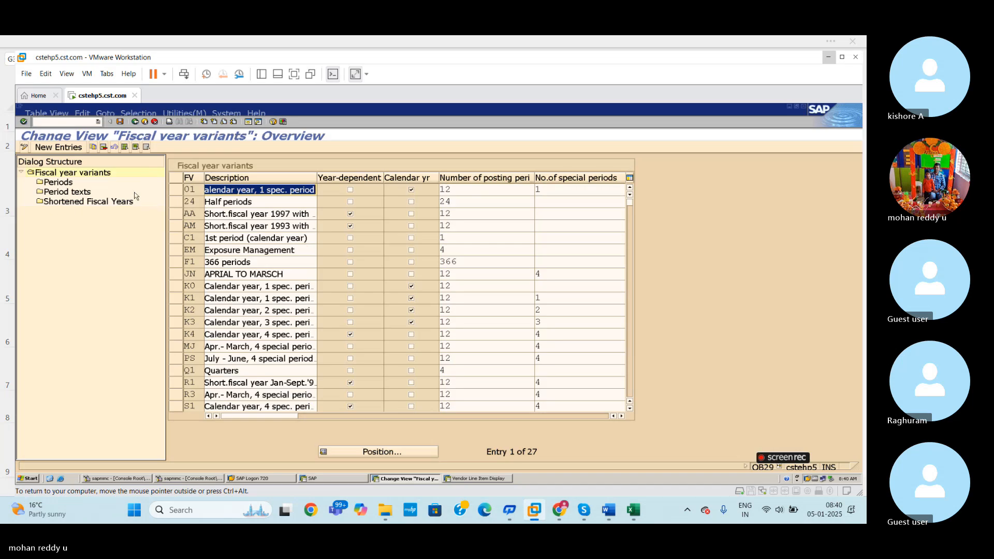
# - Leave the fiscal year variants overview with the command /n and start SAP Easy Access
pyautogui.click(59, 124)
pyautogui.write('/n')
pyautogui.press('Return')
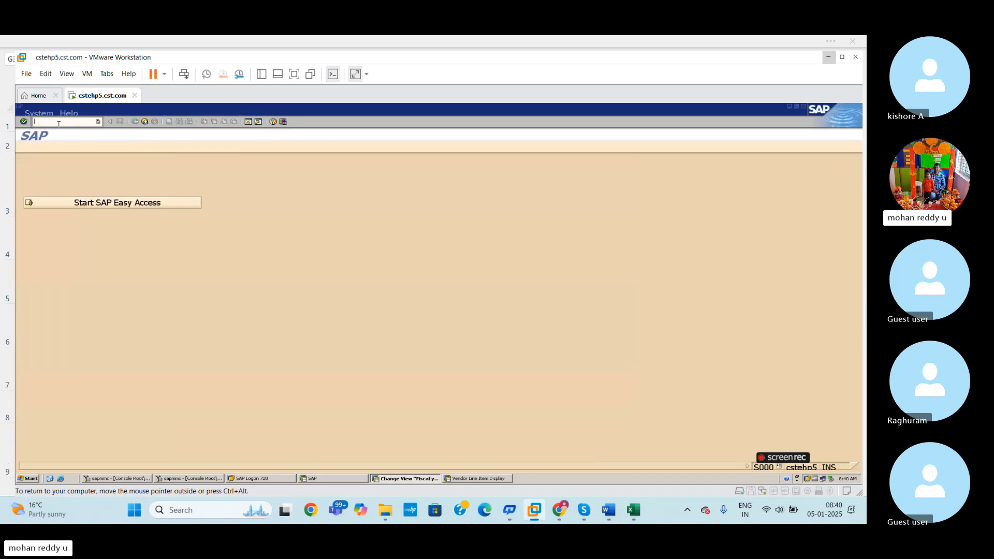
pyautogui.click(88, 203)
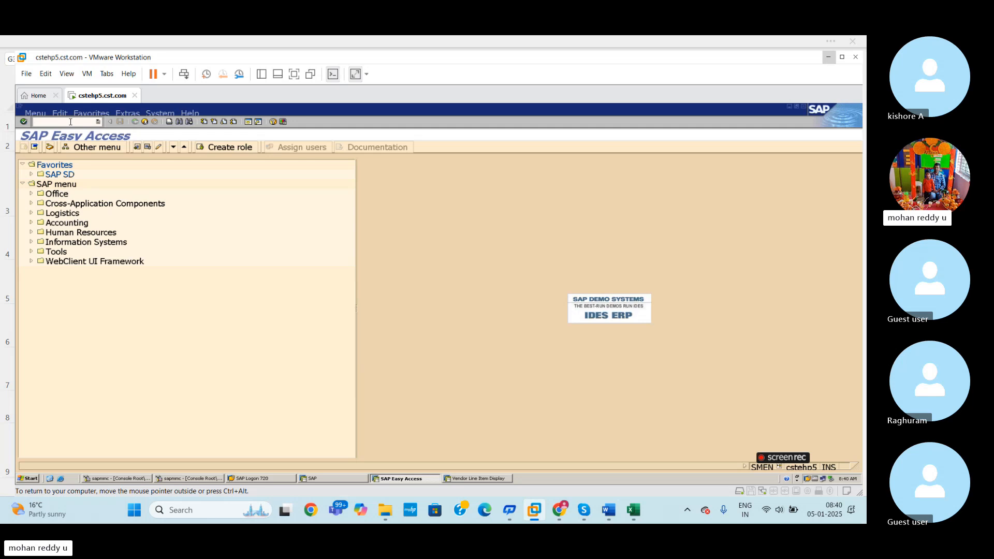
# - Run transaction SPRO, display the SAP Reference IMG and look into the Enterprise Structure node
pyautogui.write('SPRO')
pyautogui.press('Return')
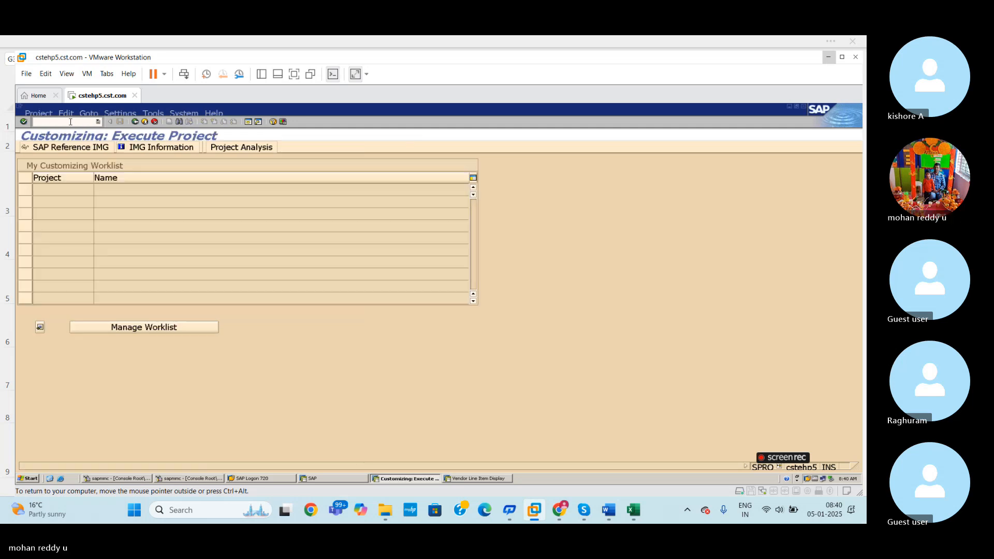
pyautogui.click(87, 148)
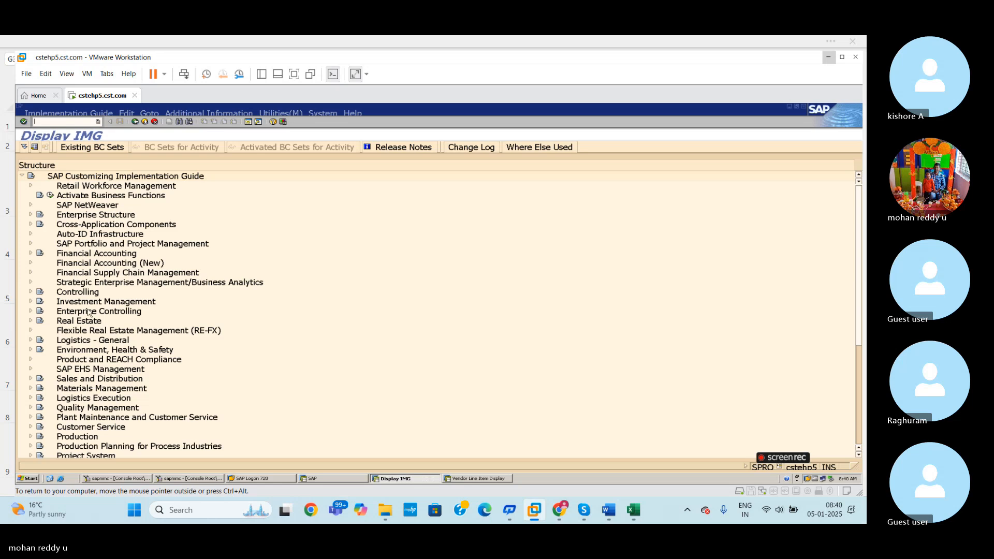
pyautogui.click(30, 214)
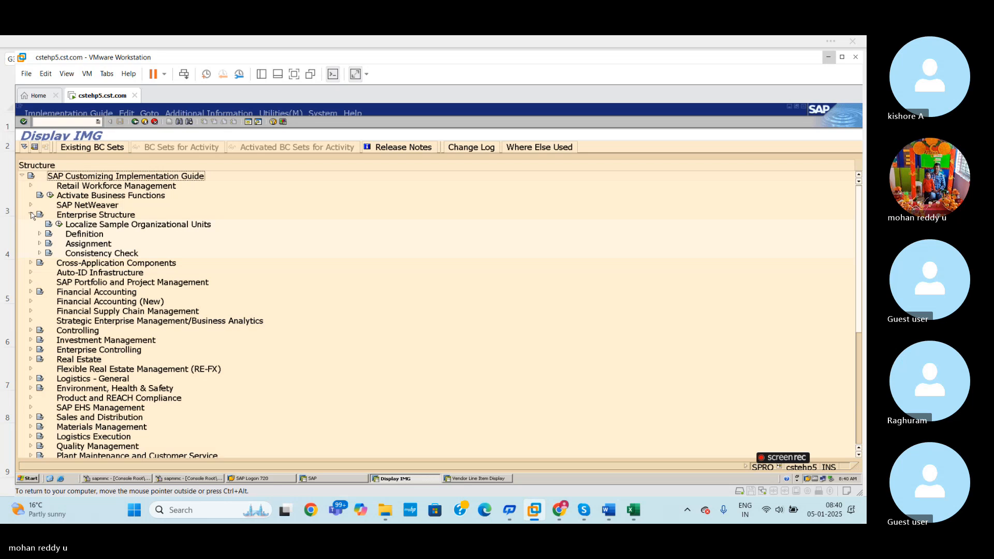
pyautogui.click(30, 214)
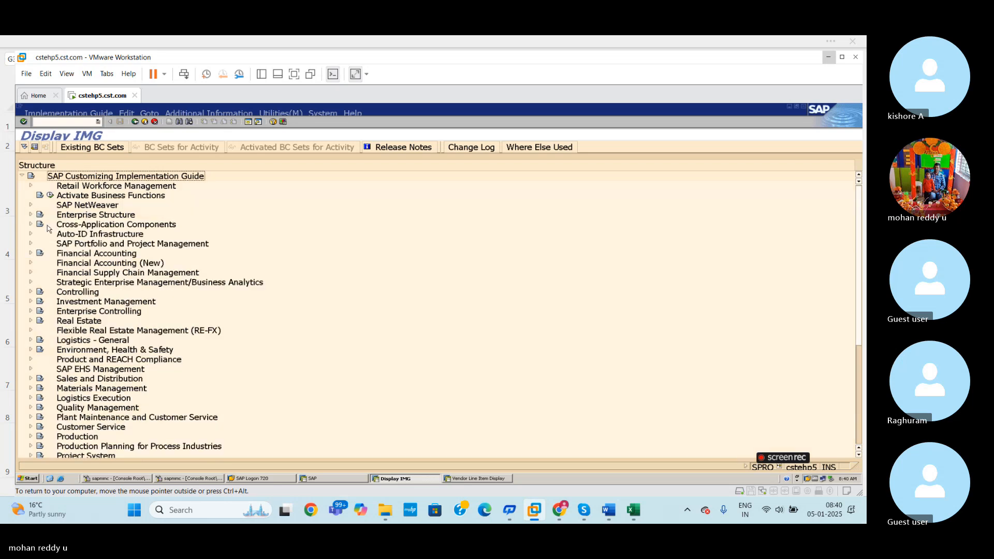
# - Recheck the fiscal year variant path in the Excel sheet and return to the Display IMG session
pyautogui.hotkey('alt', 'Tab')
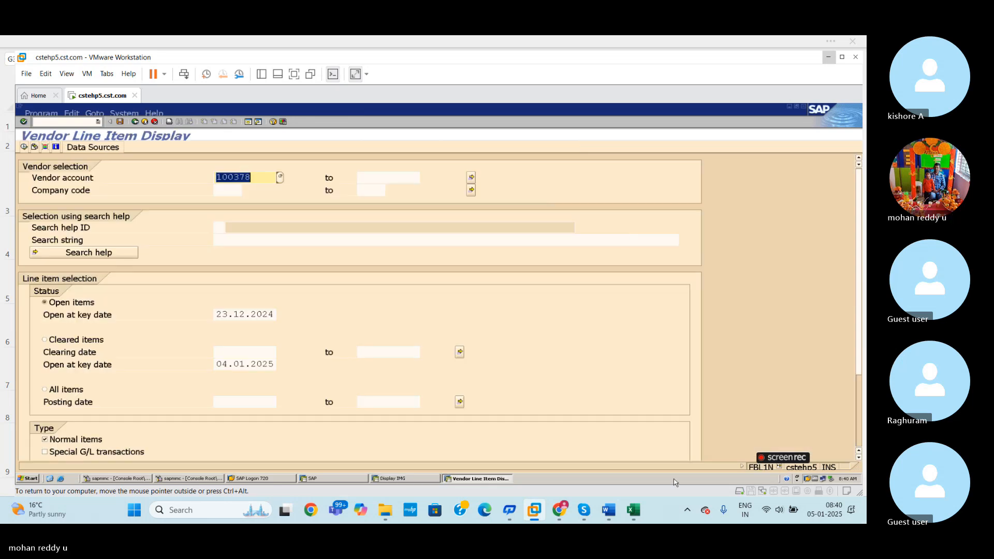
pyautogui.hotkey('alt', 'Tab')
pyautogui.click(634, 511)
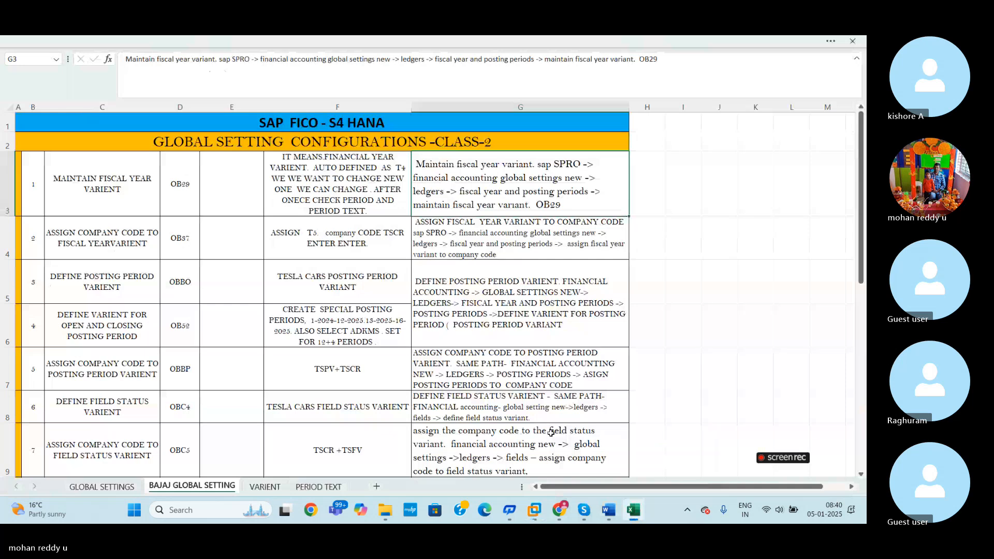
pyautogui.hotkey('alt', 'Tab')
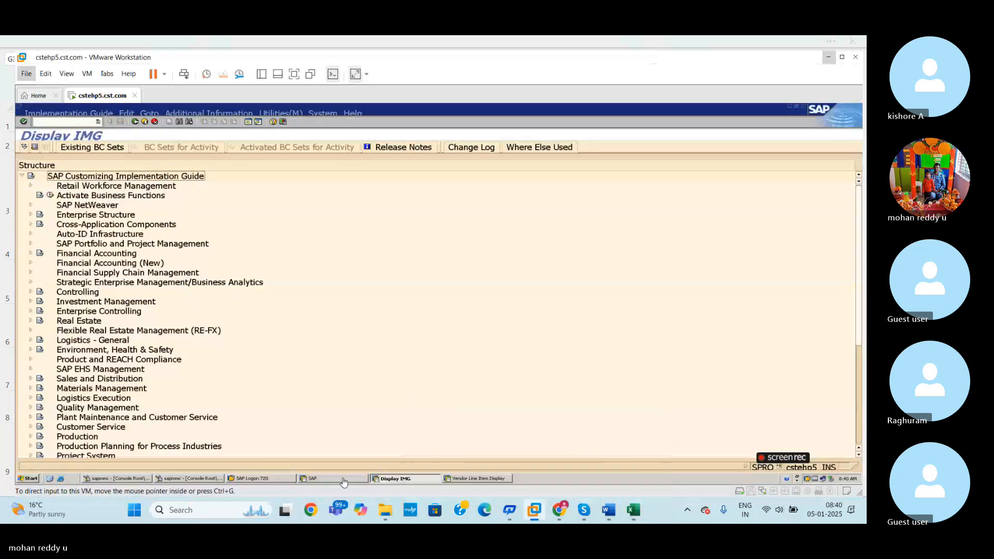
# - Close the Display IMG session with the command /i
pyautogui.click(71, 123)
pyautogui.write('/i')
pyautogui.press('Return')
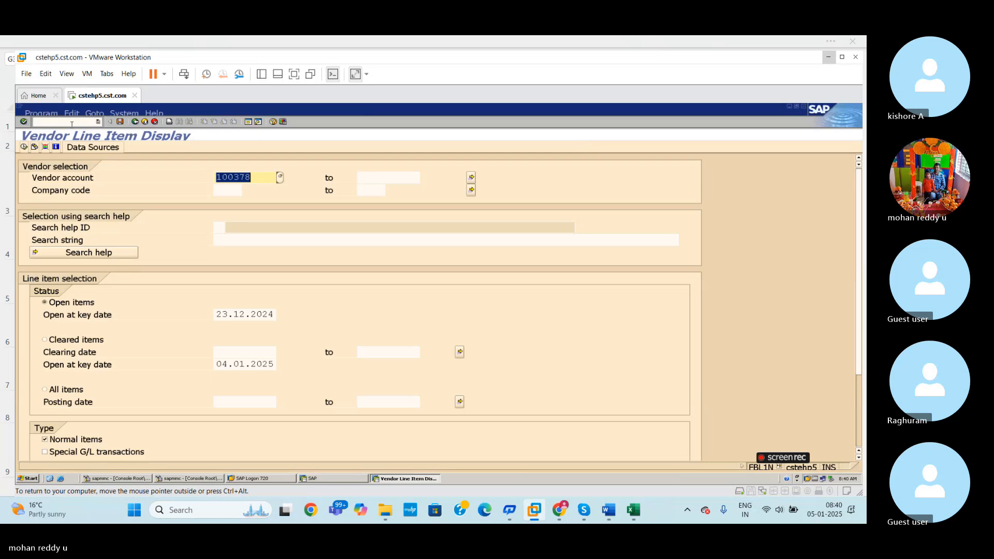
pyautogui.click(71, 124)
pyautogui.write('/')
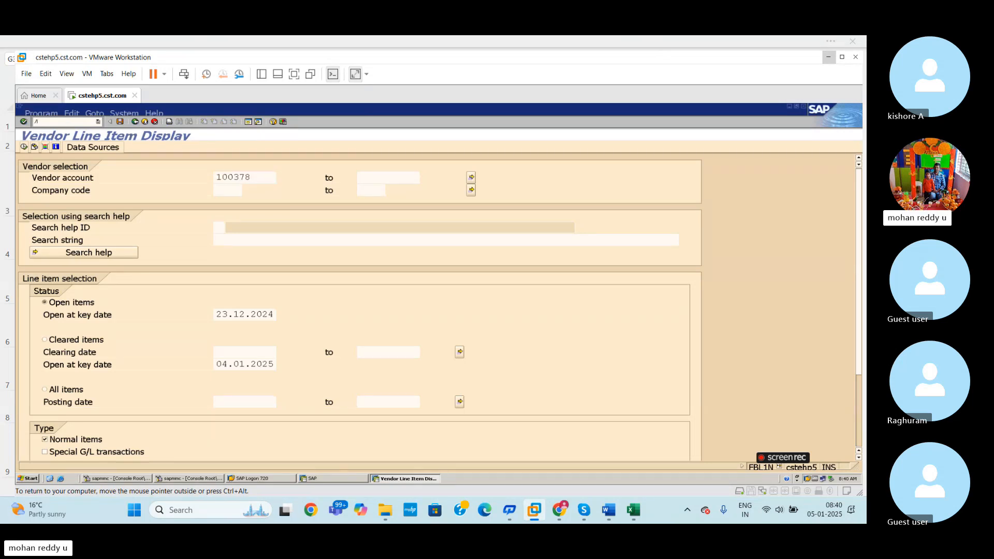
pyautogui.write('i')
pyautogui.press('Return')
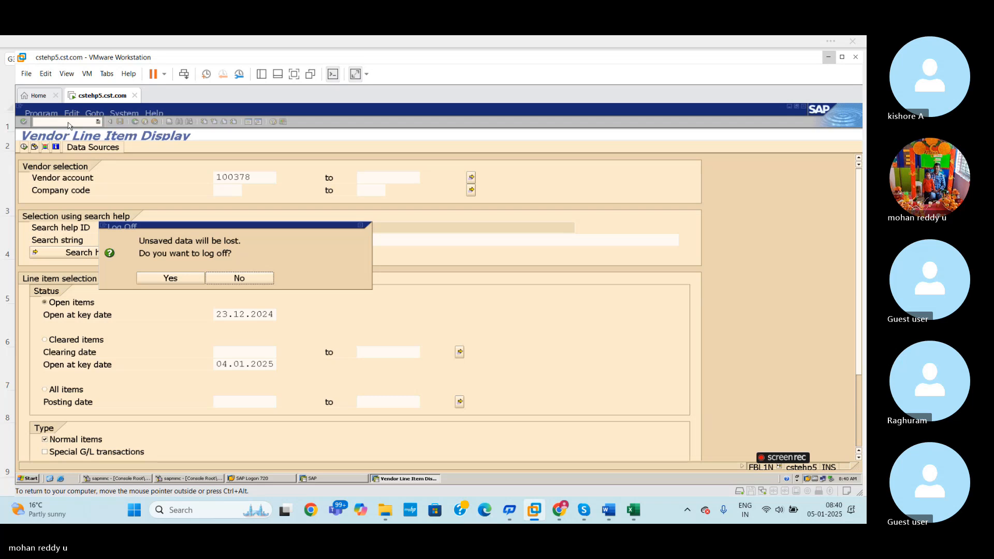
pyautogui.click(258, 283)
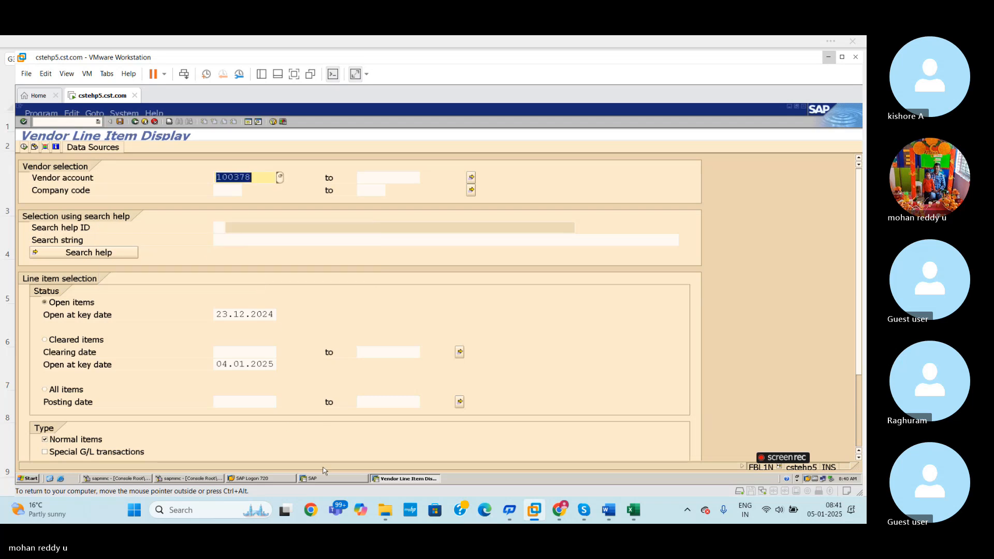
# - Check the open SAP windows and close the unused SAP login screen for client 800
pyautogui.click(269, 479)
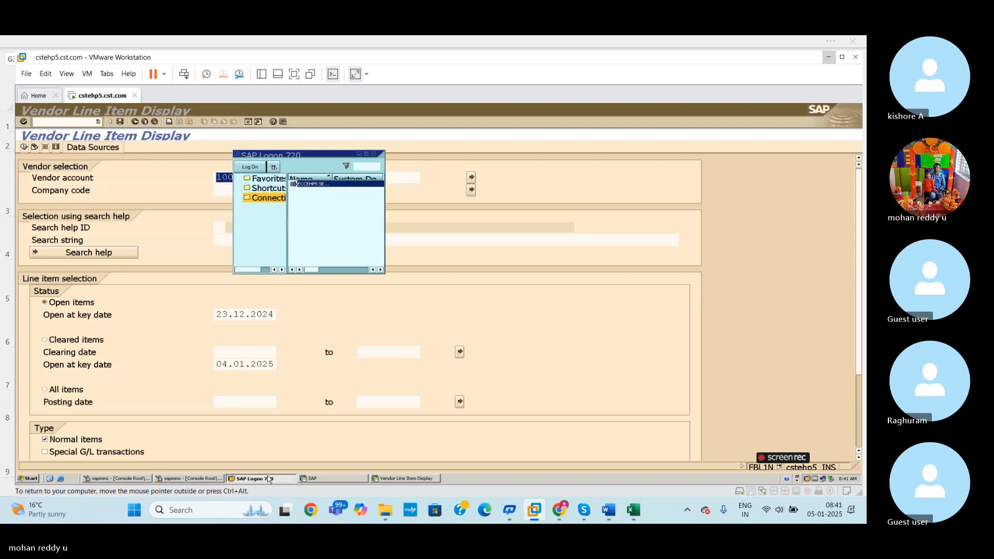
pyautogui.click(334, 479)
pyautogui.click(410, 479)
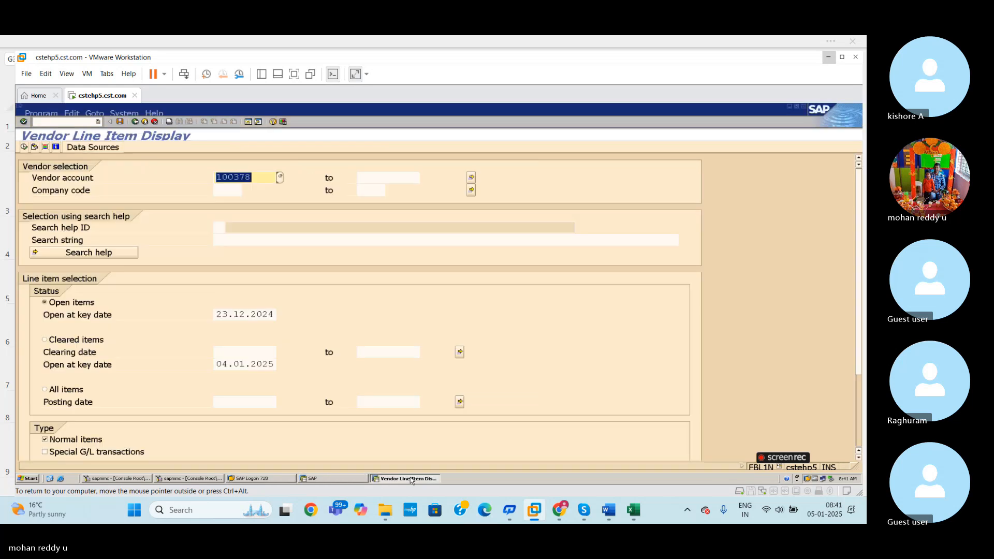
pyautogui.click(334, 479)
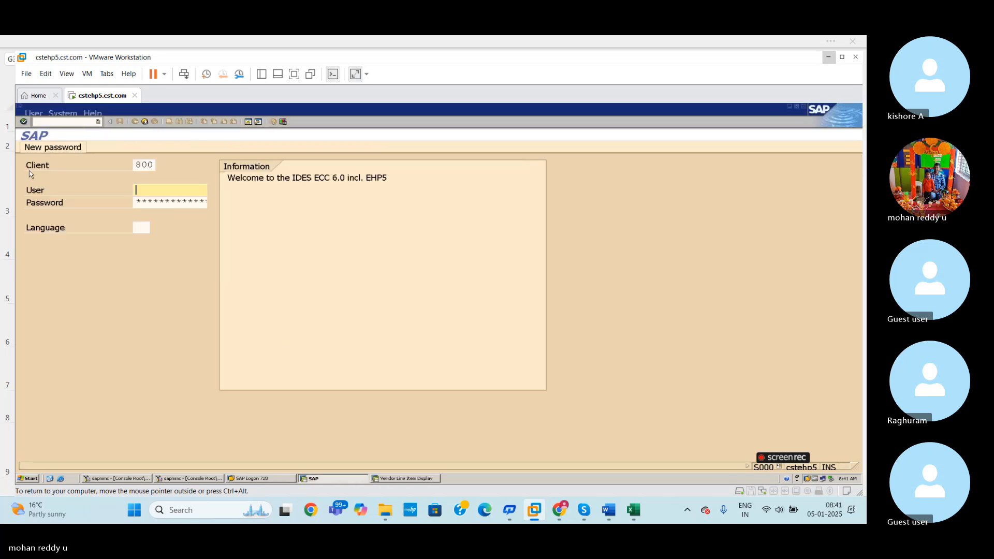
pyautogui.click(59, 122)
pyautogui.press('Return')
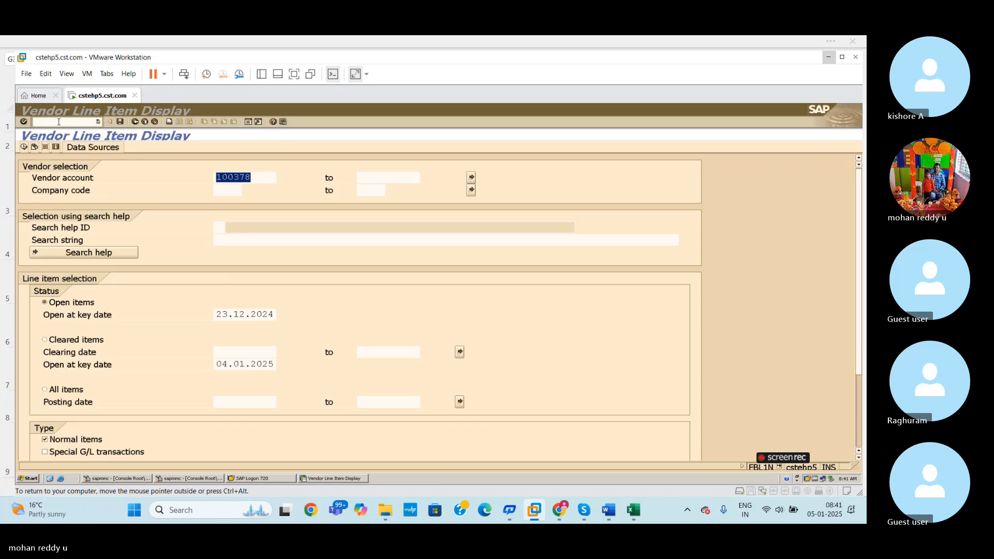
# - Leave Vendor Line Item Display with the command /n and return to SAP Easy Access
pyautogui.click(69, 122)
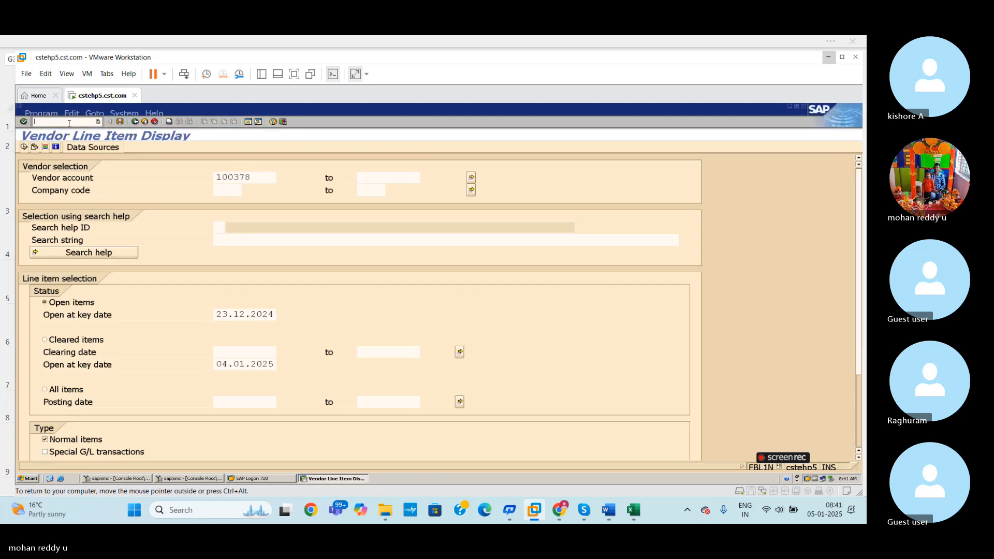
pyautogui.write('/n')
pyautogui.press('Return')
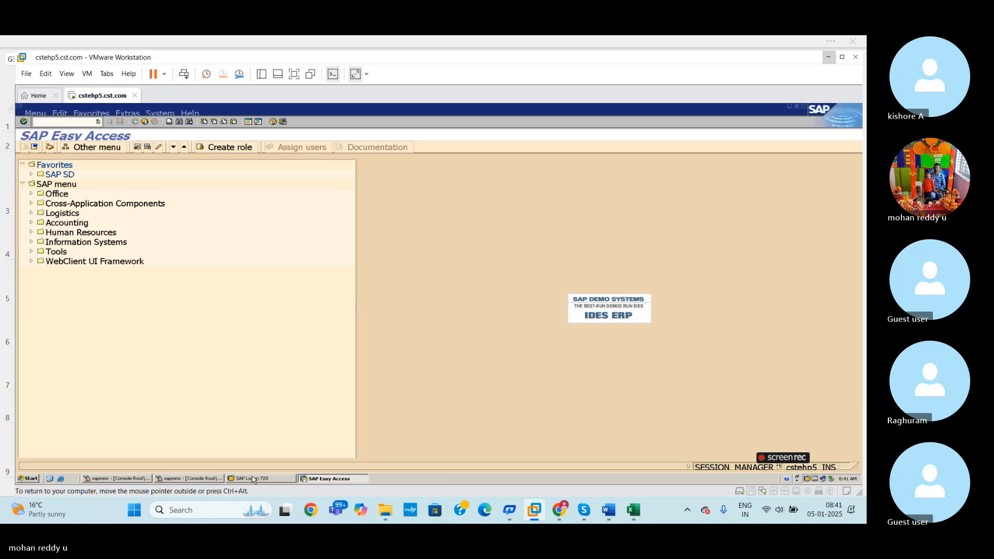
# - Minimize the sapmmc console and SAP Logon windows and bring SAP Easy Access back to the front
pyautogui.click(210, 481)
pyautogui.click(210, 481)
pyautogui.click(366, 481)
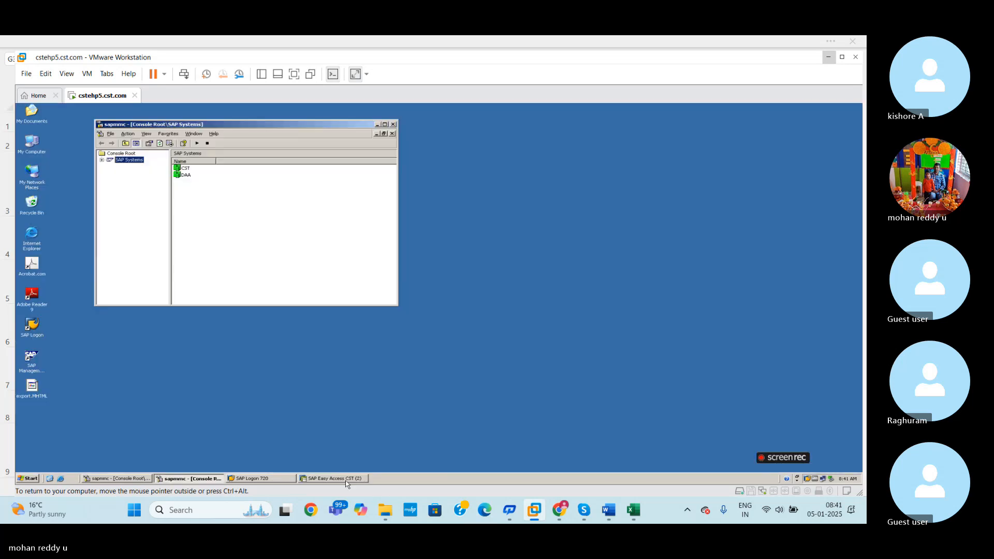
pyautogui.click(251, 479)
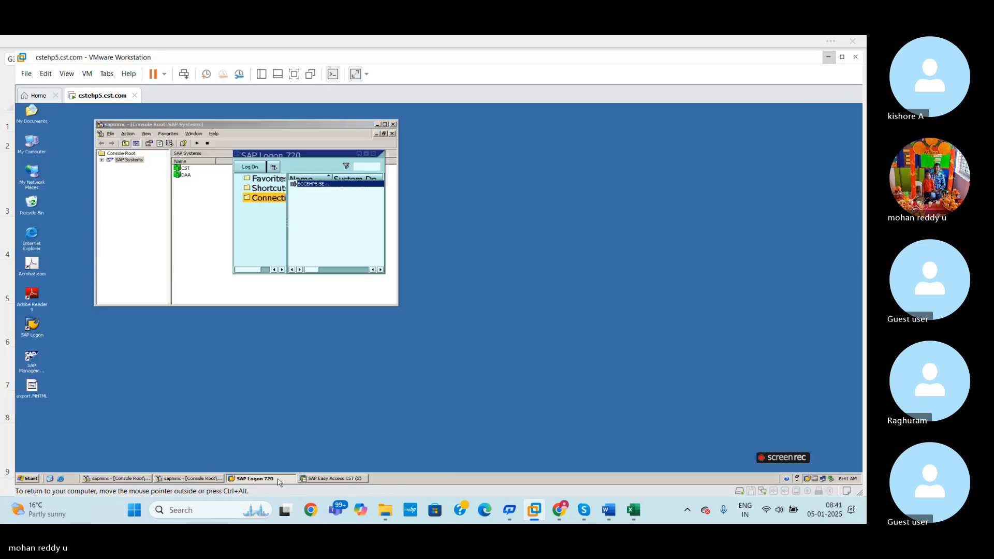
pyautogui.click(377, 124)
pyautogui.click(366, 155)
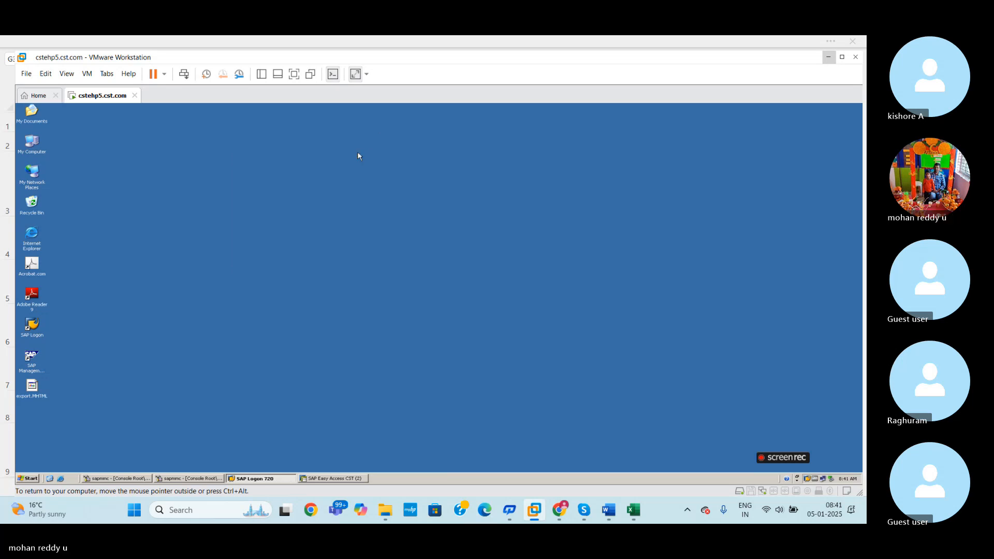
pyautogui.click(331, 480)
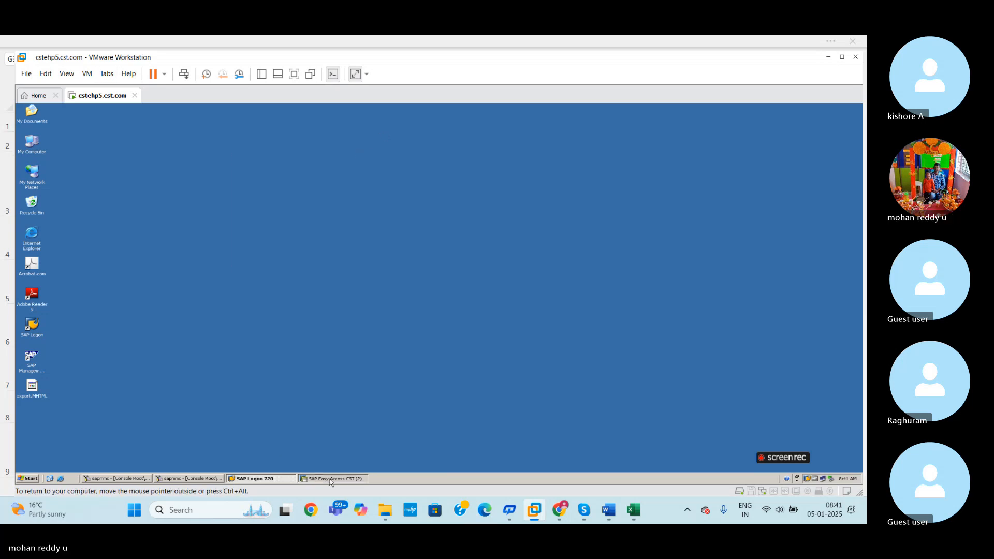
# - Recheck the fiscal year variant path in the Excel sheet, and display the SAP Reference IMG through transaction SPRO
pyautogui.click(633, 511)
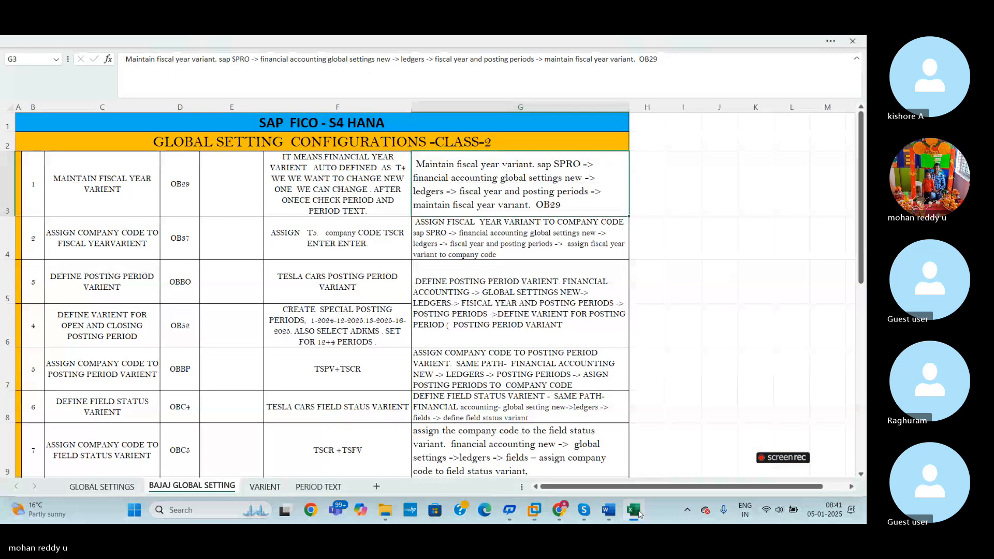
pyautogui.click(639, 512)
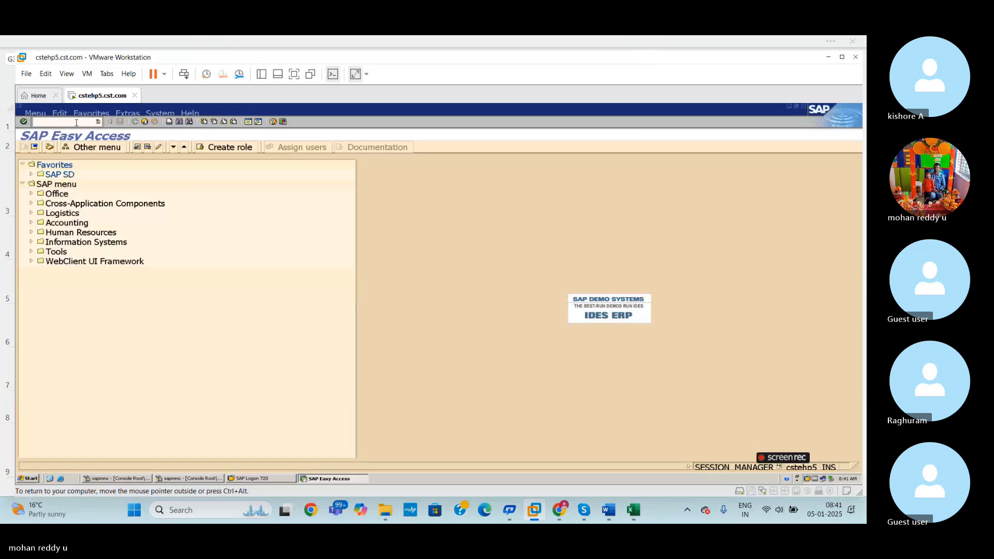
pyautogui.write('SPRO')
pyautogui.press('Return')
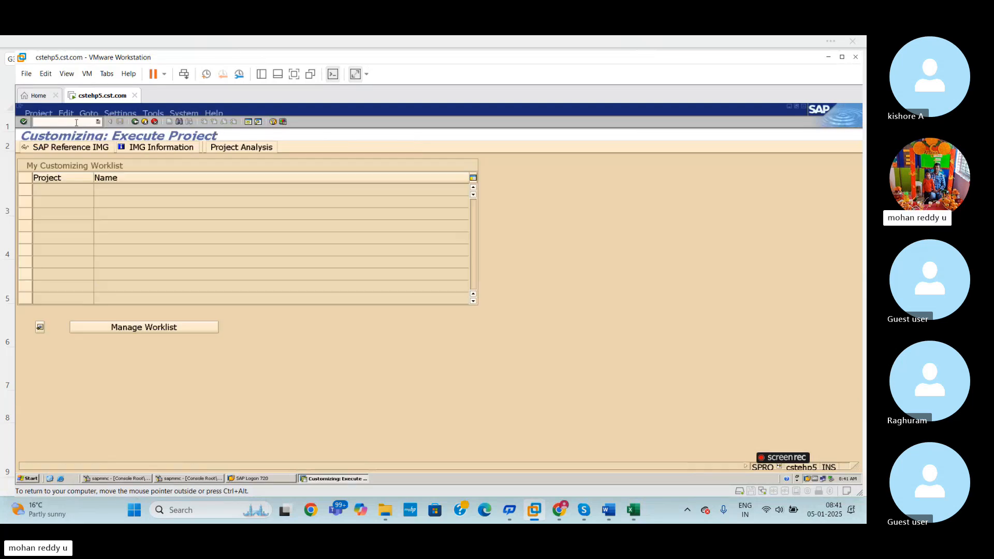
pyautogui.click(75, 149)
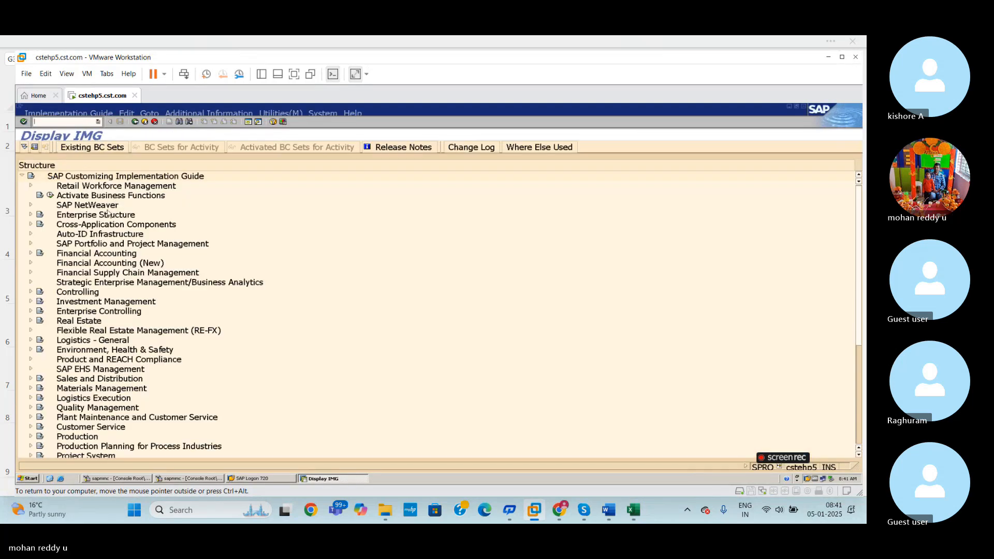
# - Expand Financial Accounting and Financial Accounting Global Settings in the IMG and compare them with the path in the Excel sheet
pyautogui.click(31, 253)
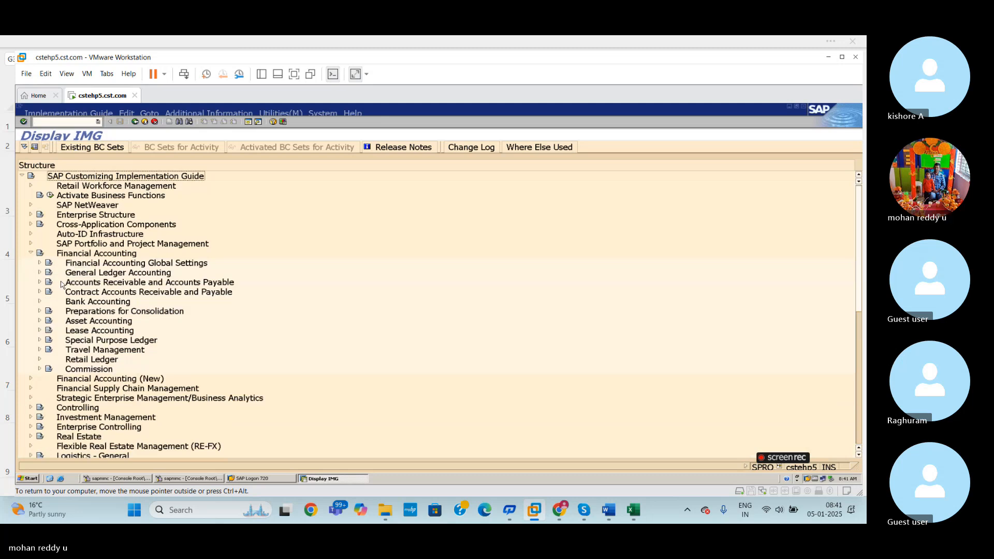
pyautogui.click(40, 263)
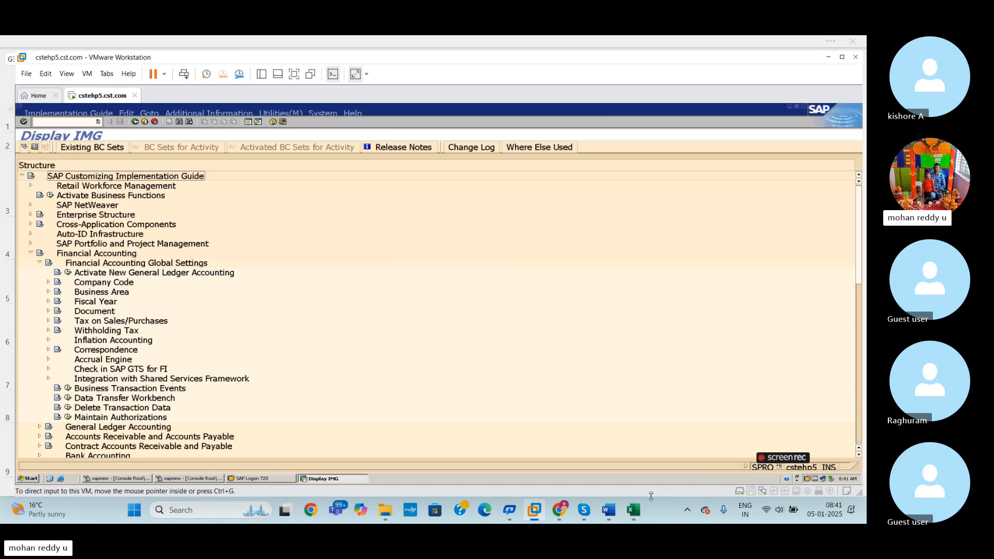
pyautogui.click(640, 511)
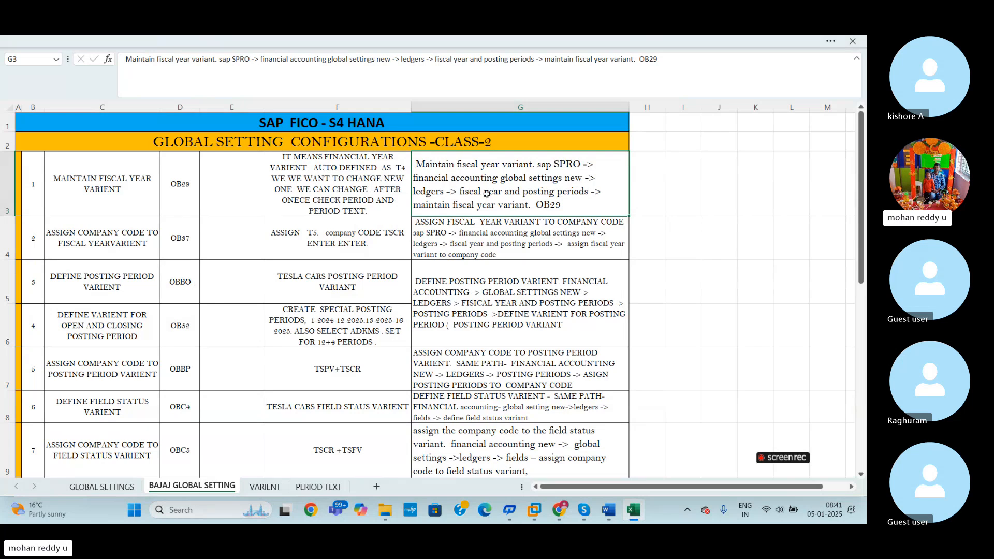
pyautogui.hotkey('alt', 'Tab')
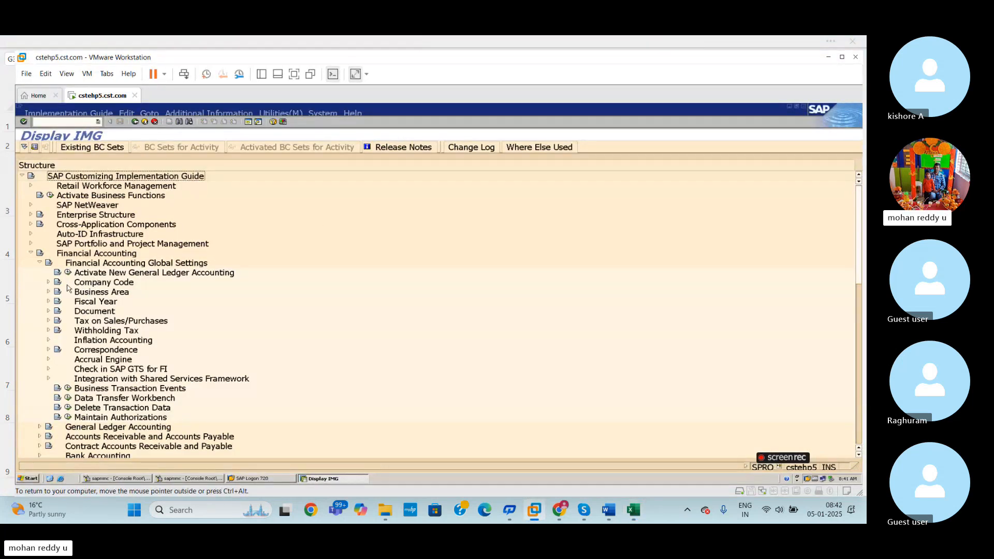
# - Look into the General Ledger Accounting and Financial Accounting Global Settings nodes and collapse both
pyautogui.click(40, 264)
pyautogui.click(38, 274)
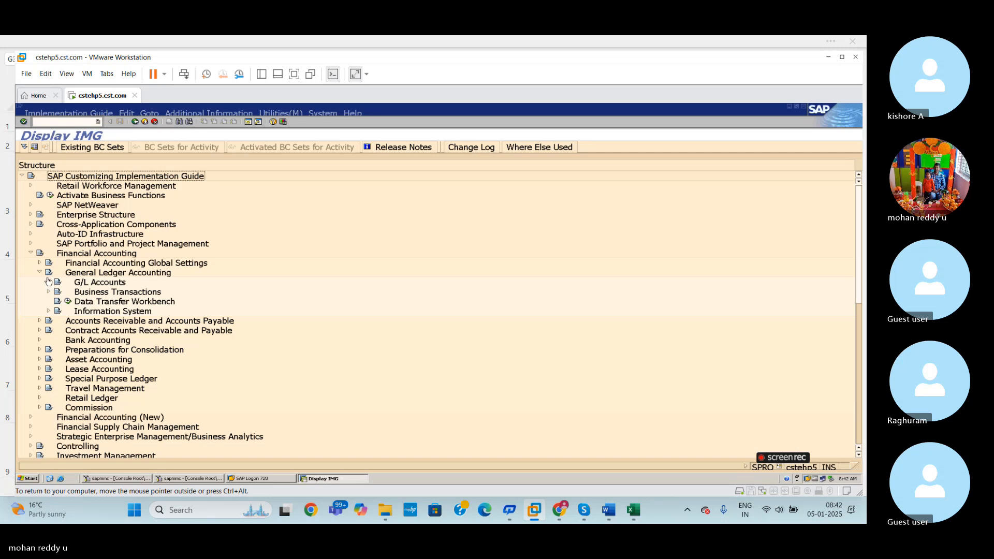
pyautogui.click(40, 273)
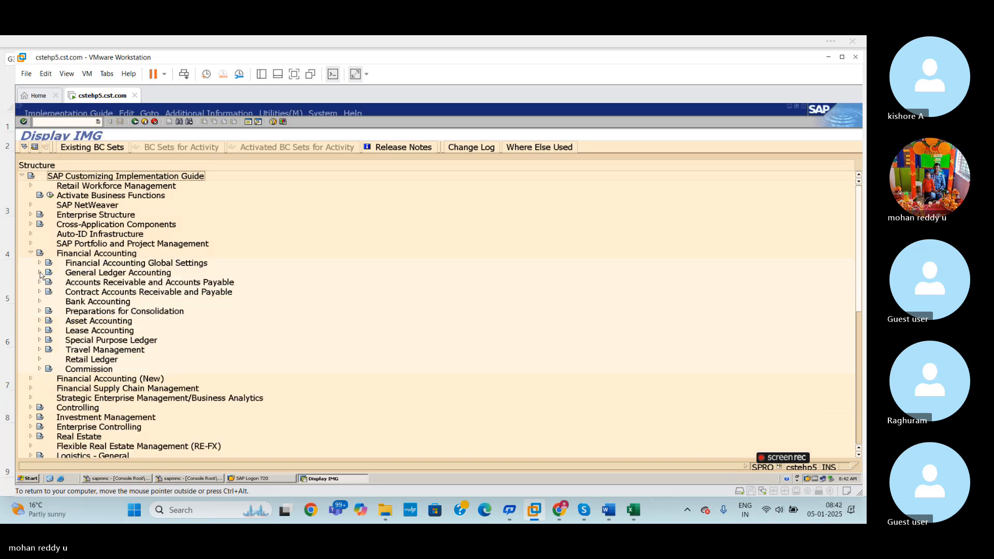
pyautogui.click(40, 264)
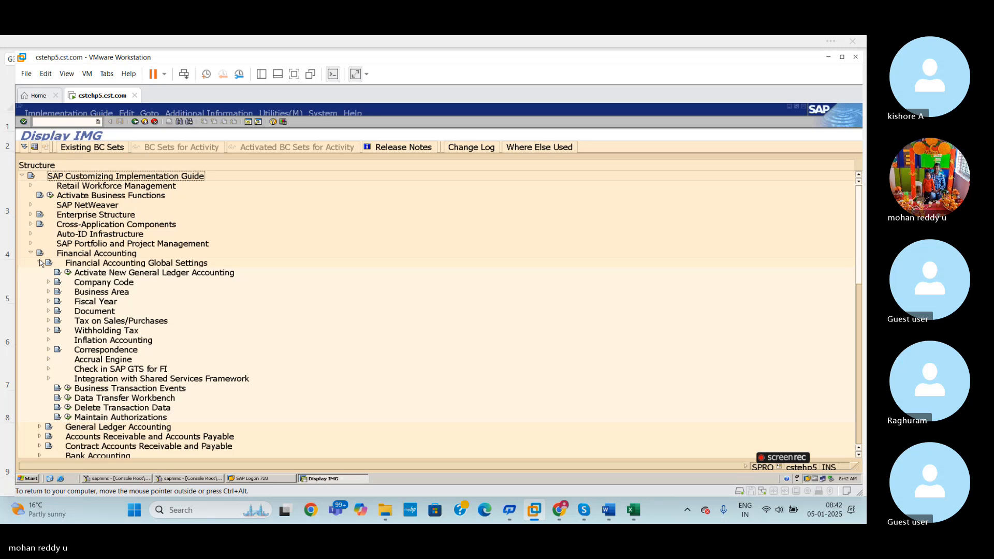
pyautogui.click(41, 263)
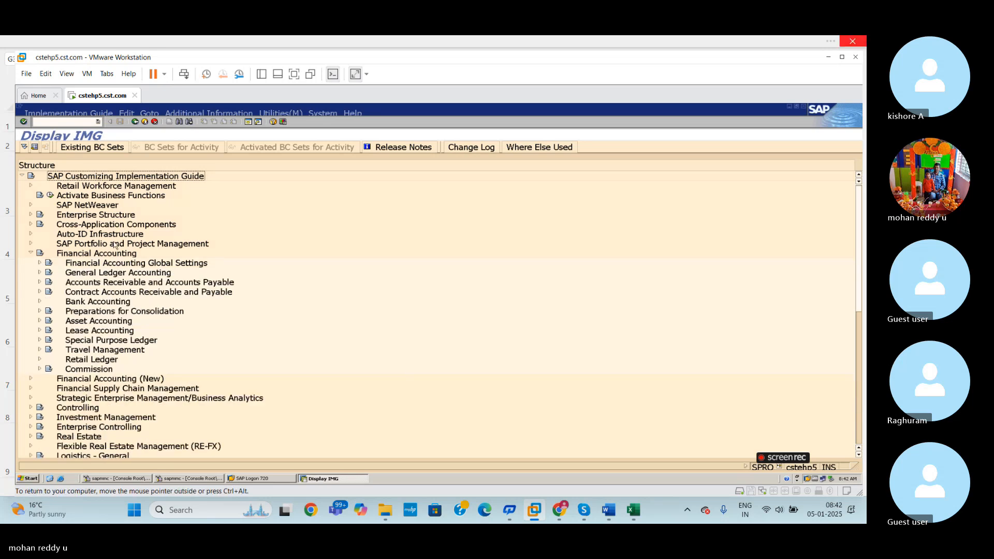
# - Execute Maintain Fiscal Year Variant (Maintain Shortened Fisc. Year) from the Fiscal Year node under Financial Accounting Global Settings
pyautogui.click(39, 263)
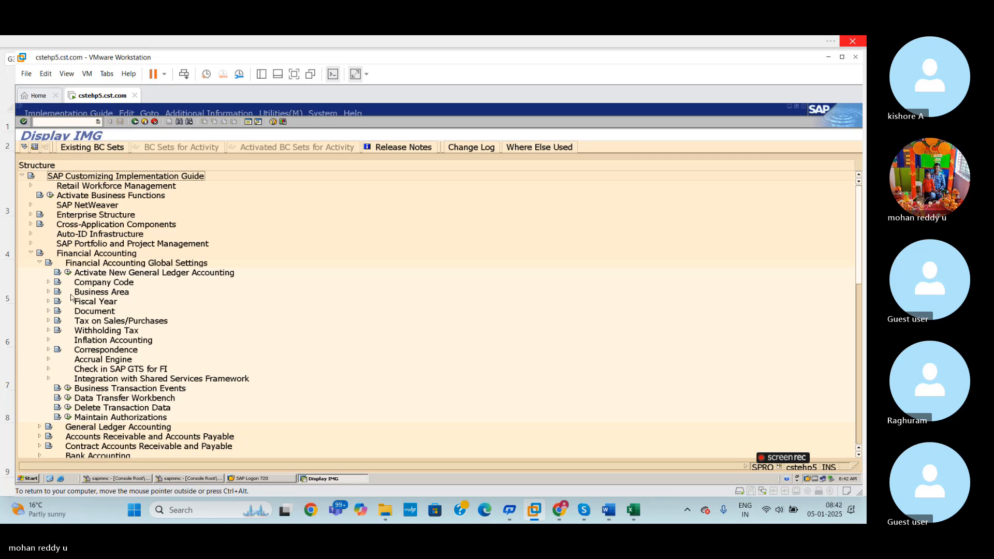
pyautogui.click(49, 302)
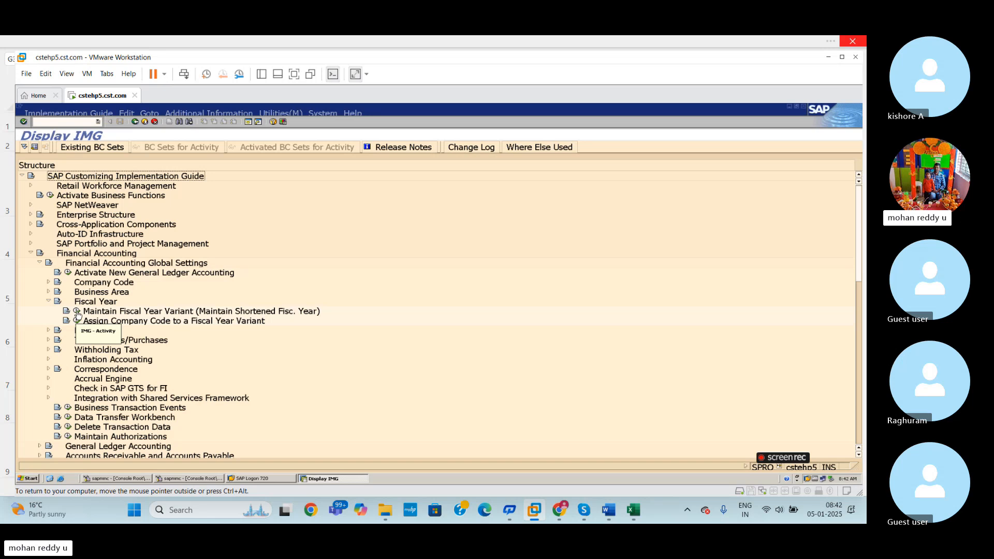
pyautogui.click(77, 314)
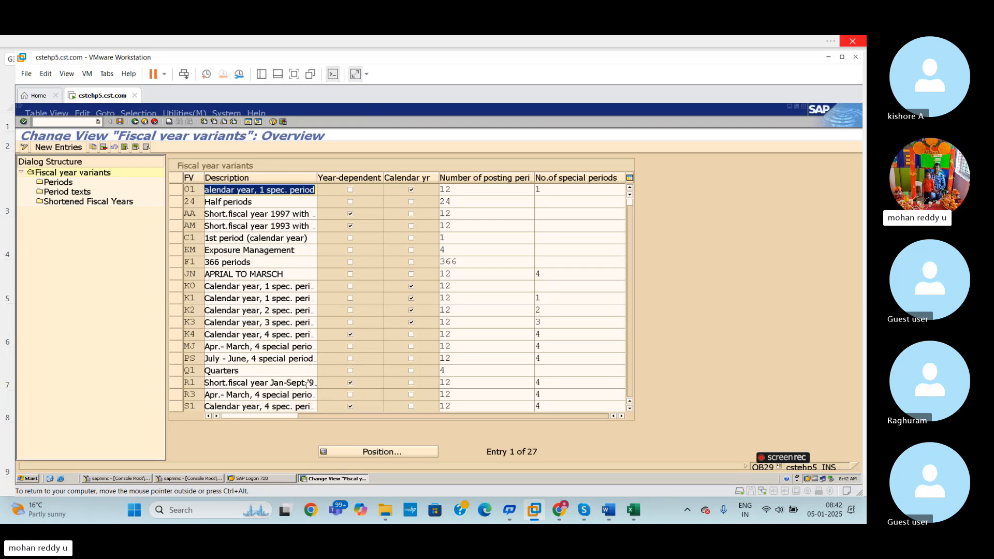
# - Examine the existing fiscal year variants with their posting and special periods, and return to the start of the list
pyautogui.click(630, 410)
pyautogui.click(629, 409)
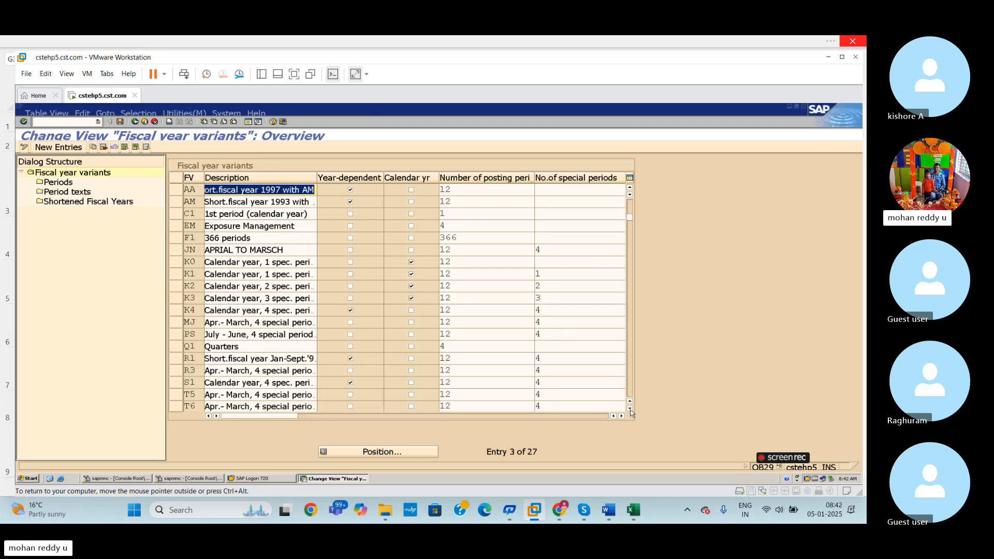
pyautogui.click(629, 409)
pyautogui.click(630, 409)
pyautogui.click(629, 409)
pyautogui.click(629, 409)
pyautogui.click(630, 409)
pyautogui.click(630, 409)
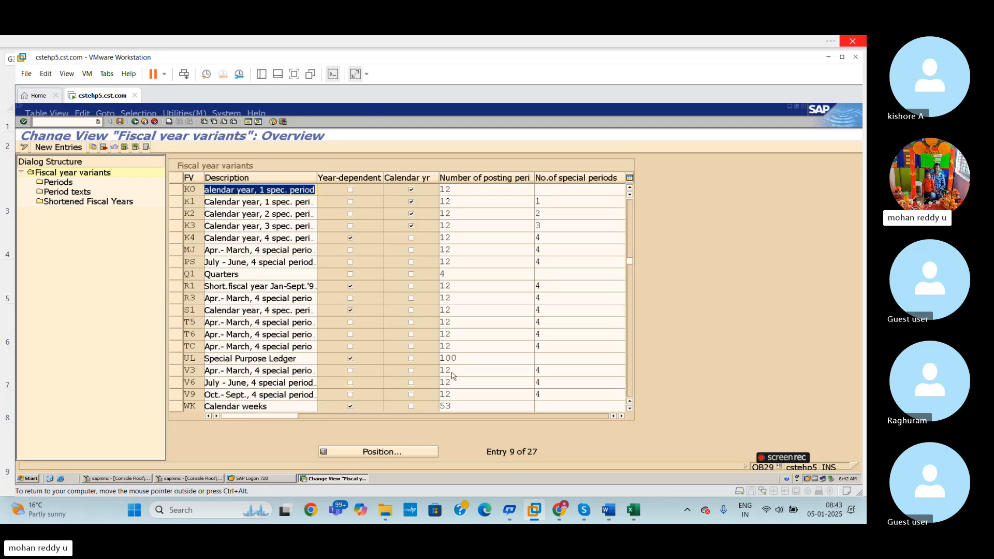
pyautogui.click(629, 408)
pyautogui.click(629, 409)
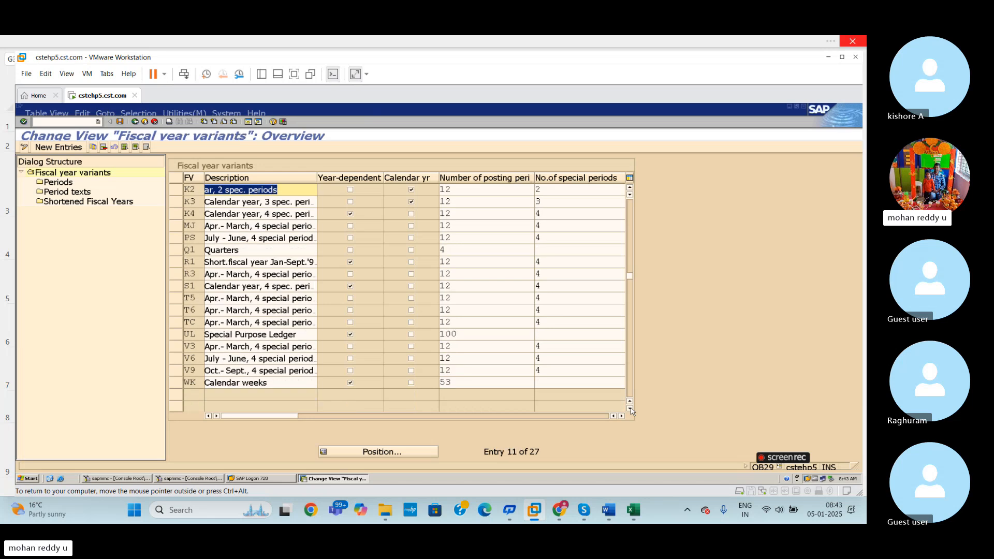
pyautogui.click(630, 408)
pyautogui.click(630, 409)
pyautogui.click(630, 409)
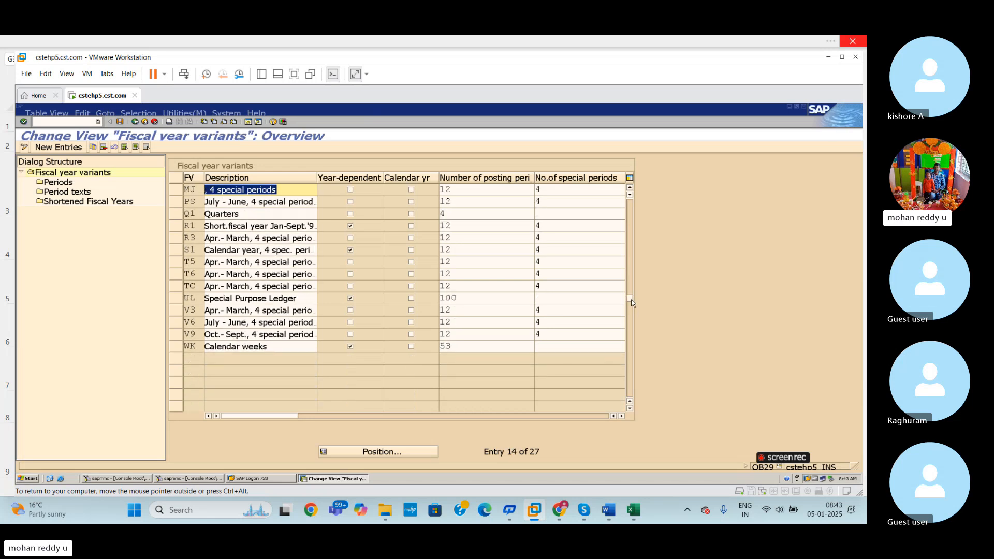
pyautogui.click(629, 223)
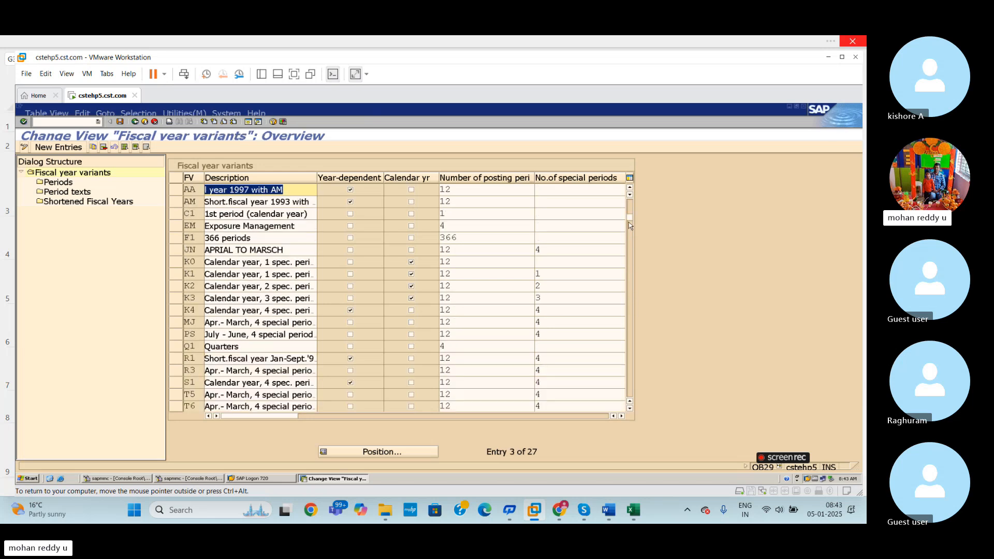
pyautogui.click(630, 206)
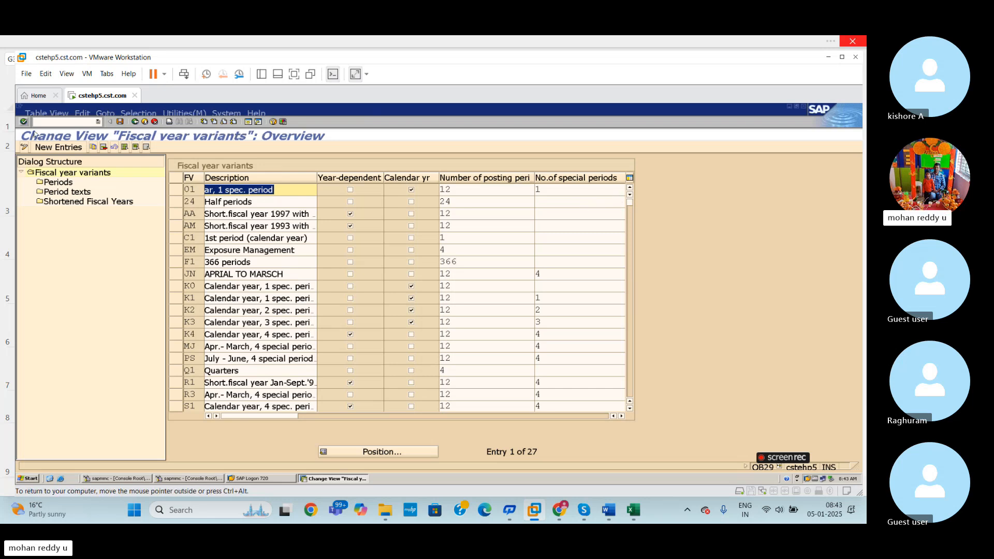
# - Position the fiscal year variants list at variant V3
pyautogui.click(46, 148)
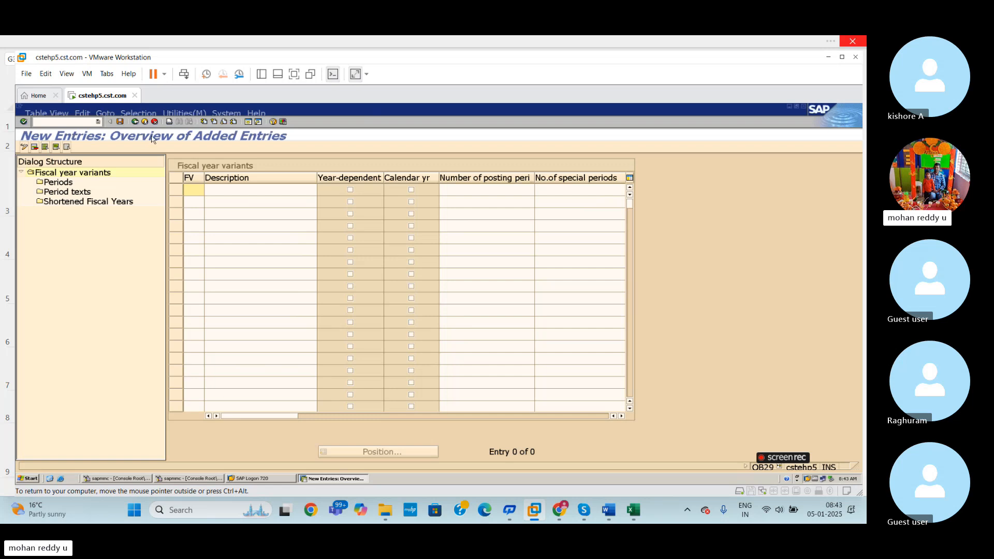
pyautogui.click(135, 121)
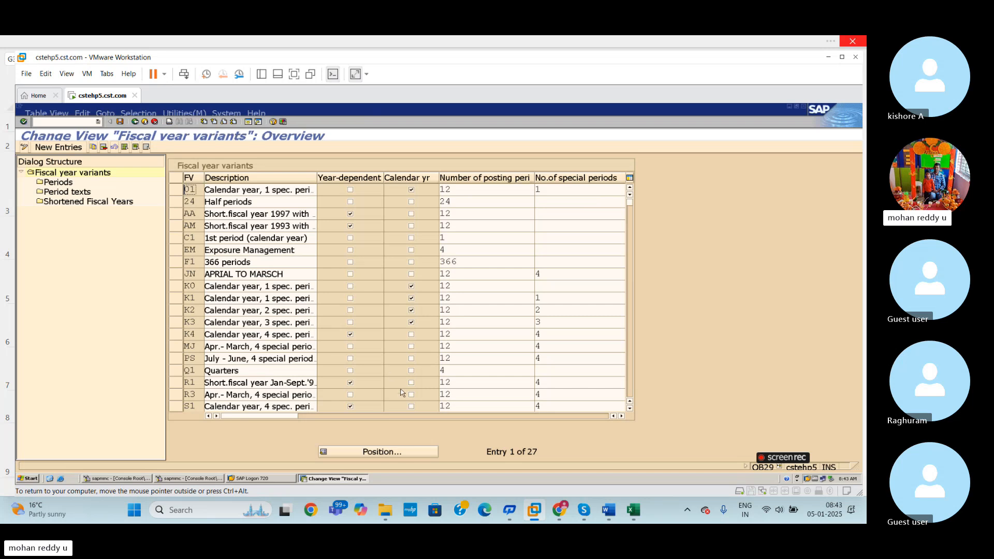
pyautogui.click(384, 454)
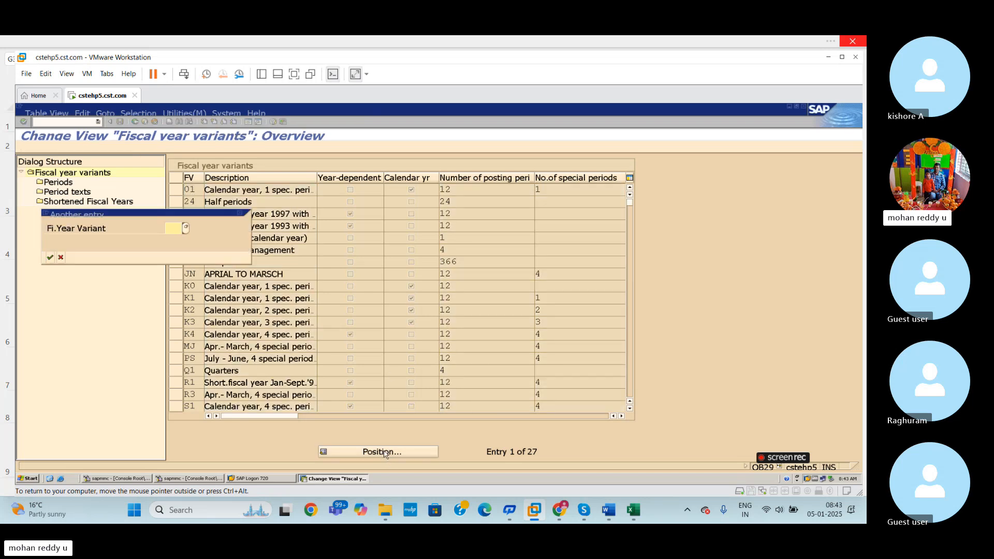
pyautogui.write('V3')
pyautogui.press('Return')
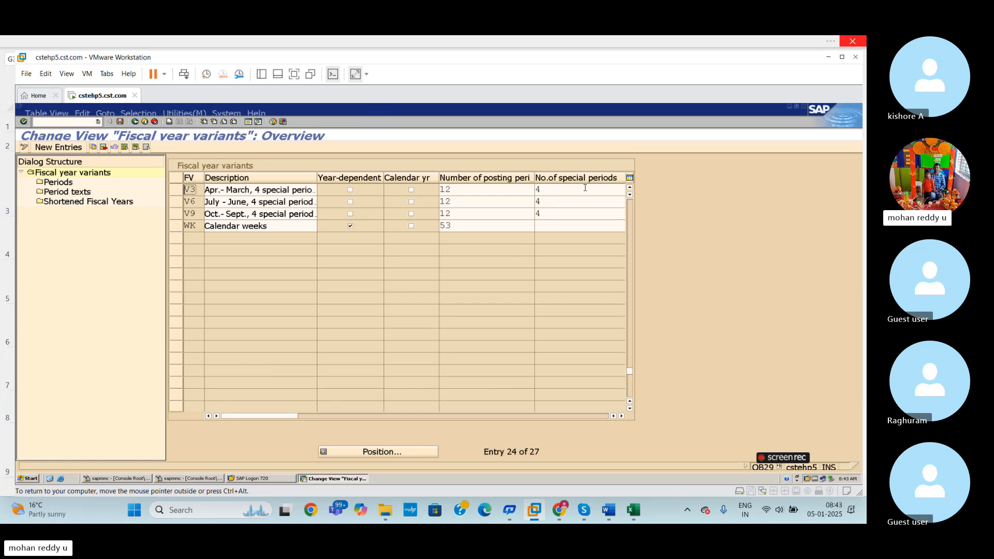
# - Start a copy of fiscal year variant V3 and clear the variant key of the copy
pyautogui.click(174, 192)
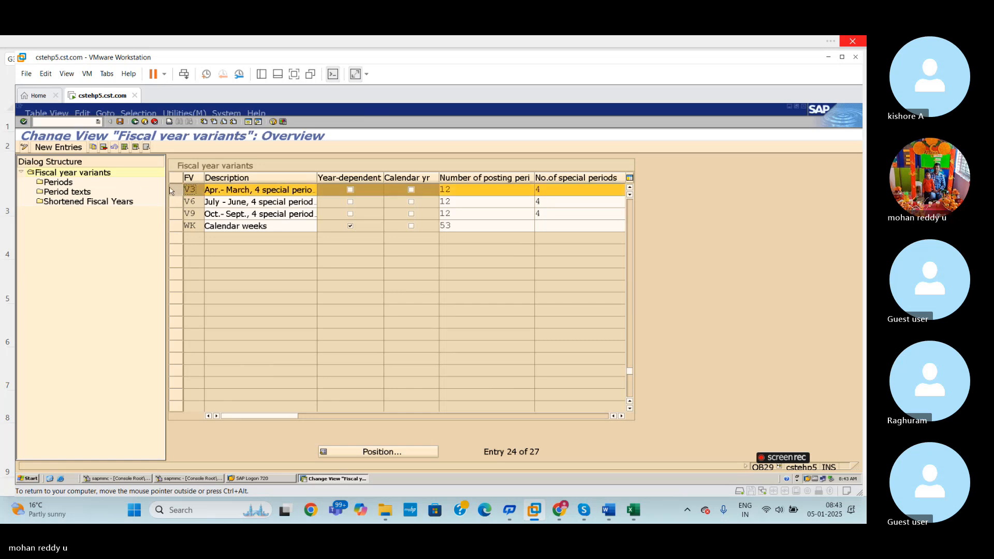
pyautogui.click(93, 148)
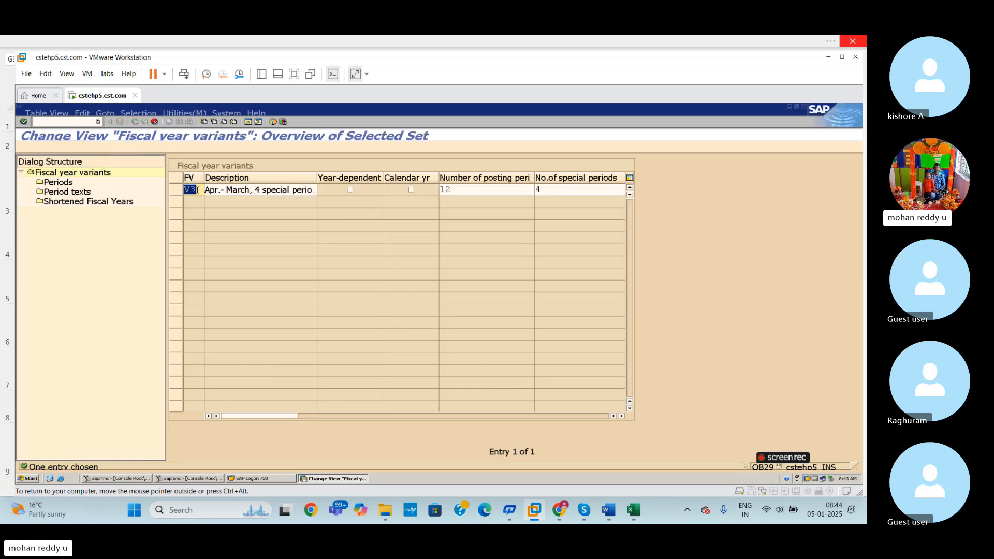
pyautogui.click(197, 190)
pyautogui.press('BackSpace')
pyautogui.press('BackSpace')
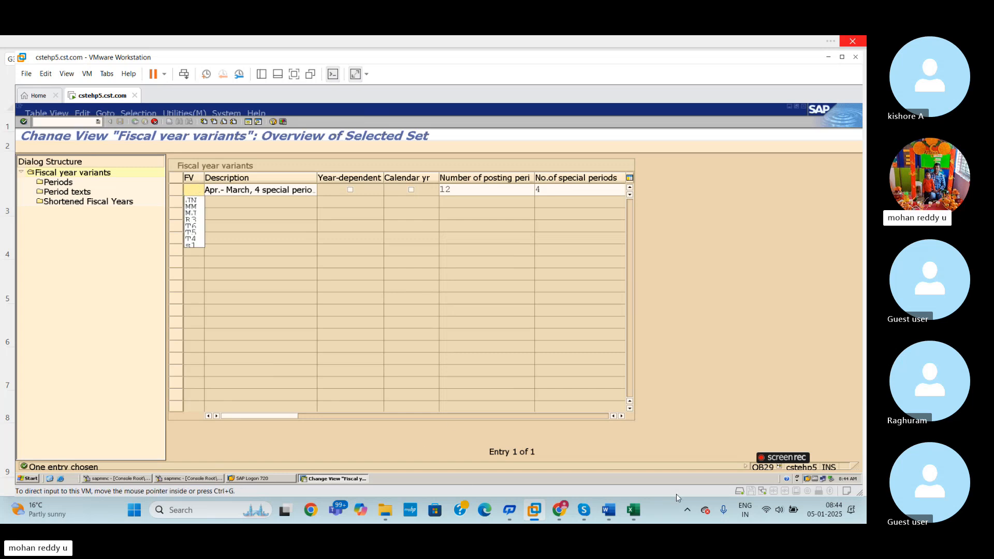
# - Switch to the Excel sheet and enter BV in cell E3 of the Maintain Fiscal Year Varient row
pyautogui.click(634, 511)
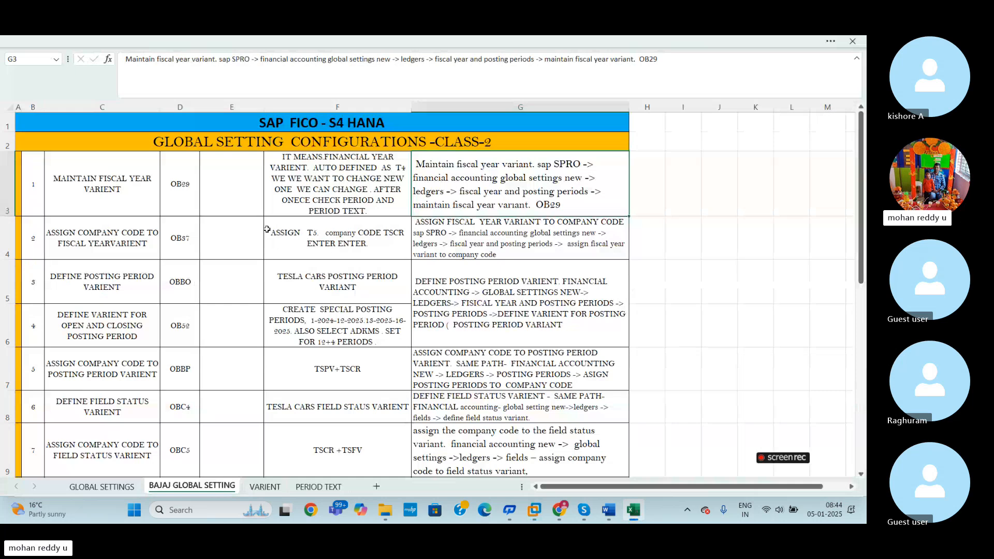
pyautogui.click(239, 192)
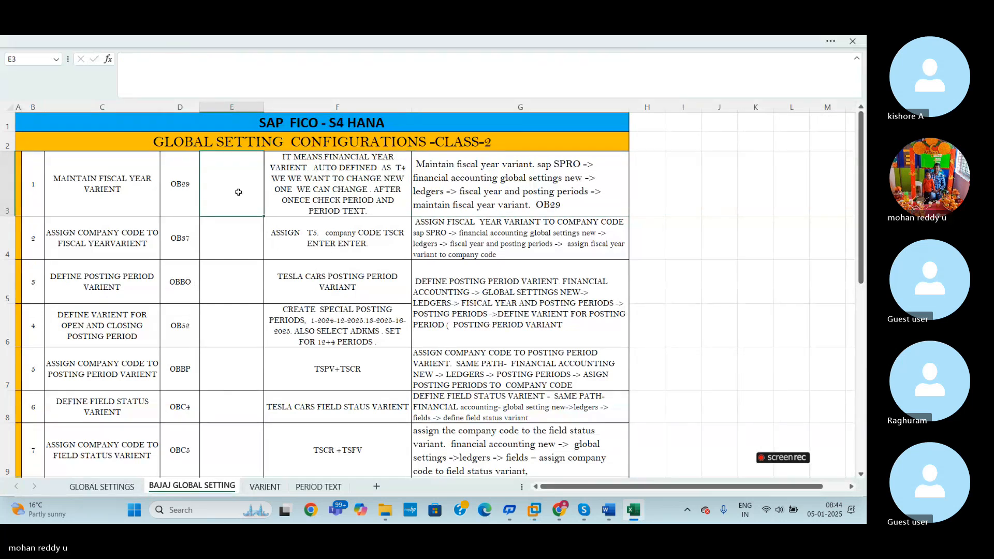
pyautogui.write('B')
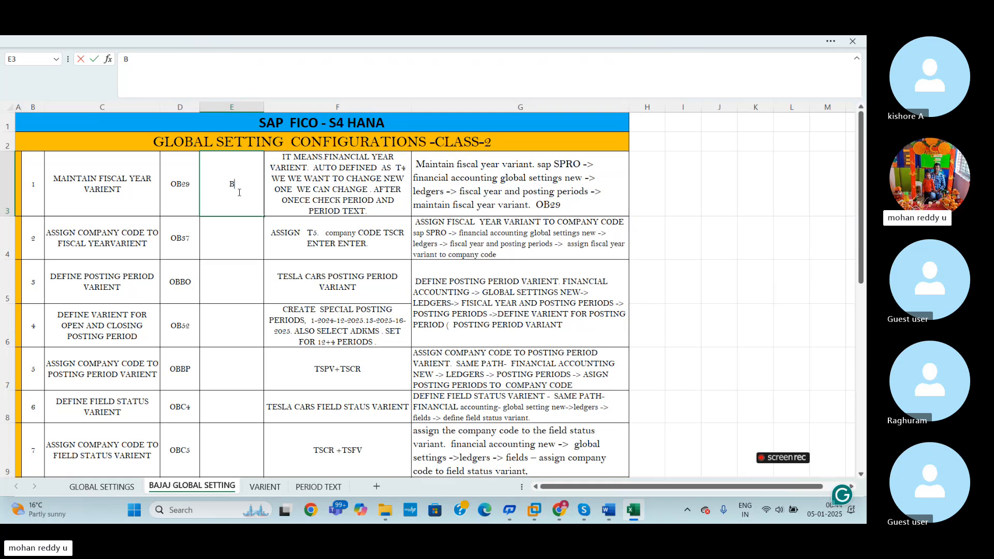
pyautogui.write('J')
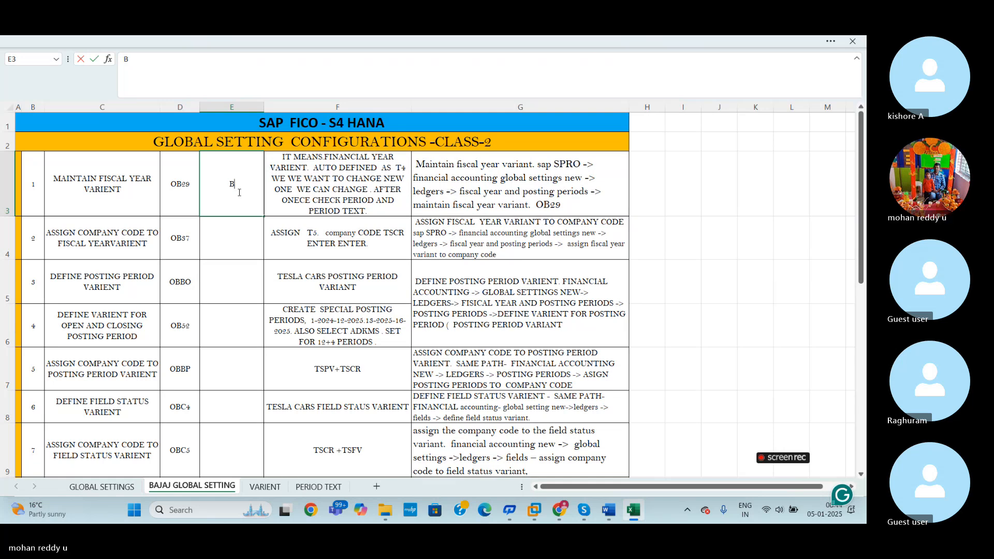
pyautogui.write('V')
# - Replace T4 with BV in the fiscal year variant description in cell F3
pyautogui.click(406, 167)
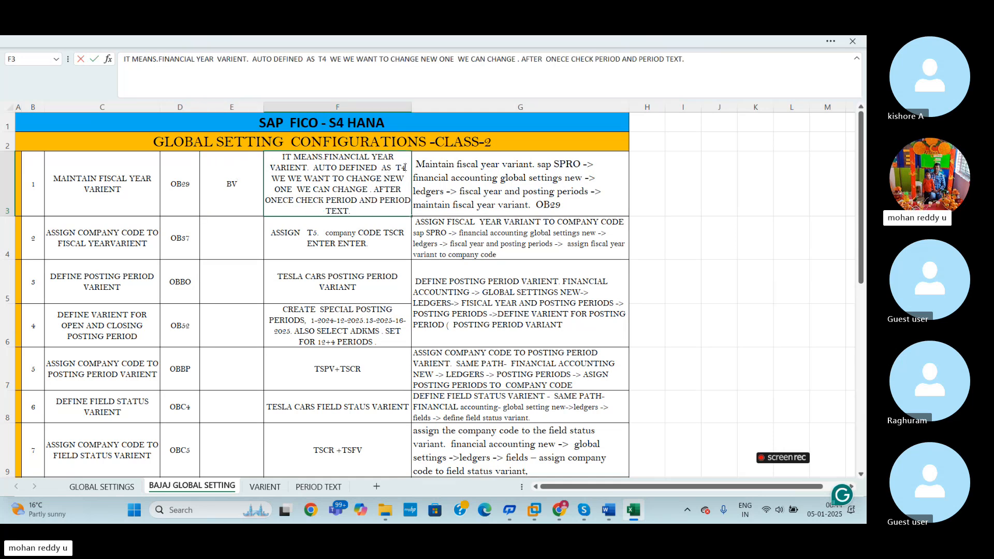
pyautogui.doubleClick(406, 167)
pyautogui.press('BackSpace')
pyautogui.press('BackSpace')
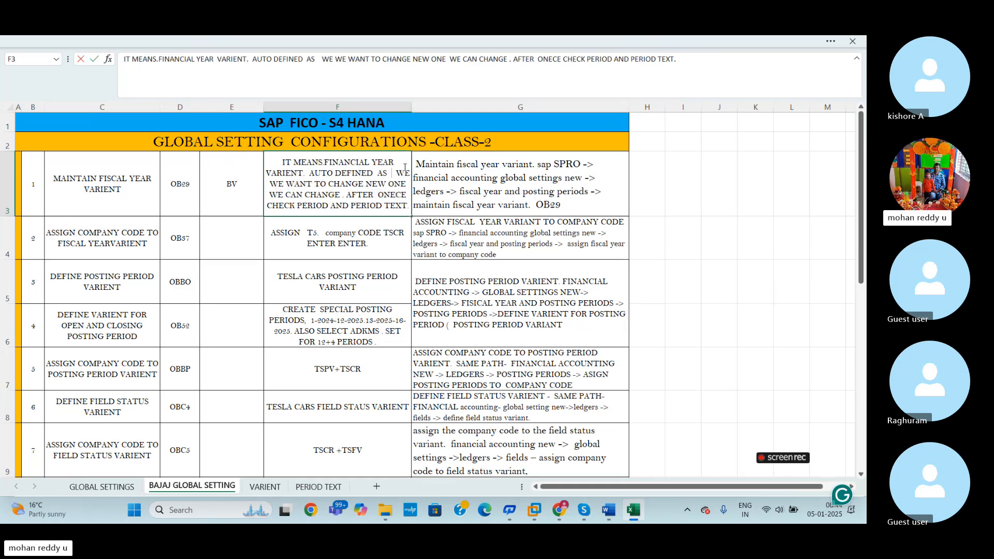
pyautogui.write('BV')
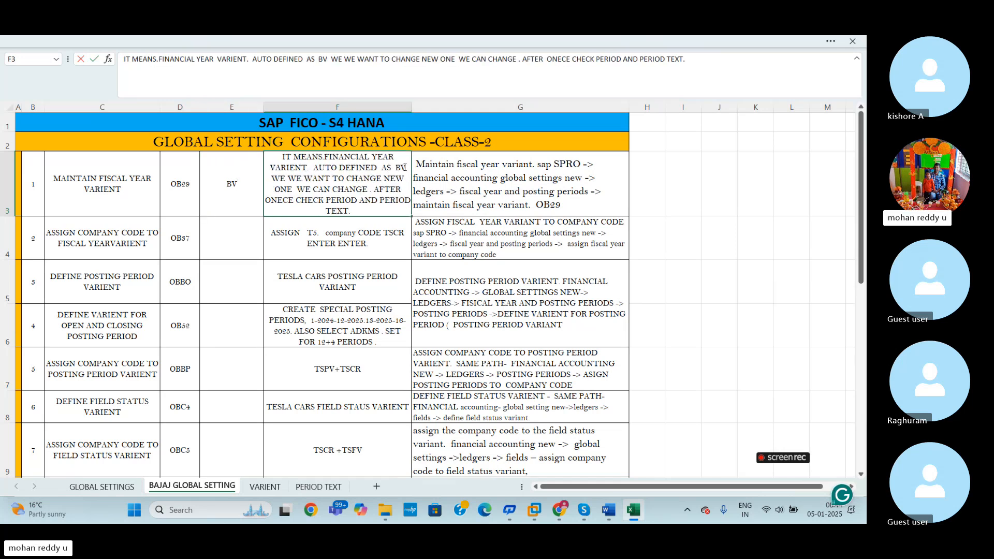
pyautogui.click(646, 273)
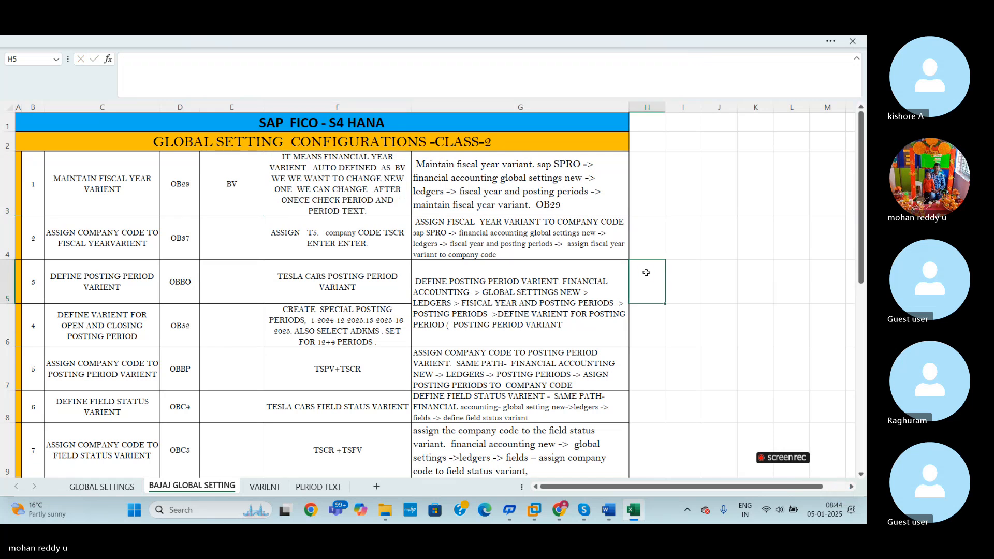
# - Return to SAP, key the copied variant as BV, copy all dependent entries and save it under the TESLA CARS GLOBAL SETTINGS customizing request
pyautogui.hotkey('alt', 'Tab')
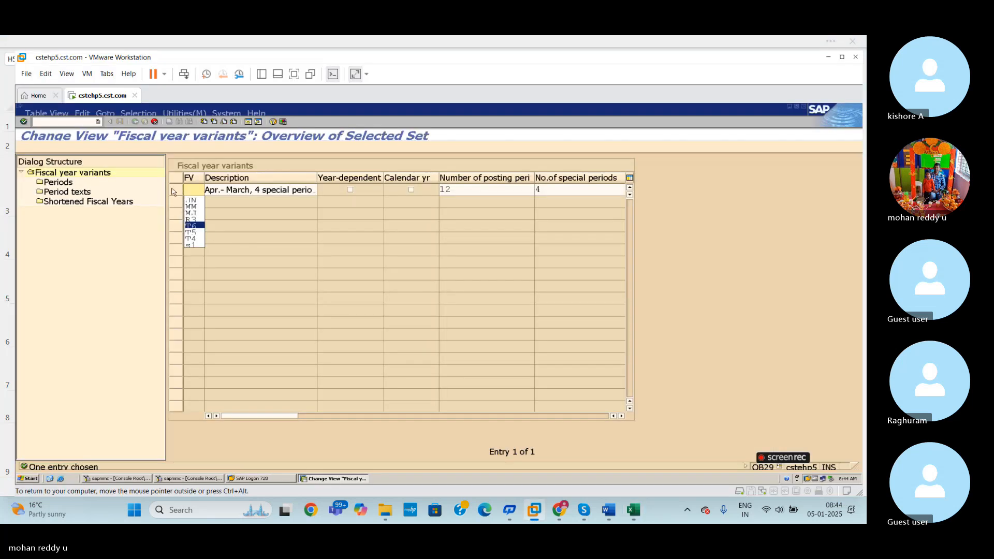
pyautogui.write('BV')
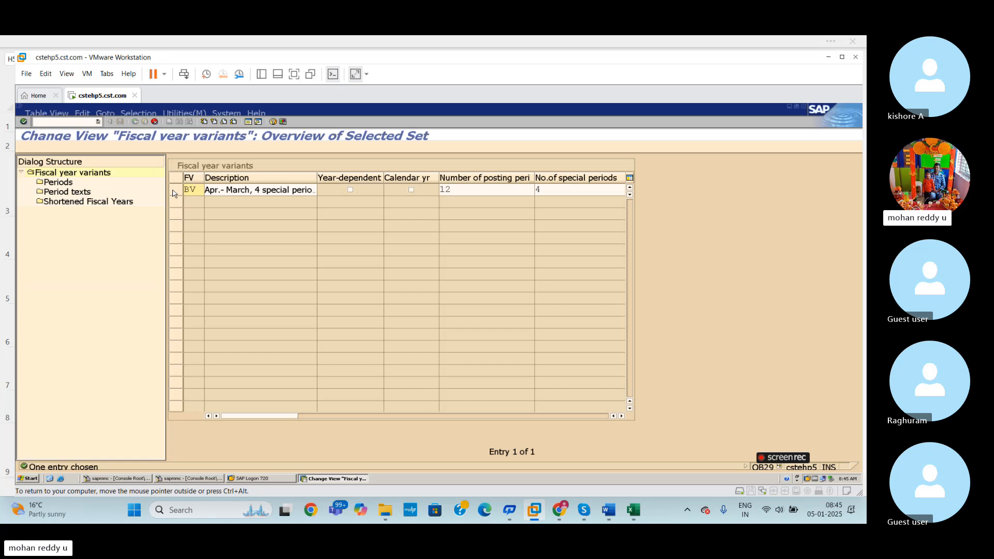
pyautogui.press('Return')
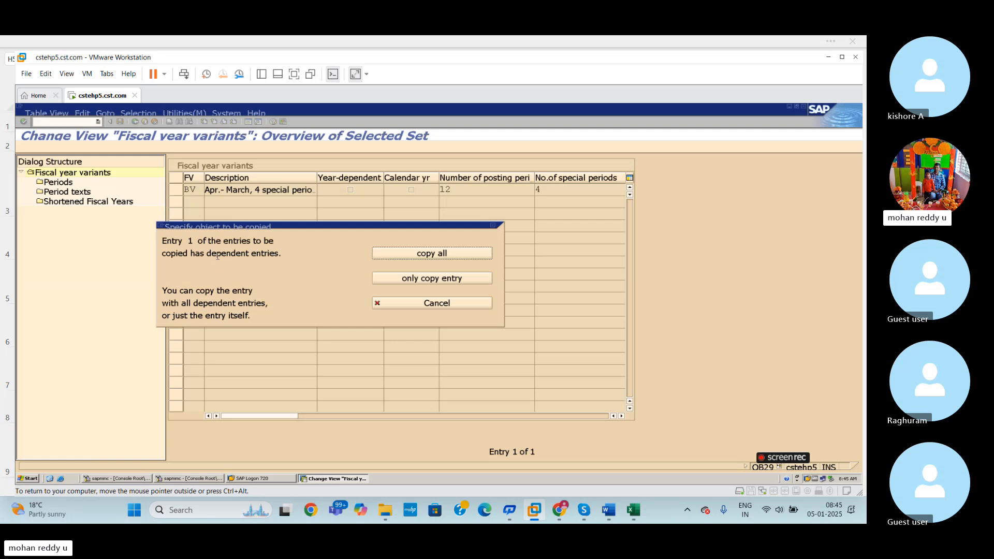
pyautogui.click(449, 254)
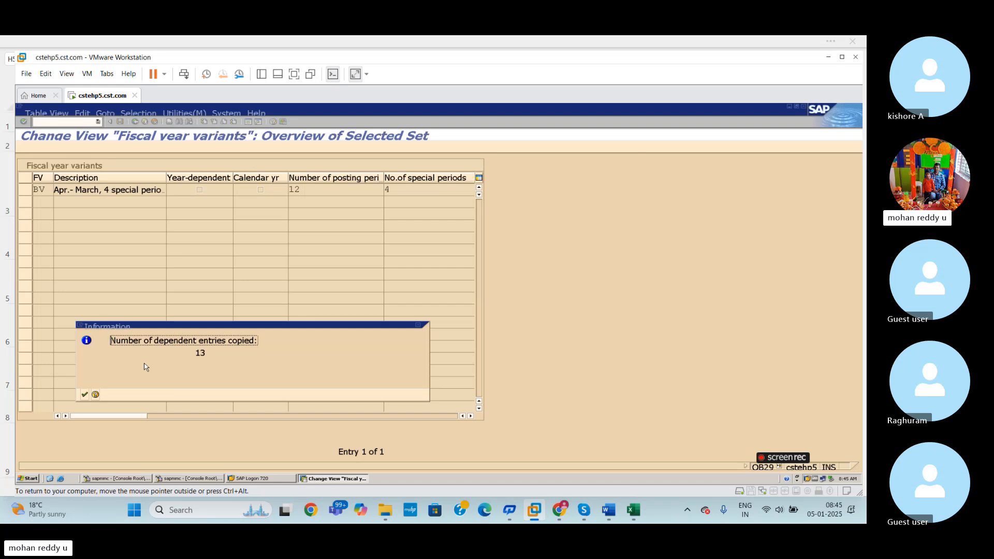
pyautogui.click(85, 394)
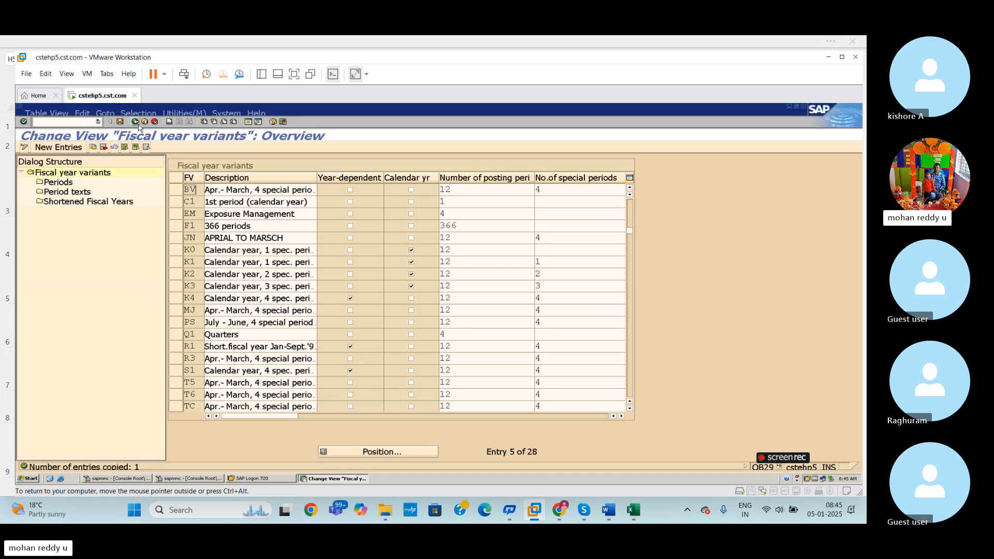
pyautogui.click(119, 121)
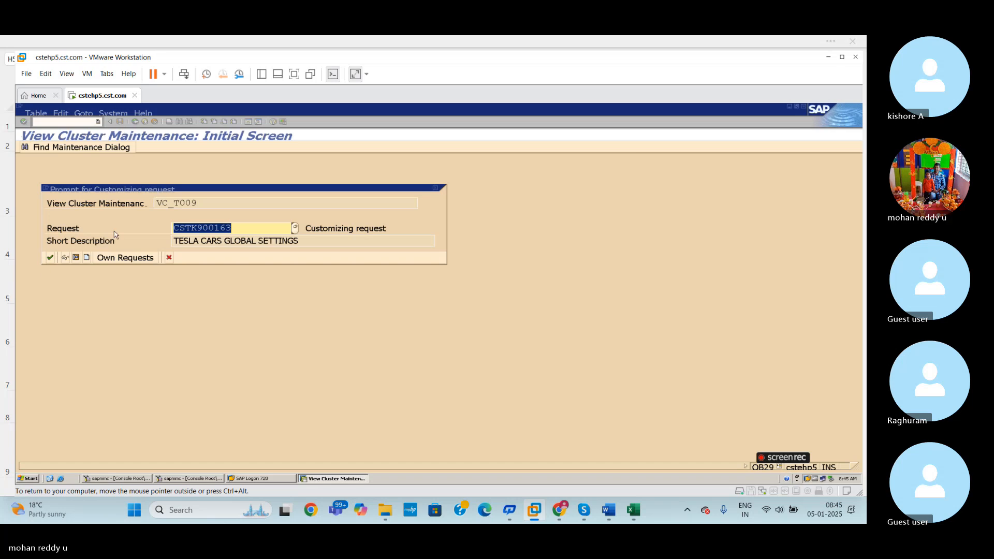
pyautogui.click(50, 257)
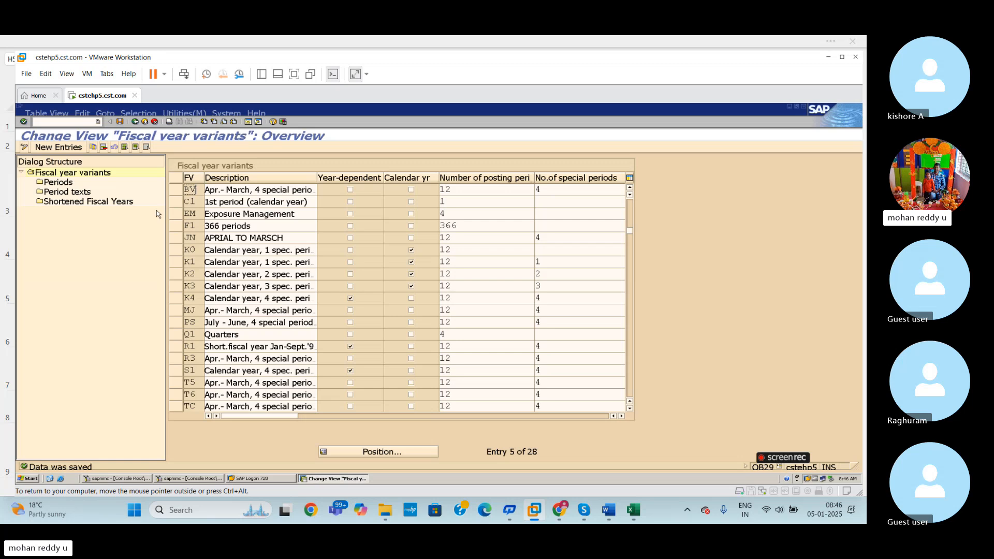
# - Review the month and period tables on Excel's VARIENT and PERIOD TEXT sheets, and return to the BAJAJ GLOBAL SETTING sheet
pyautogui.click(634, 512)
pyautogui.click(265, 486)
pyautogui.click(349, 409)
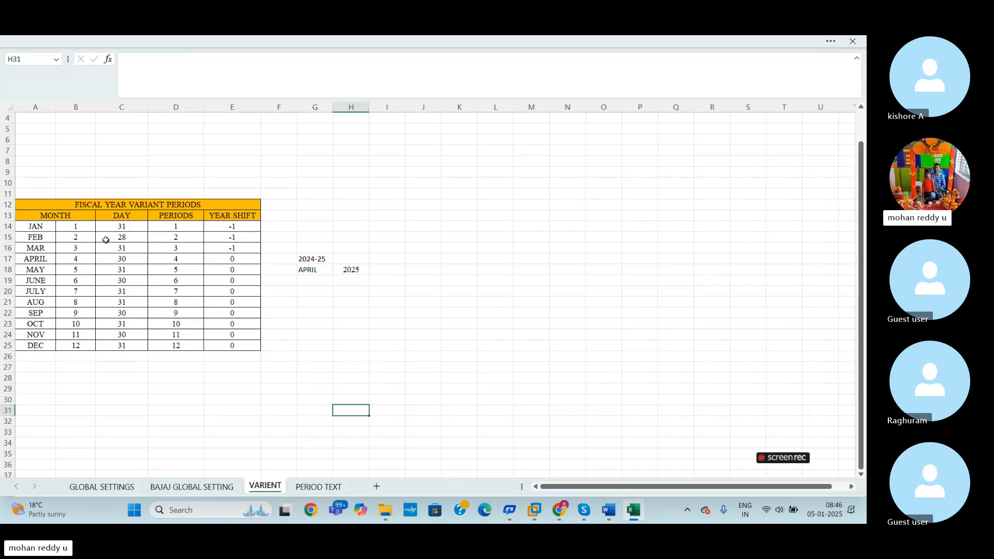
pyautogui.moveTo(35, 227); pyautogui.dragTo(40, 346)
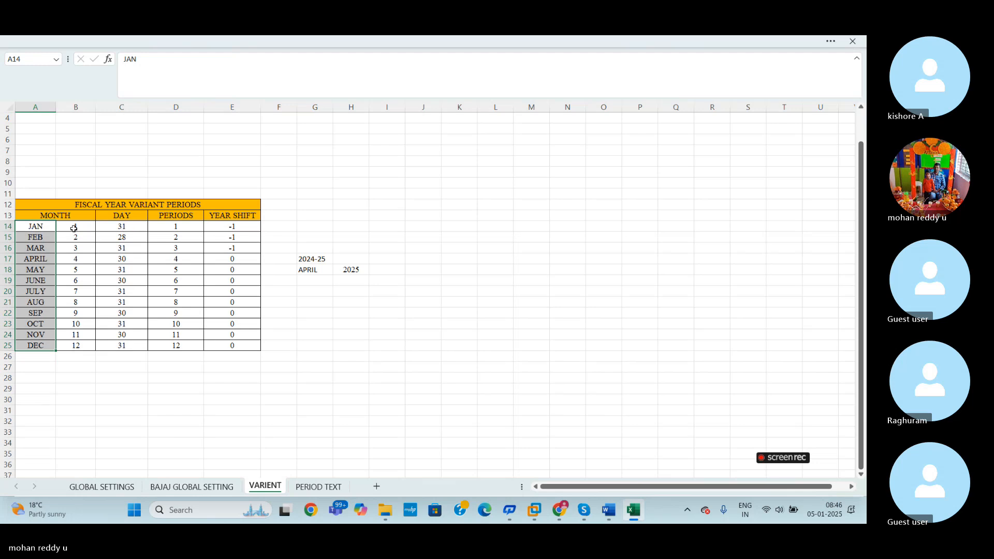
pyautogui.moveTo(75, 226); pyautogui.dragTo(76, 345)
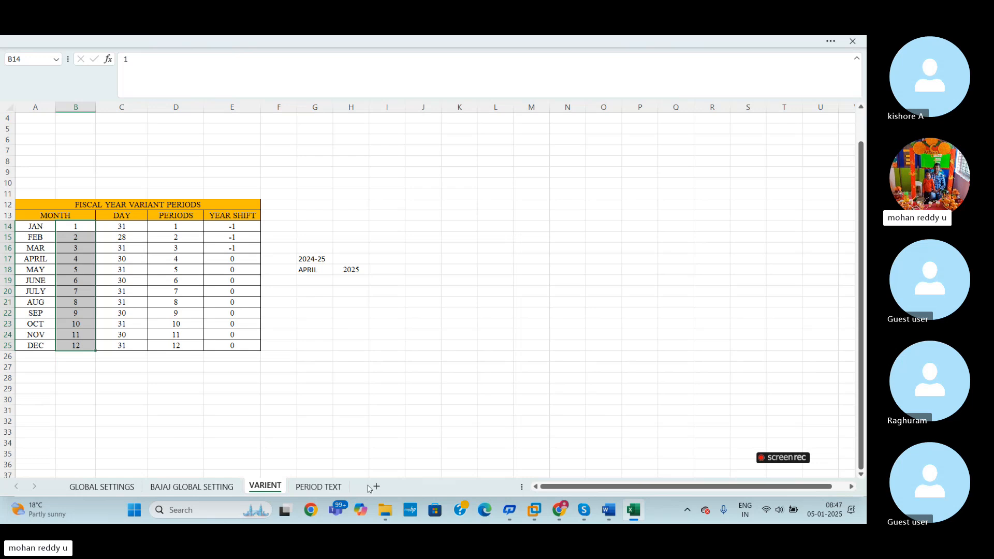
pyautogui.click(337, 488)
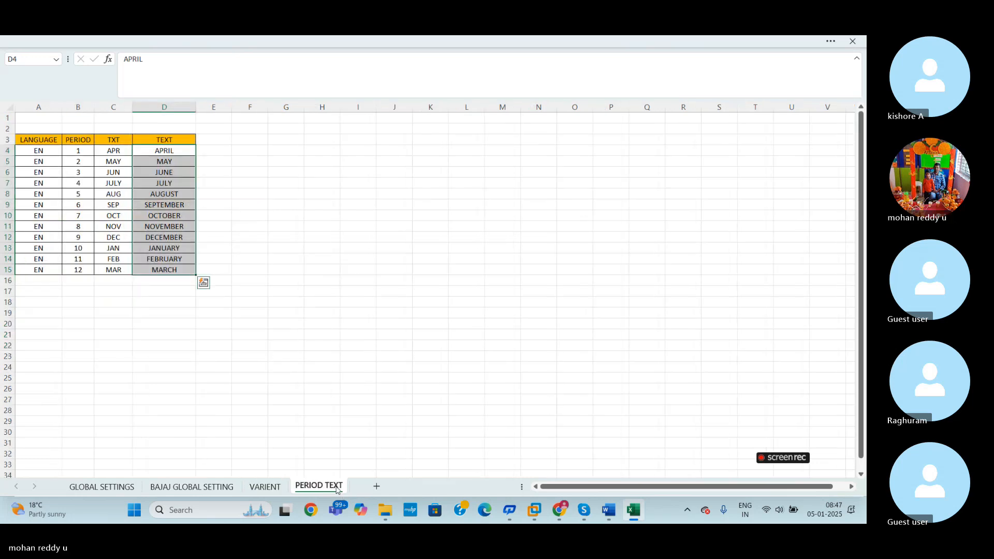
pyautogui.click(199, 487)
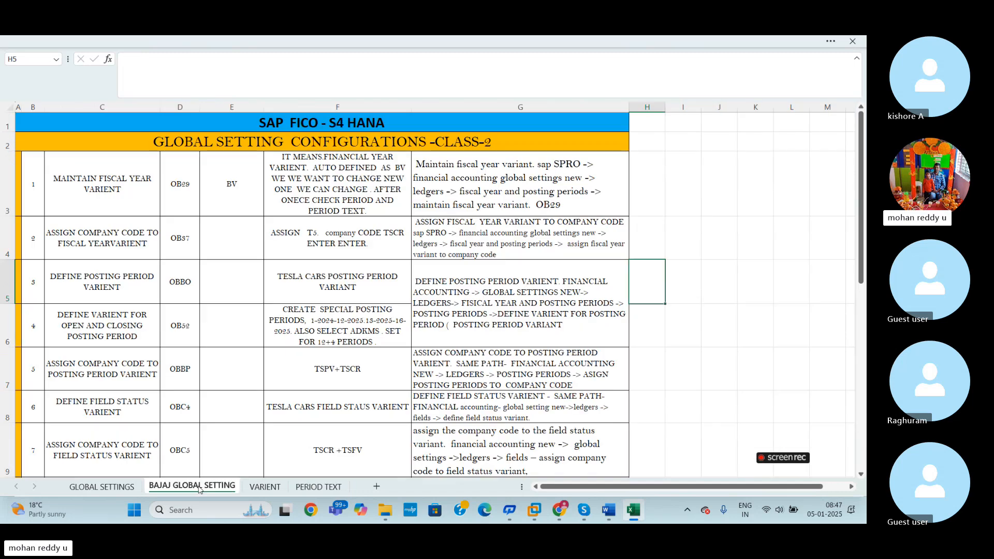
# - Switch back to SAP and open the Periods of fiscal year variant BV
pyautogui.moveTo(543, 506)
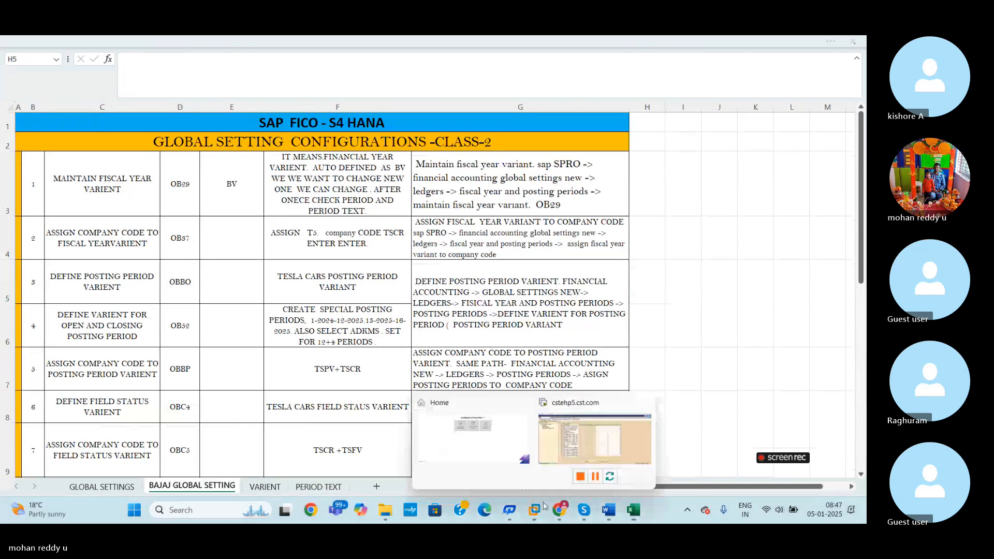
pyautogui.click(626, 450)
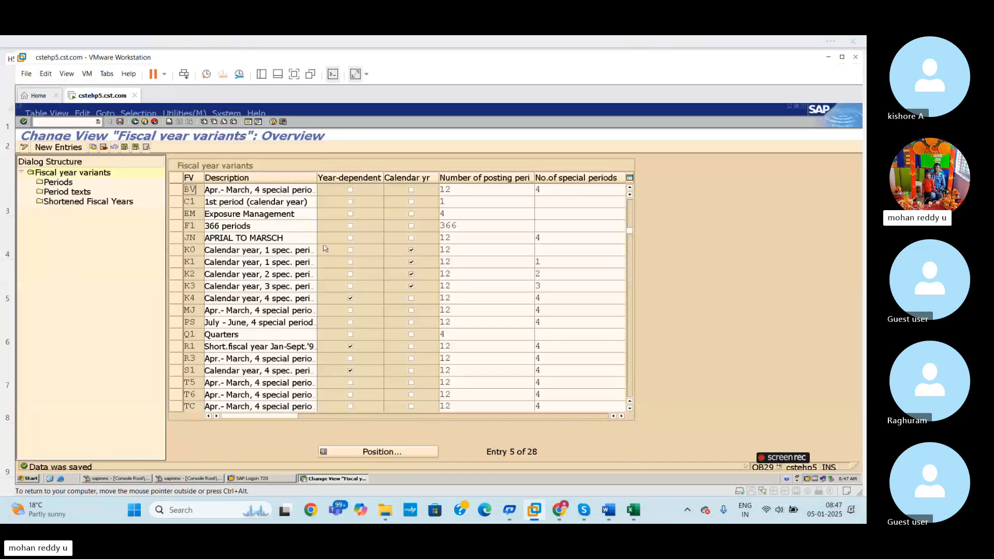
pyautogui.click(176, 190)
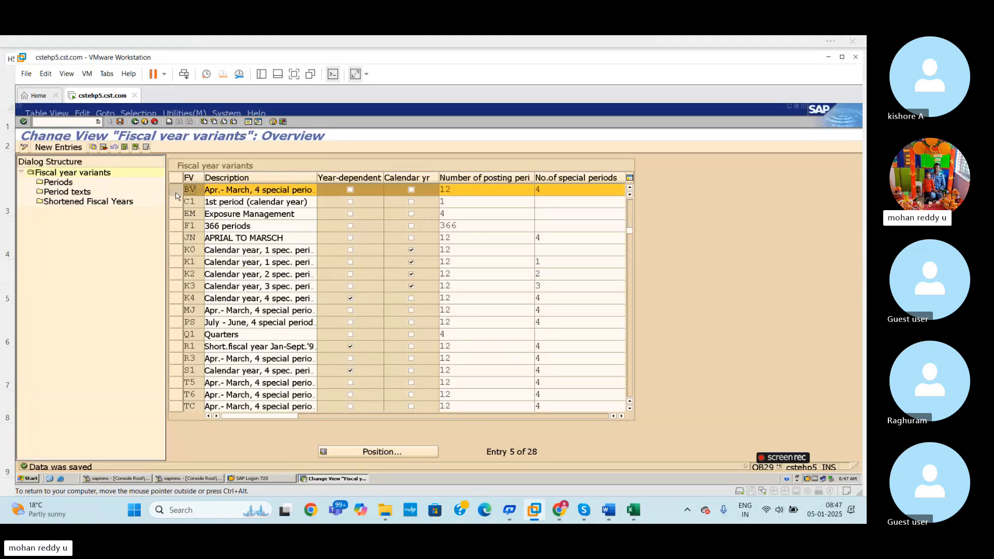
pyautogui.doubleClick(65, 185)
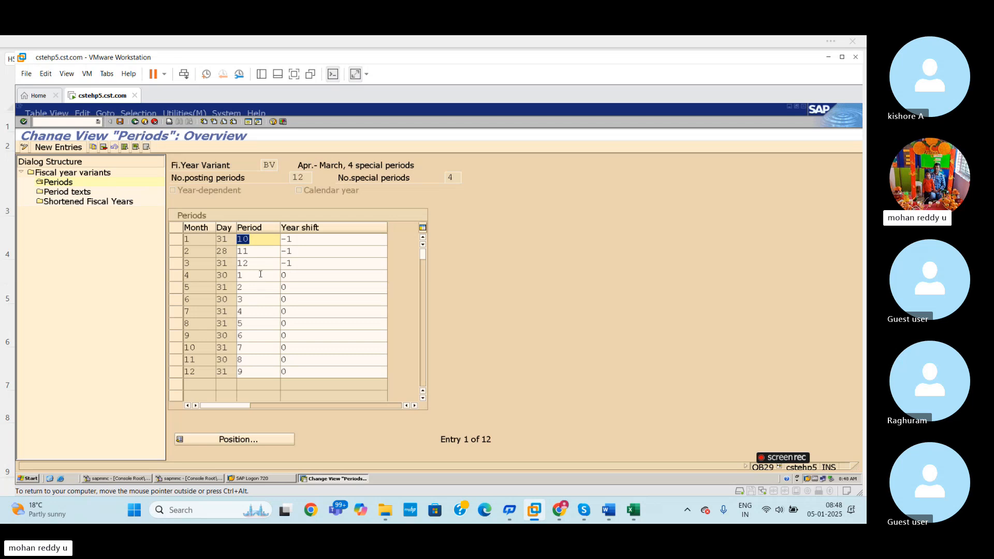
# - Check which posting periods are assigned to calendar months 4 through 11 in variant BV
pyautogui.click(190, 275)
pyautogui.click(250, 276)
pyautogui.doubleClick(193, 289)
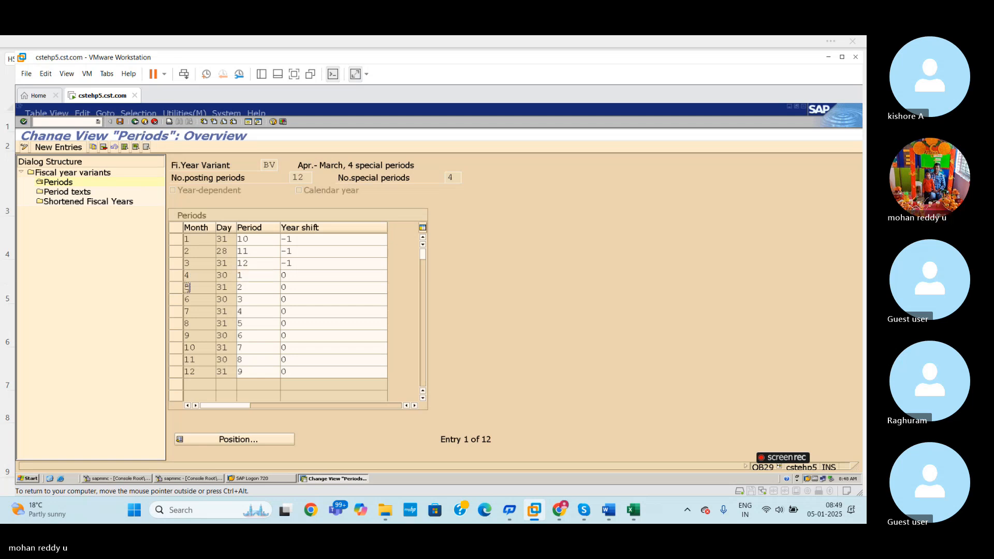
pyautogui.click(252, 289)
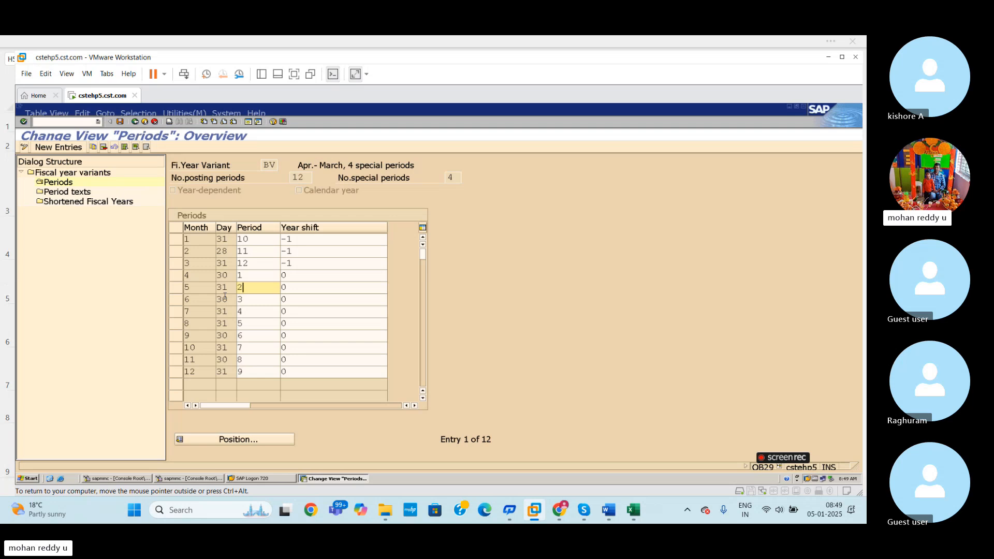
pyautogui.doubleClick(198, 301)
pyautogui.click(262, 304)
pyautogui.doubleClick(190, 313)
pyautogui.click(206, 325)
pyautogui.click(208, 349)
pyautogui.doubleClick(211, 360)
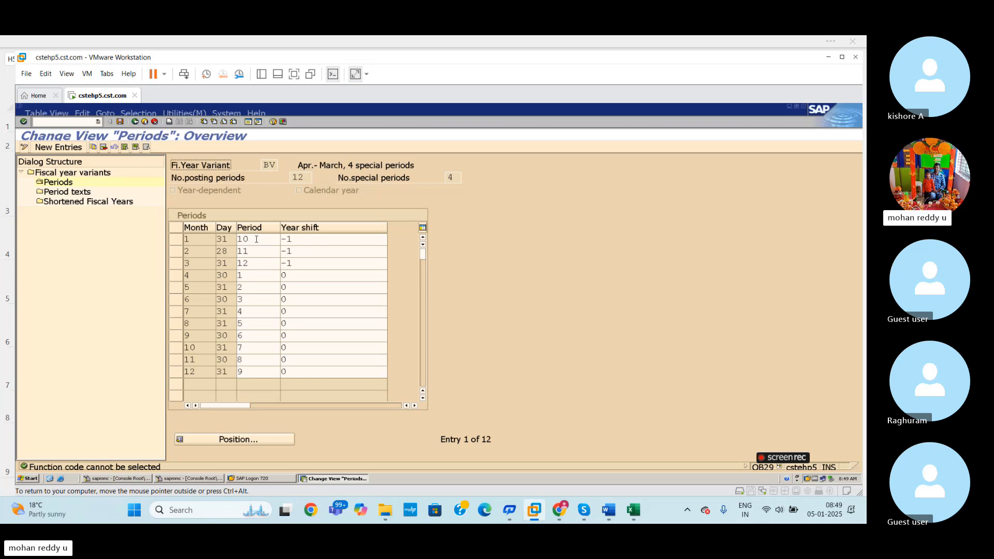
# - Check the posting periods assigned to calendar months 1 to 3 in variant BV
pyautogui.click(195, 241)
pyautogui.click(257, 241)
pyautogui.moveTo(198, 249)
pyautogui.mouseDown()
pyautogui.moveTo(174, 252)
pyautogui.moveTo(193, 262)
pyautogui.mouseUp()
pyautogui.click(262, 250)
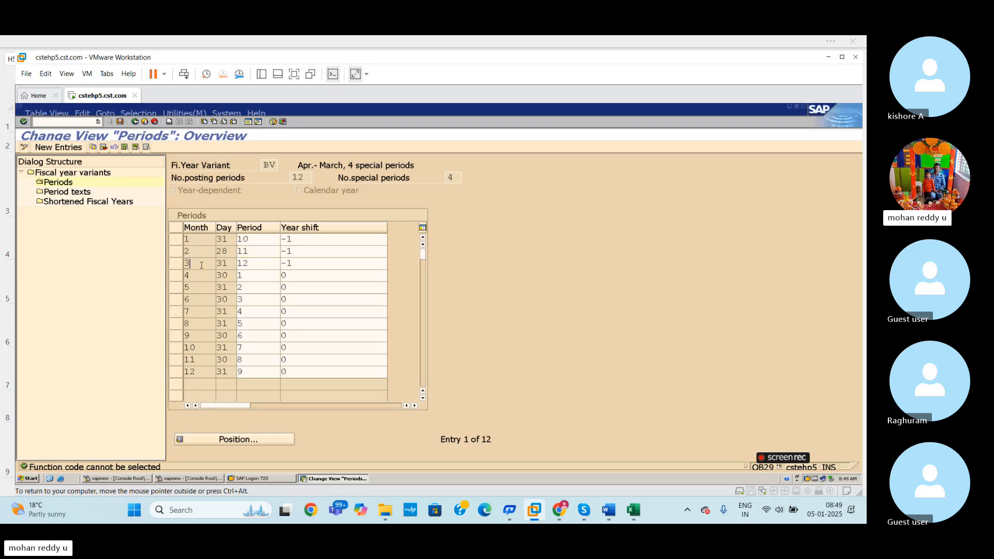
pyautogui.doubleClick(263, 263)
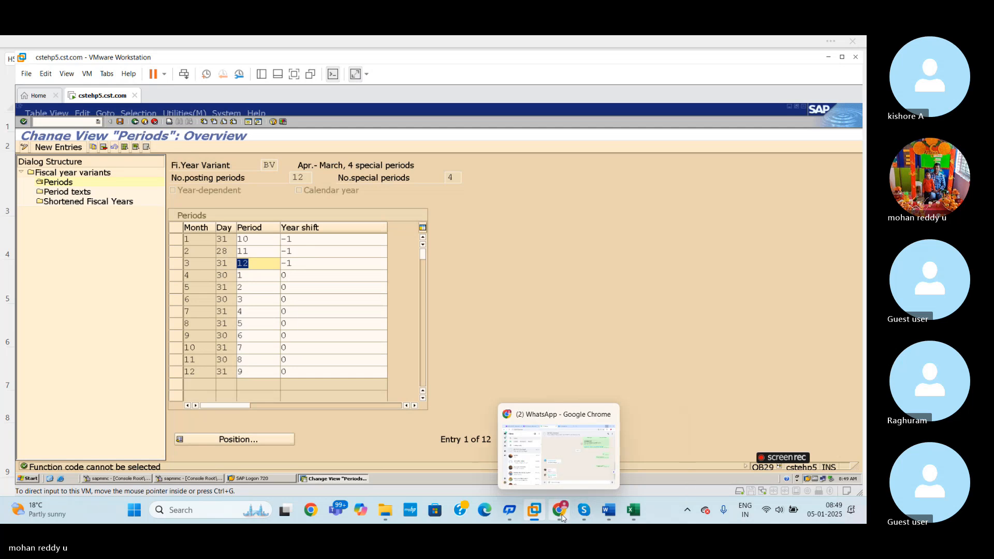
pyautogui.moveTo(584, 510)
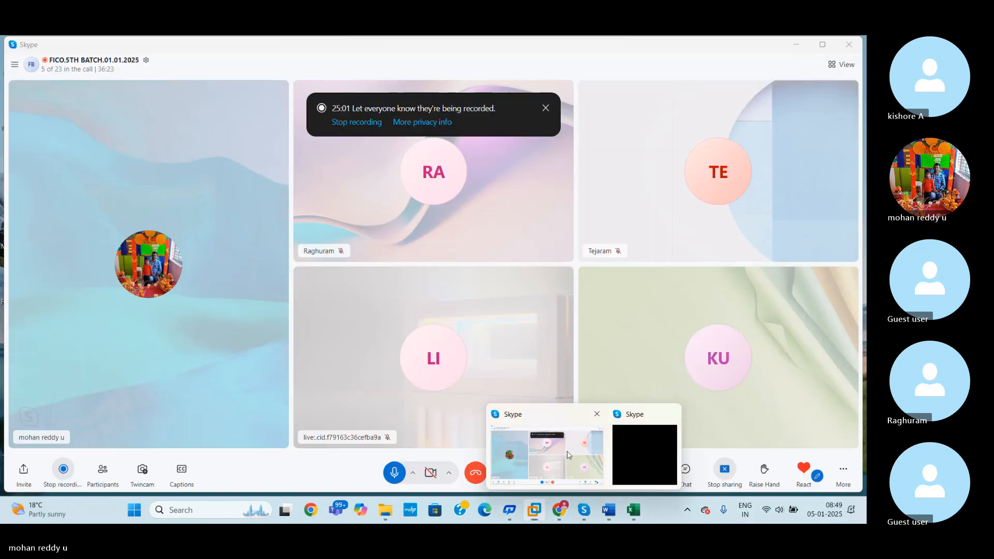
pyautogui.click(568, 455)
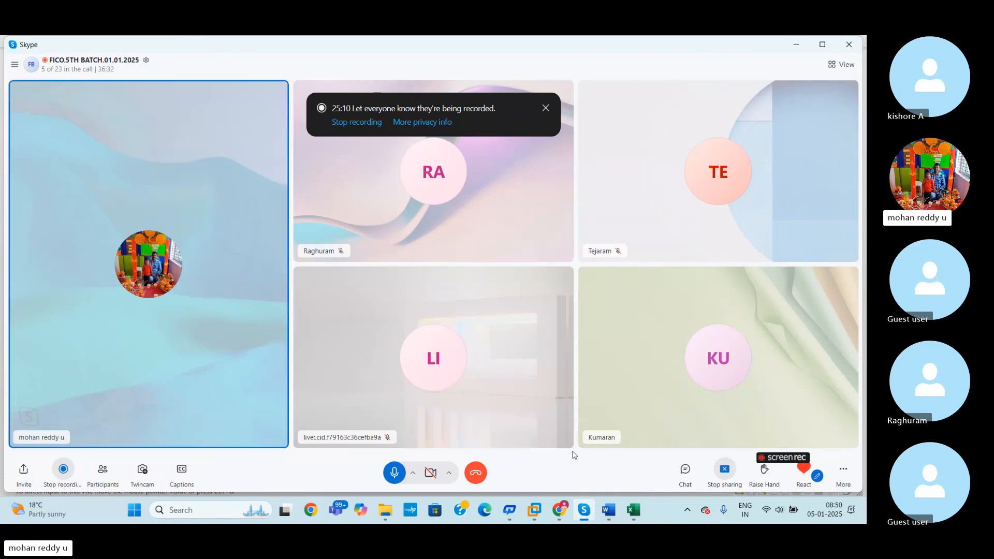
pyautogui.hotkey('alt', 'Tab')
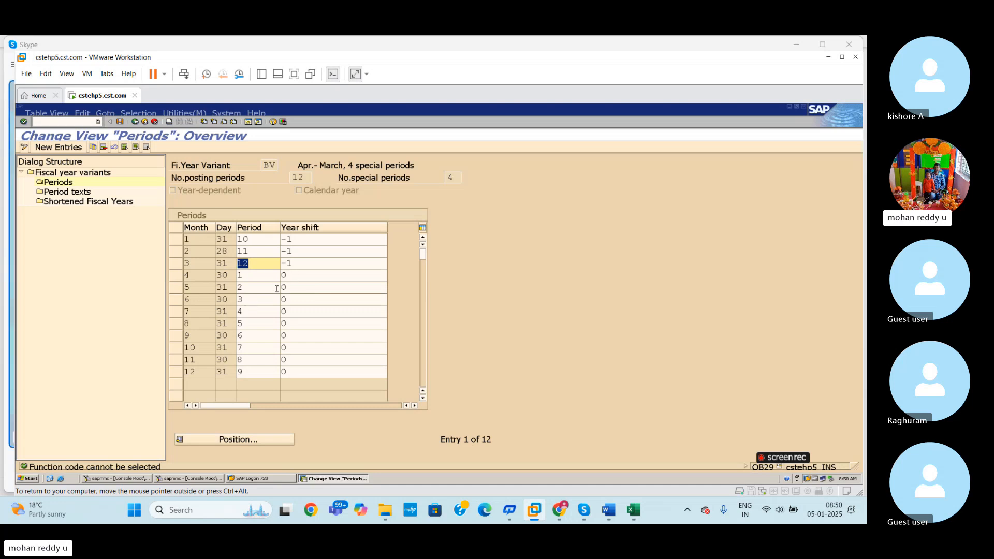
# - Open the Period texts of fiscal year variant BV and start adding new entries
pyautogui.doubleClick(78, 192)
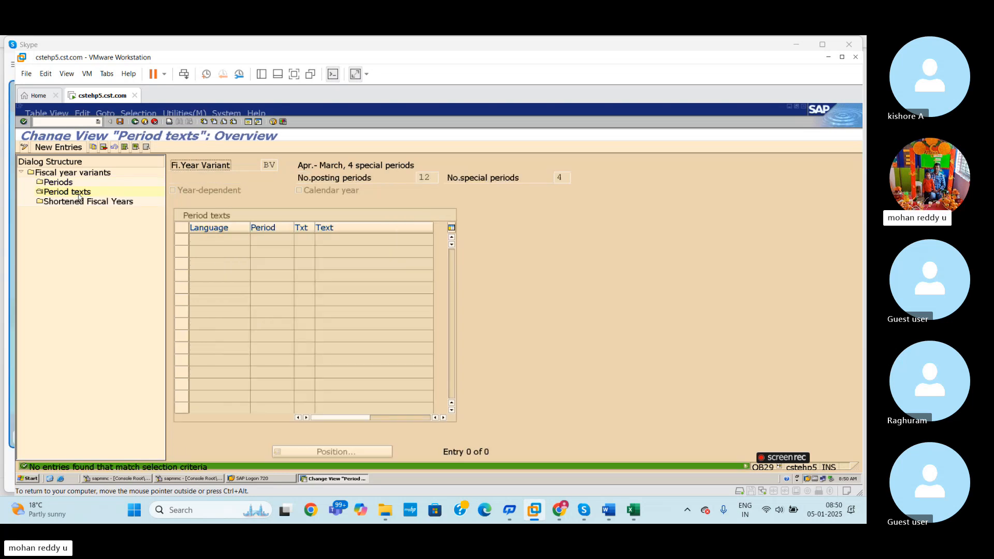
pyautogui.click(135, 122)
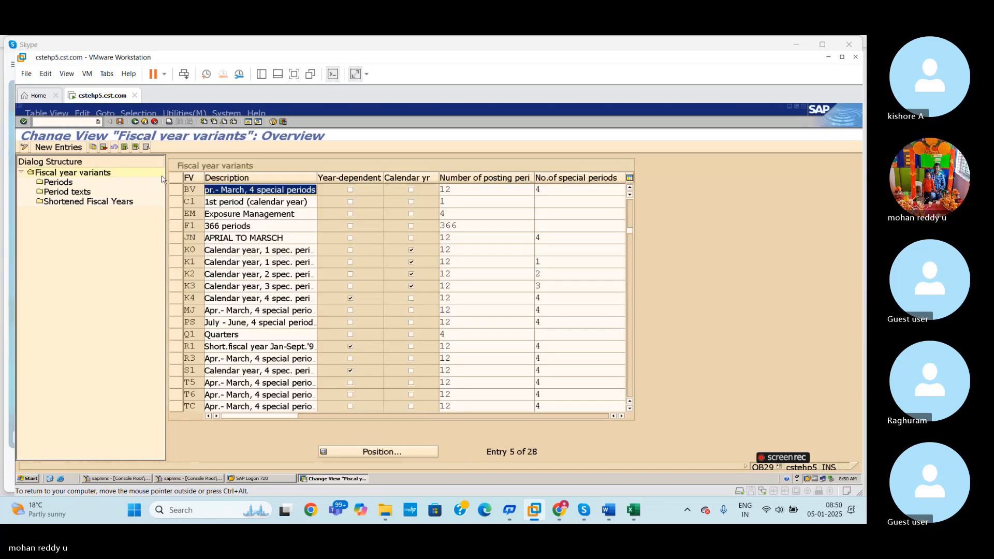
pyautogui.doubleClick(79, 194)
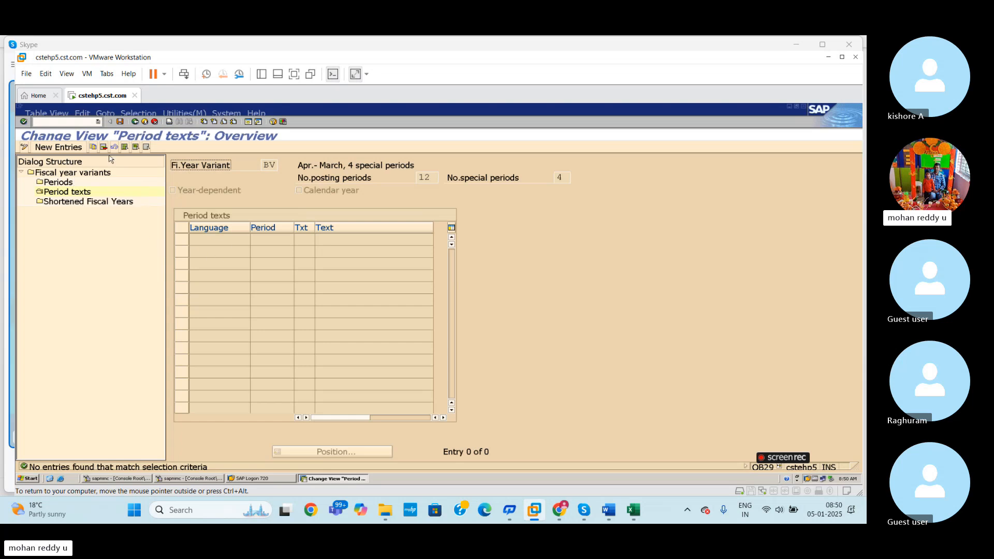
pyautogui.click(79, 149)
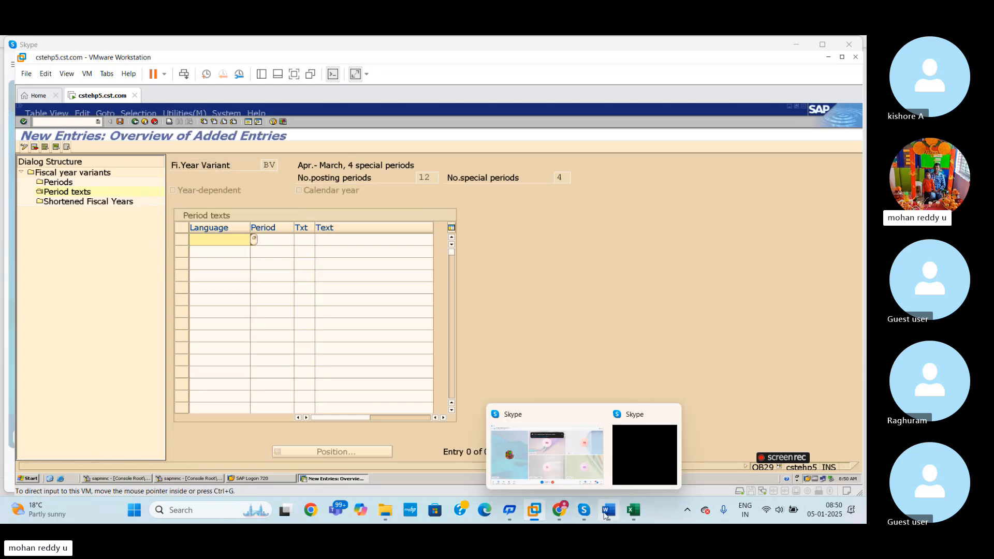
# - Switch to Excel, look over the PERIOD TEXT sheet, and return to SAP's new period text entries
pyautogui.click(632, 511)
pyautogui.moveTo(634, 512)
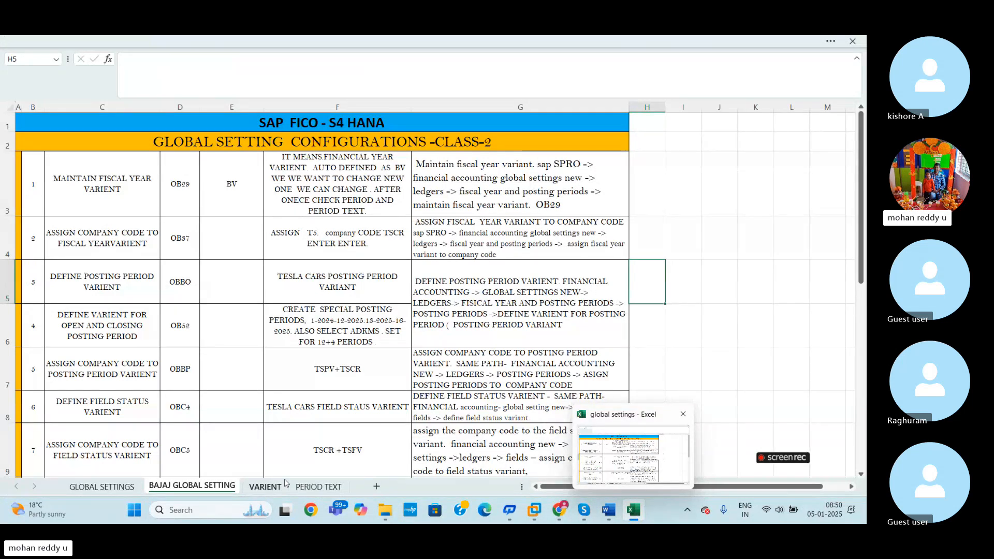
pyautogui.click(318, 487)
pyautogui.click(430, 285)
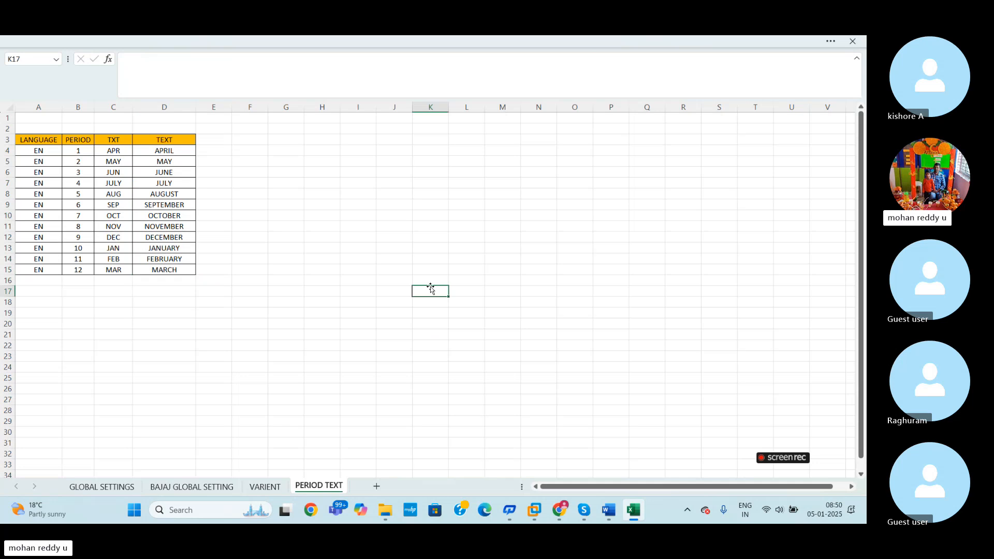
pyautogui.click(390, 251)
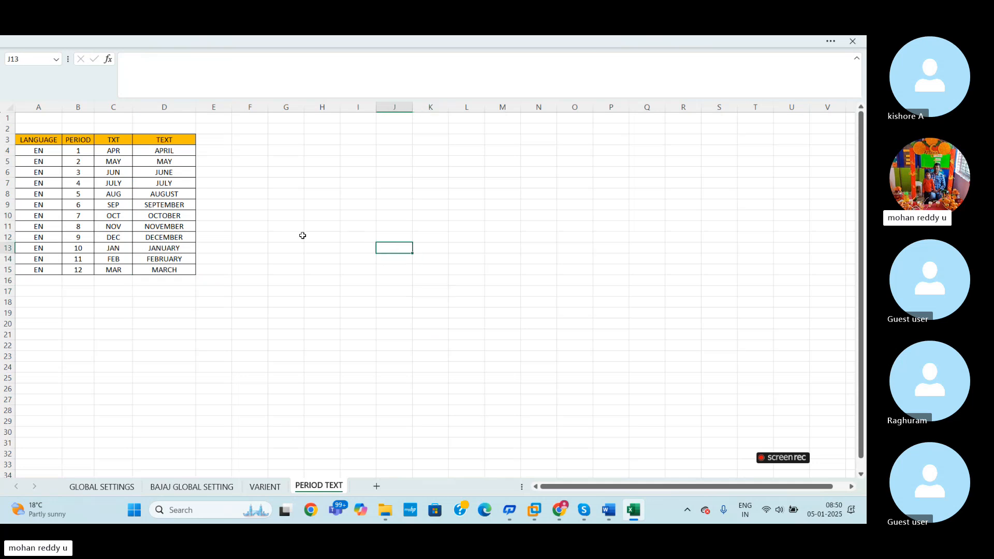
pyautogui.hotkey('alt', 'Tab')
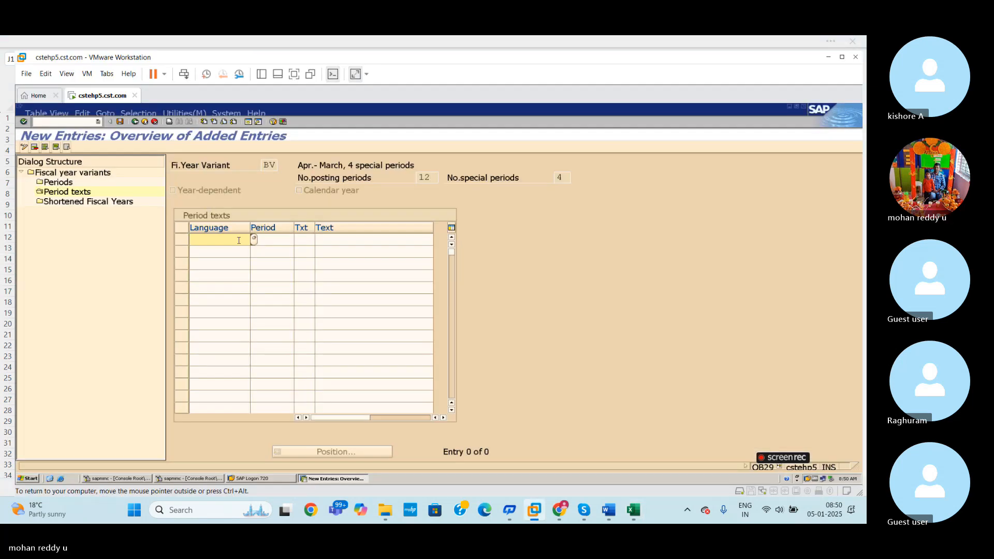
pyautogui.hotkey('alt', 'Tab')
pyautogui.hotkey('alt', 'Tab')
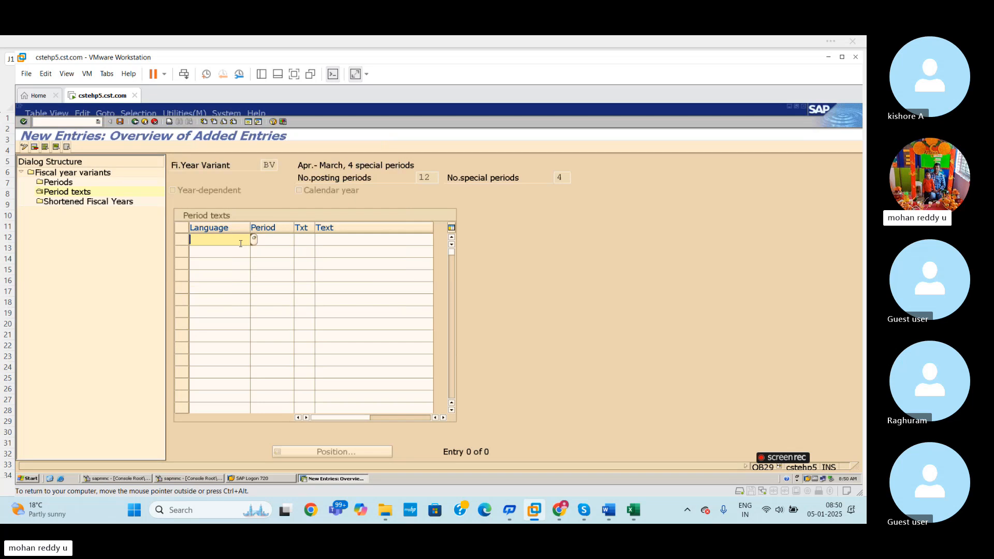
# - Copy the twelve EN language values from Excel's PERIOD TEXT sheet into the Language column of SAP's period texts
pyautogui.click(633, 510)
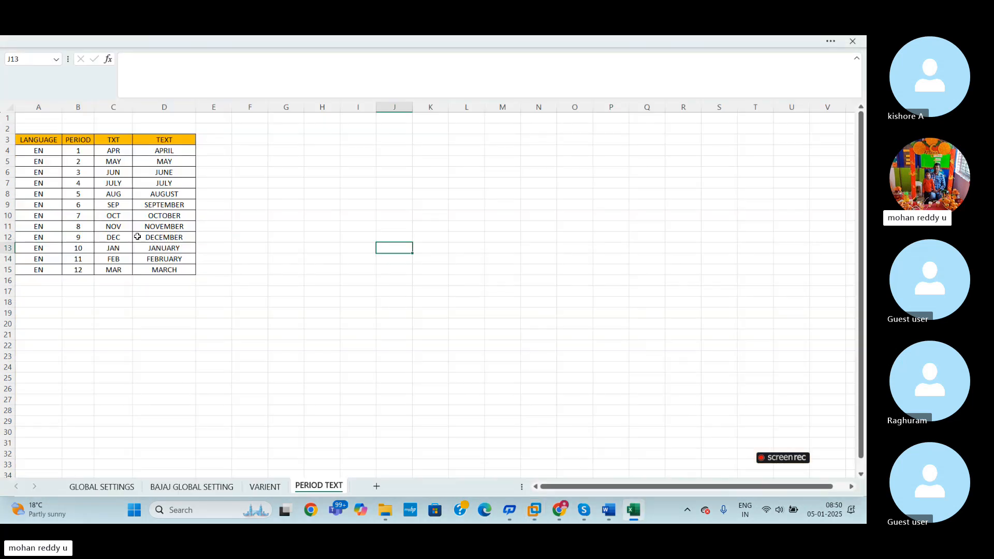
pyautogui.moveTo(36, 151); pyautogui.dragTo(36, 267)
pyautogui.hotkey('ctrl', 'c')
pyautogui.hotkey('alt', 'Tab')
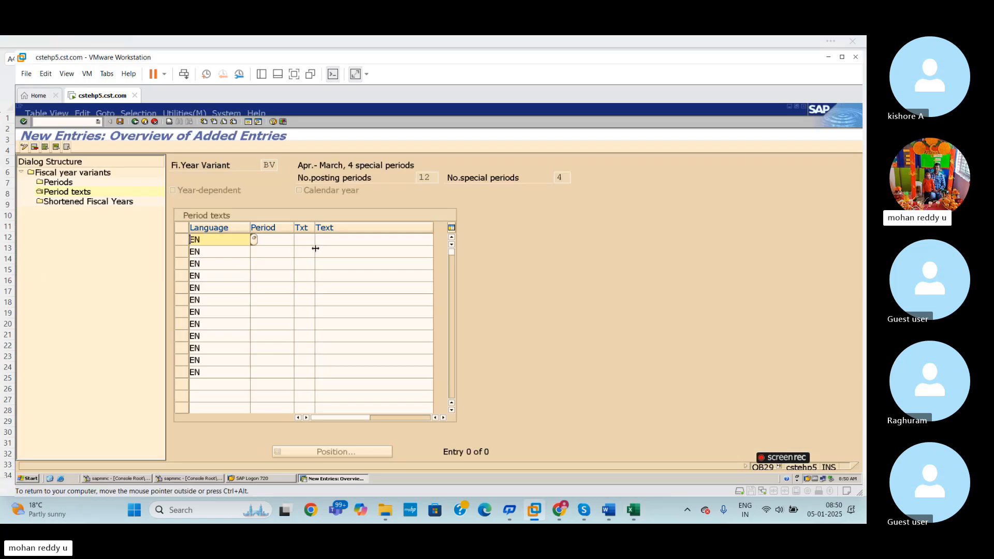
# - Copy period numbers 1 to 12 from Excel's PERIOD TEXT sheet into the Period column of SAP's period texts
pyautogui.click(280, 240)
pyautogui.hotkey('alt', 'Tab')
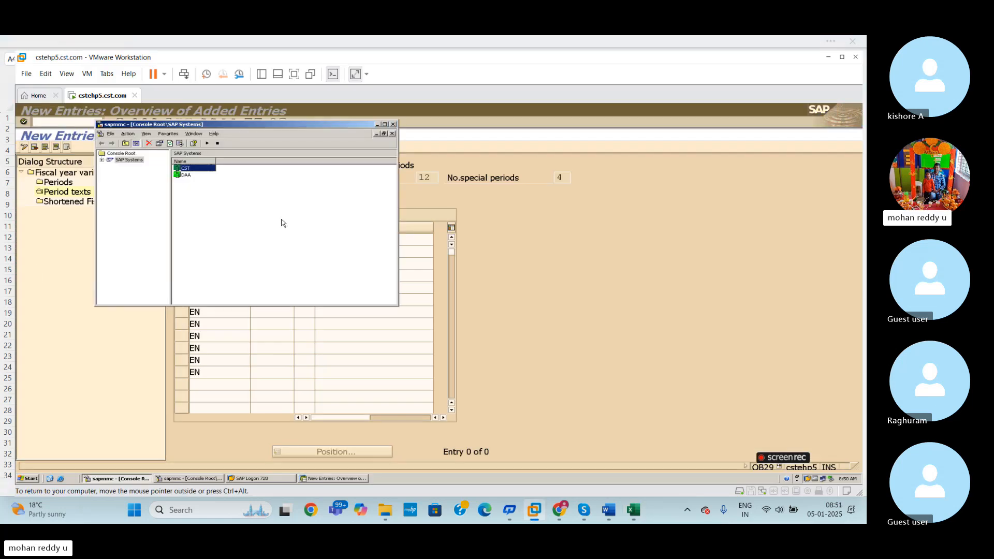
pyautogui.click(376, 124)
pyautogui.click(631, 510)
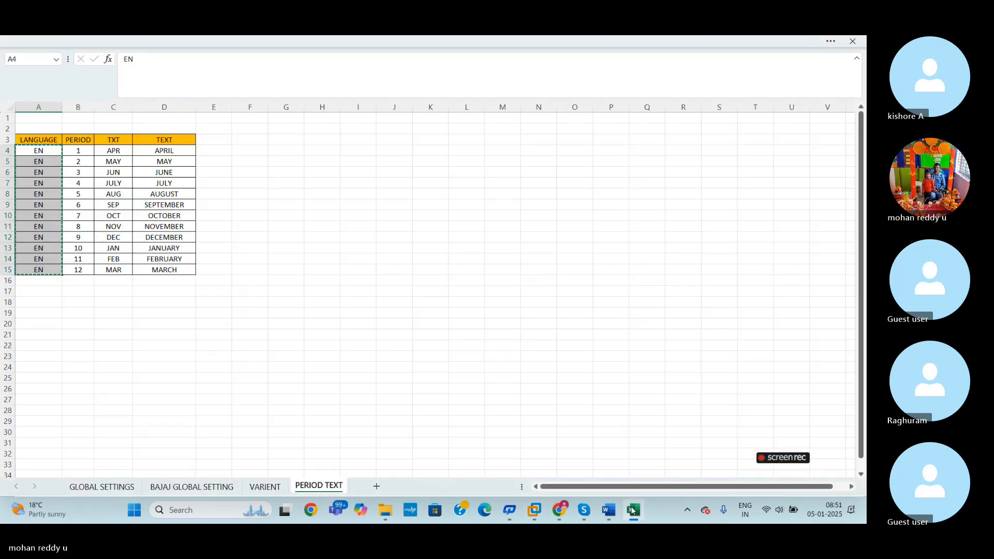
pyautogui.press('Escape')
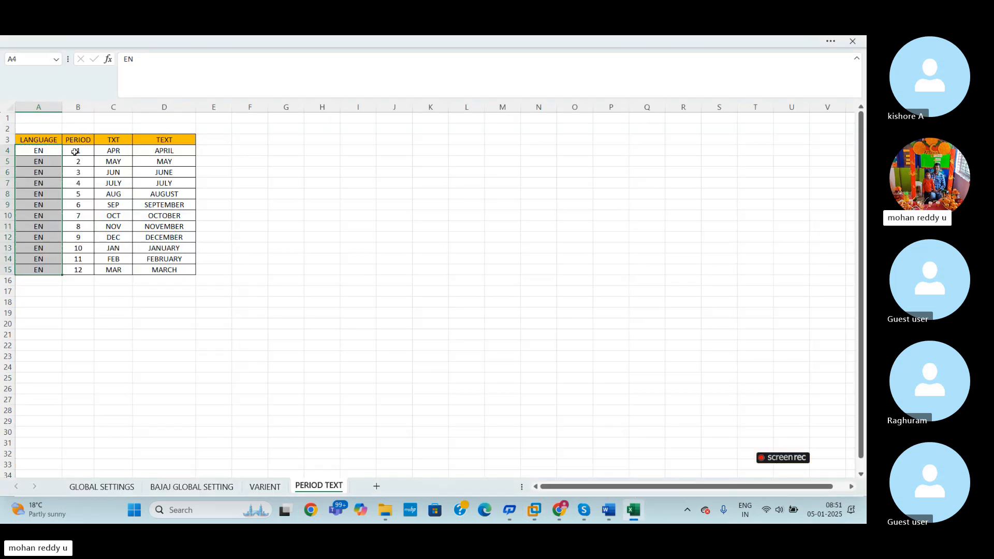
pyautogui.moveTo(75, 151); pyautogui.dragTo(91, 267)
pyautogui.hotkey('ctrl', 'c')
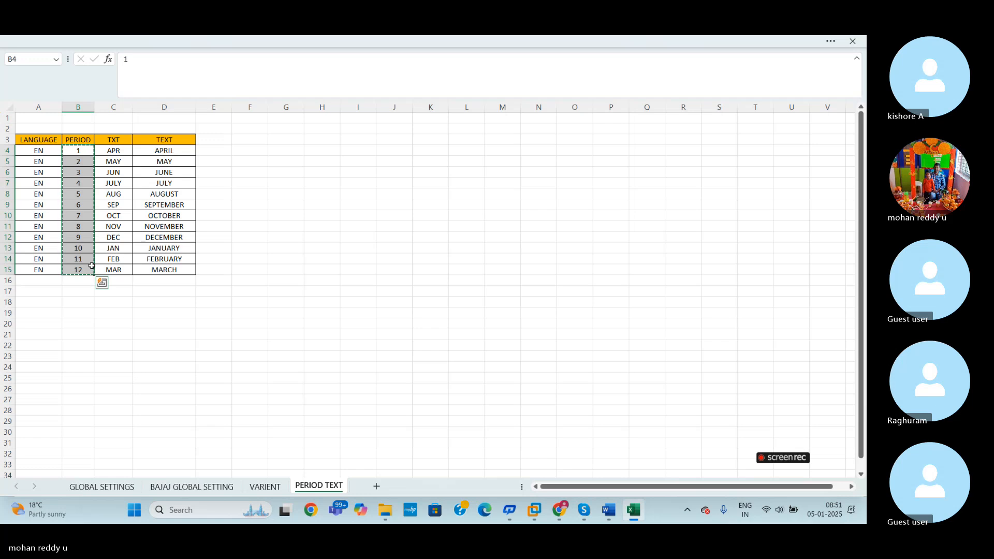
pyautogui.hotkey('alt', 'Tab')
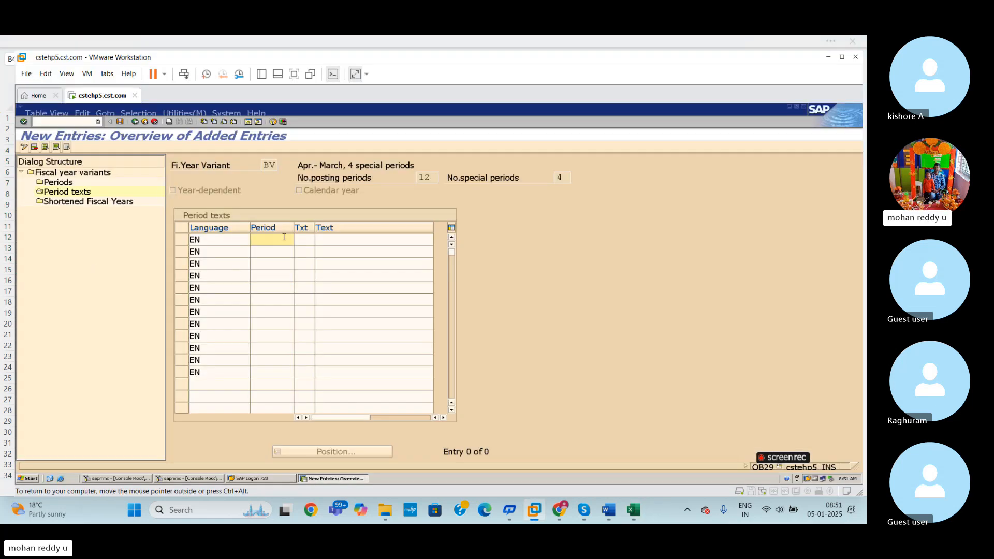
pyautogui.hotkey('ctrl', 'v')
# - Copy the month abbreviations APR to MAR from Excel's TXT column into the Txt column of SAP's period texts
pyautogui.click(310, 239)
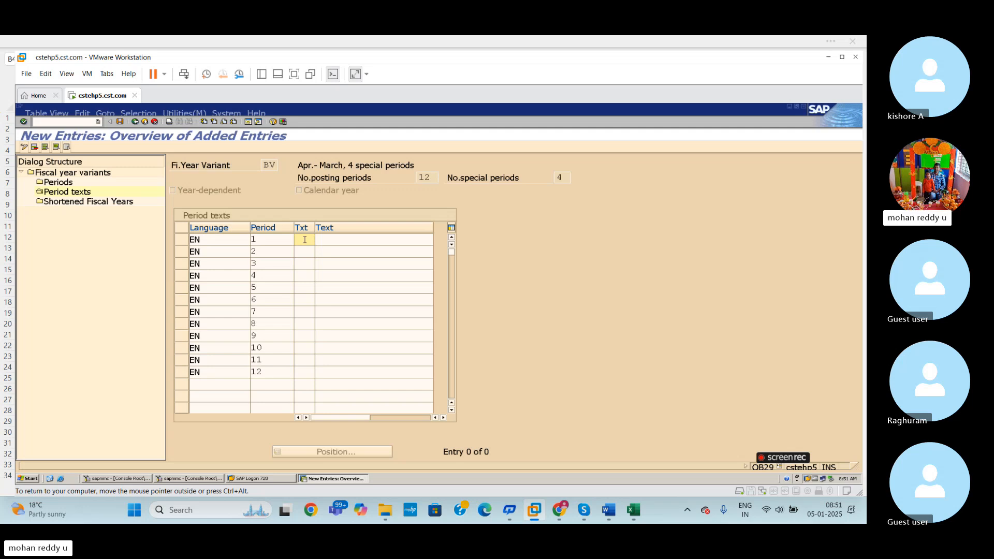
pyautogui.hotkey('alt', 'Tab')
pyautogui.click(633, 510)
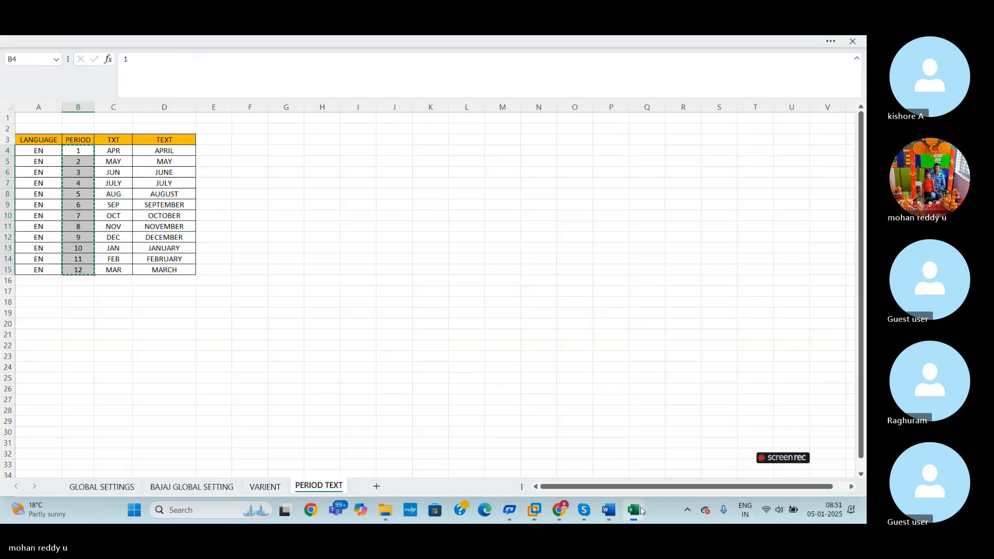
pyautogui.moveTo(113, 151); pyautogui.dragTo(117, 272)
pyautogui.hotkey('ctrl', 'c')
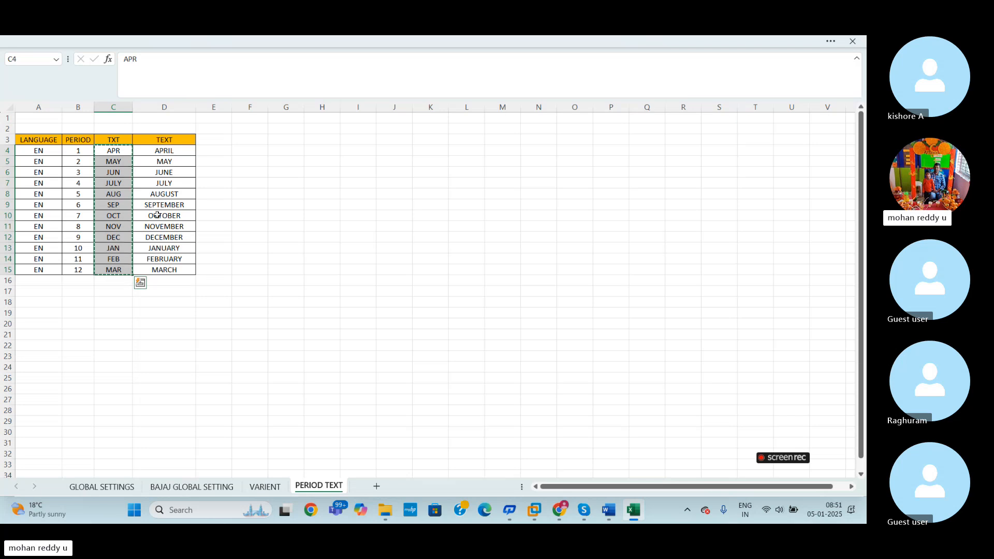
pyautogui.hotkey('alt', 'Tab')
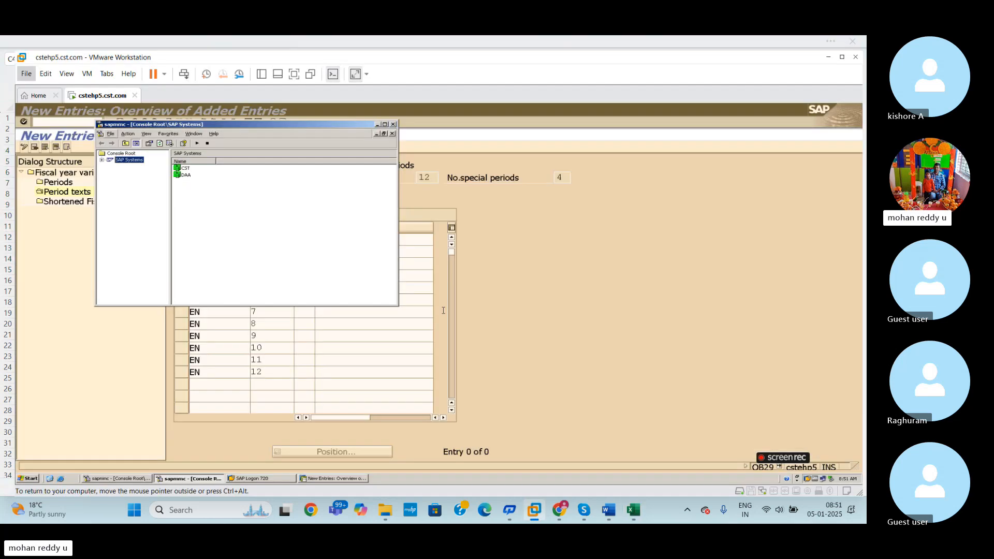
pyautogui.click(376, 124)
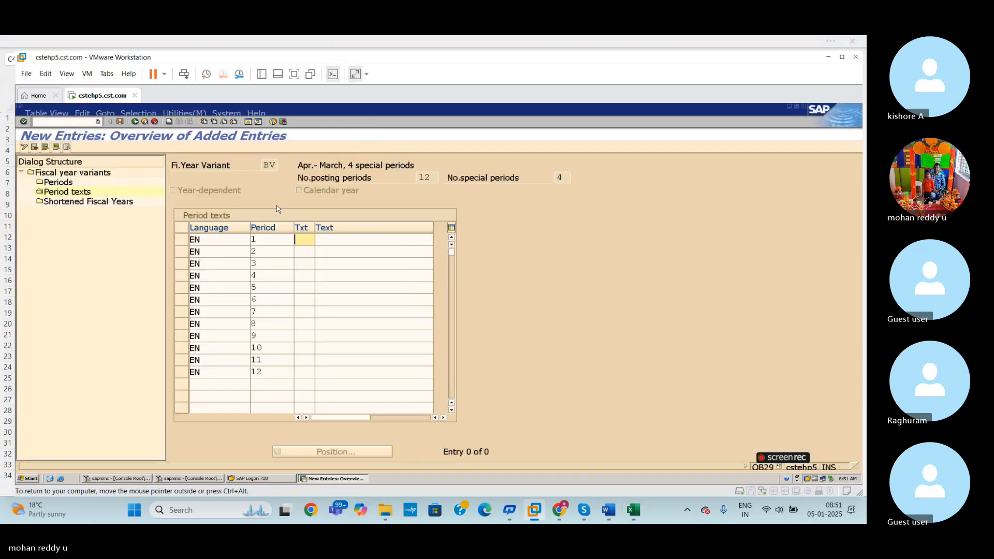
pyautogui.hotkey('ctrl', 'v')
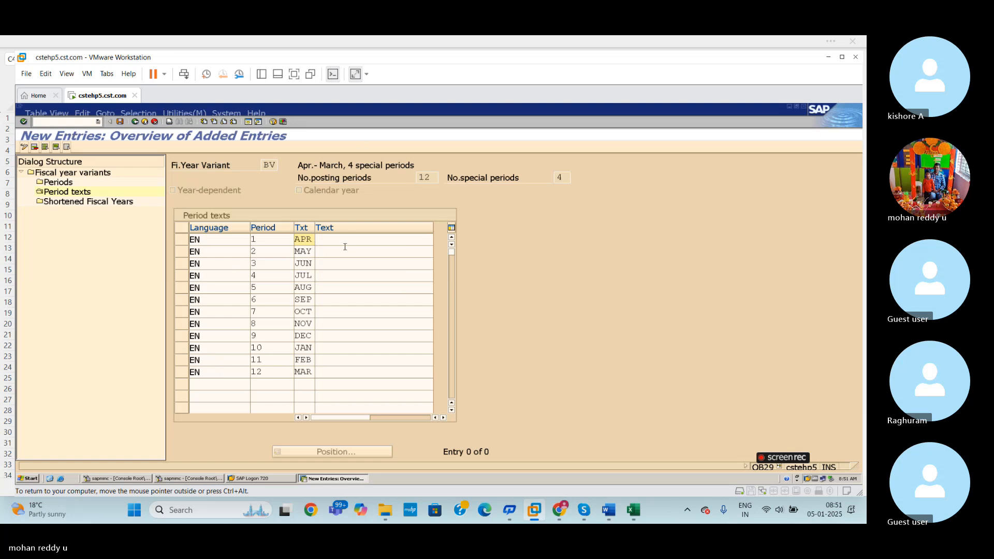
# - Copy the full month names APRIL to MARCH from Excel's TEXT column into the Text column of SAP's period texts
pyautogui.click(349, 240)
pyautogui.click(633, 510)
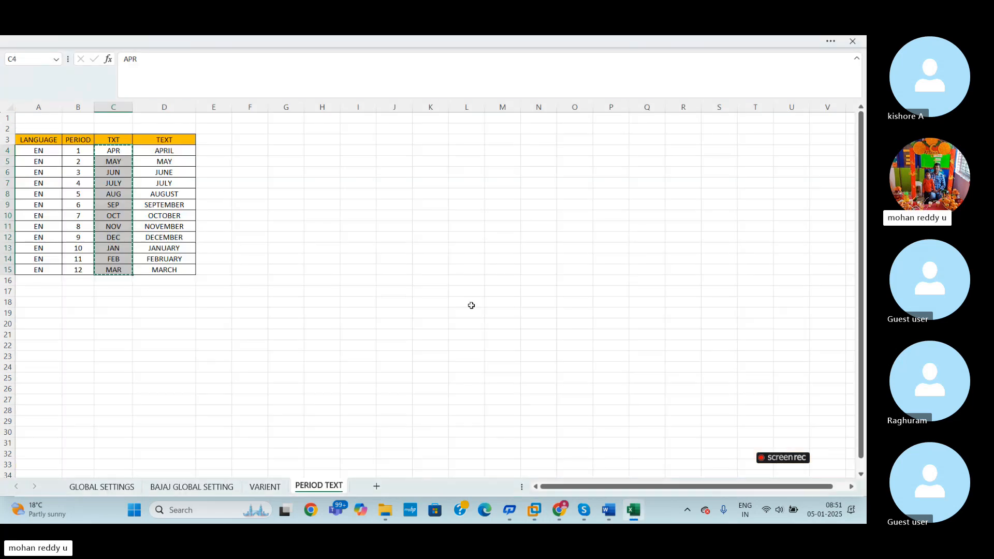
pyautogui.click(172, 154)
pyautogui.moveTo(172, 157); pyautogui.dragTo(177, 269)
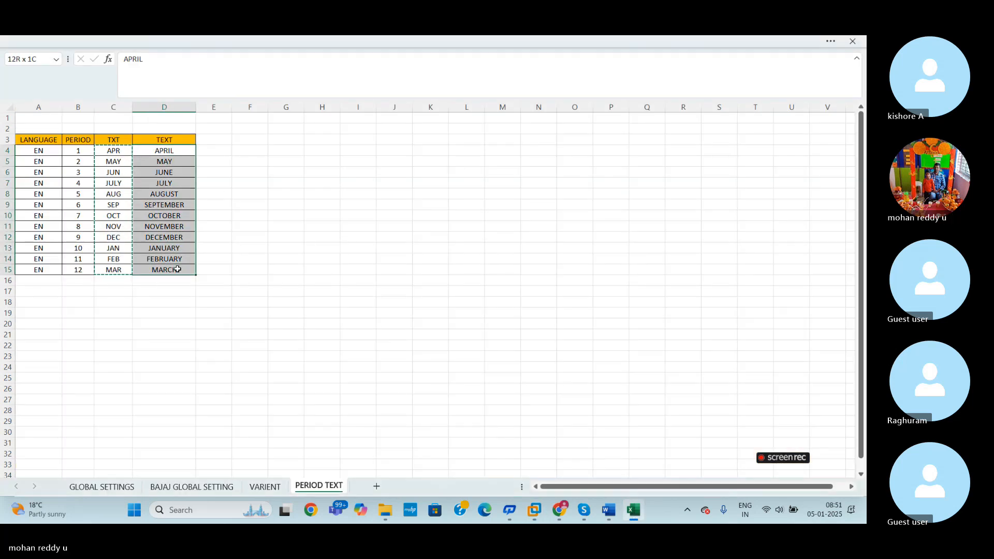
pyautogui.hotkey('ctrl', 'c')
pyautogui.hotkey('alt', 'Tab')
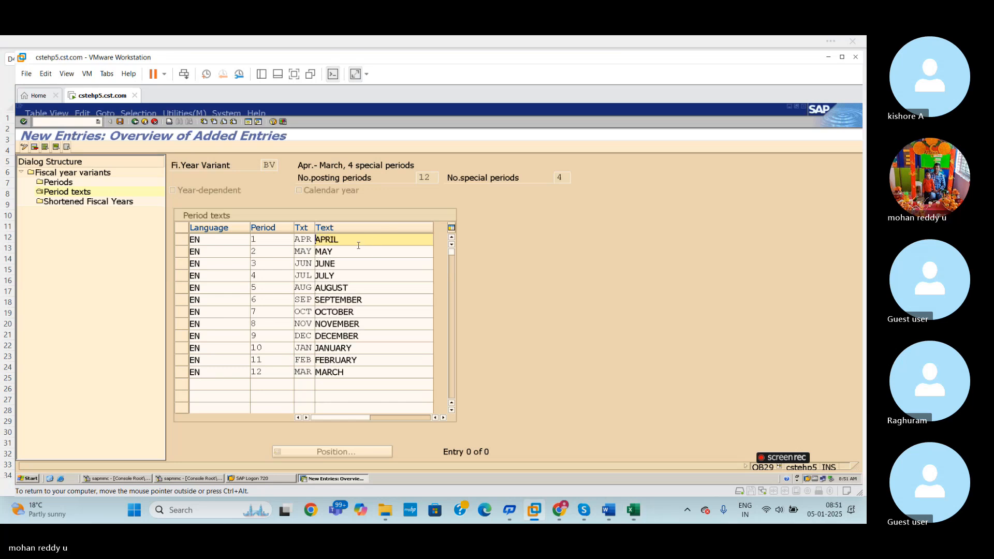
# - Save variant BV's period texts and return to the fiscal year variants overview
pyautogui.hotkey('ctrl', 's')
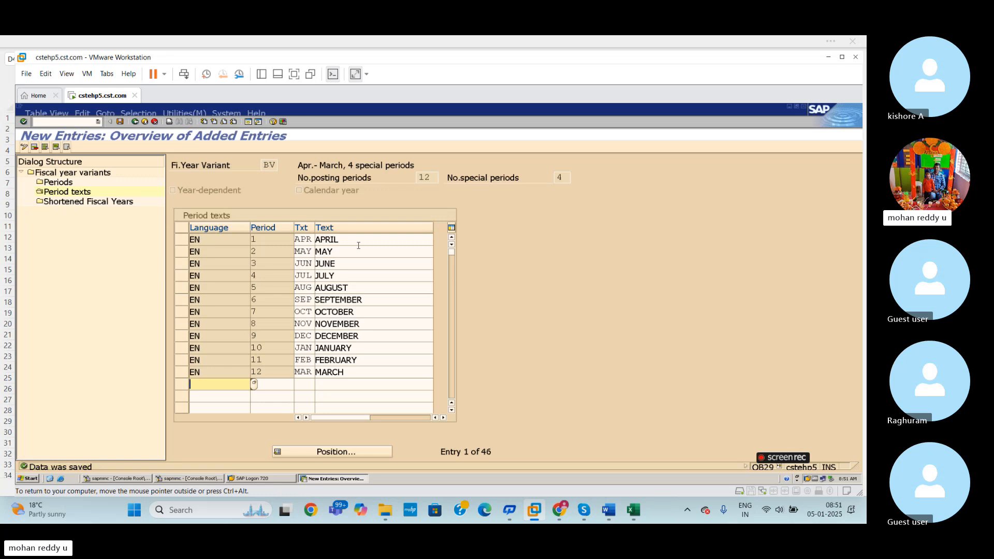
pyautogui.click(120, 121)
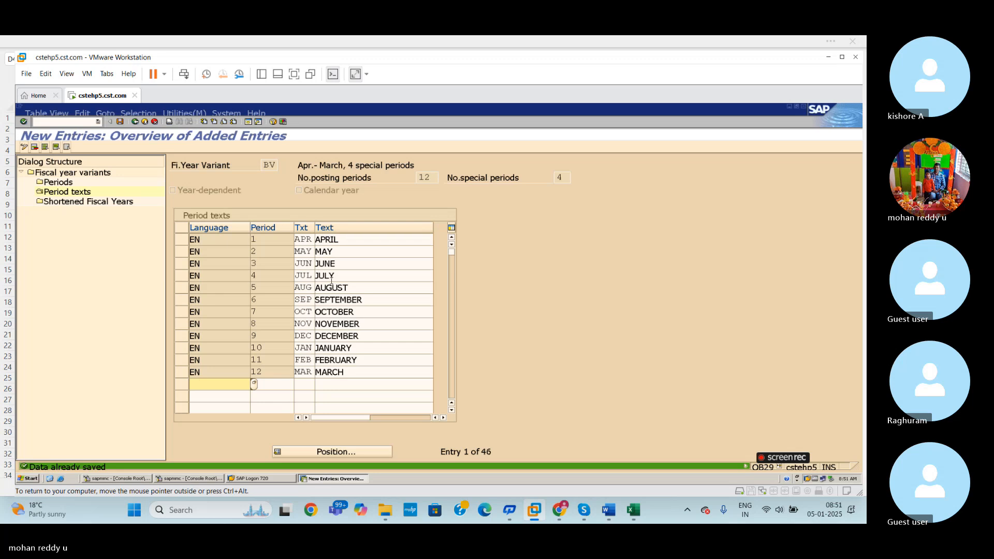
pyautogui.click(135, 124)
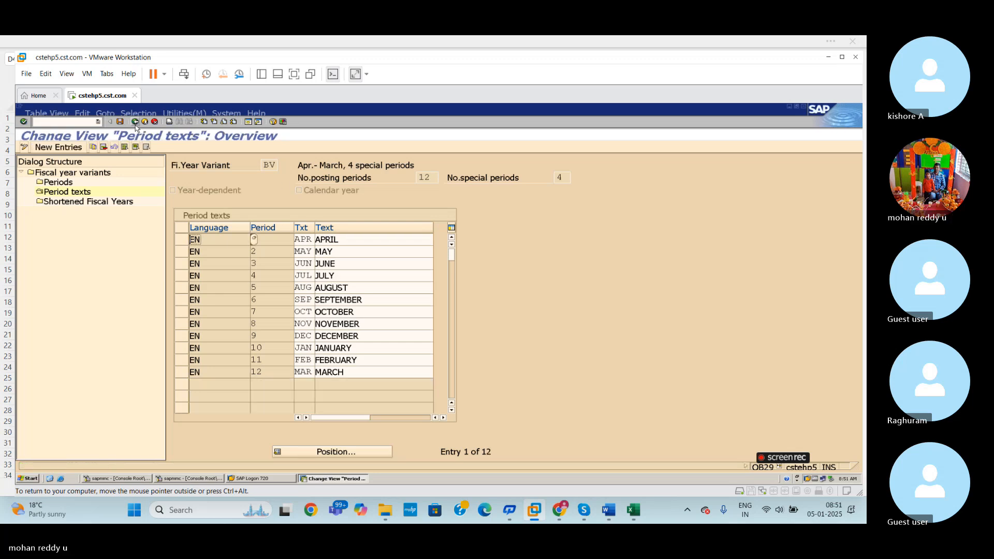
pyautogui.click(134, 123)
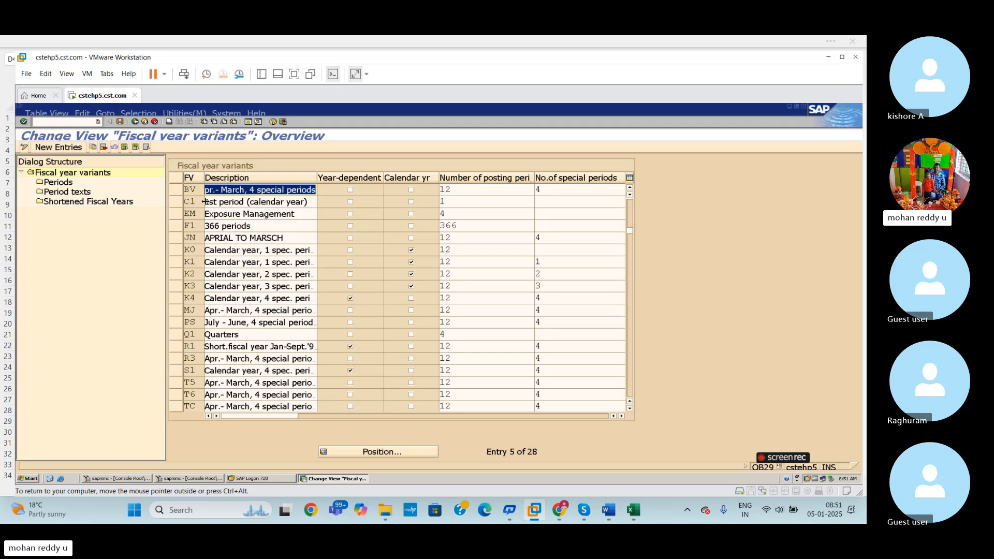
# - Copy fiscal year variant BV with all its dependent entries to a new variant XY
pyautogui.click(176, 190)
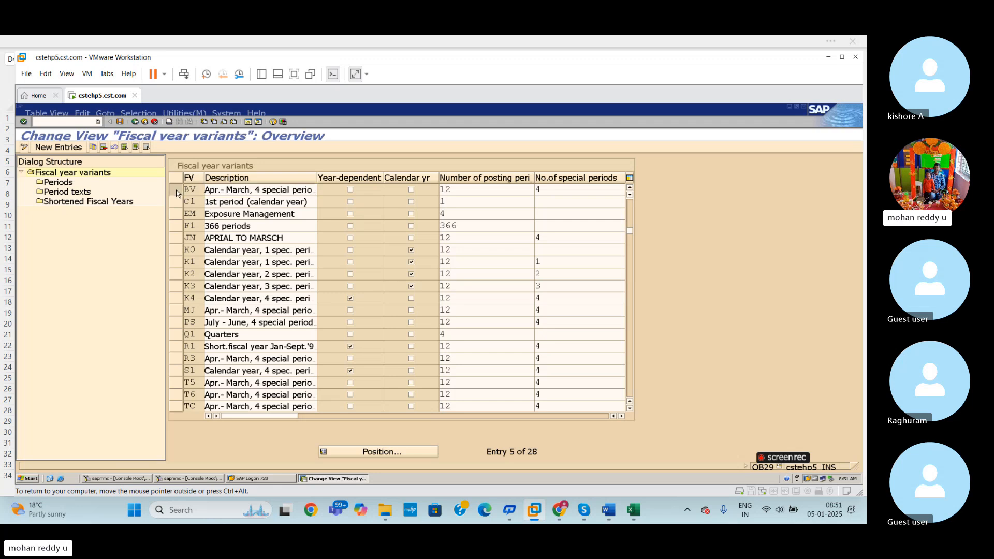
pyautogui.click(94, 148)
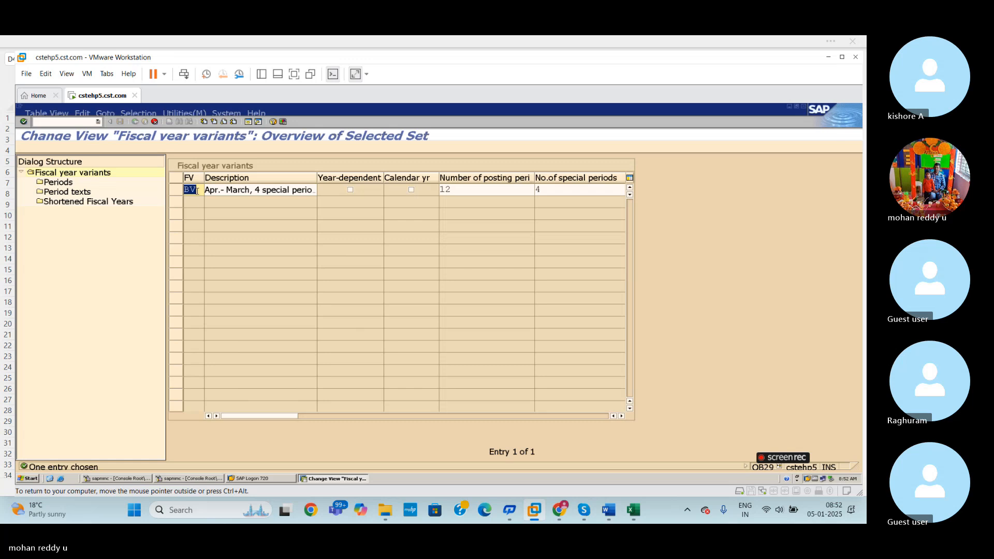
pyautogui.press('BackSpace')
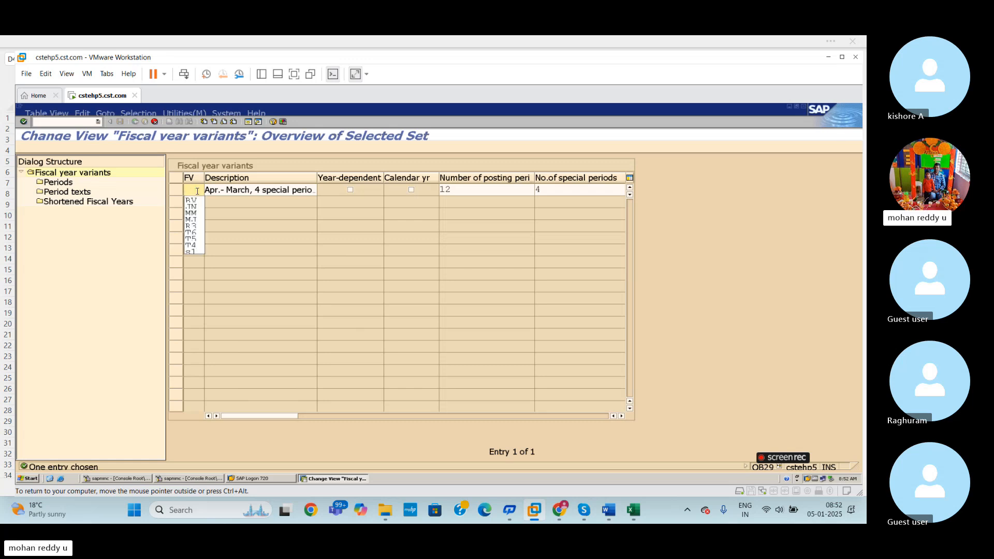
pyautogui.write('XY')
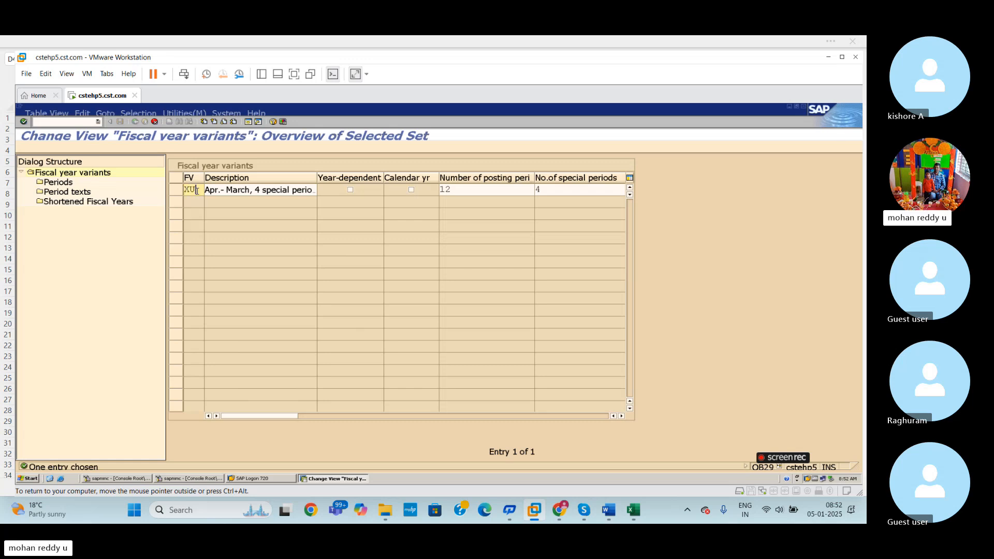
pyautogui.press('Return')
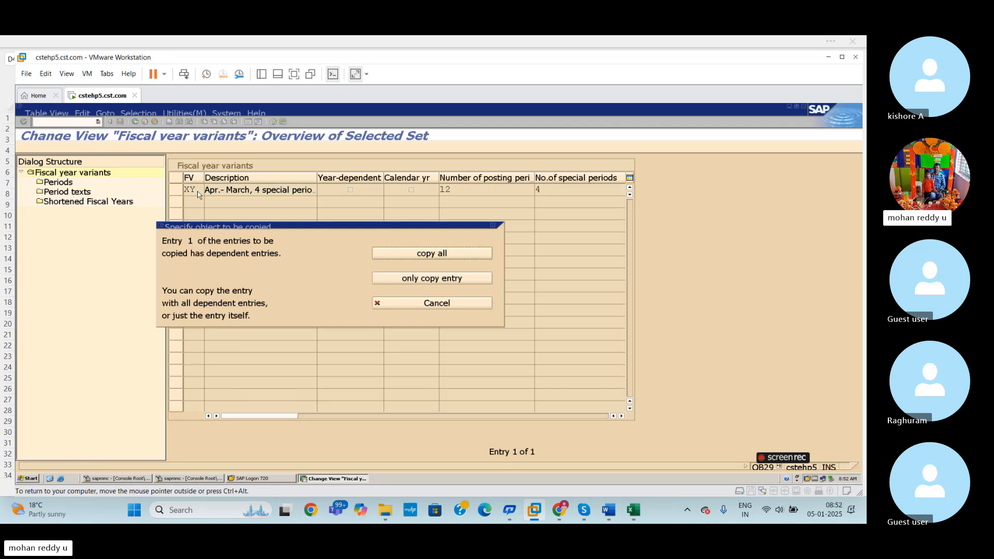
pyautogui.press('Return')
pyautogui.press('Return')
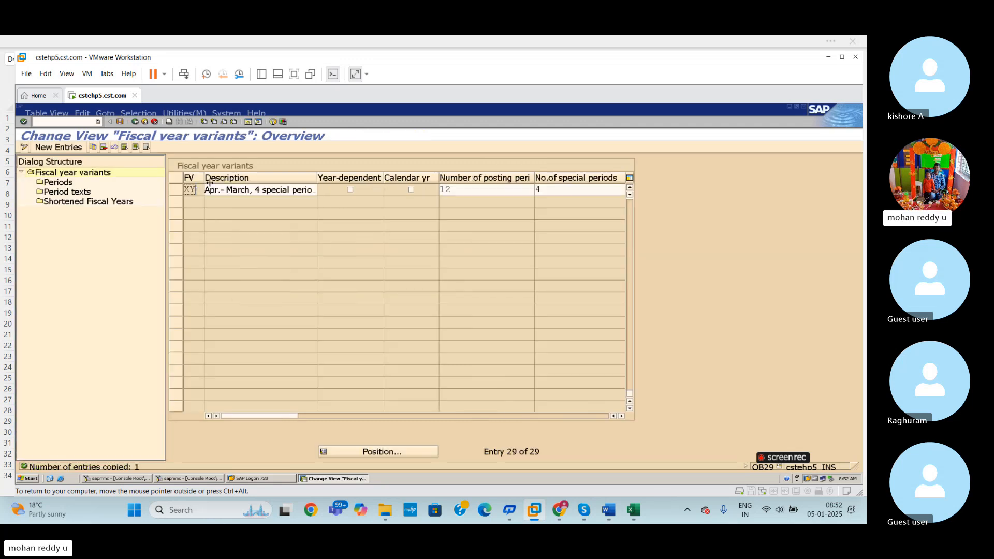
# - Save the copied fiscal year variant XY and return to the implementation guide
pyautogui.click(175, 191)
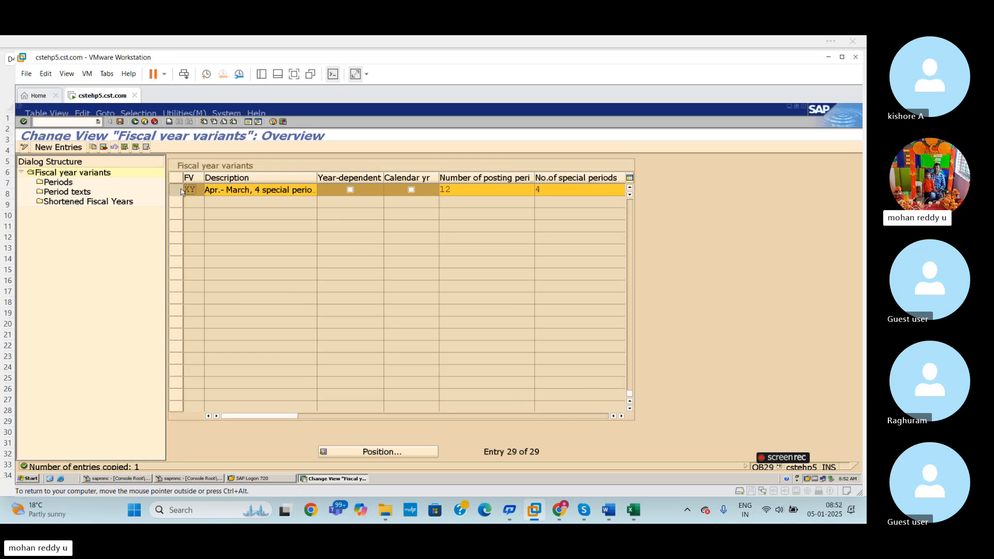
pyautogui.doubleClick(57, 182)
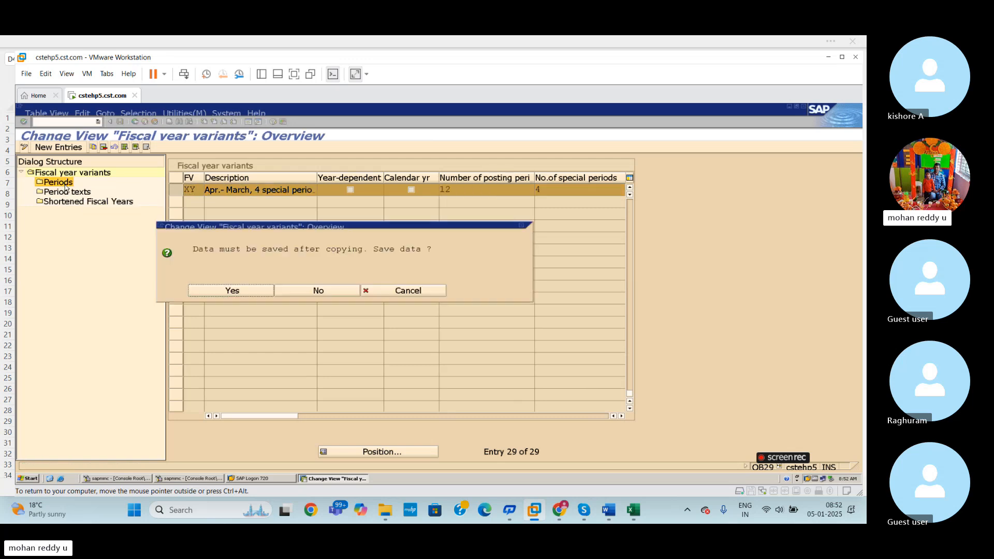
pyautogui.click(406, 293)
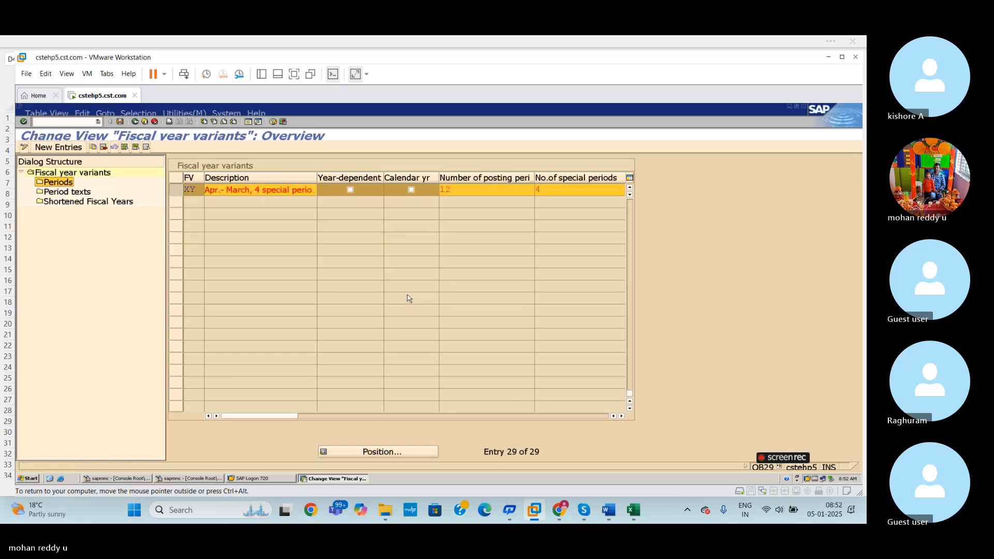
pyautogui.hotkey('ctrl', 's')
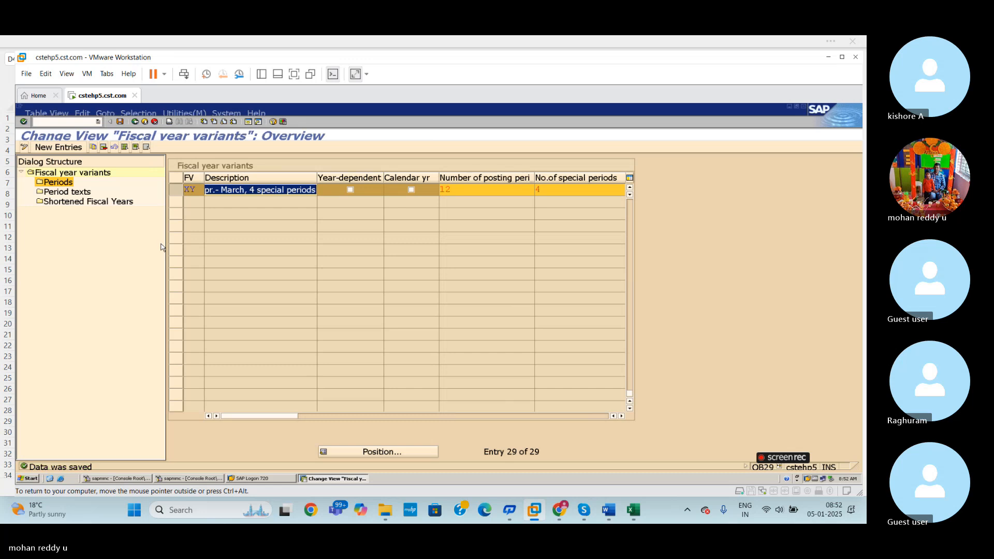
pyautogui.click(135, 121)
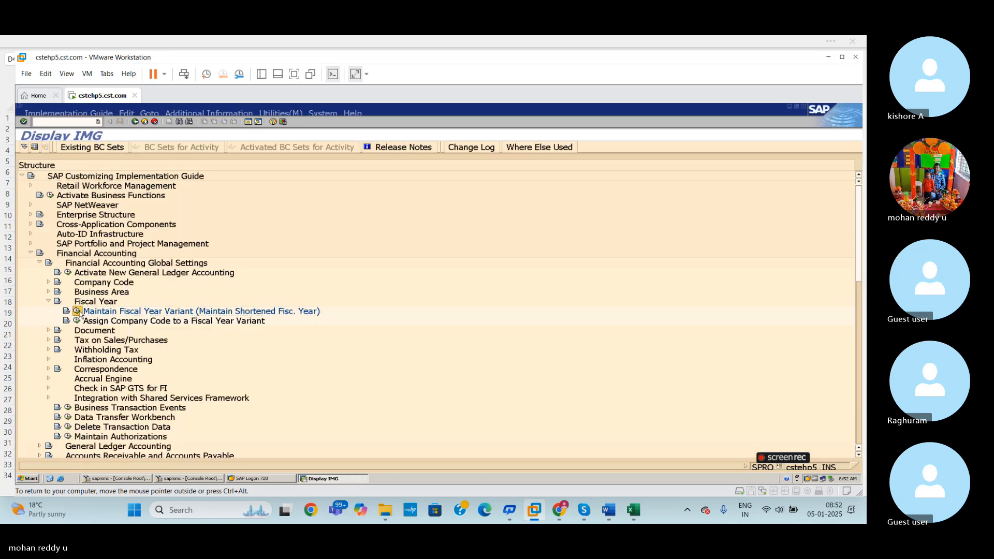
# - Reopen the fiscal year variant maintenance, locate variant XY and display its periods
pyautogui.click(77, 312)
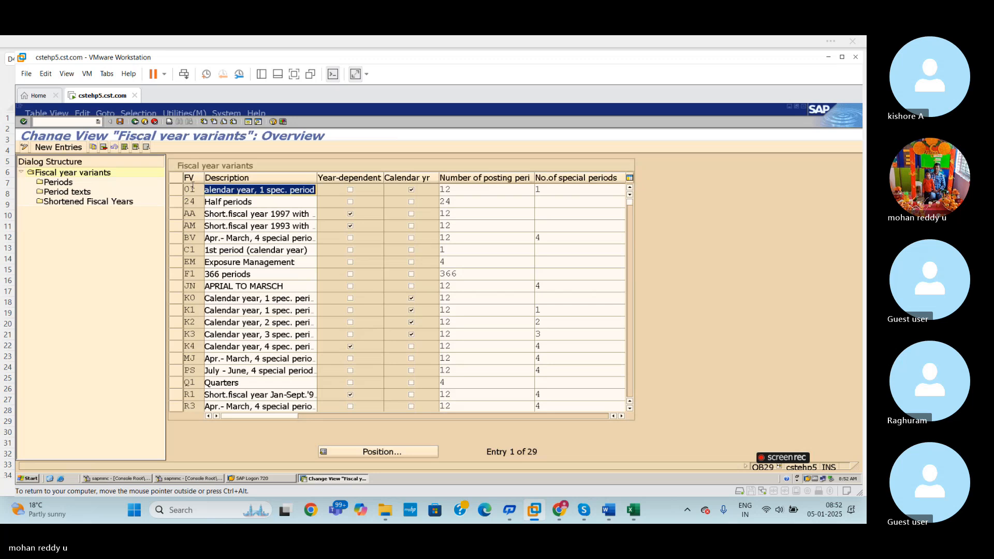
pyautogui.click(348, 451)
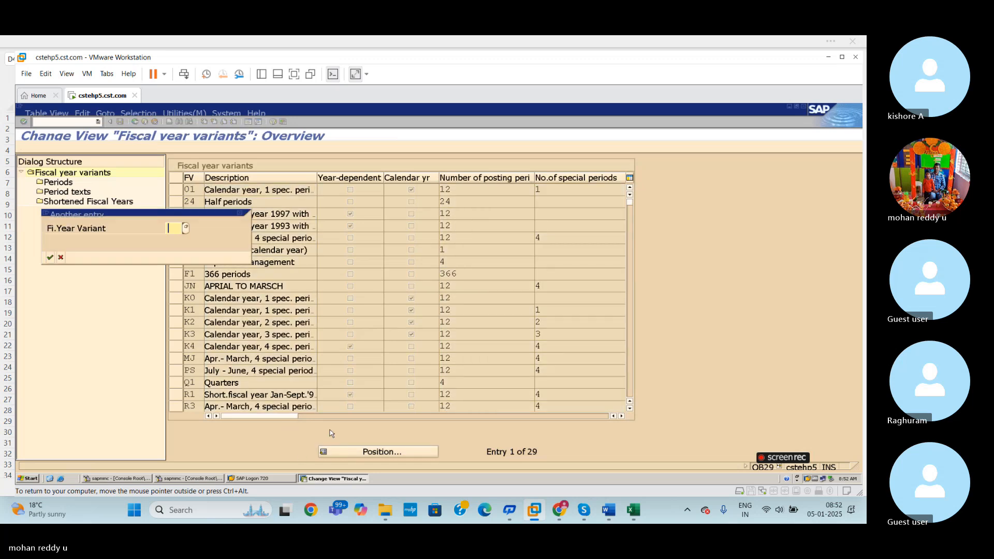
pyautogui.write('XY')
pyautogui.click(49, 257)
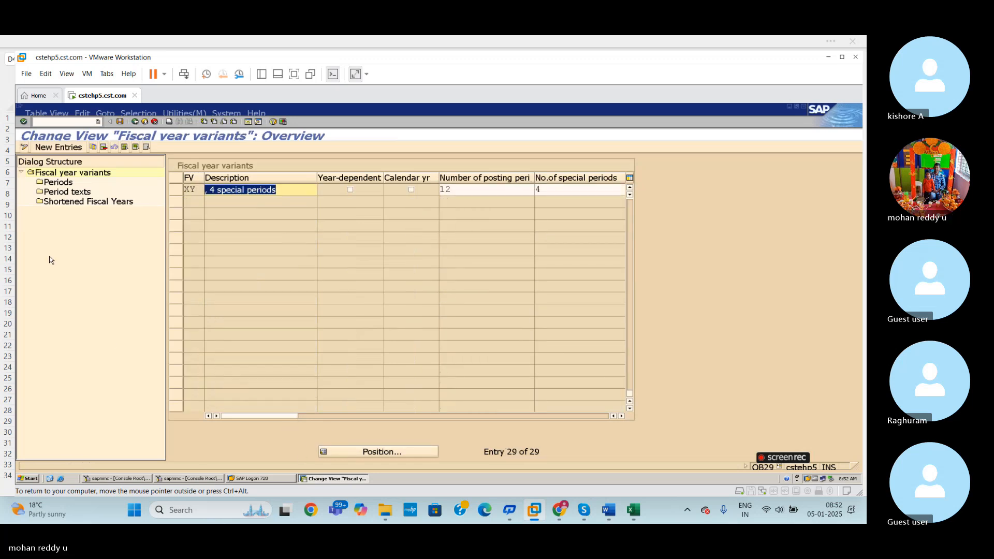
pyautogui.click(175, 190)
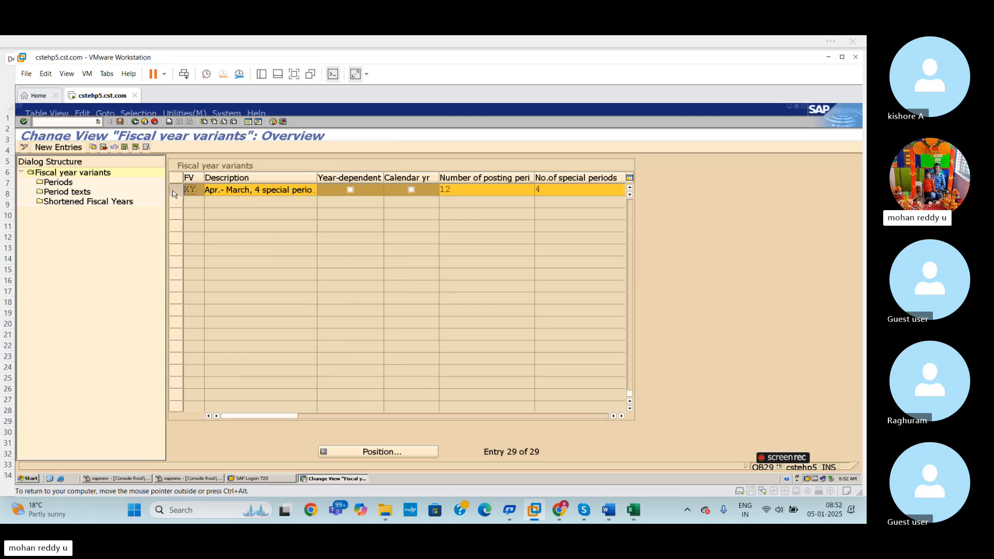
pyautogui.doubleClick(58, 182)
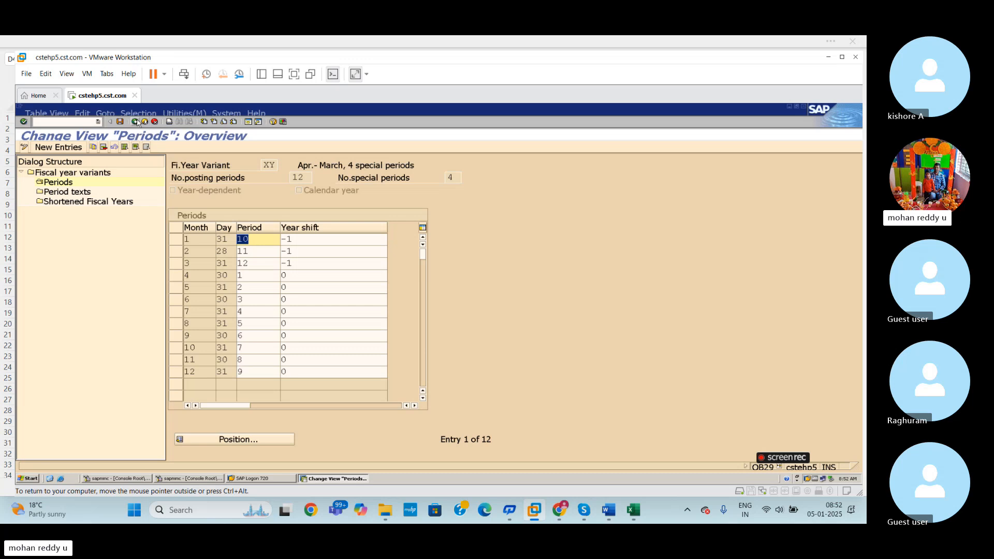
# - Review variant XY's period texts and return to the implementation guide
pyautogui.doubleClick(81, 195)
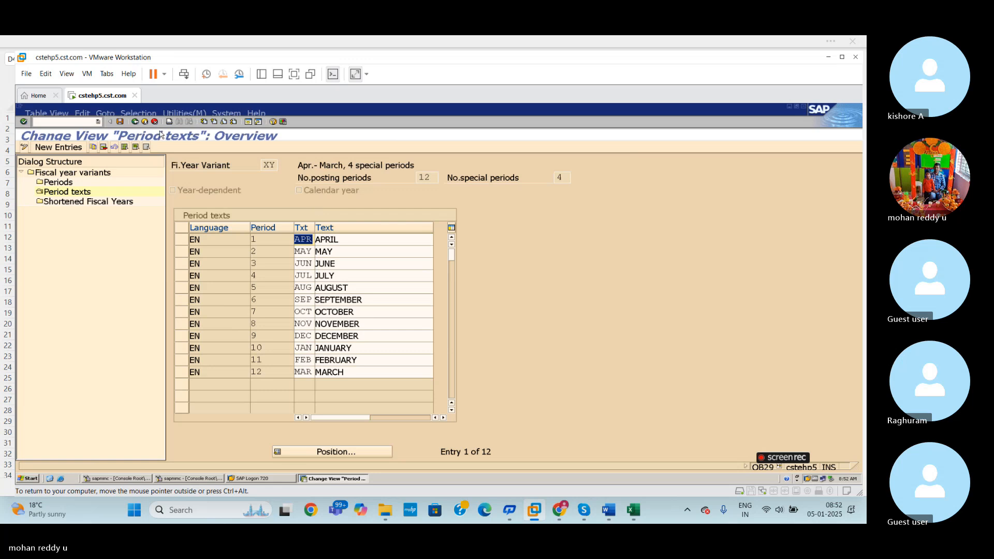
pyautogui.click(135, 122)
pyautogui.click(135, 122)
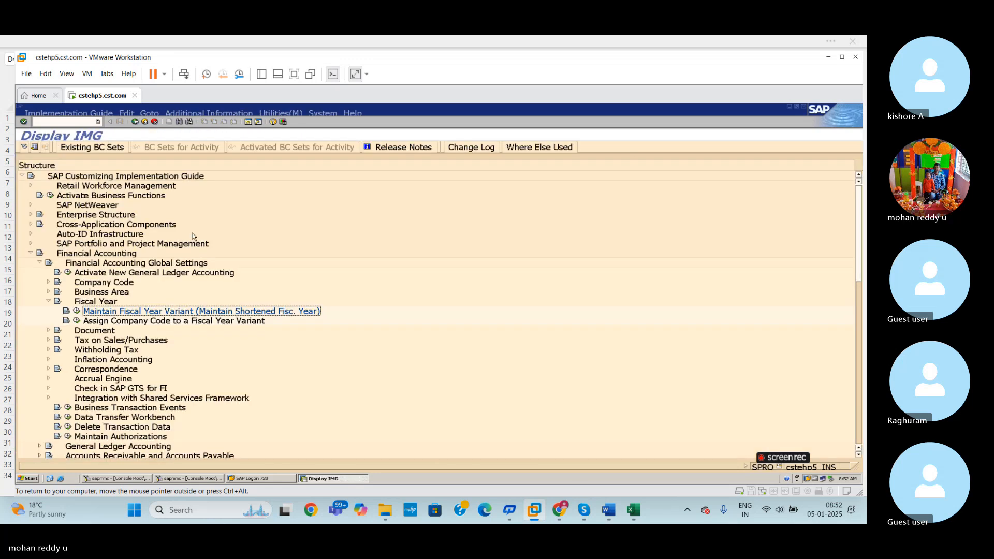
# - Switch to the Excel workbook, deselect the copied period texts and show the BAJAJ GLOBAL SETTING sheet
pyautogui.click(633, 510)
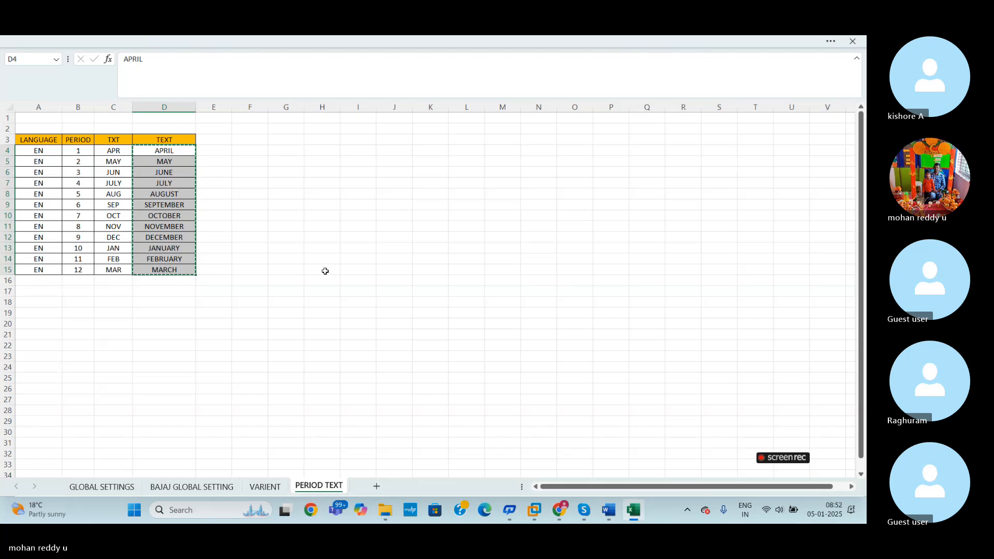
pyautogui.click(435, 285)
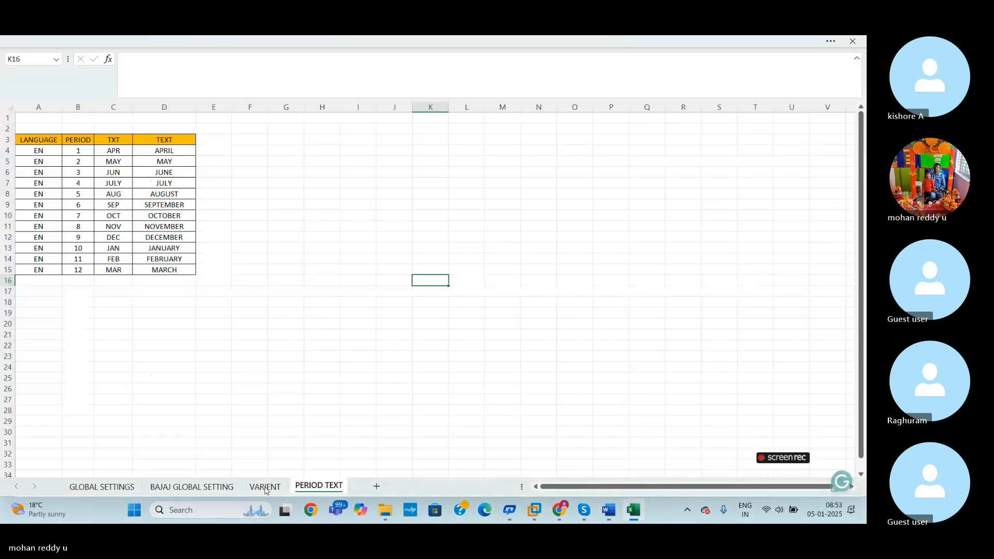
pyautogui.click(192, 487)
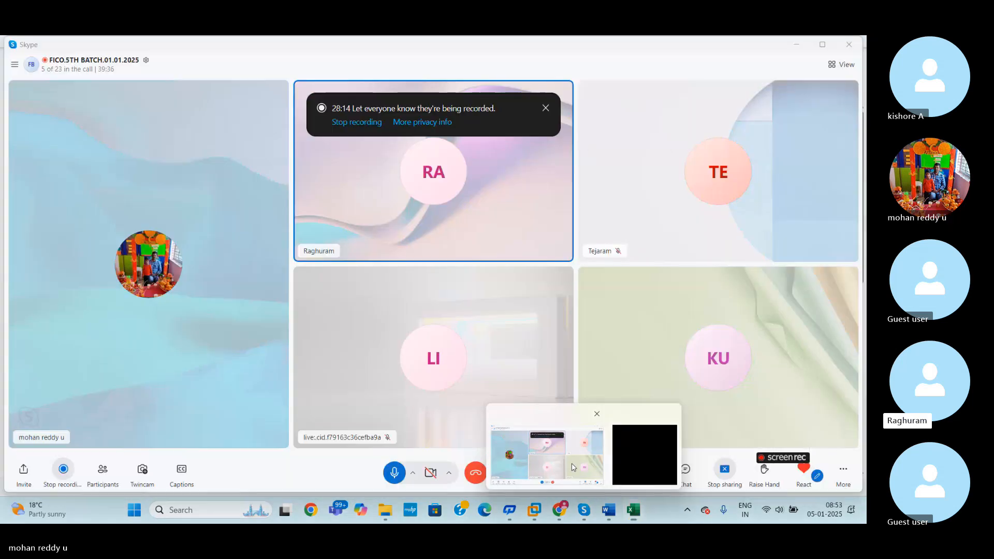
pyautogui.click(573, 467)
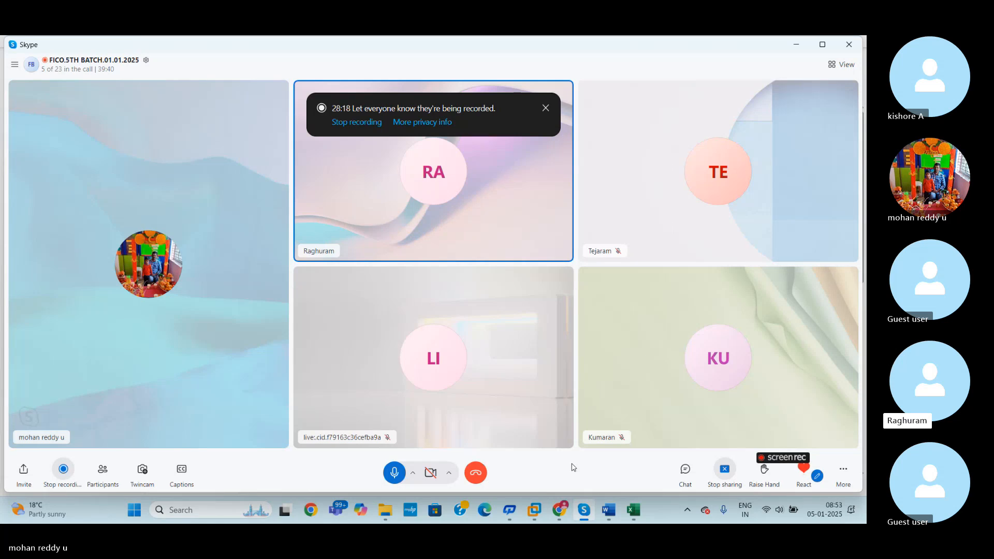
pyautogui.press('XF86AudioRaiseVolume')
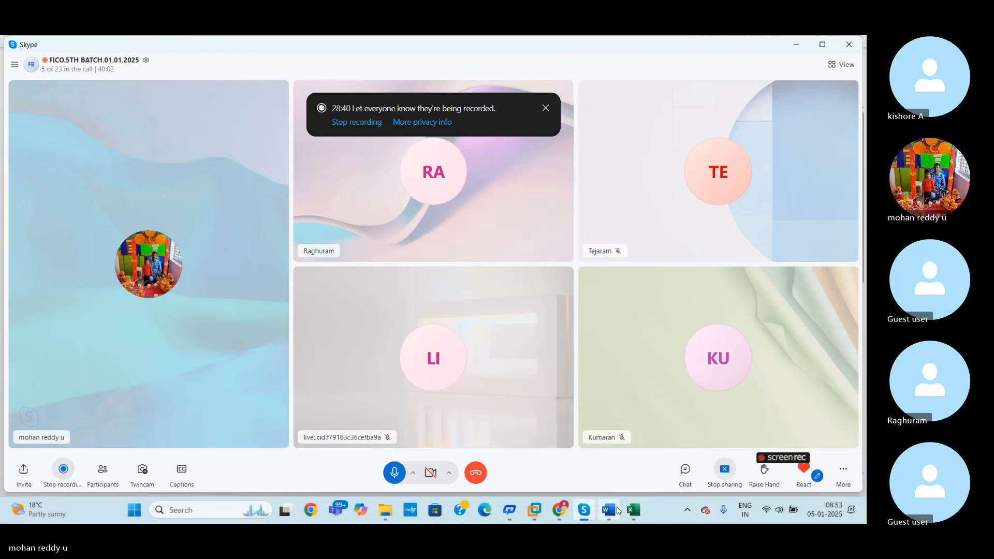
pyautogui.moveTo(634, 515)
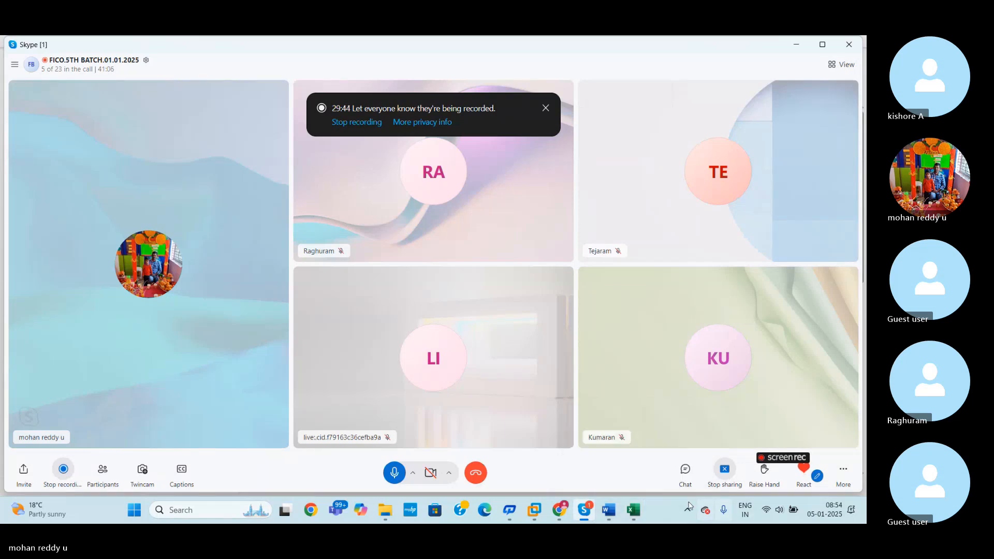
# - Glance at the Excel sheet, switch back to SAP and check fiscal year variant AA's periods for calendar year 2025
pyautogui.click(633, 513)
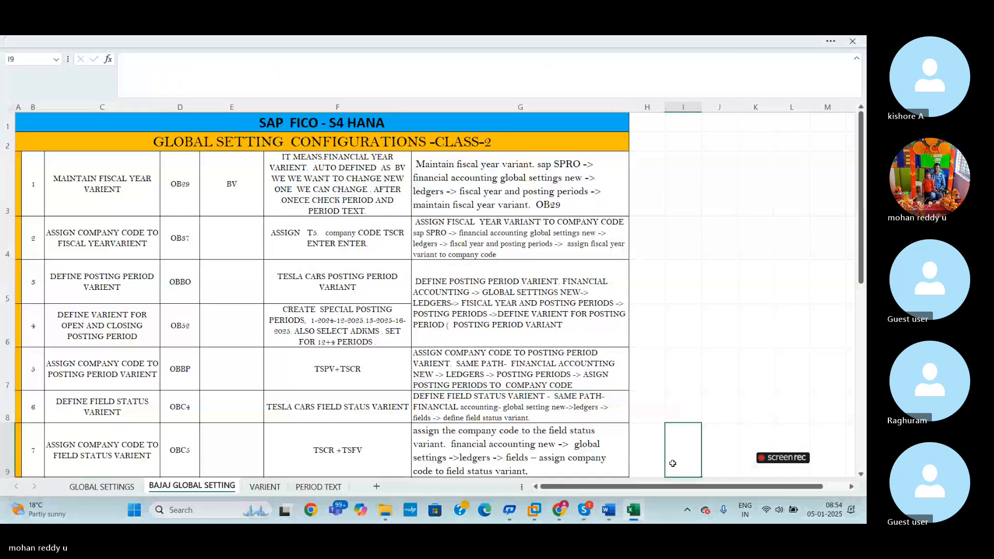
pyautogui.click(535, 512)
pyautogui.click(575, 447)
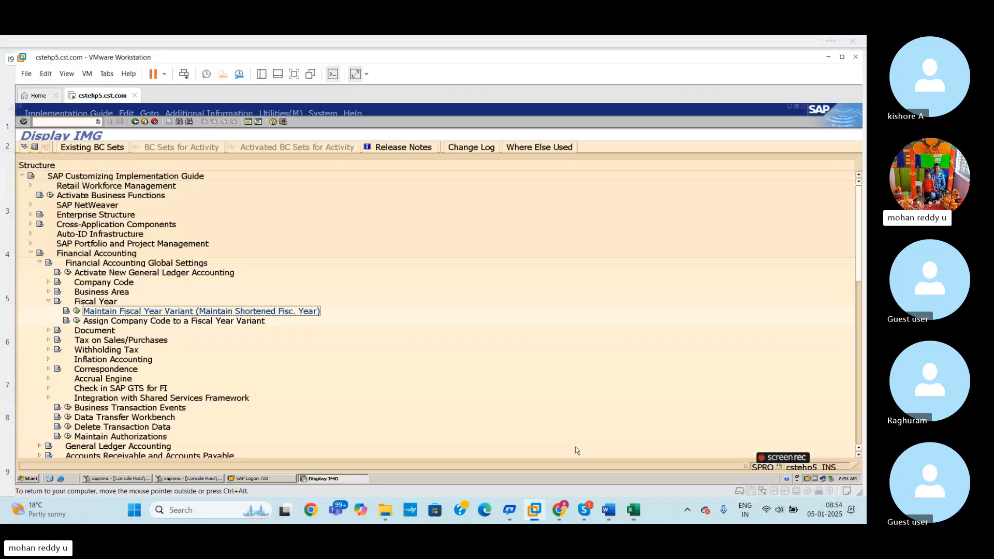
pyautogui.click(77, 311)
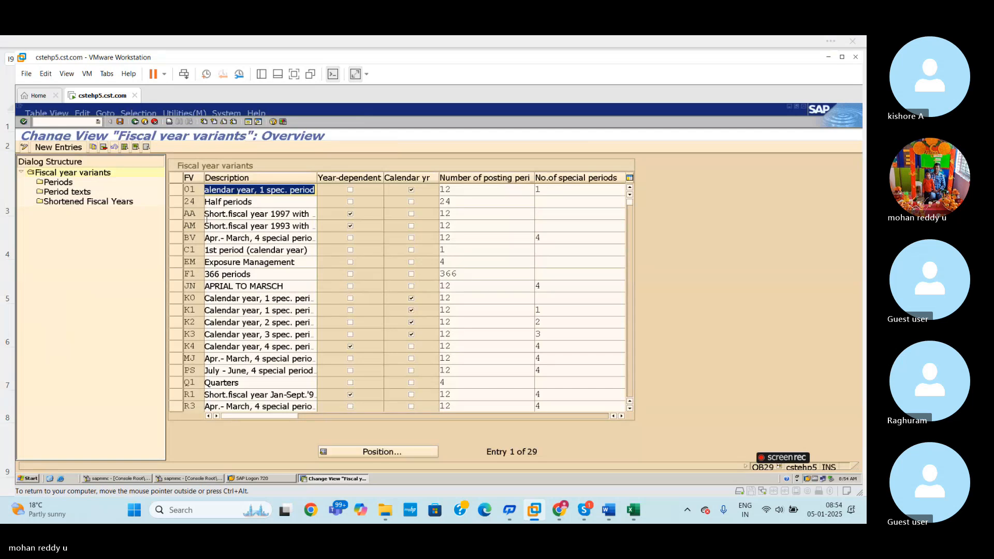
pyautogui.click(178, 218)
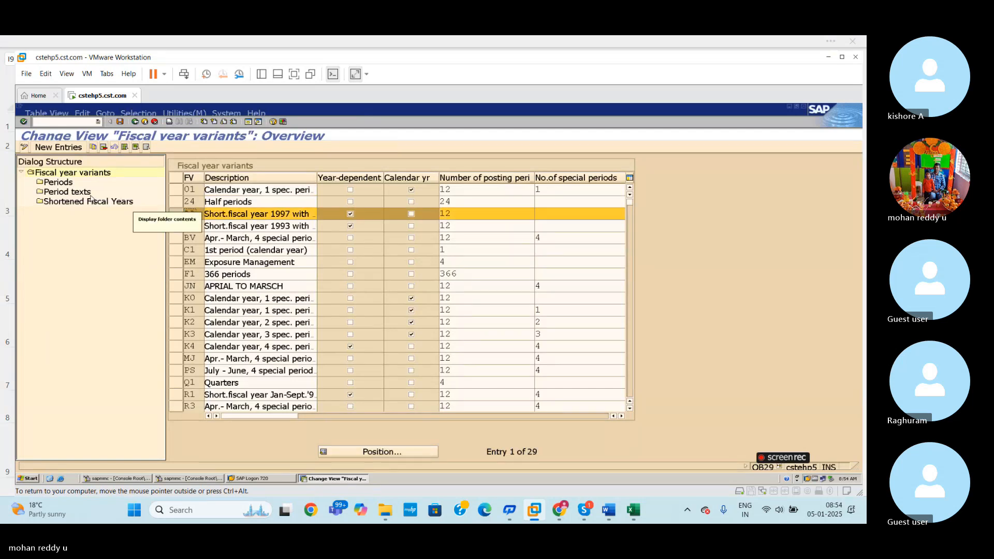
pyautogui.doubleClick(65, 184)
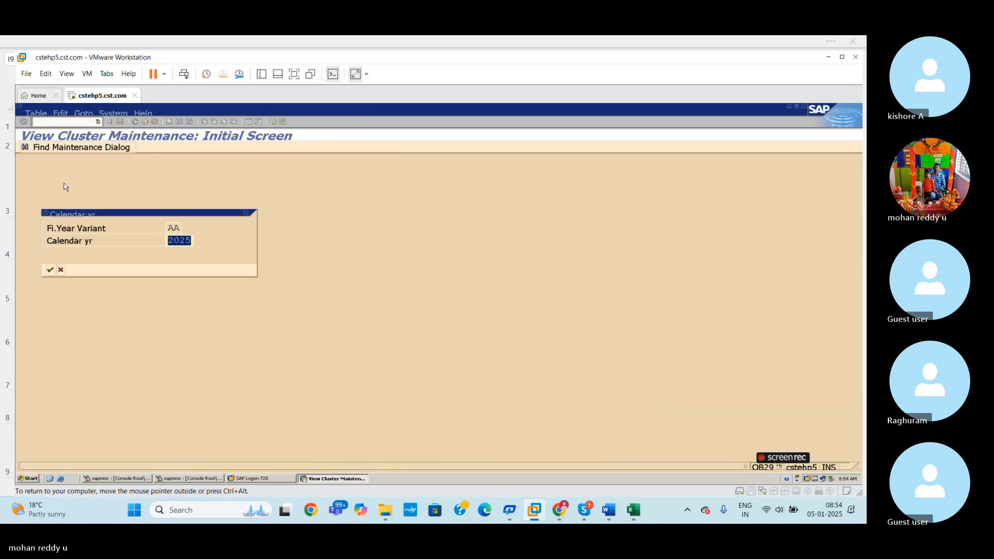
pyautogui.press('Return')
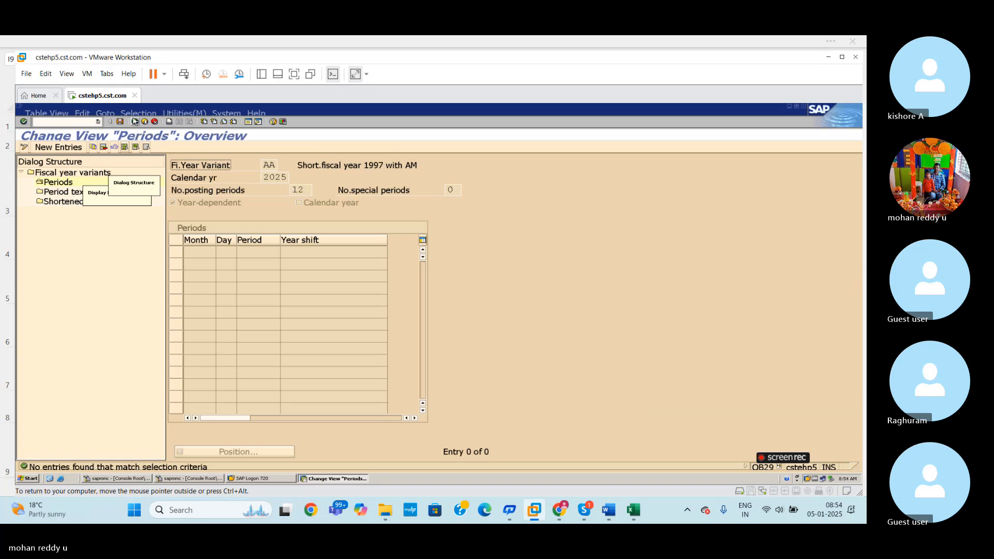
pyautogui.click(135, 121)
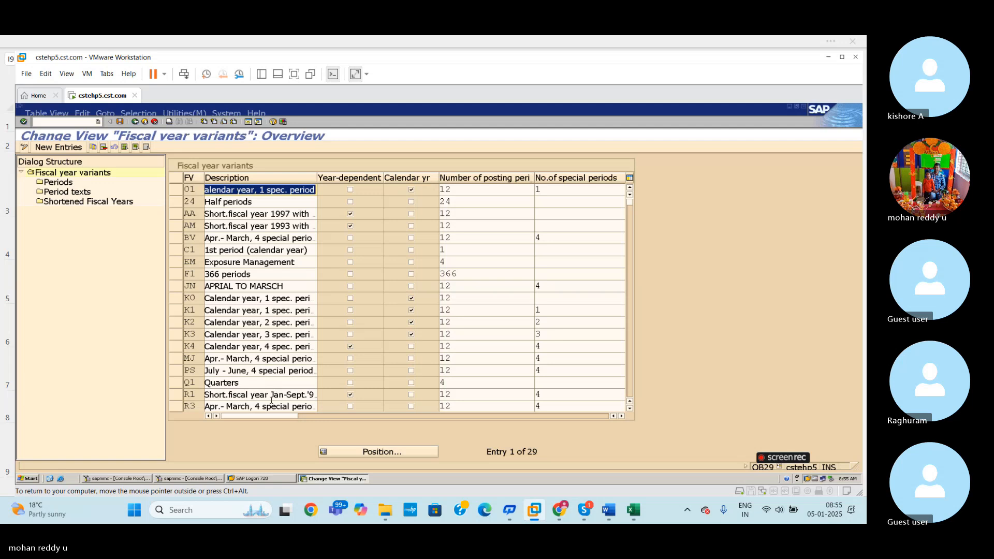
# - Examine the periods and year shifts of the July - June variant PS and return to the implementation guide
pyautogui.click(172, 368)
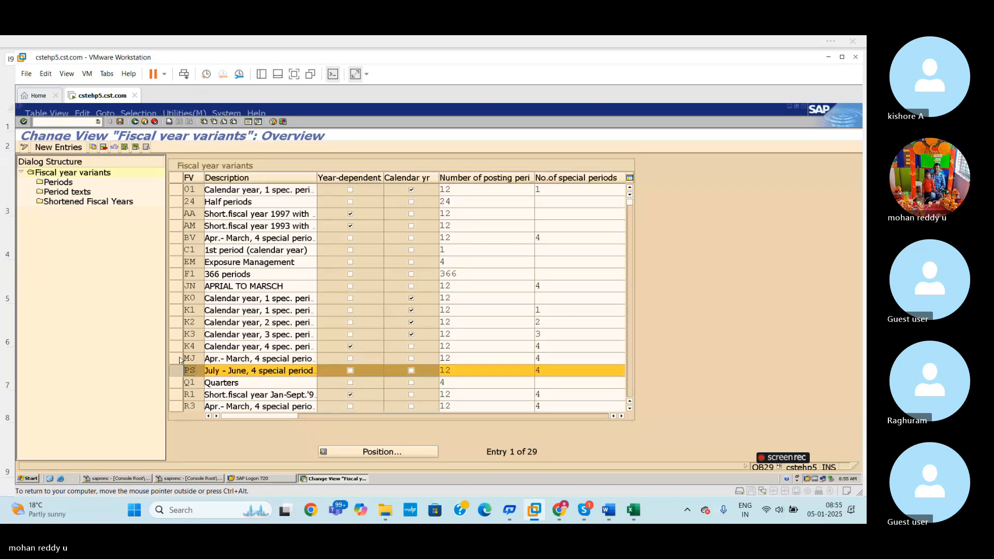
pyautogui.doubleClick(58, 183)
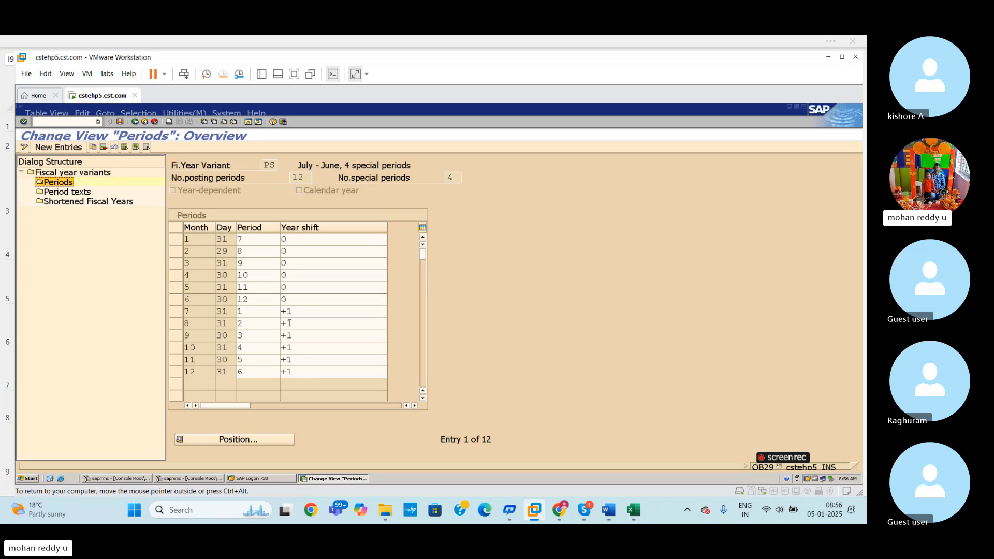
pyautogui.click(307, 311)
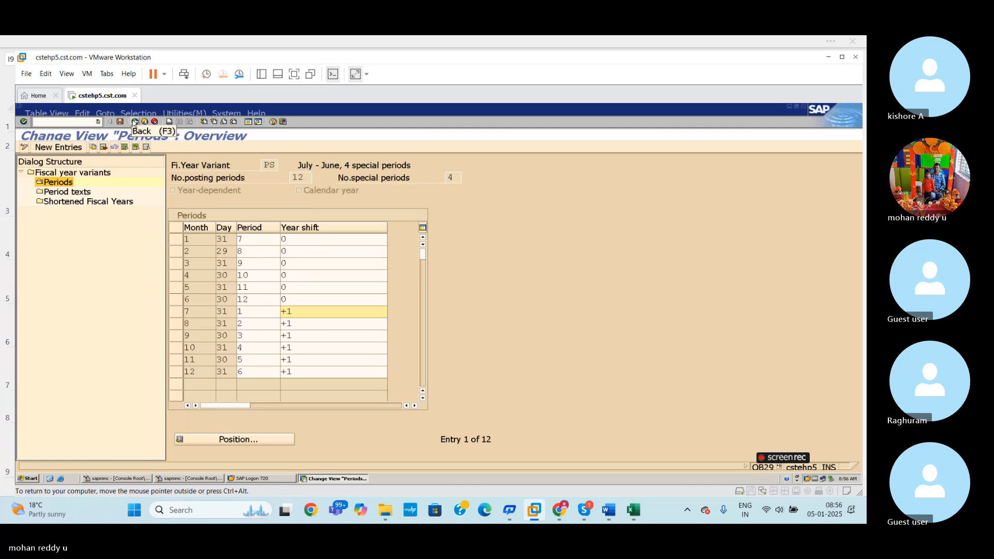
pyautogui.click(134, 123)
pyautogui.click(134, 123)
pyautogui.moveTo(610, 518)
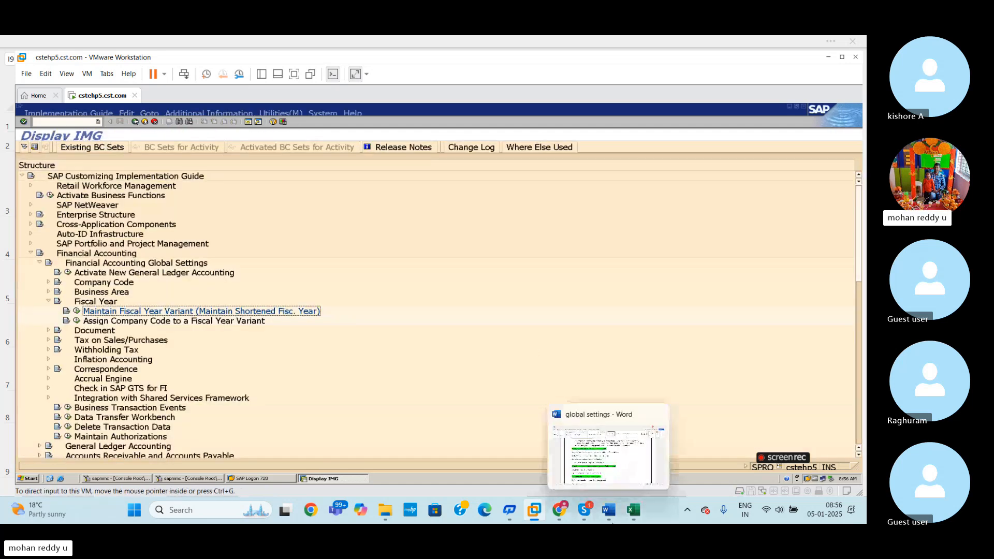
# - Switch to the Excel workbook and change the fiscal year variant in the OB37 row's assignment note to BV
pyautogui.click(640, 465)
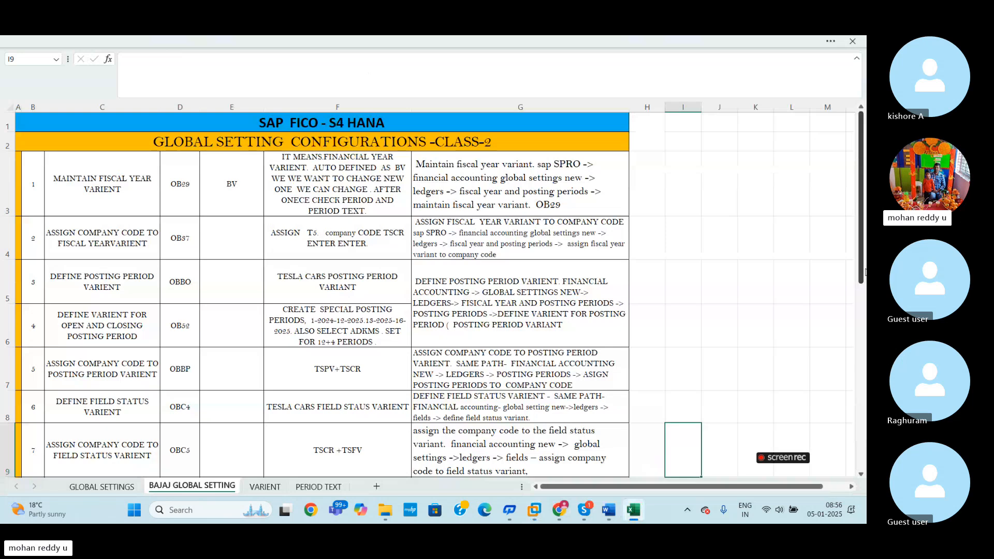
pyautogui.click(704, 294)
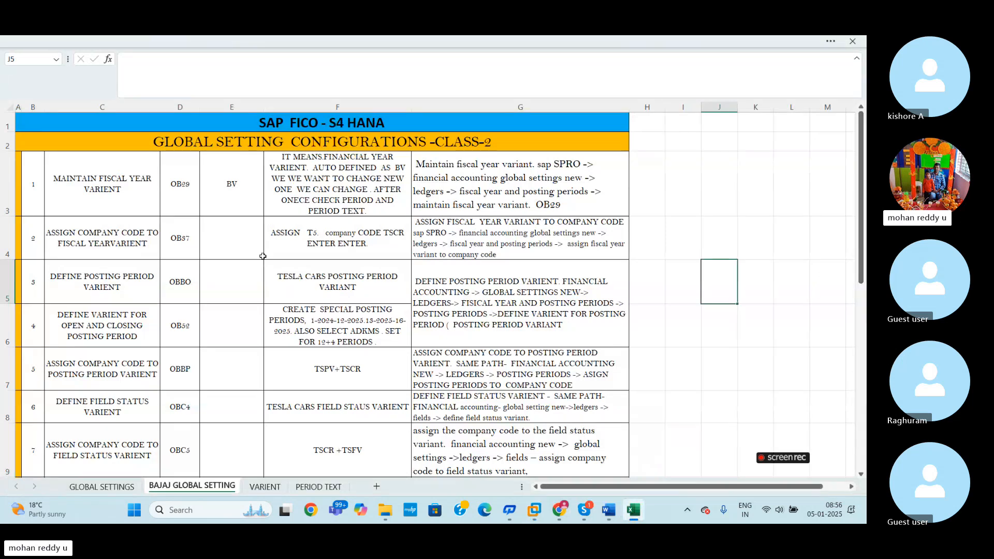
pyautogui.click(259, 248)
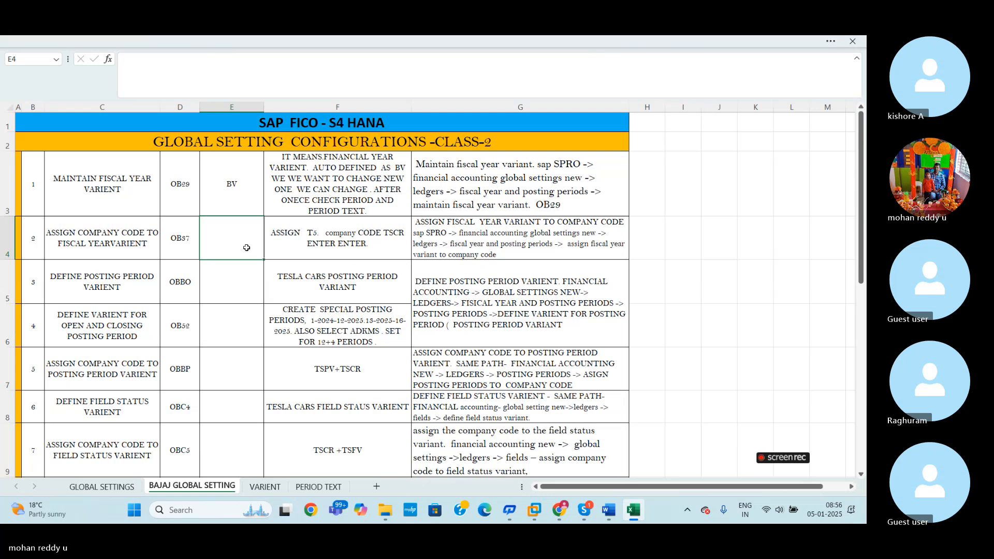
pyautogui.doubleClick(312, 233)
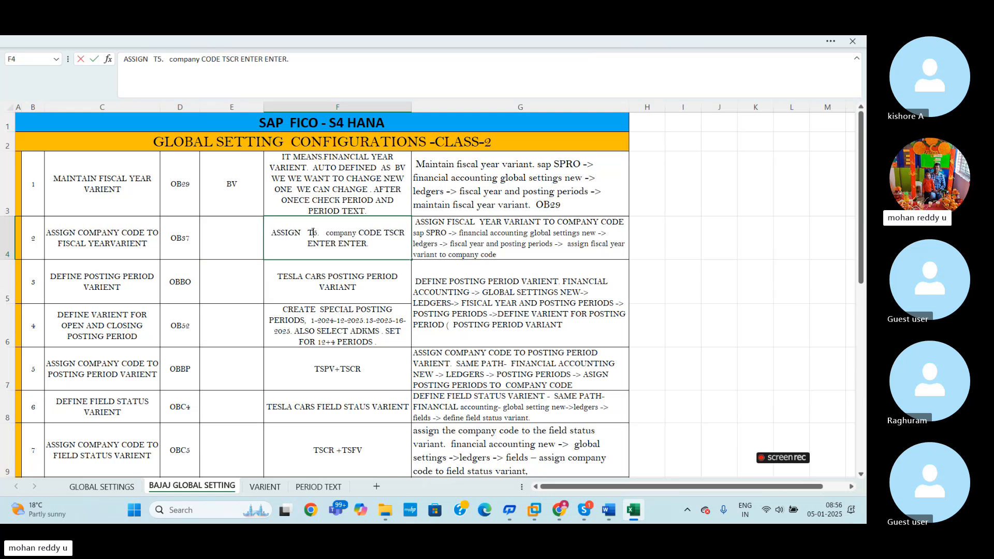
pyautogui.press('BackSpace')
pyautogui.press('BackSpace')
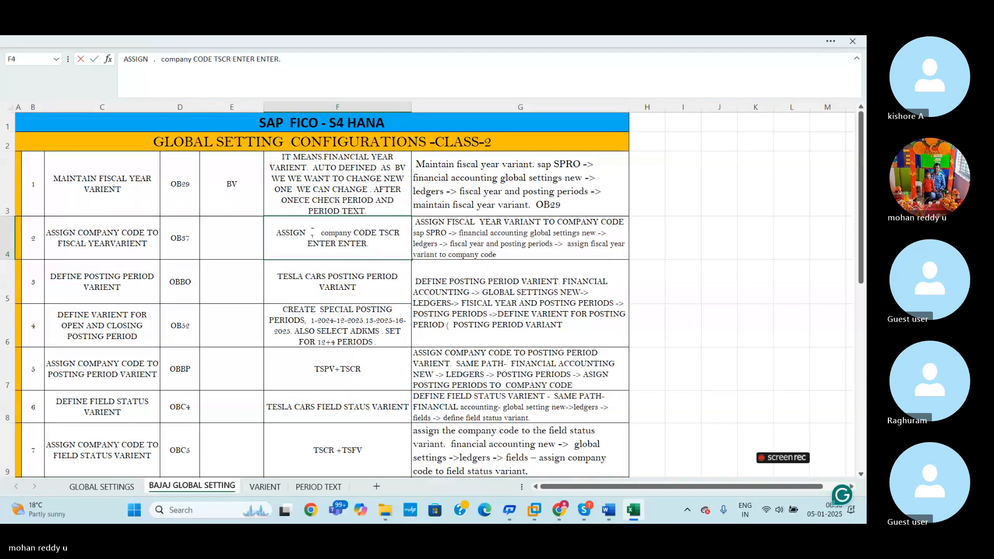
pyautogui.write('BV')
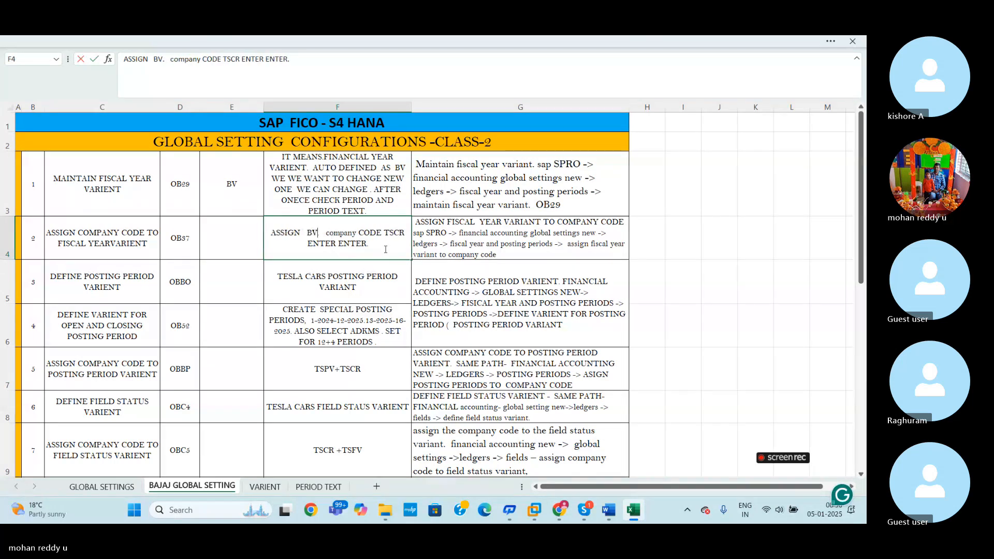
# - Replace the company code in the OB37 row's assignment note with 1003
pyautogui.click(405, 233)
pyautogui.press('BackSpace')
pyautogui.press('BackSpace')
pyautogui.press('BackSpace')
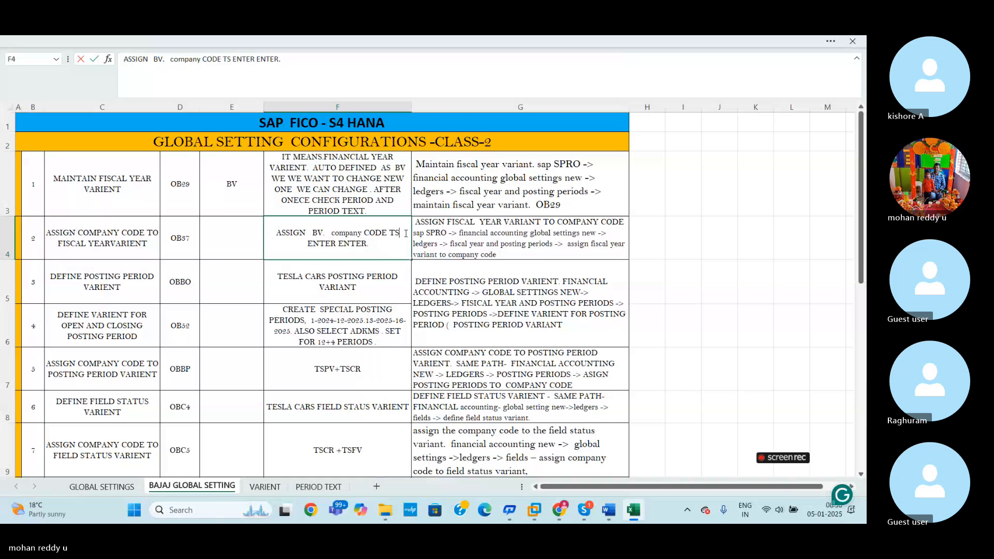
pyautogui.press('BackSpace')
pyautogui.write('1003')
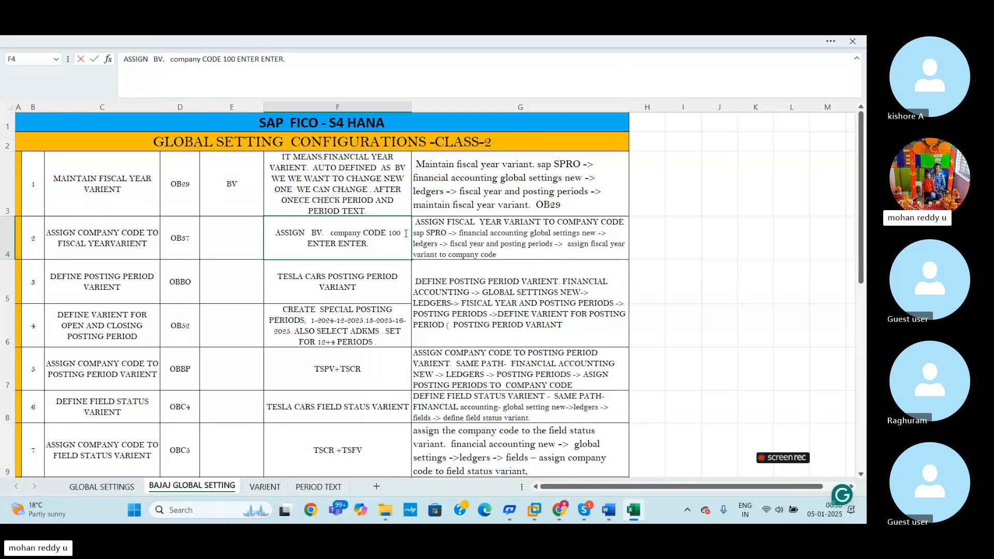
# - Append ". BAJAJ DIGITAL" to the end of the OB37 row's assignment note
pyautogui.click(385, 250)
pyautogui.write('. B')
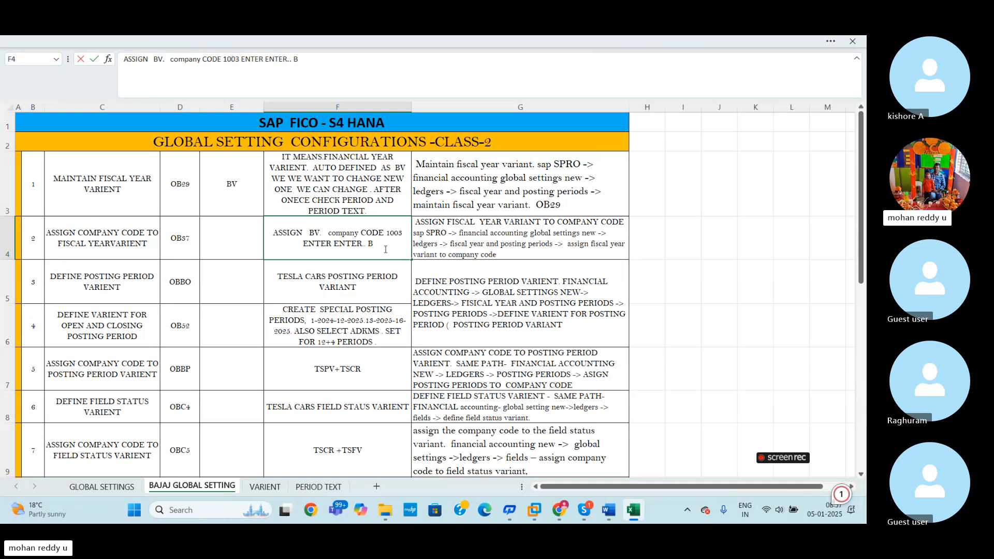
pyautogui.write('AH')
pyautogui.press('BackSpace')
pyautogui.write('JAJ')
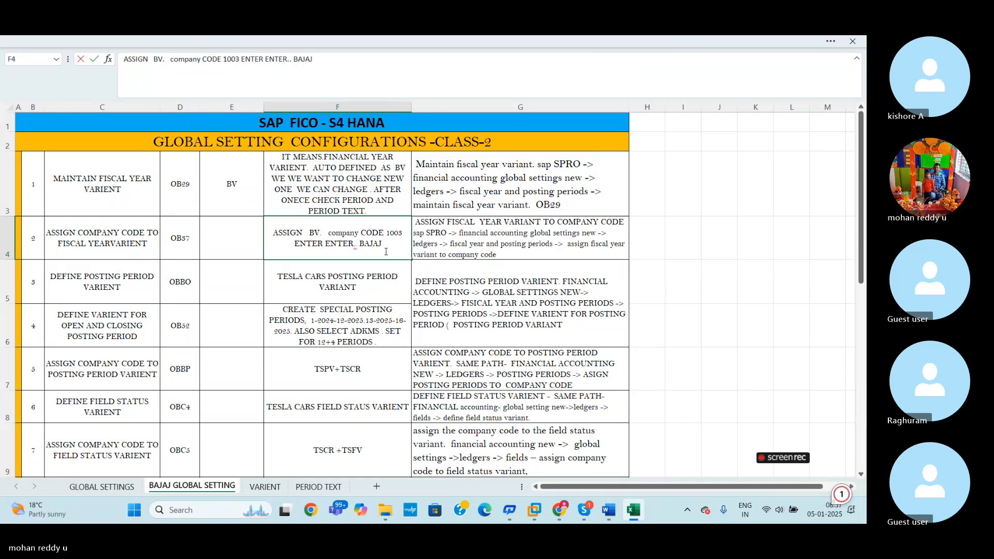
pyautogui.write(' DIGITAL')
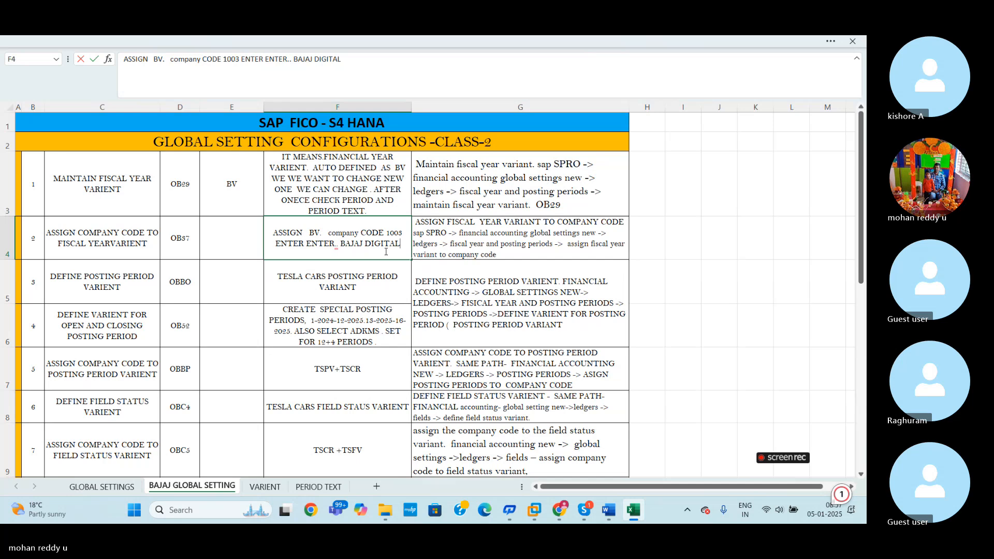
pyautogui.click(752, 322)
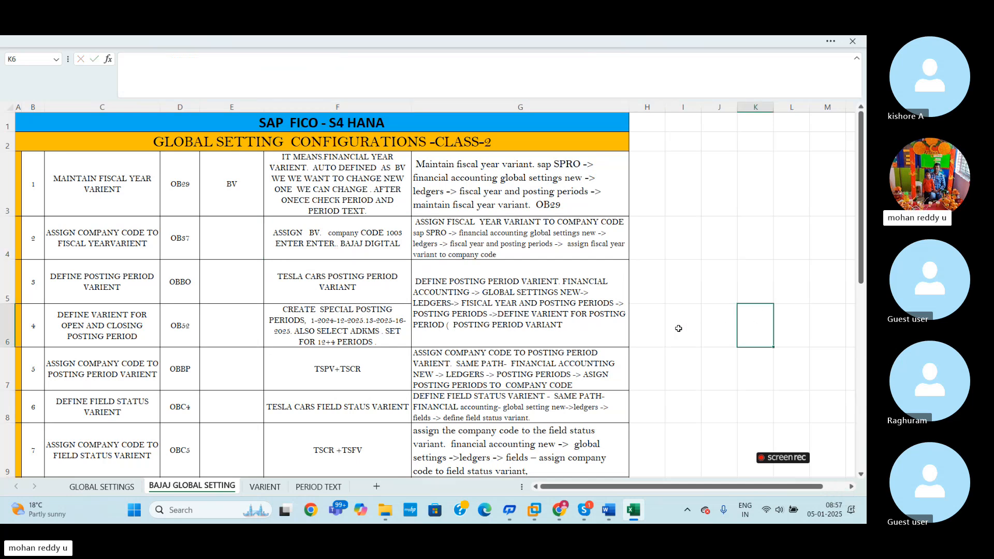
# - Switch to SAP, open the company code to fiscal year variant assignment and position the list at company code 1003
pyautogui.hotkey('alt', 'Tab')
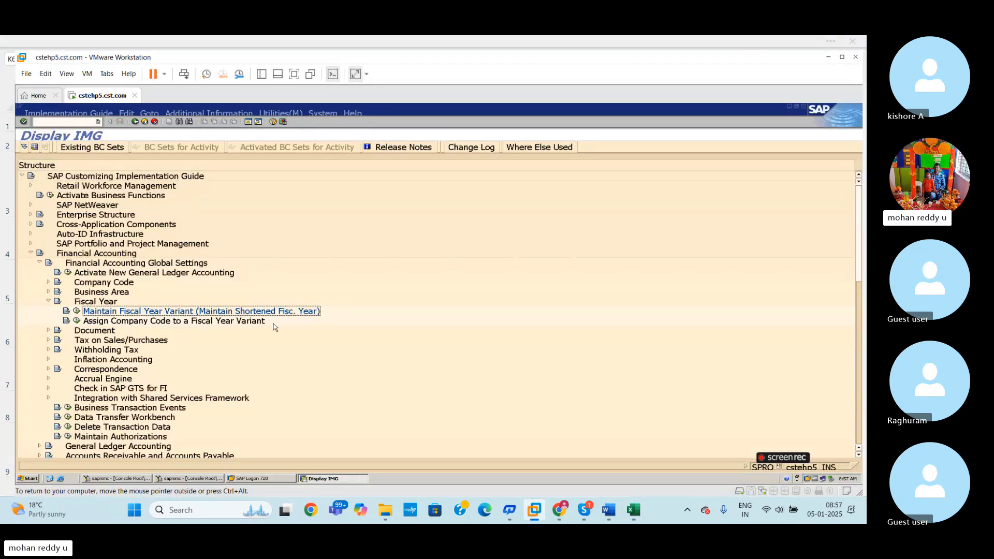
pyautogui.doubleClick(103, 321)
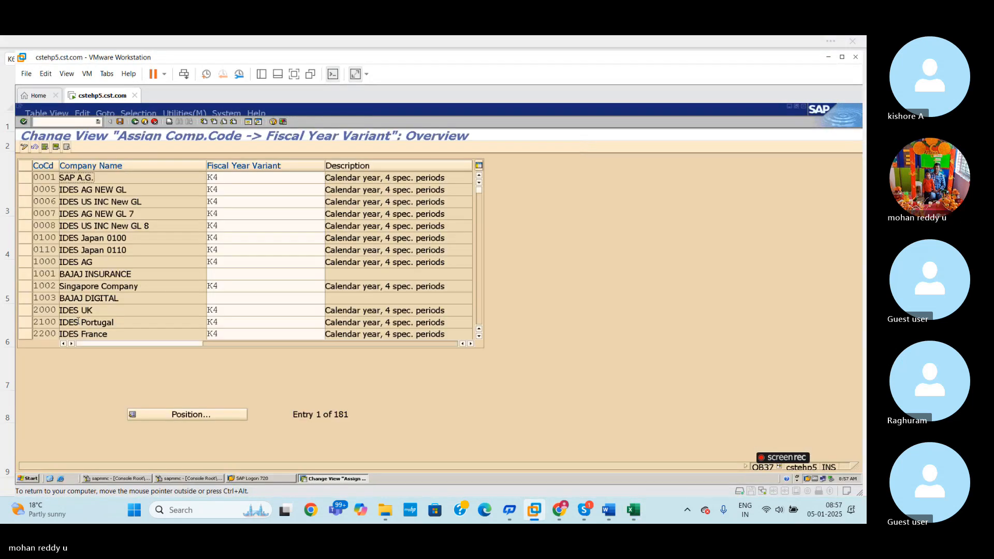
pyautogui.click(202, 417)
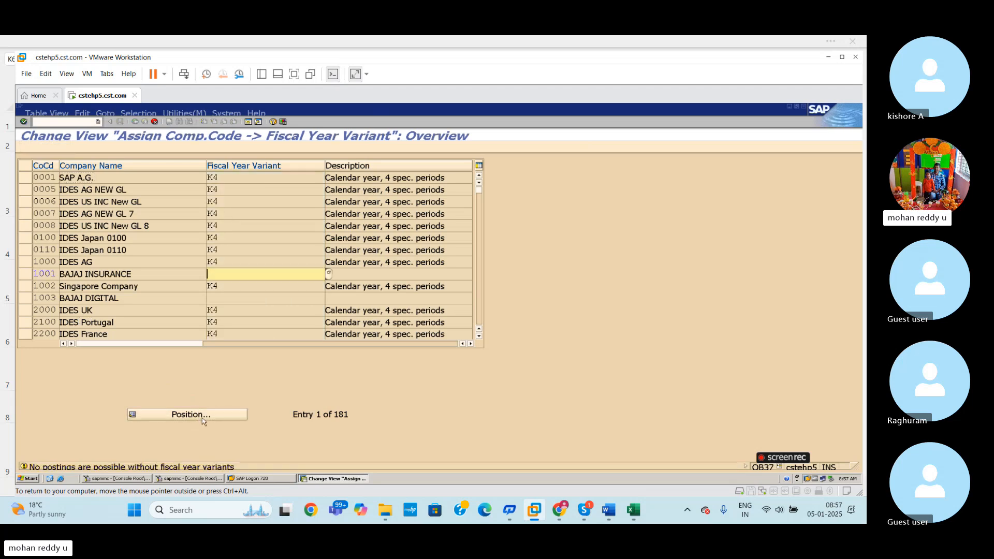
pyautogui.click(201, 418)
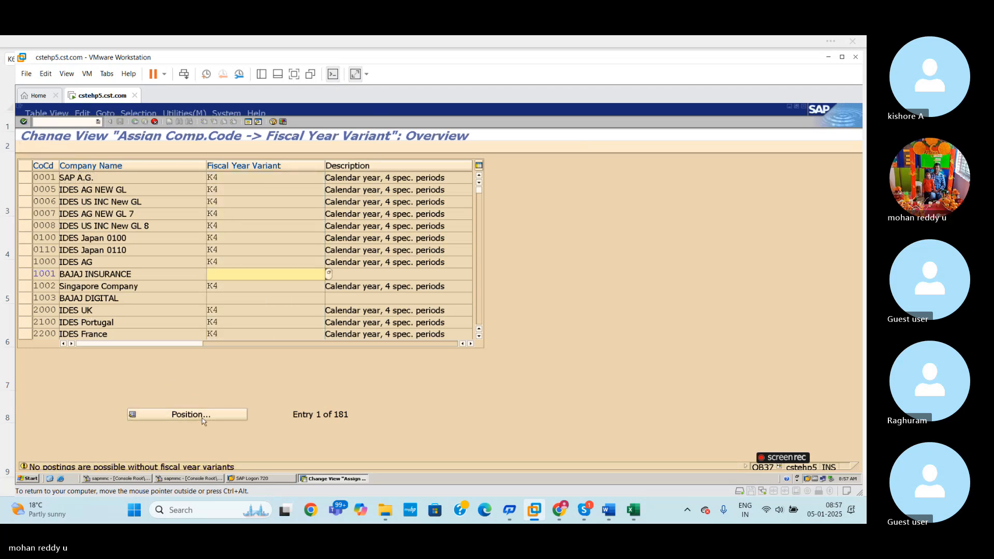
pyautogui.click(202, 418)
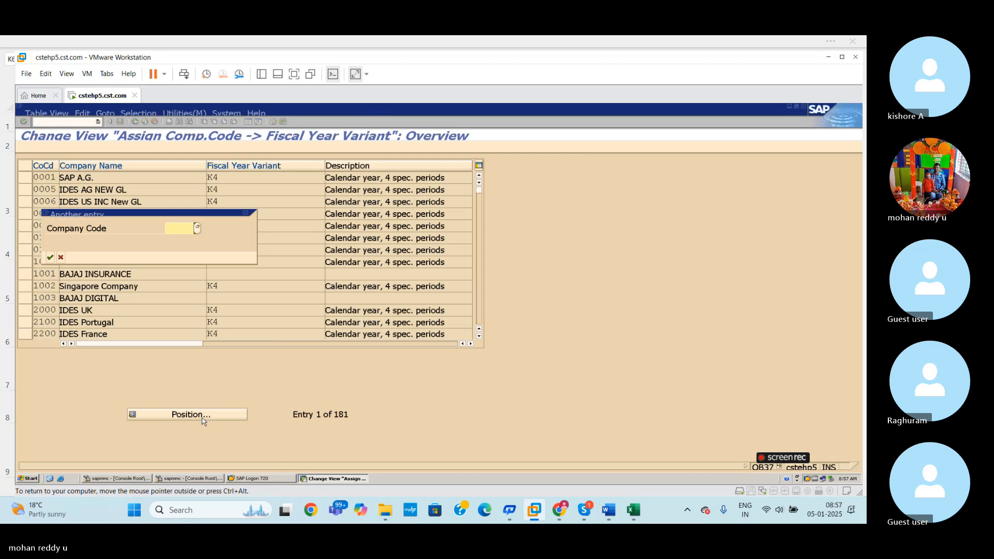
pyautogui.write('1003')
pyautogui.press('Return')
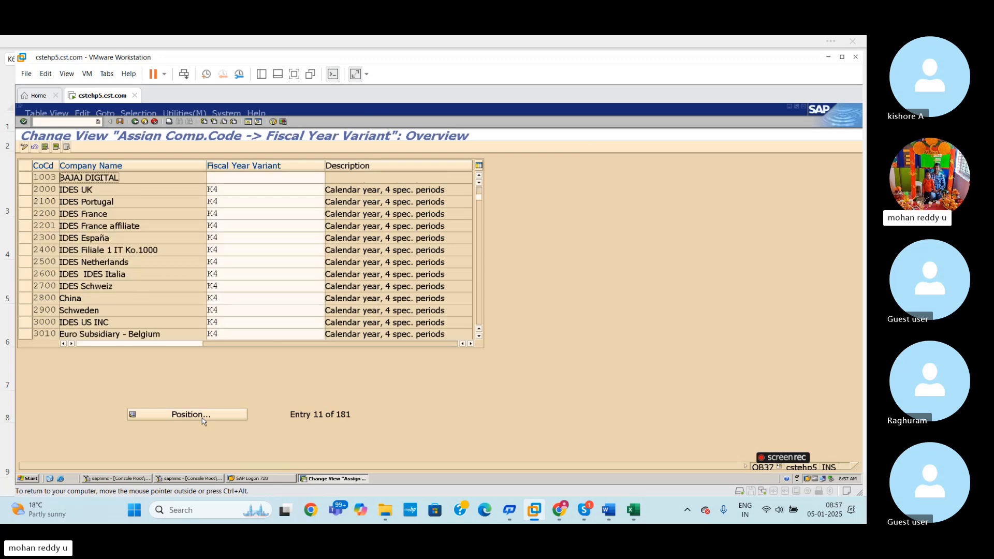
# - Assign fiscal year variant BV to company code 1003, BAJAJ DIGITAL, and save
pyautogui.click(233, 178)
pyautogui.write('BV')
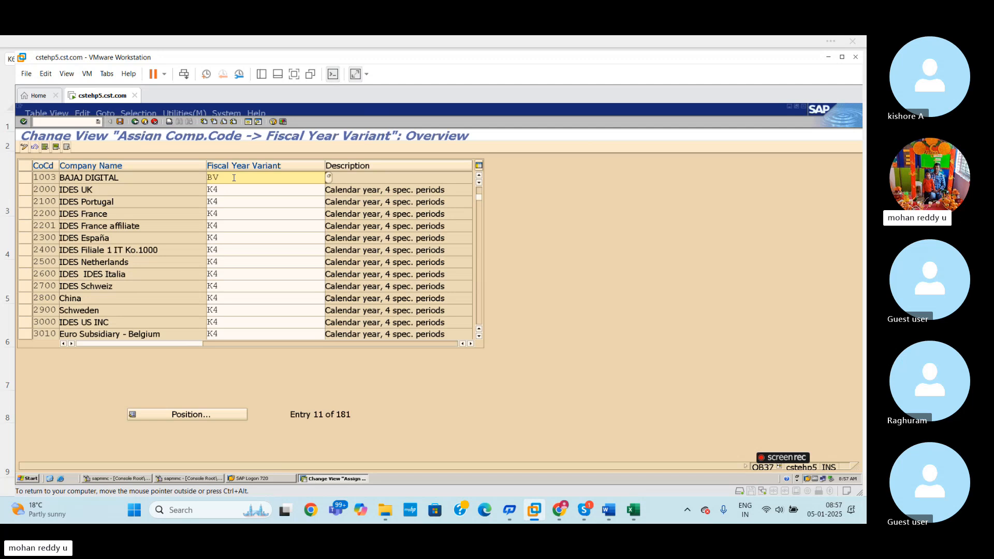
pyautogui.press('Return')
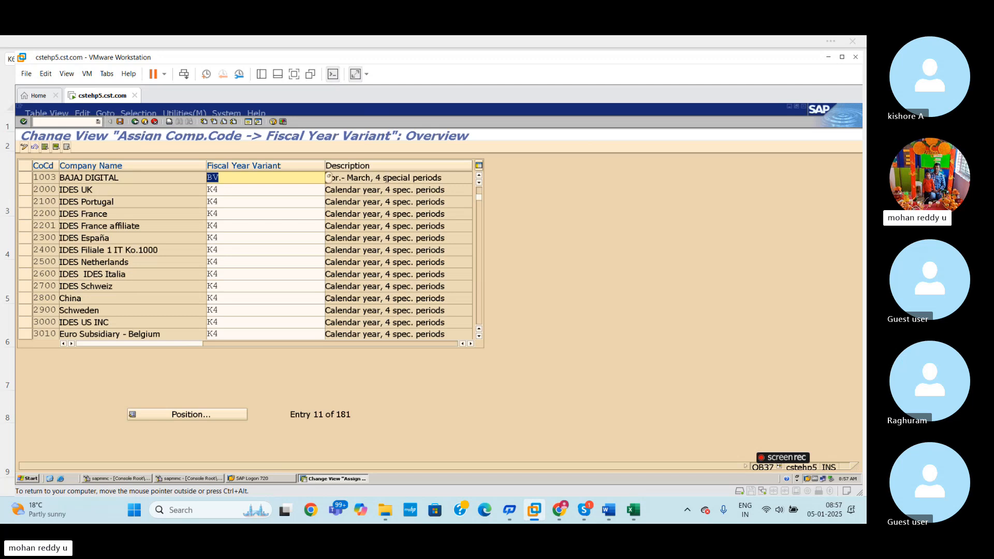
pyautogui.hotkey('ctrl', 's')
pyautogui.press('Return')
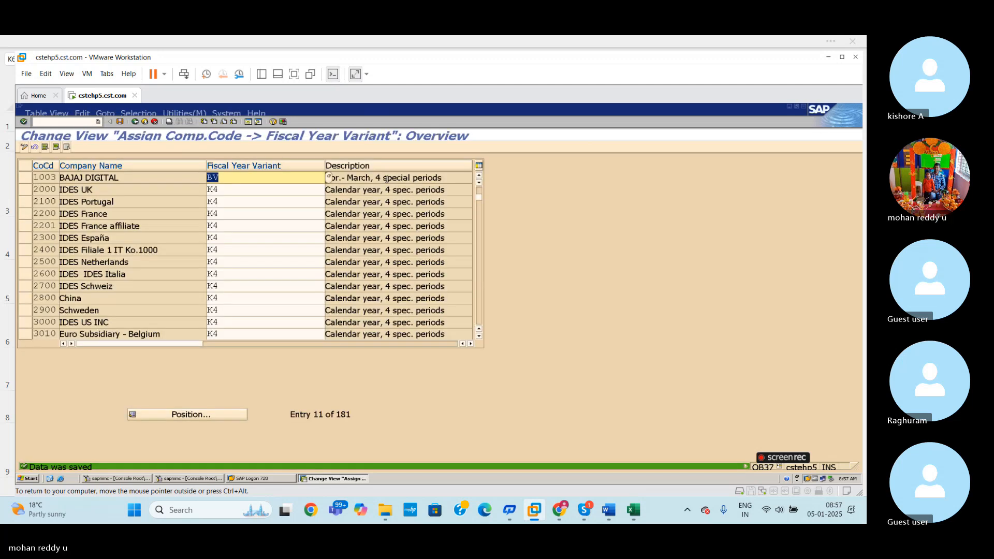
# - Switch to the Excel sheet and enter ASSIGNMENT in column E of the OB37 row
pyautogui.click(634, 511)
pyautogui.click(232, 238)
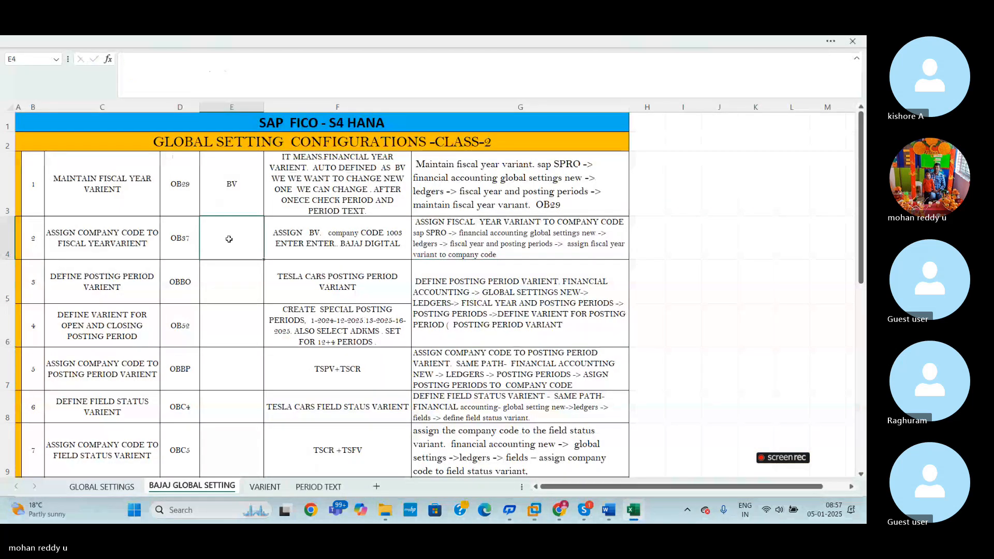
pyautogui.write('ASSIGNMENT')
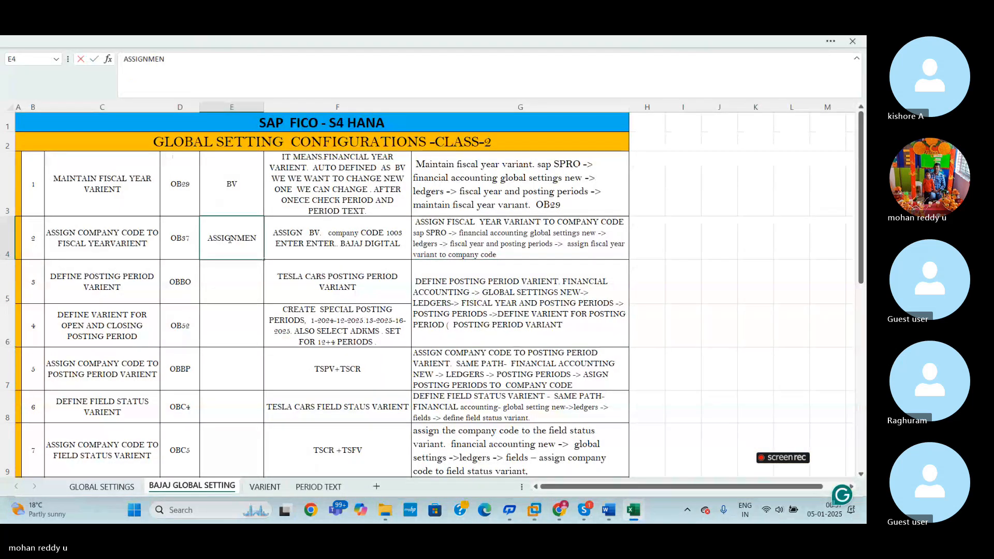
pyautogui.click(269, 311)
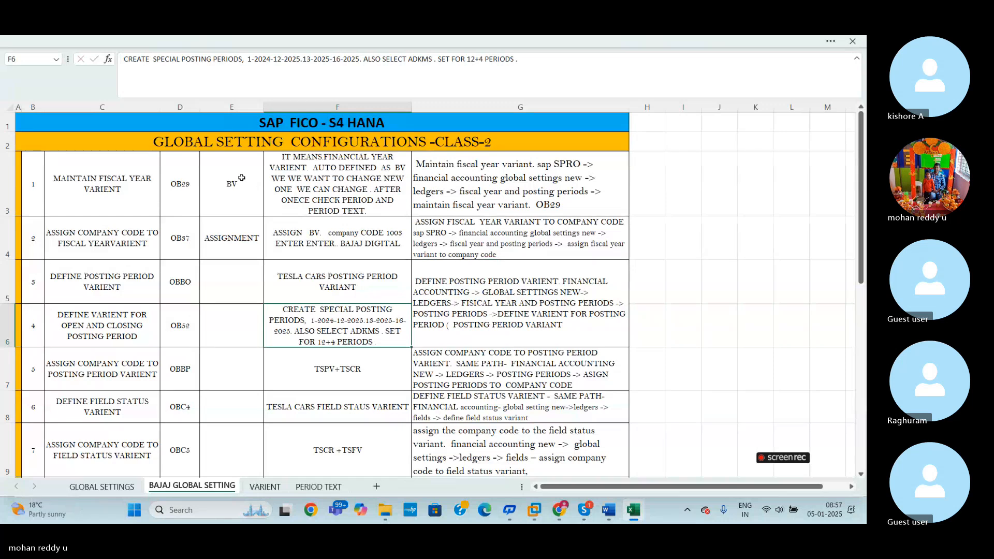
# - Go over the BV and OB37 assignment rows, then highlight the OBBO posting period variant row
pyautogui.click(240, 185)
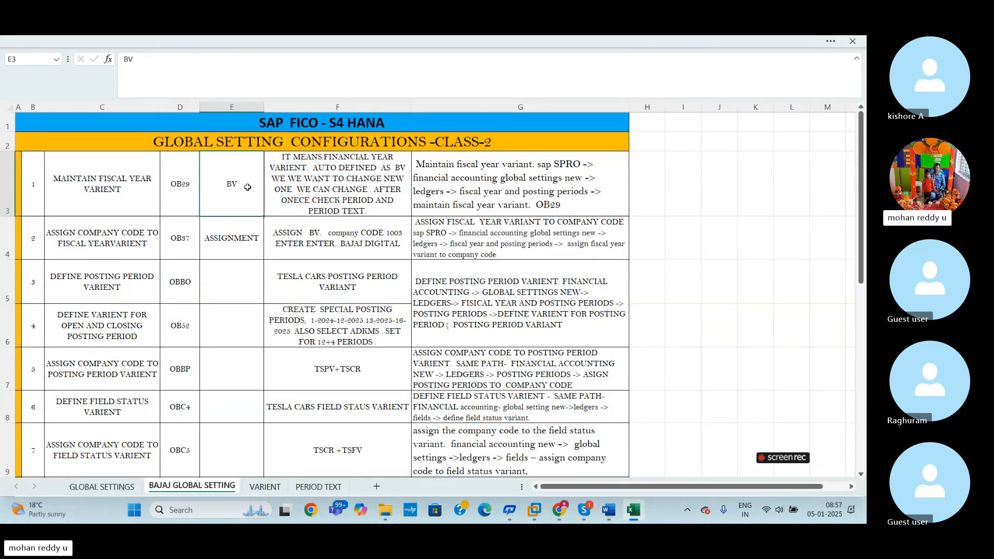
pyautogui.click(232, 240)
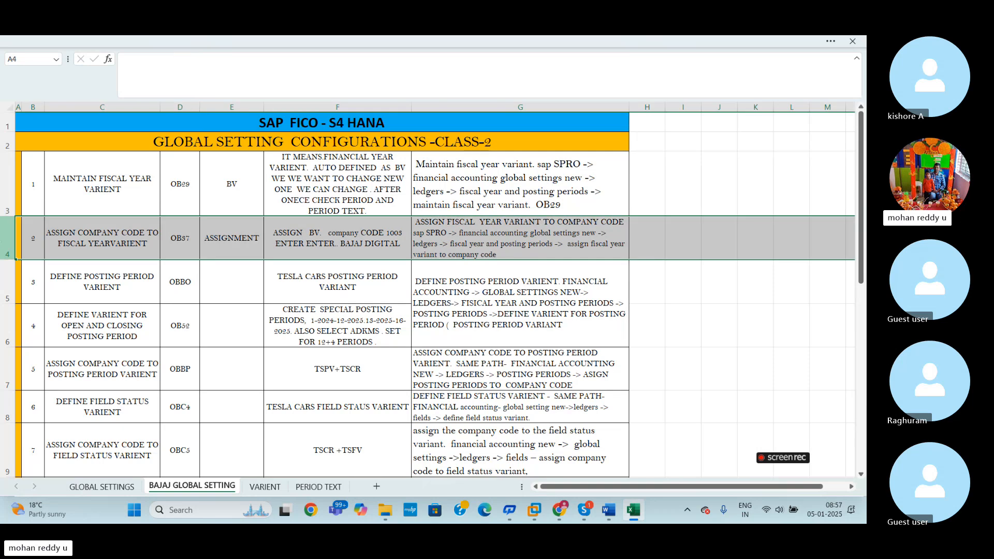
pyautogui.click(303, 325)
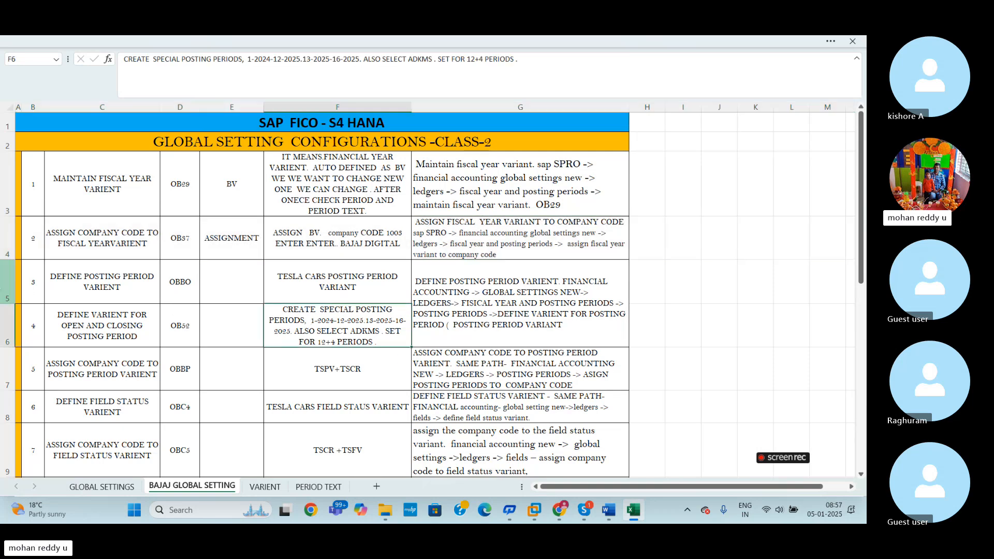
pyautogui.click(19, 288)
pyautogui.click(2, 280)
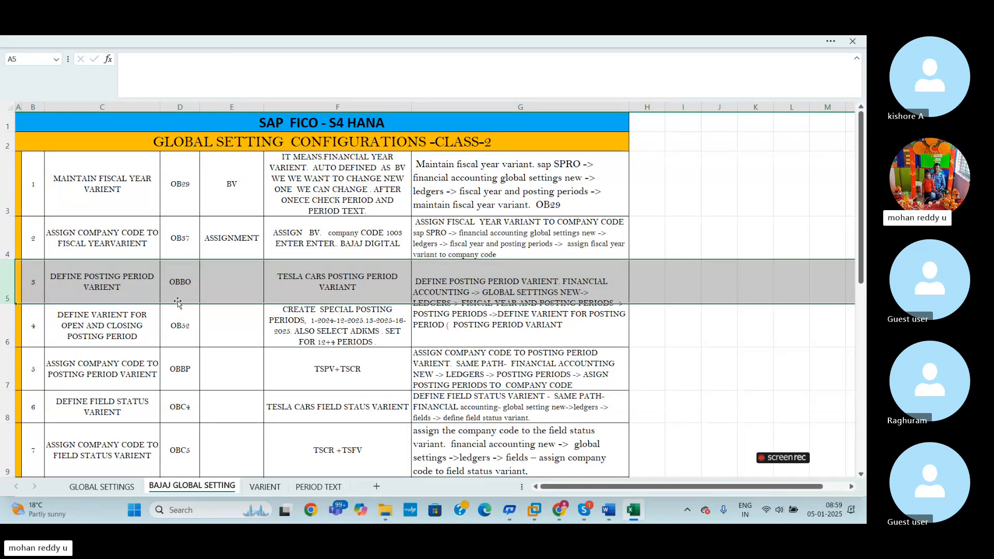
# - Switch to the Word global settings notes and read through posting periods to the month-end open and close activity, glancing back at the Excel sheet
pyautogui.click(609, 510)
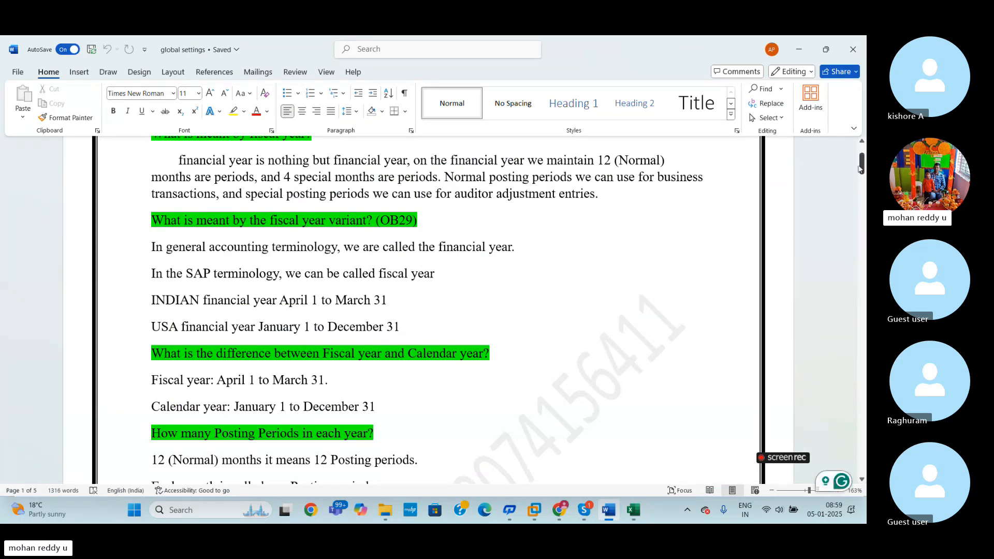
pyautogui.moveTo(862, 168); pyautogui.dragTo(861, 180)
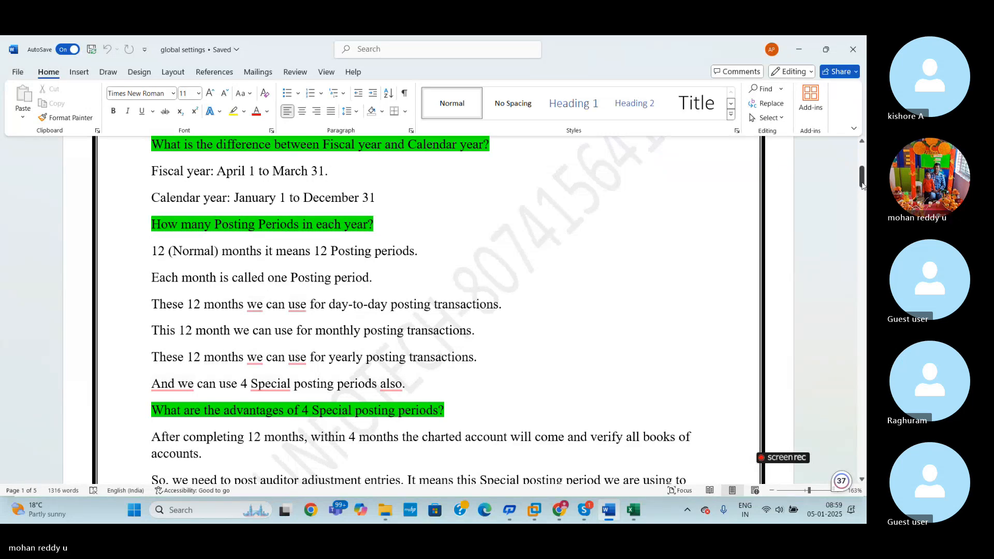
pyautogui.moveTo(862, 184); pyautogui.dragTo(862, 192)
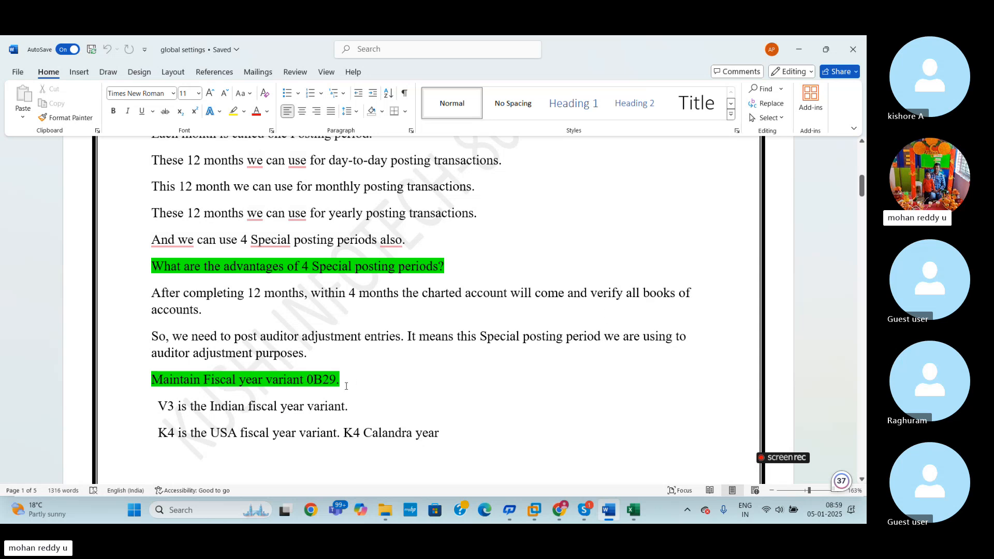
pyautogui.moveTo(862, 186); pyautogui.dragTo(864, 223)
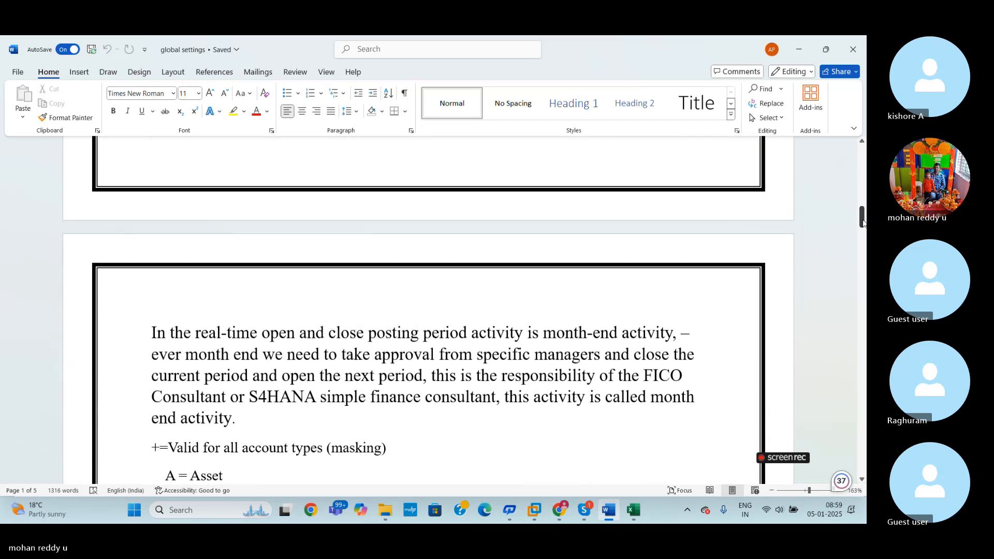
pyautogui.click(535, 512)
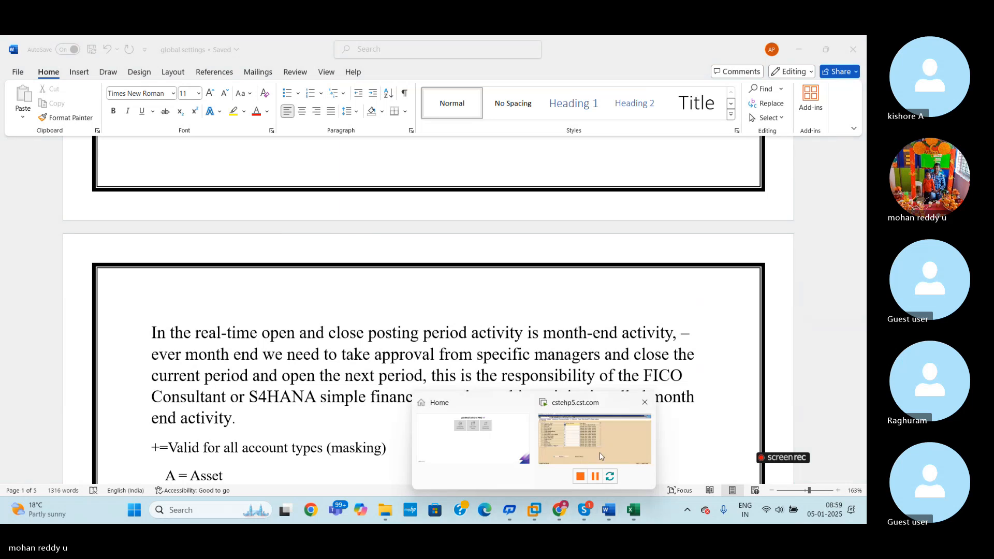
pyautogui.click(631, 510)
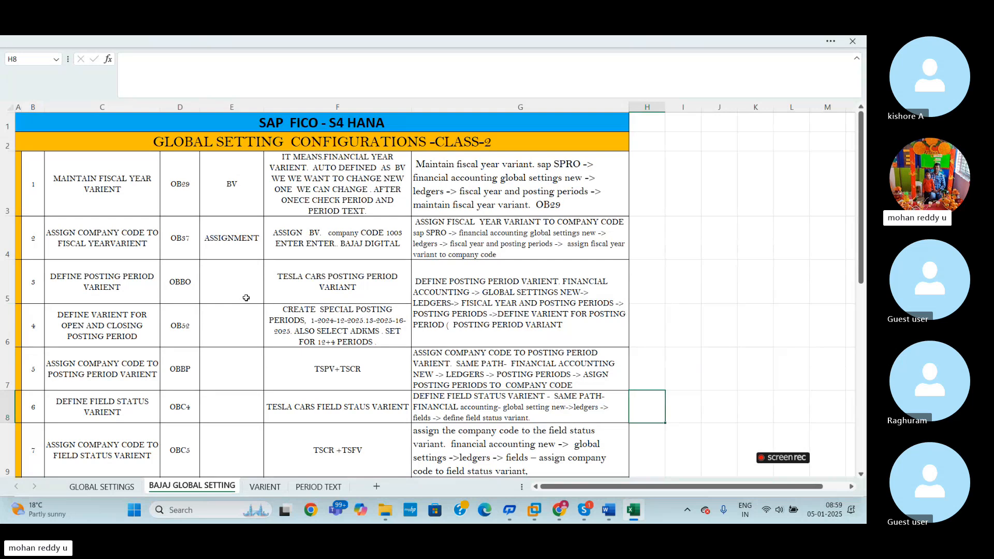
pyautogui.hotkey('alt', 'Tab')
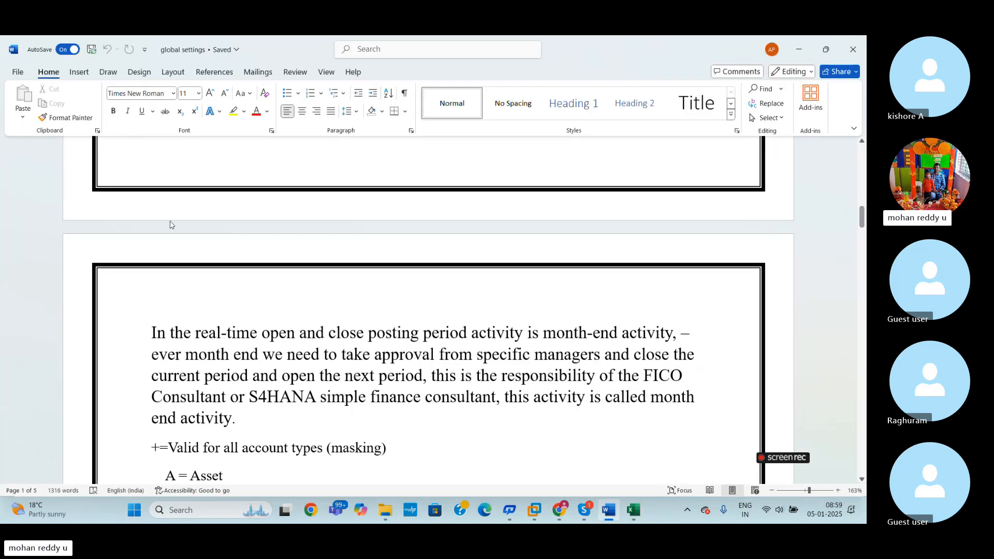
# - Switch to the SAP session in VMware and run transaction OBBO to open the posting period variant definitions
pyautogui.hotkey('alt', 'Tab')
pyautogui.click(597, 420)
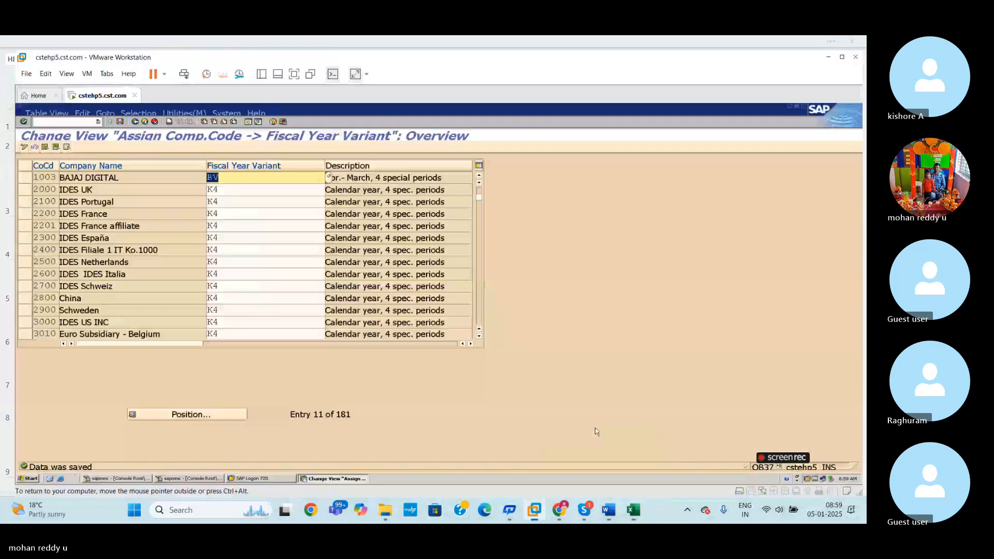
pyautogui.click(83, 121)
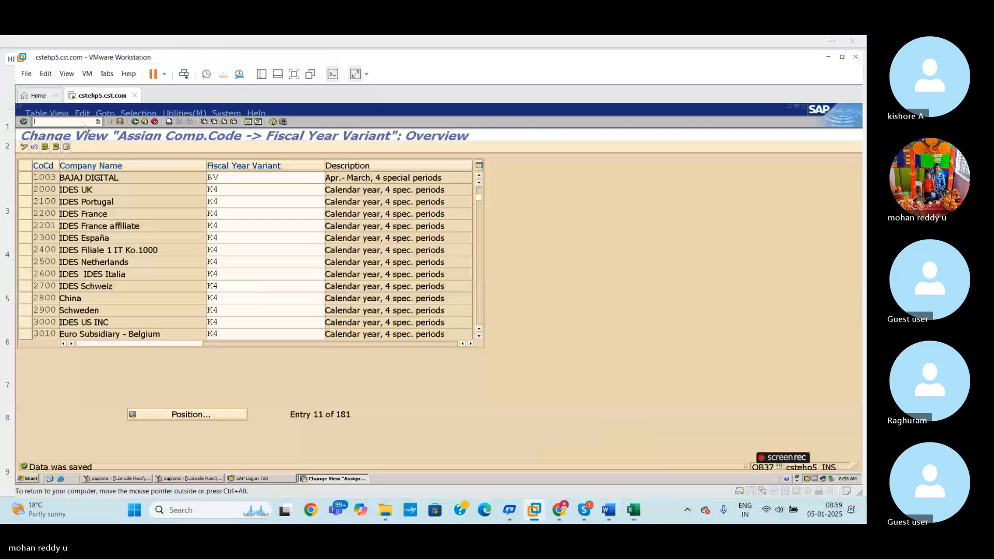
pyautogui.write('/NOB')
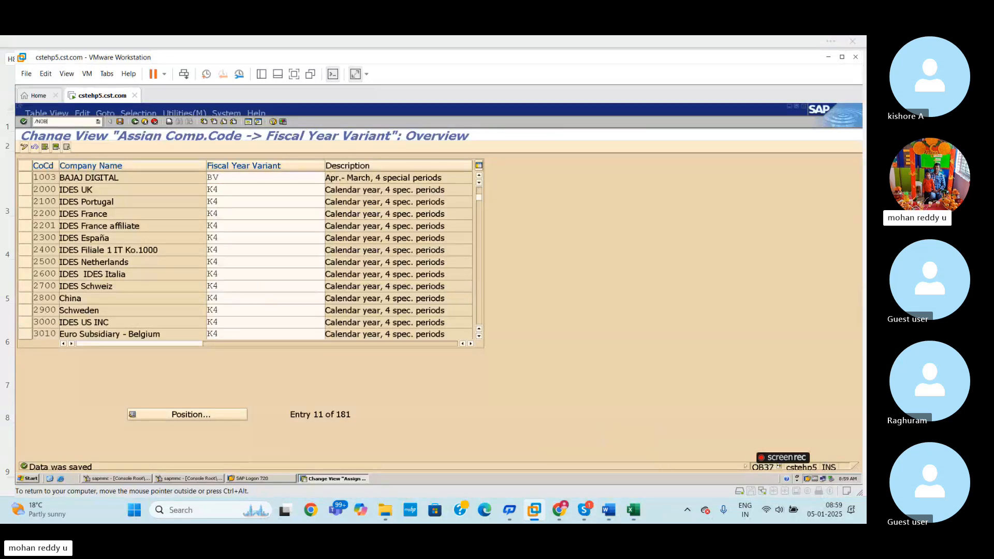
pyautogui.write('BO')
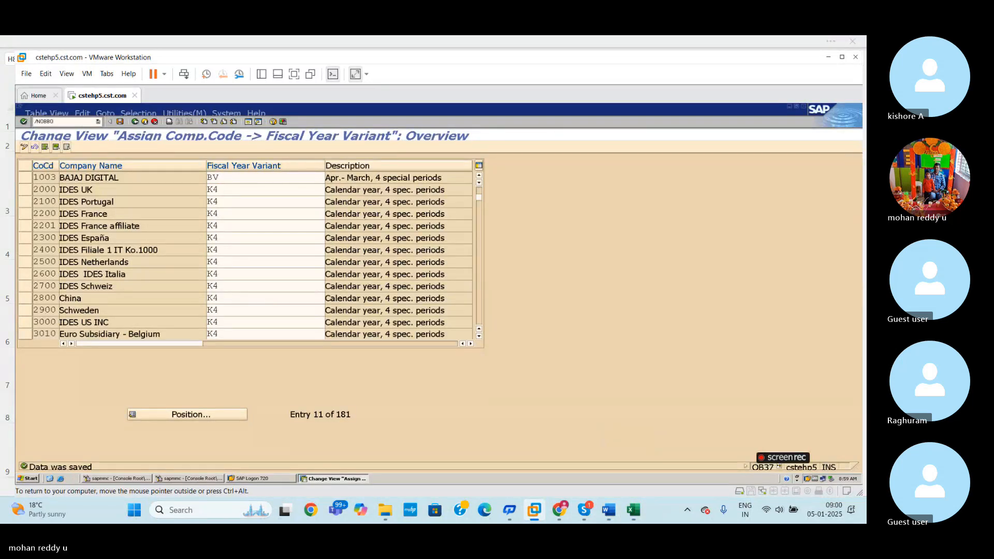
pyautogui.press('Return')
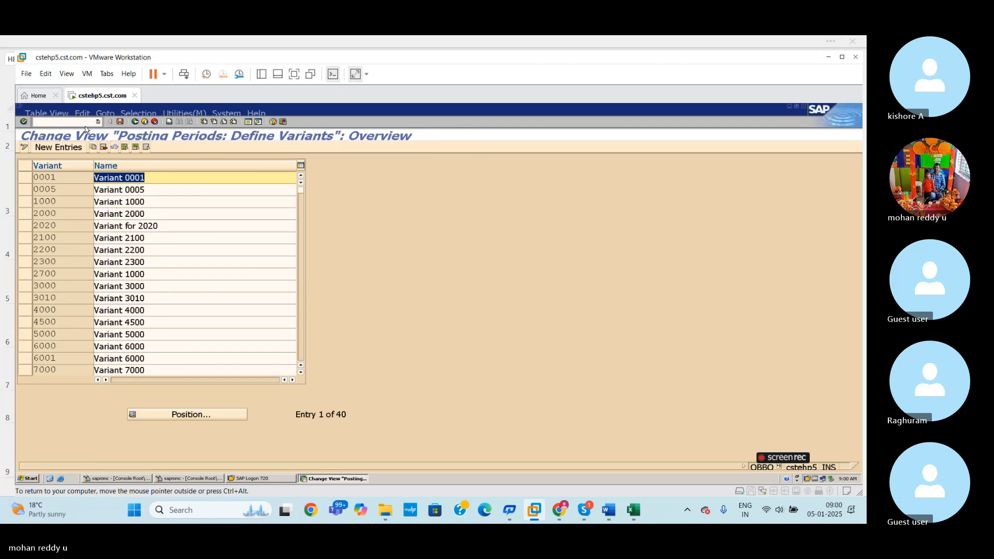
pyautogui.click(178, 202)
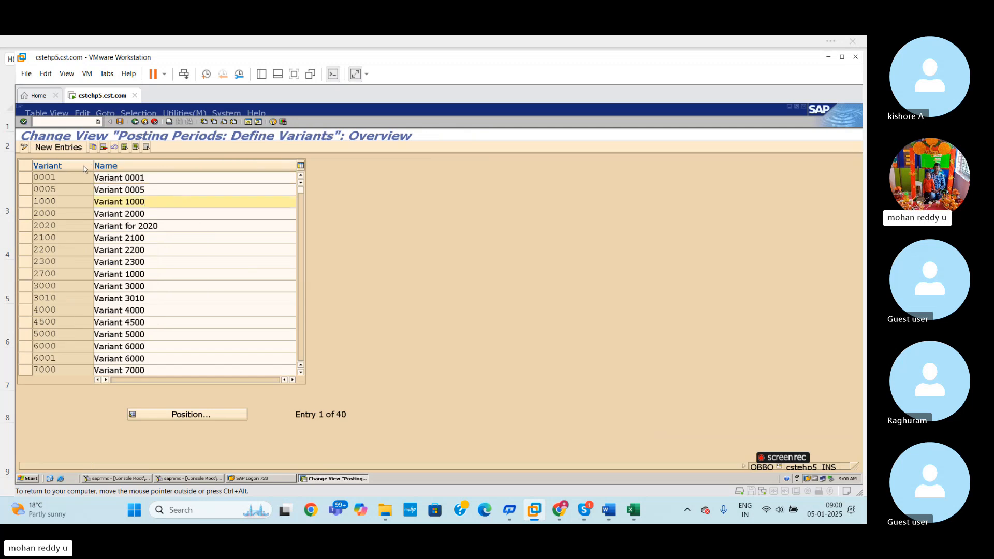
# - Start a new posting period variant entry with the variant code BDPV
pyautogui.click(63, 149)
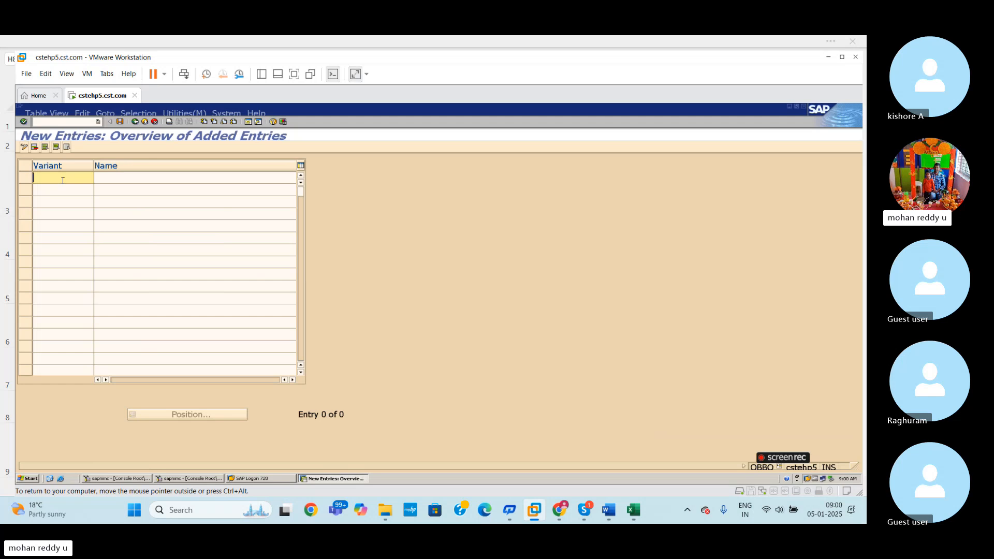
pyautogui.write('B')
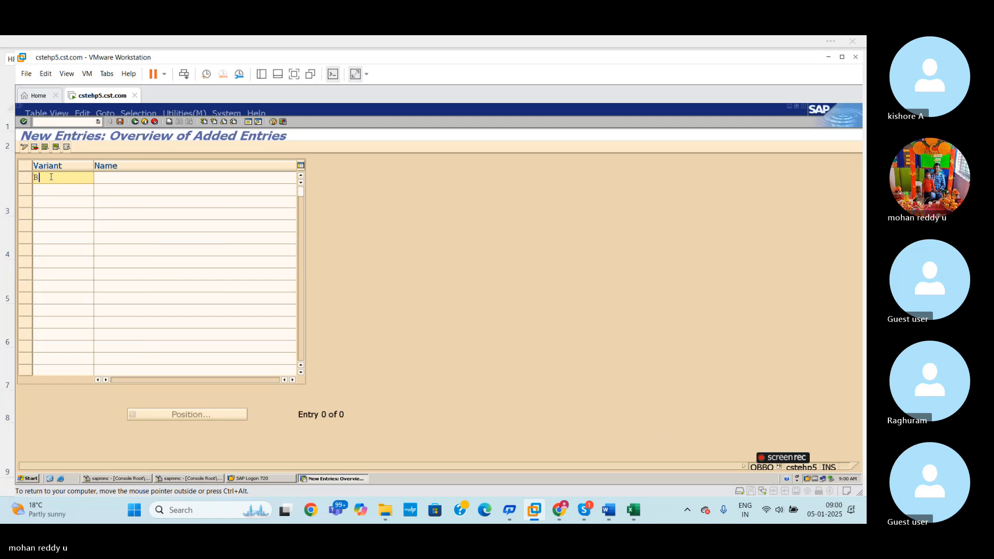
pyautogui.write('J')
pyautogui.press('BackSpace')
pyautogui.write('D')
pyautogui.write('PM')
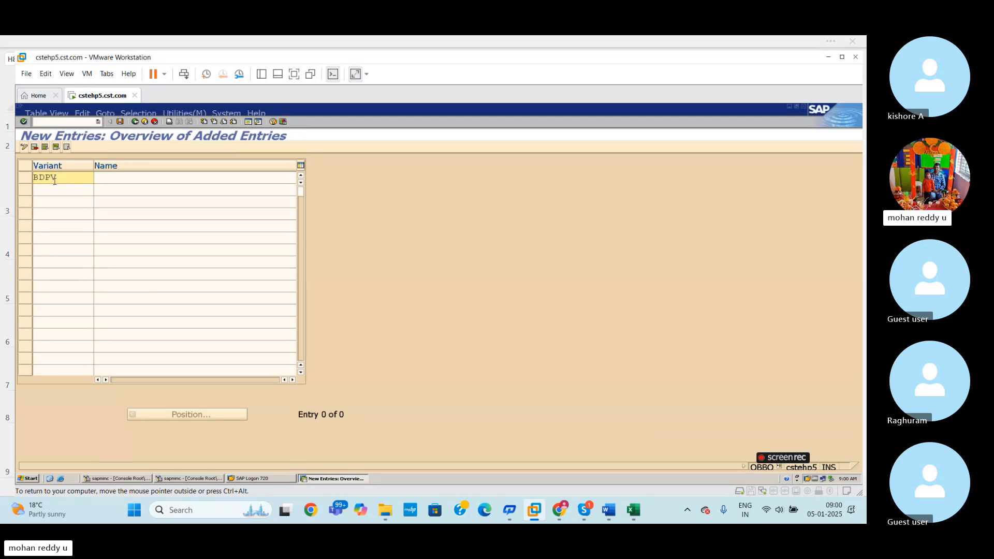
# - Name variant BDPV BAJAJ DIJITAL POSTING PERIOD VARIEN and save it under the proposed customizing request
pyautogui.click(122, 176)
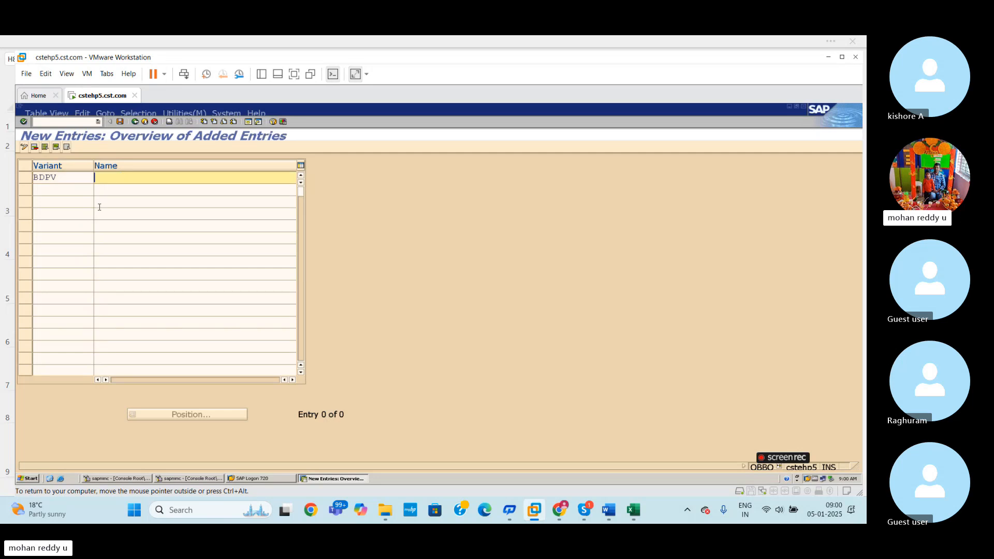
pyautogui.write('BAJAJ')
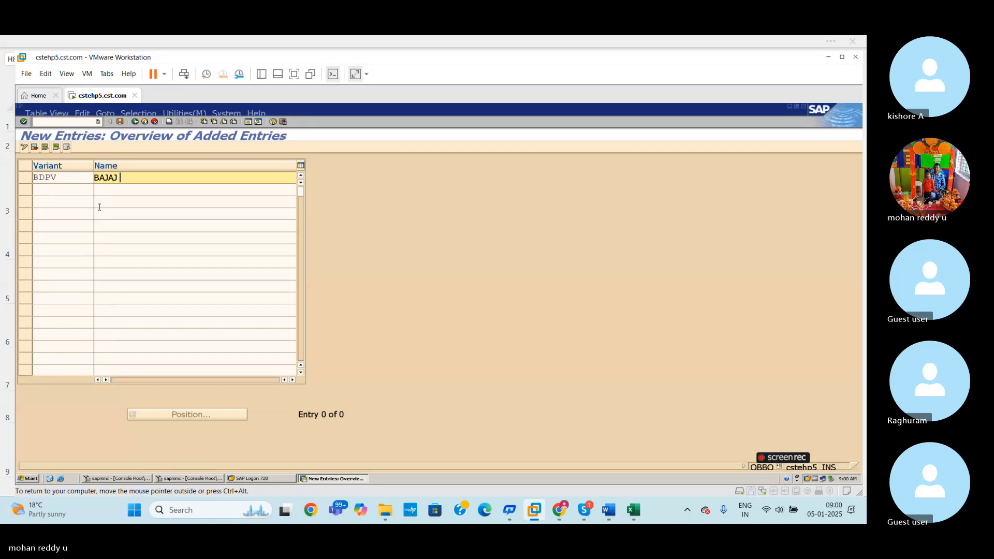
pyautogui.write(' DIJITAL POSTING PERIOD ')
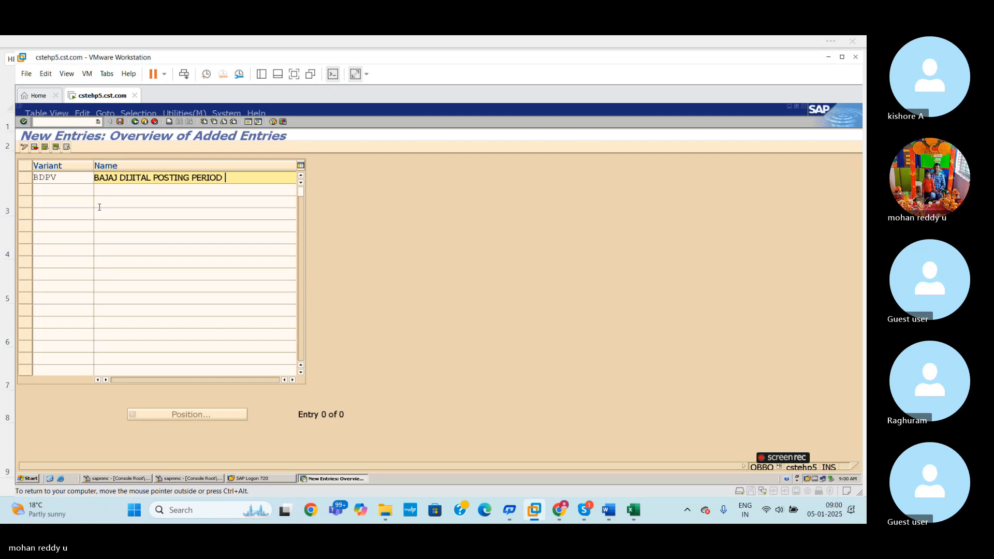
pyautogui.write('VARIEN')
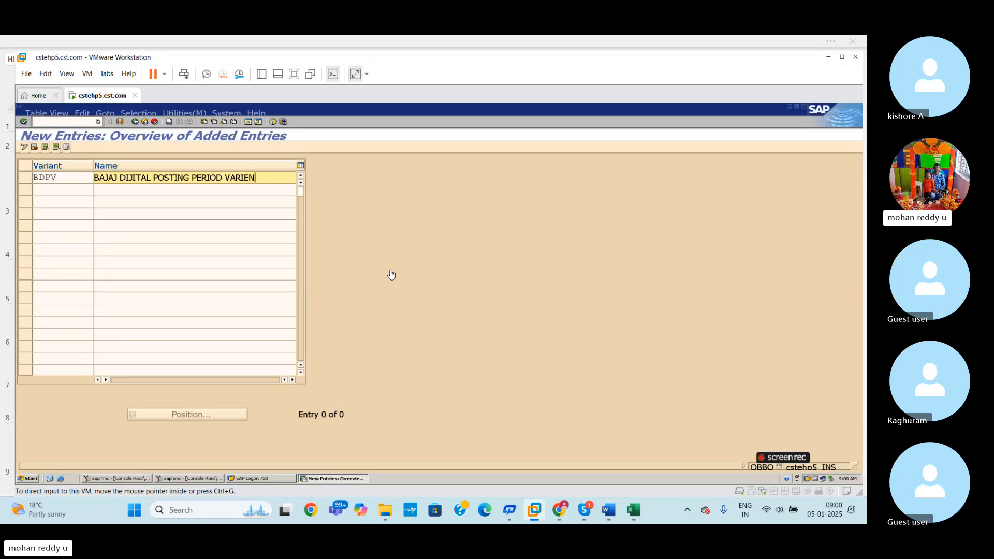
pyautogui.click(122, 124)
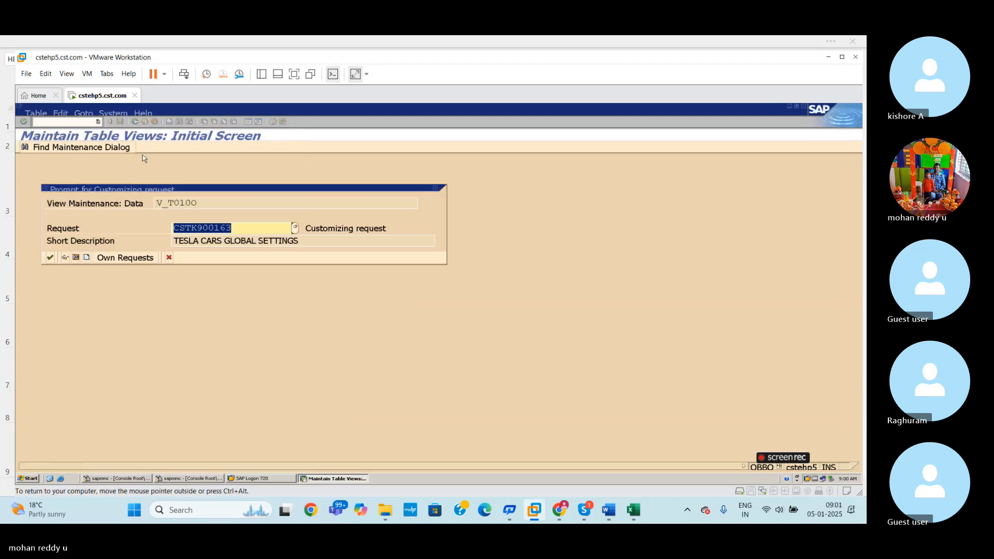
pyautogui.click(48, 257)
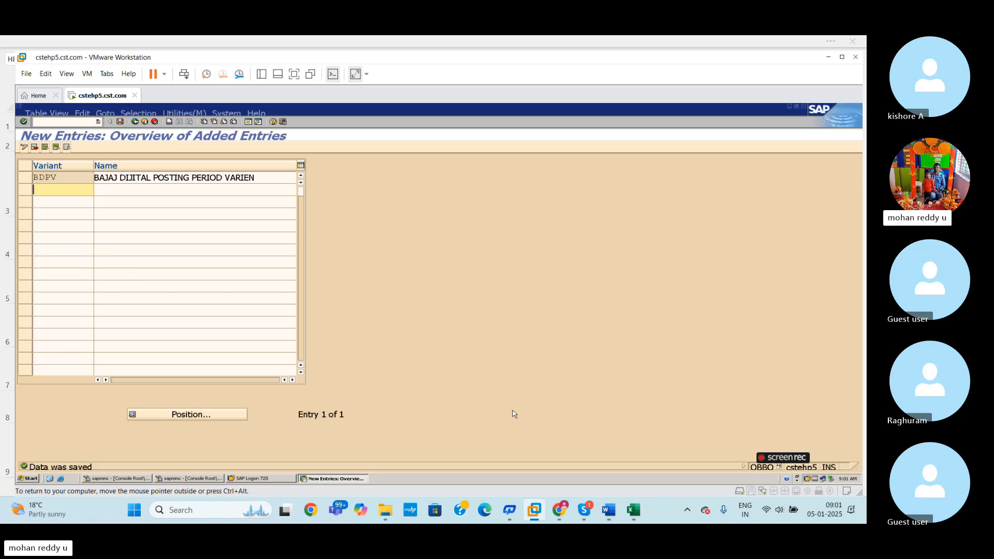
# - Switch to the Excel sheet and change the OBBO description in F5 to BAJAJ DIGITAL POSTING PERIOD VARIANT
pyautogui.moveTo(635, 512)
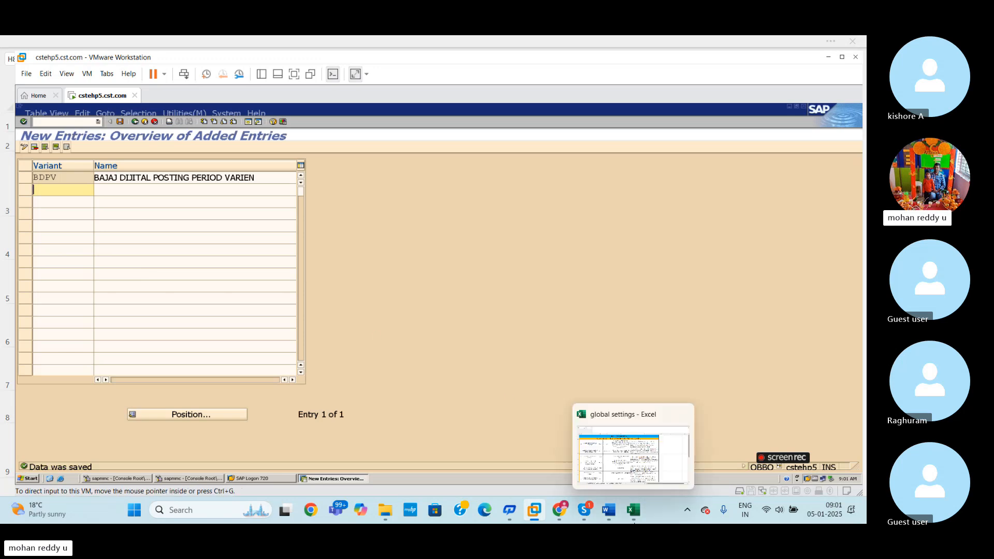
pyautogui.click(640, 460)
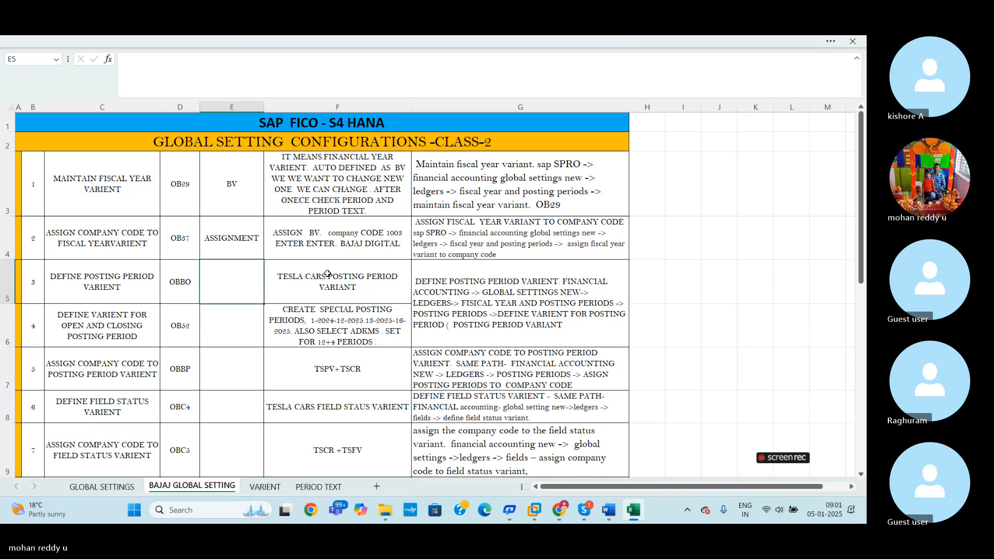
pyautogui.doubleClick(328, 276)
pyautogui.press('BackSpace')
pyautogui.press('BackSpace')
pyautogui.press('BackSpace')
pyautogui.press('BackSpace')
pyautogui.press('BackSpace')
pyautogui.press('BackSpace')
pyautogui.press('BackSpace')
pyautogui.press('BackSpace')
pyautogui.press('BackSpace')
pyautogui.press('BackSpace')
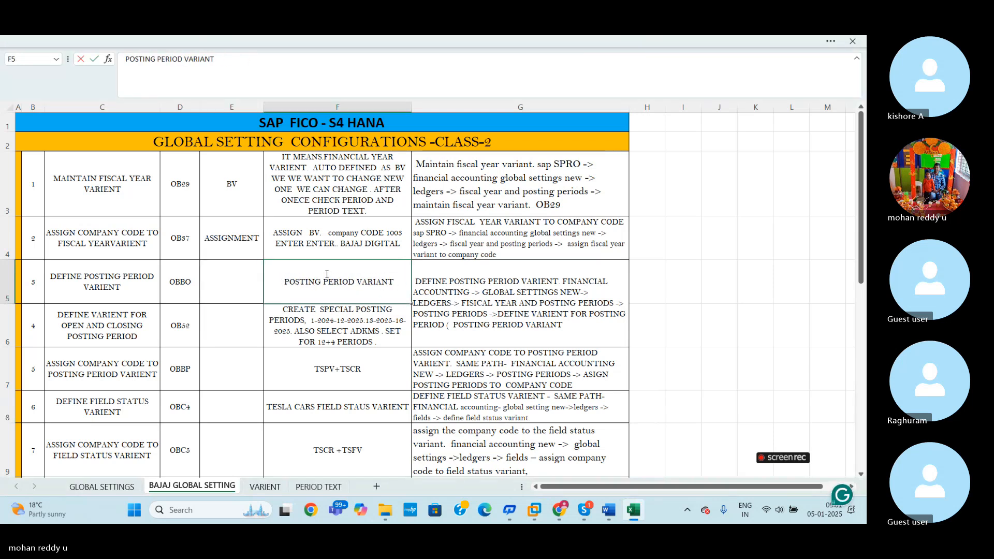
pyautogui.write('BAJAJ D')
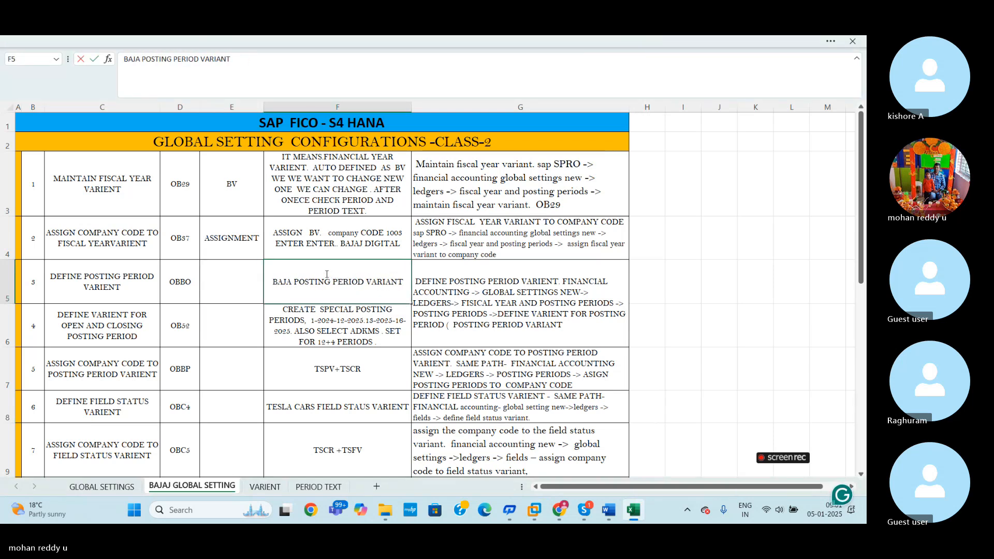
pyautogui.write('IGITAL')
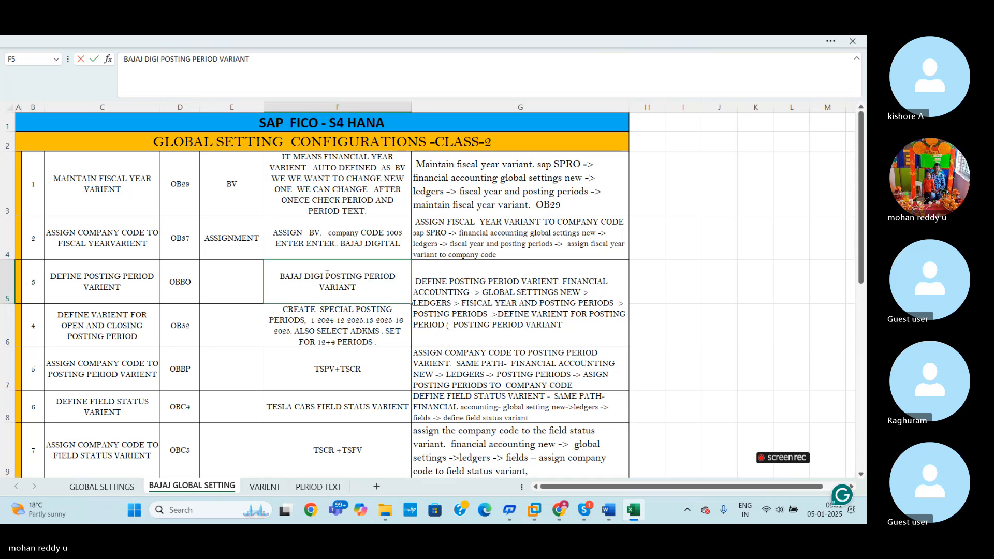
# - Enter BDPV in column E of the OBBO row and highlight the OB52 row
pyautogui.click(244, 284)
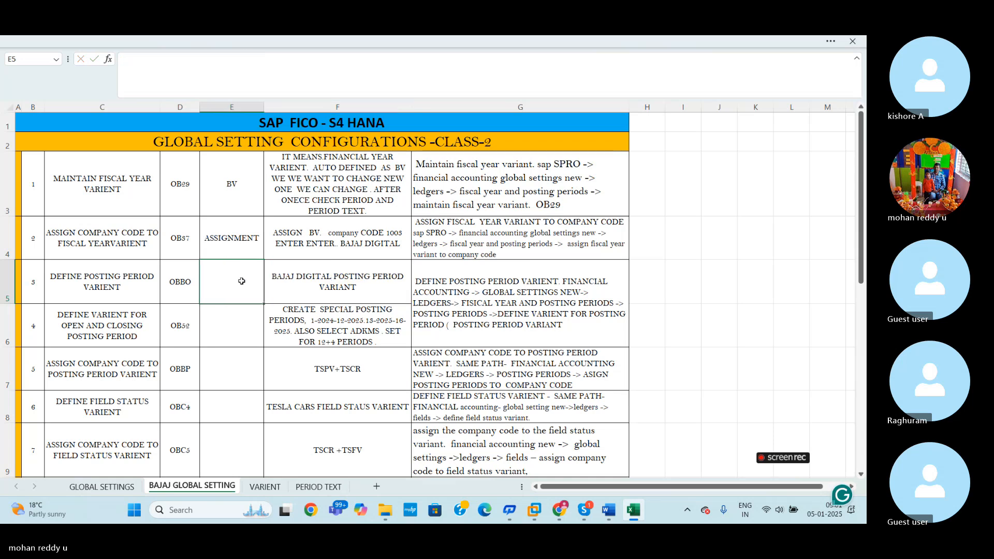
pyautogui.write('BDPV')
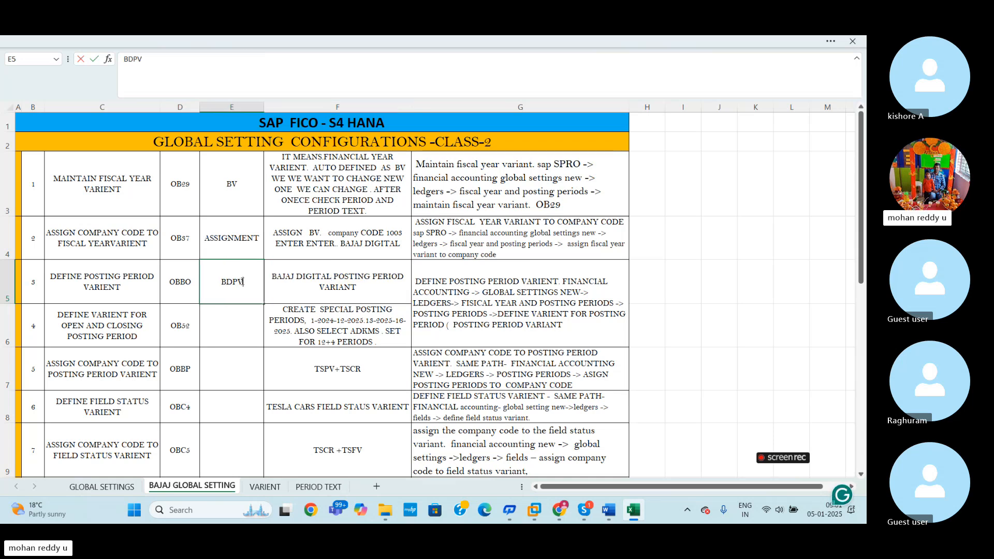
pyautogui.click(760, 328)
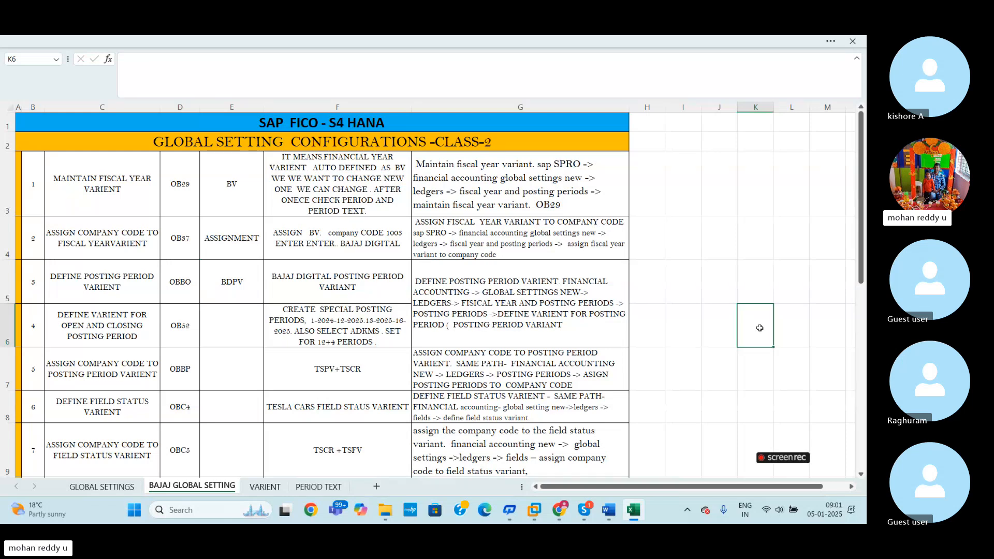
pyautogui.click(709, 318)
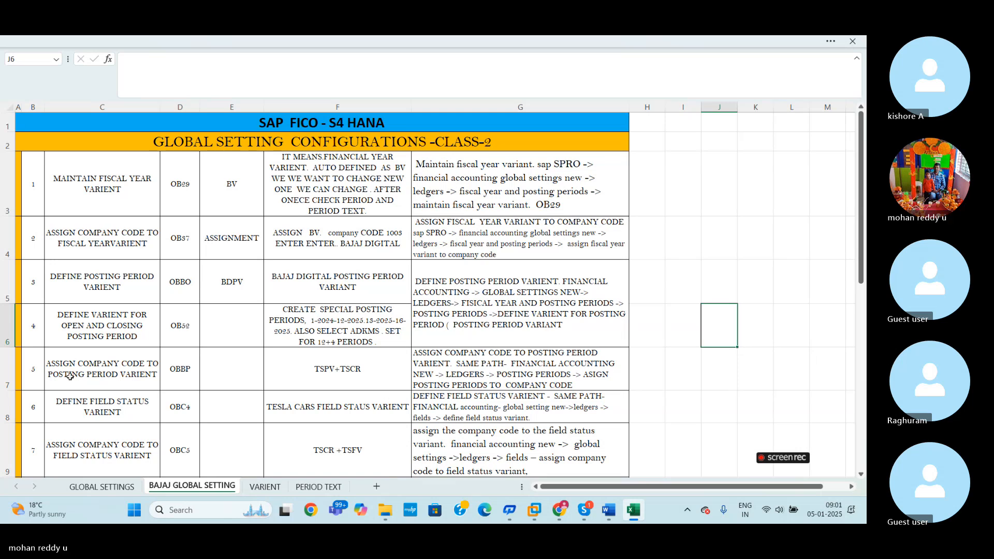
pyautogui.click(4, 334)
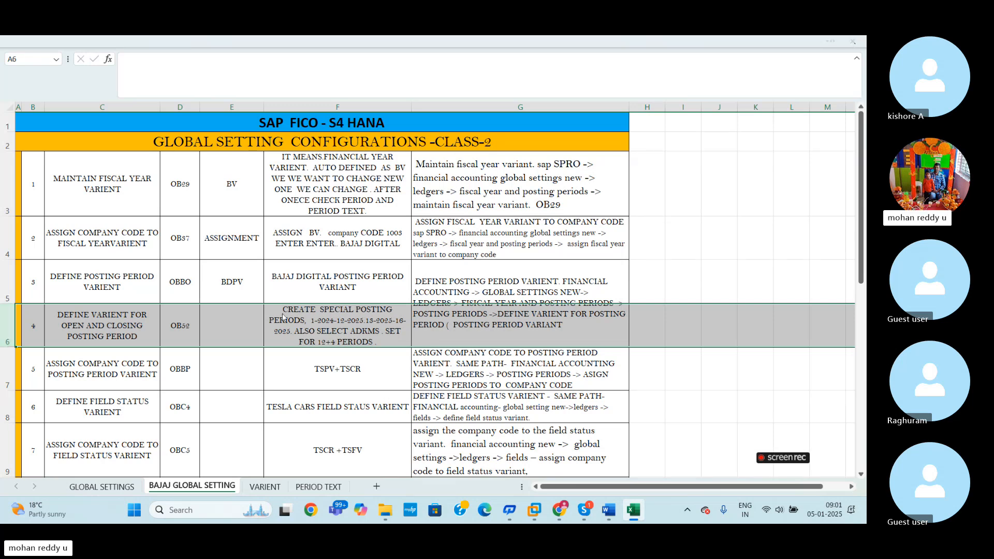
# - Switch back to SAP, leave the posting period variants and open the SAP Reference IMG through SPRO
pyautogui.hotkey('alt', 'Tab')
pyautogui.moveTo(635, 512)
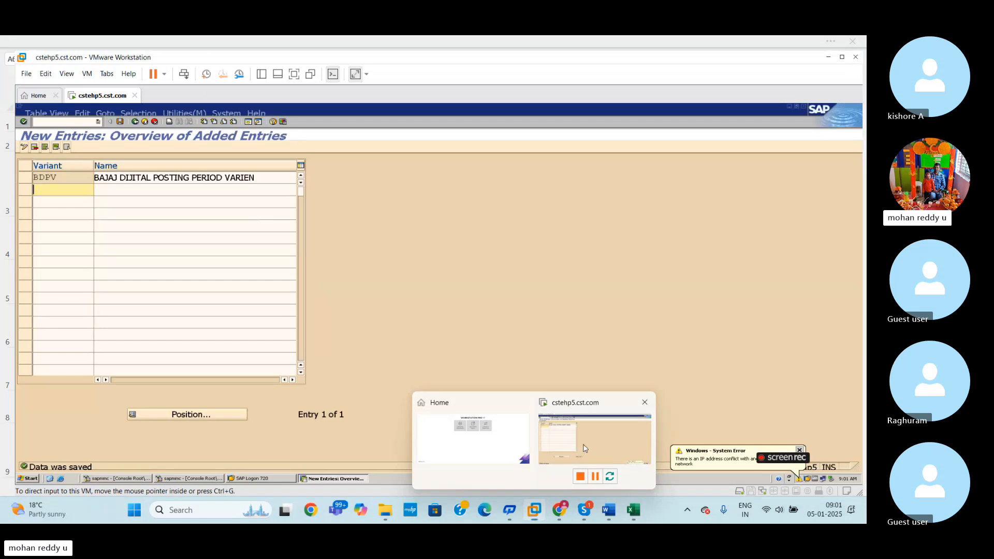
pyautogui.click(135, 123)
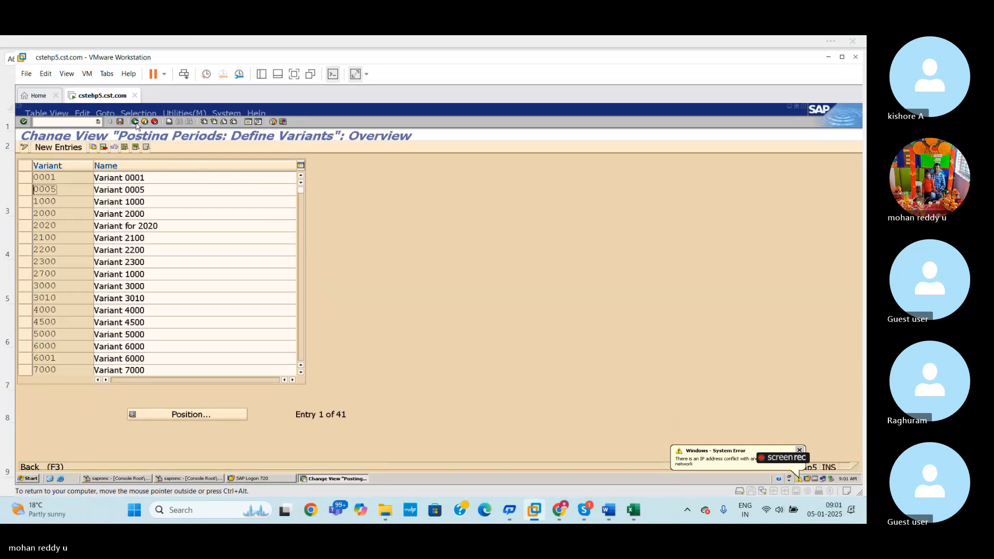
pyautogui.click(135, 123)
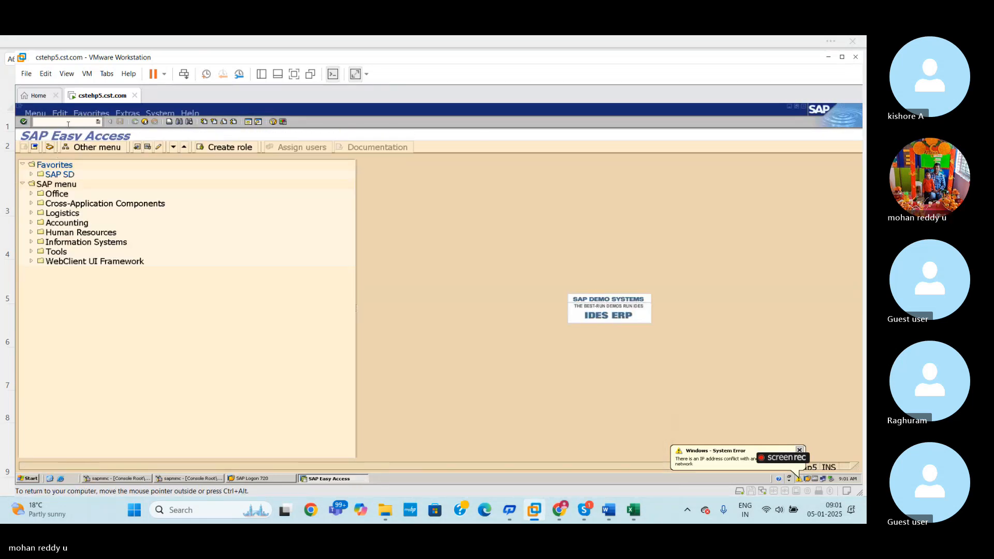
pyautogui.write('SPRO')
pyautogui.press('Return')
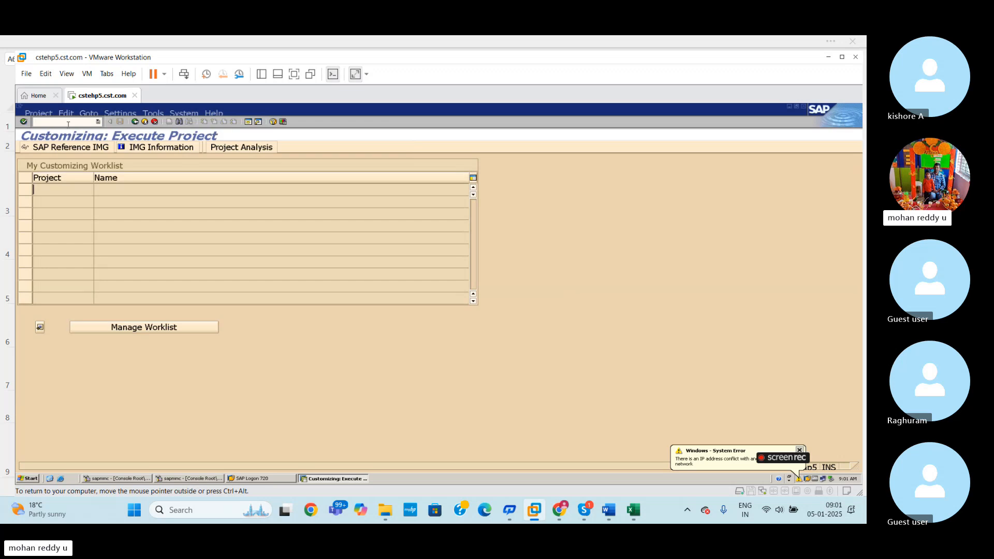
pyautogui.click(83, 148)
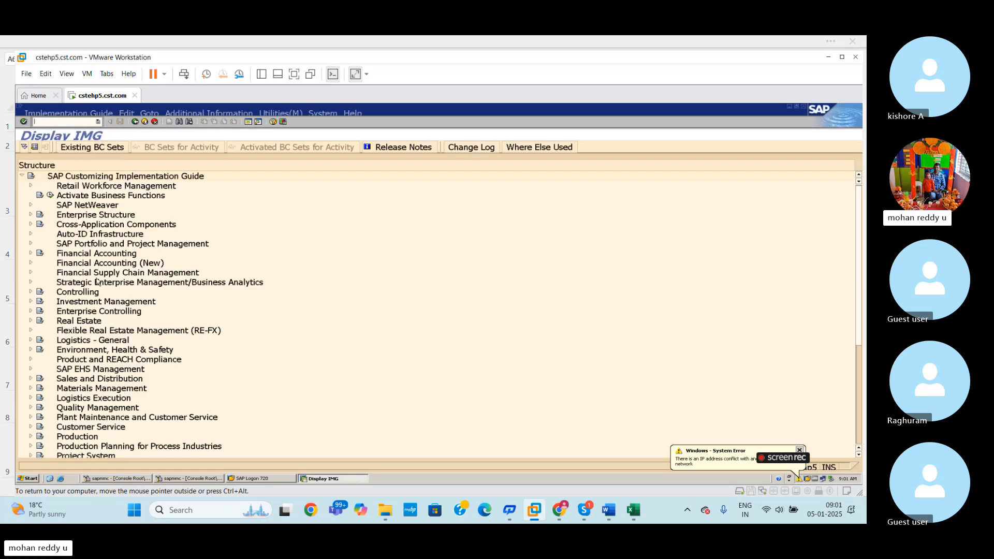
# - Expand Financial Accounting in the IMG, look through its Financial Accounting Global Settings node and collapse that node again
pyautogui.click(30, 254)
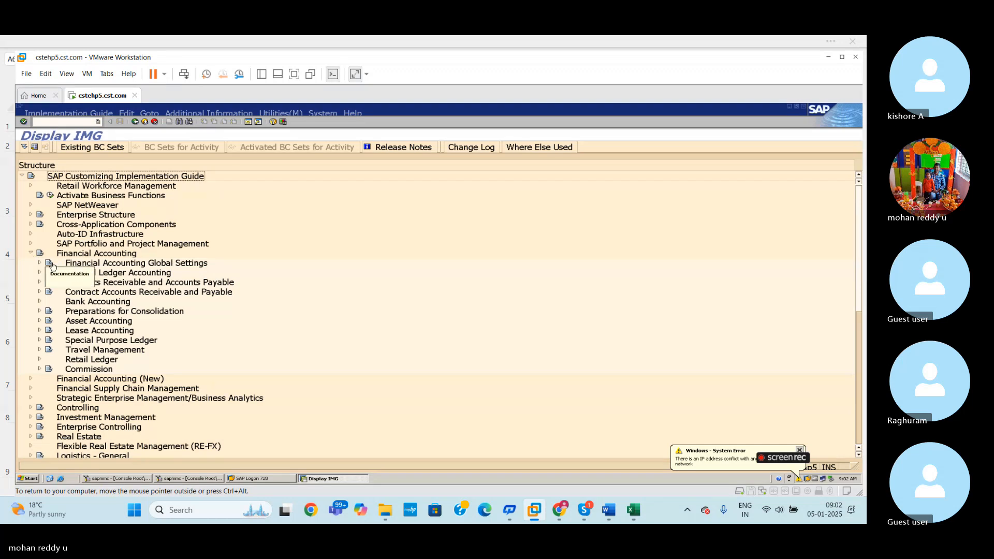
pyautogui.click(40, 263)
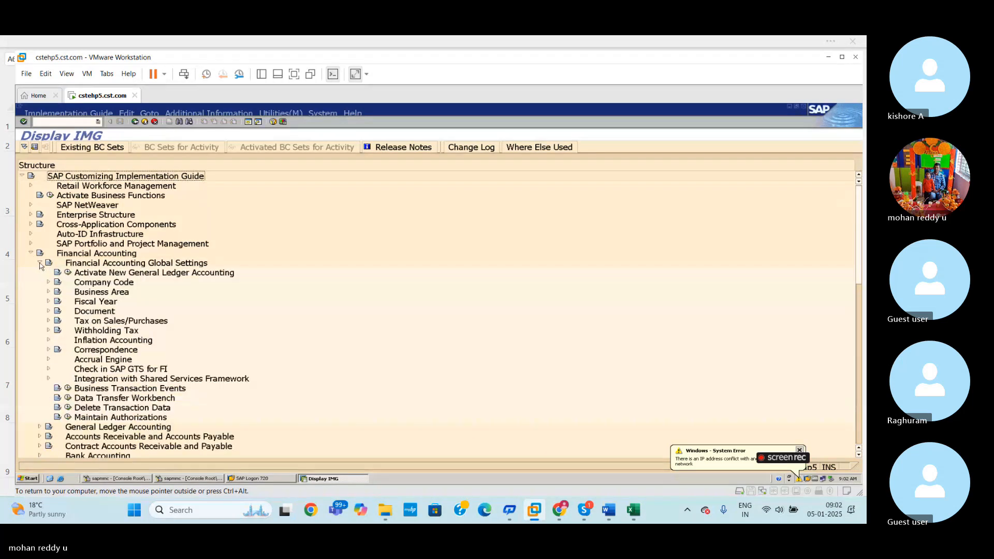
pyautogui.click(39, 264)
# - Check the posting period configuration path in column G of the Excel sheet and return to the SAP IMG
pyautogui.click(633, 511)
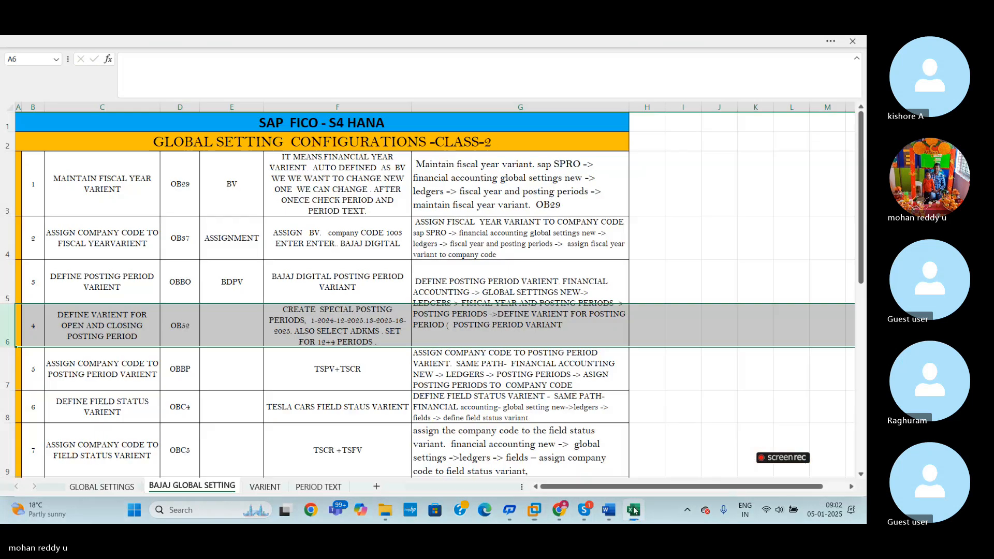
pyautogui.click(714, 367)
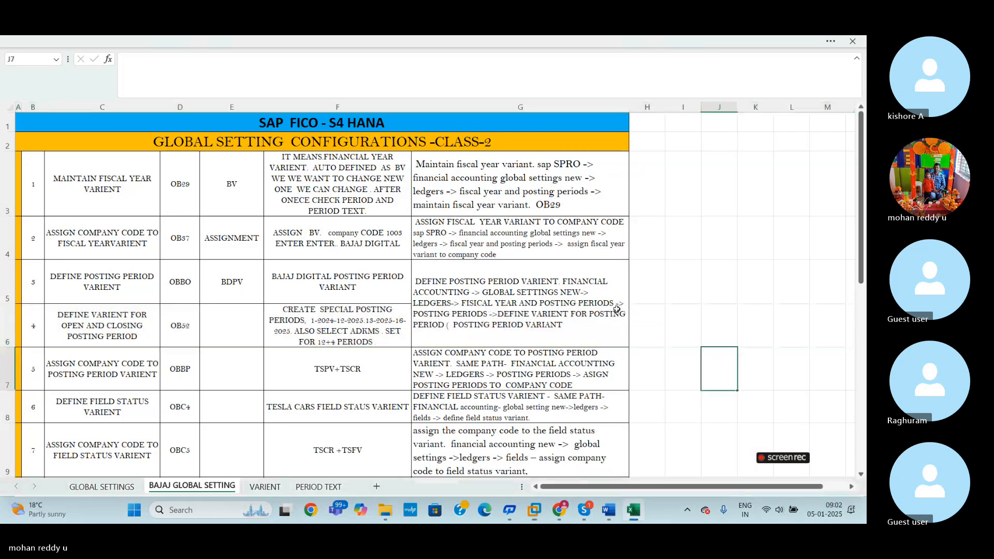
pyautogui.hotkey('alt', 'Tab')
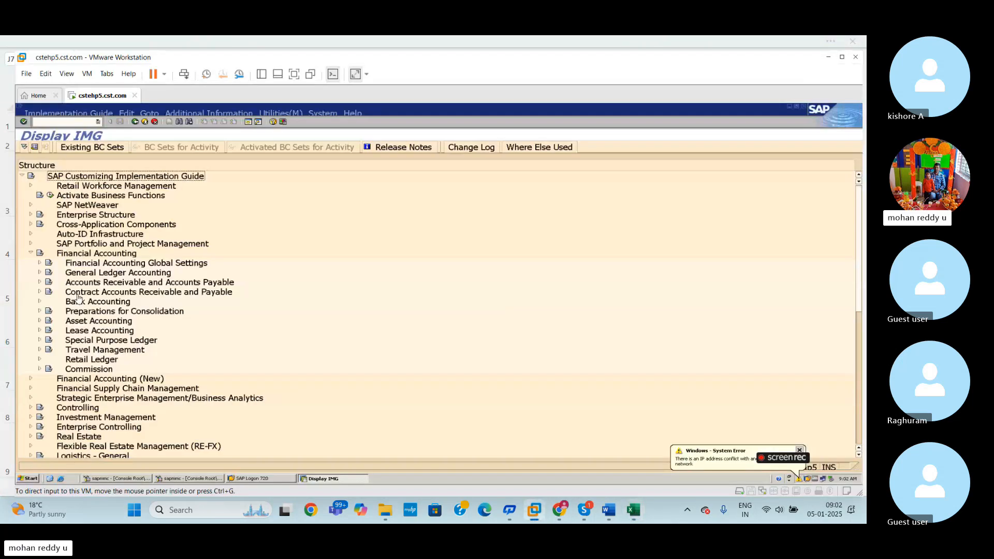
# - Expand Financial Accounting Global Settings, compare its nodes with the posting period path in the Excel sheet, and collapse it in the SAP IMG
pyautogui.click(40, 263)
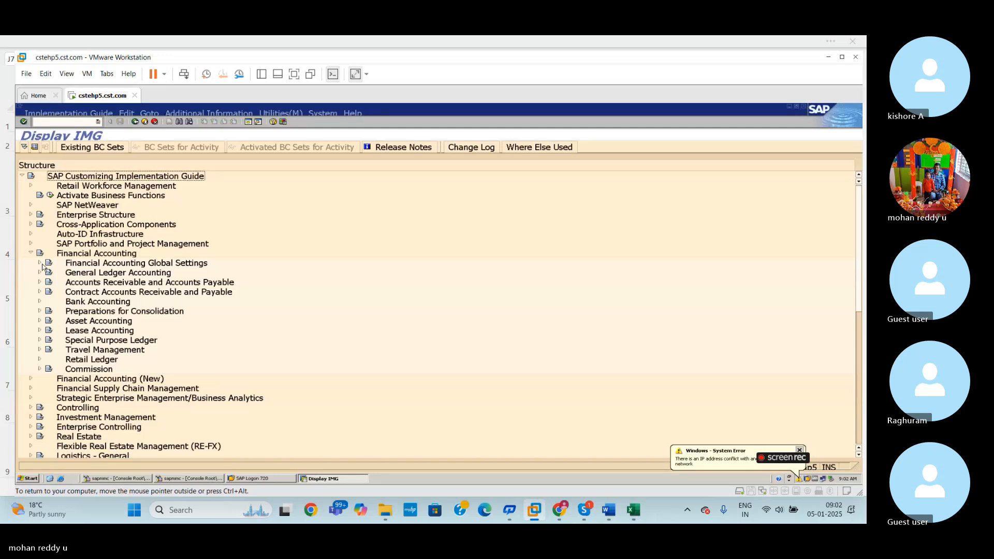
pyautogui.click(40, 263)
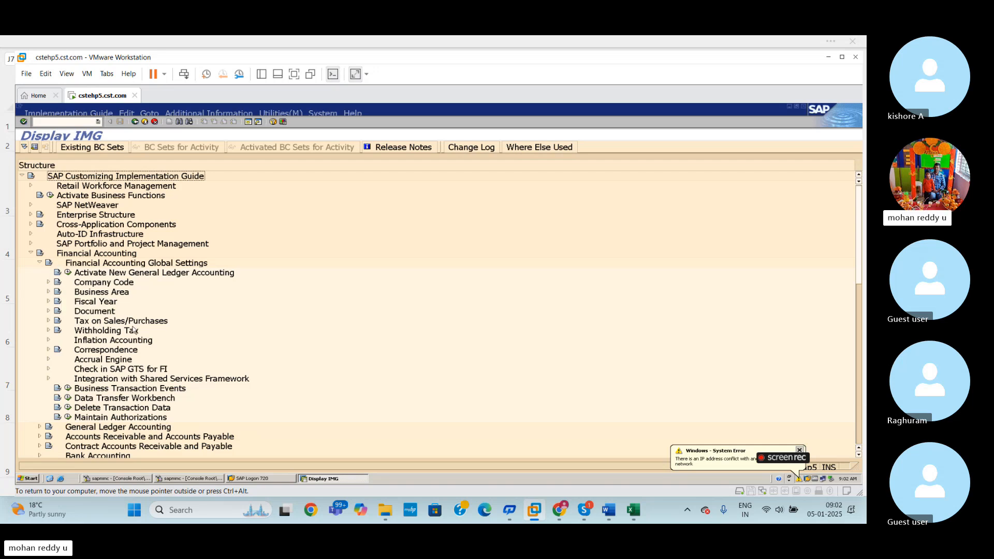
pyautogui.hotkey('alt', 'Tab')
pyautogui.click(634, 511)
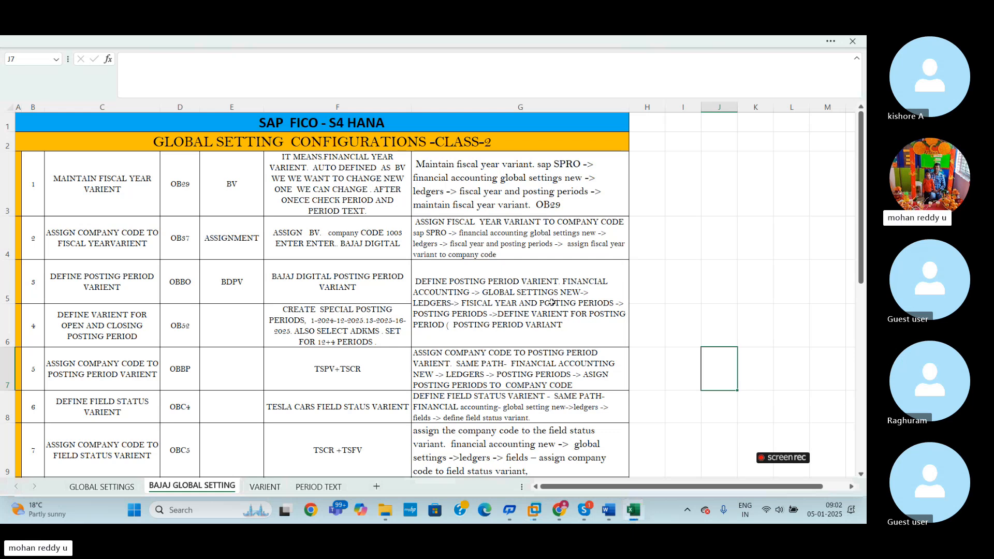
pyautogui.hotkey('alt', 'Tab')
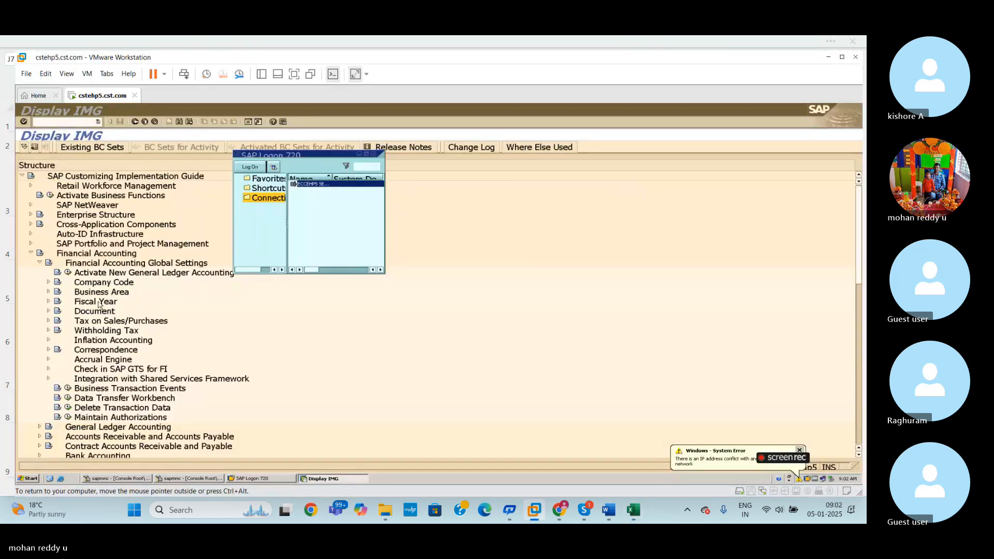
pyautogui.click(40, 263)
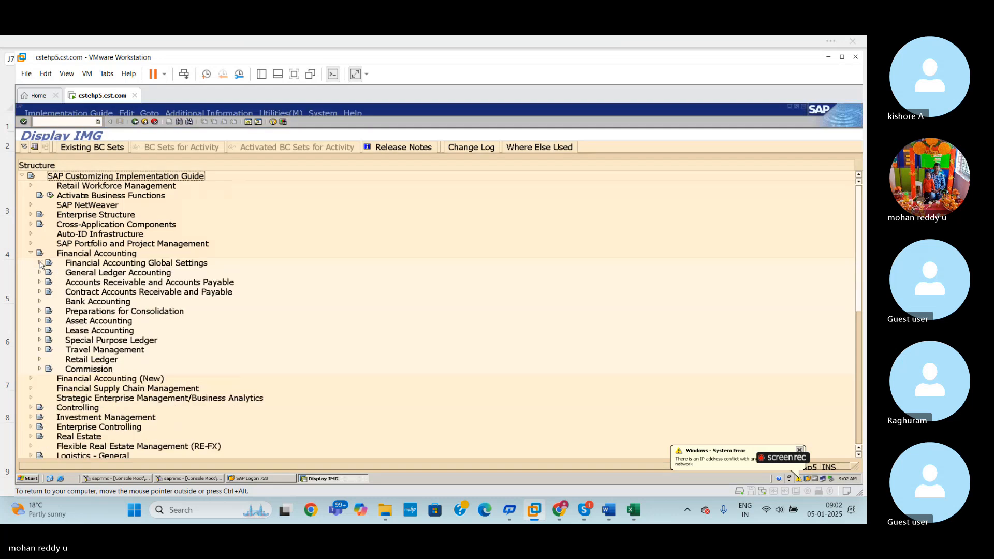
# - Look through the Financial Accounting Global Settings and General Ledger Accounting nodes, and collapse the whole Financial Accounting branch
pyautogui.click(39, 263)
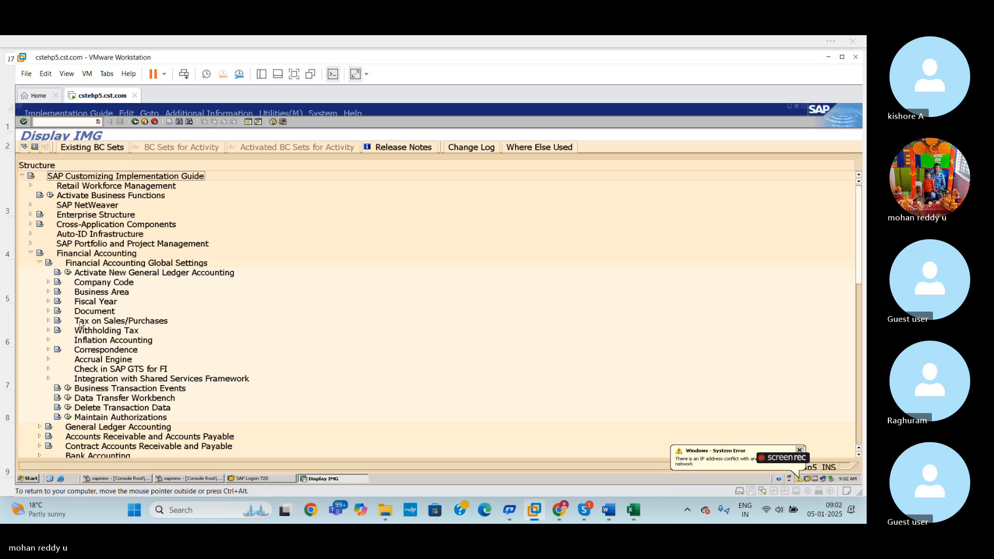
pyautogui.click(41, 263)
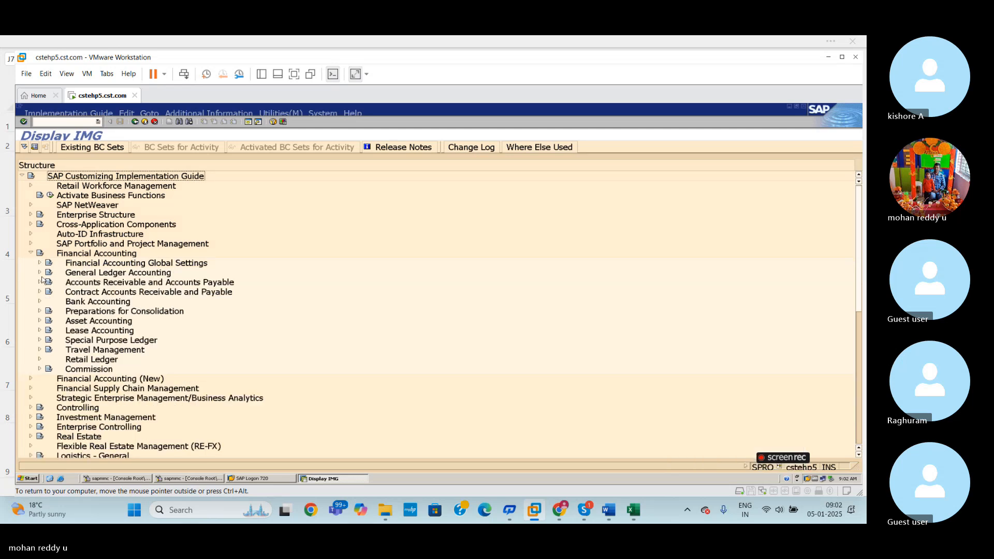
pyautogui.click(40, 273)
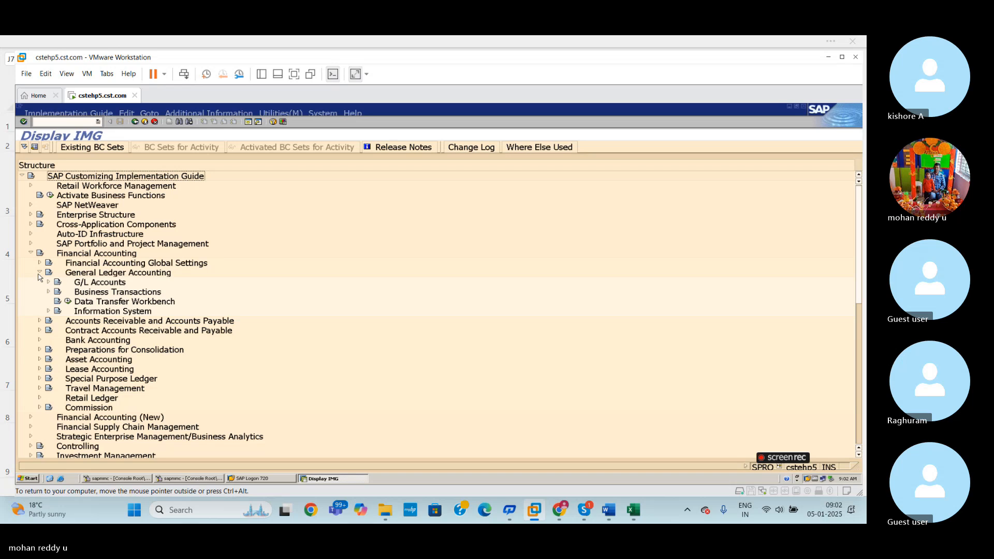
pyautogui.click(39, 273)
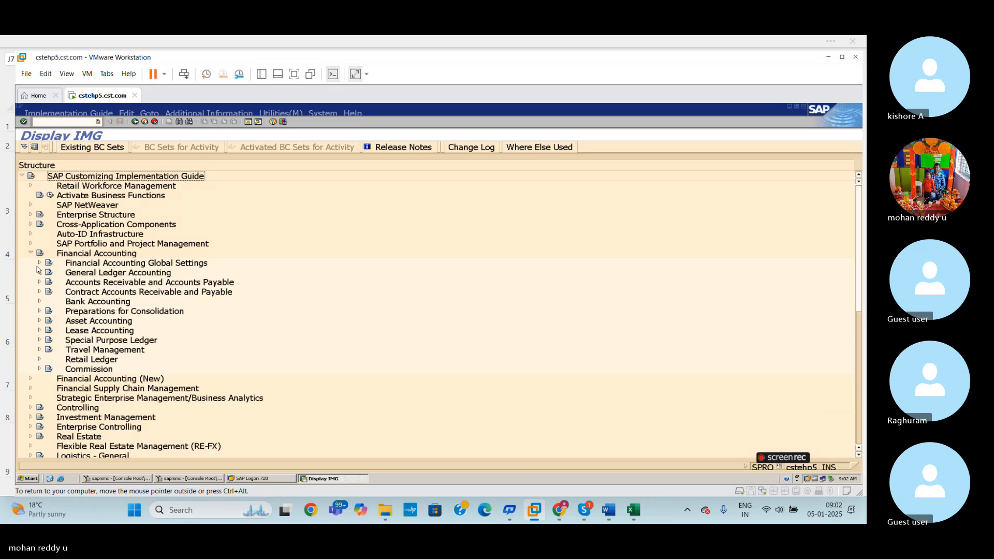
pyautogui.click(40, 264)
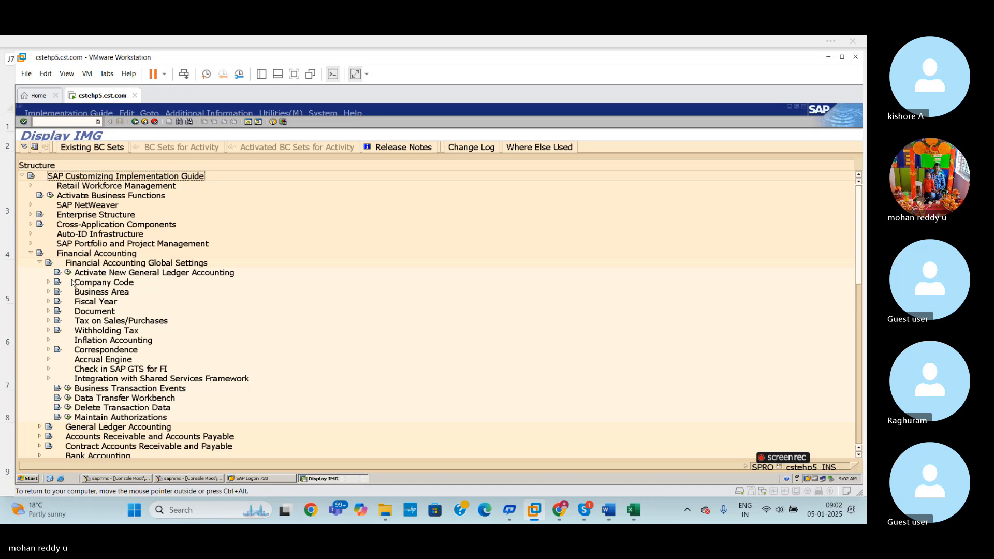
pyautogui.click(40, 263)
pyautogui.click(31, 254)
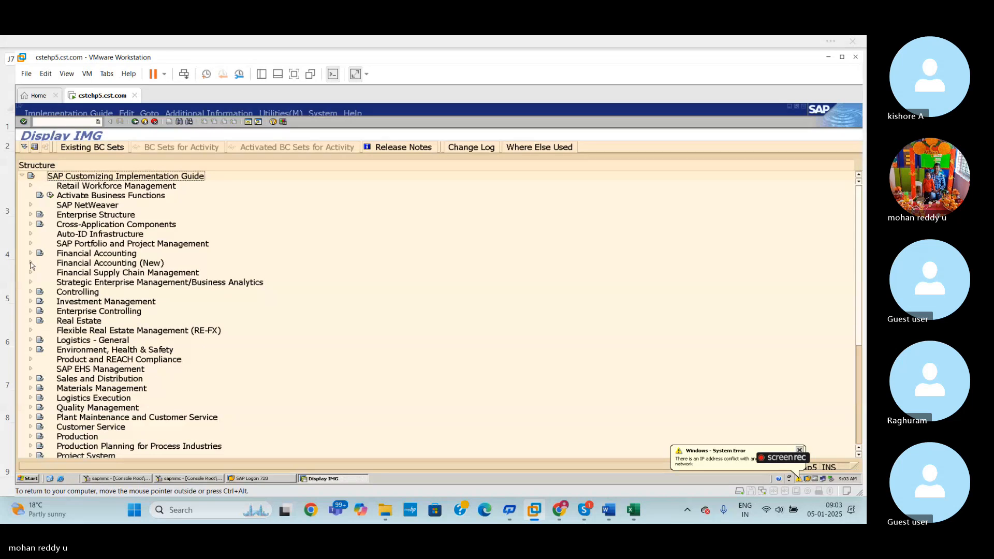
# - Expand Financial Accounting (New) down to Ledgers under Financial Accounting Global Settings (New), and look through the Ledger node
pyautogui.click(30, 263)
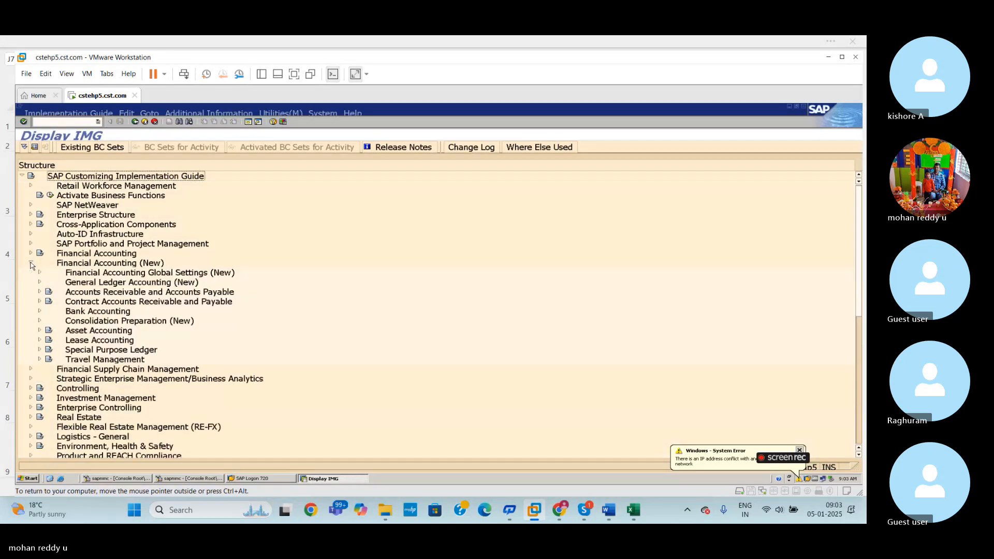
pyautogui.click(40, 273)
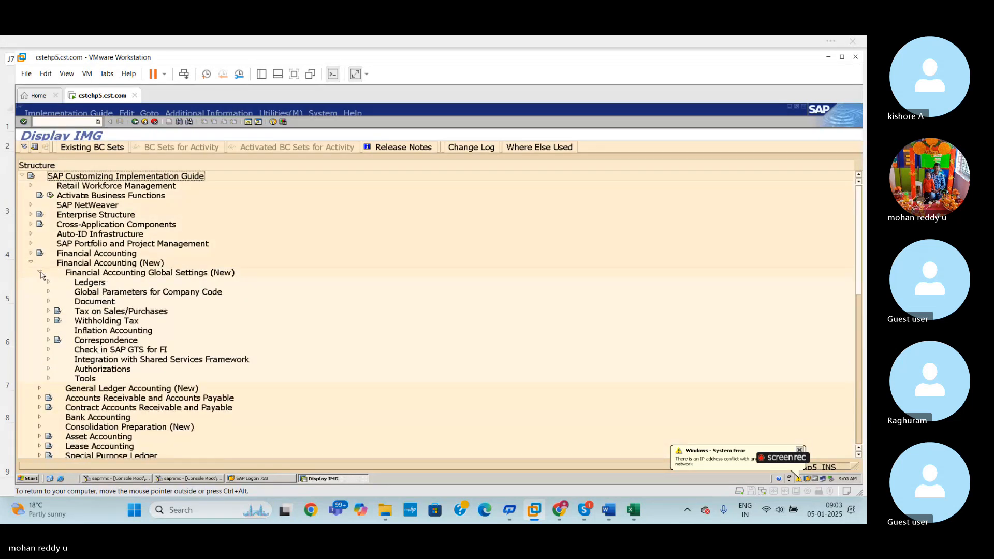
pyautogui.click(49, 282)
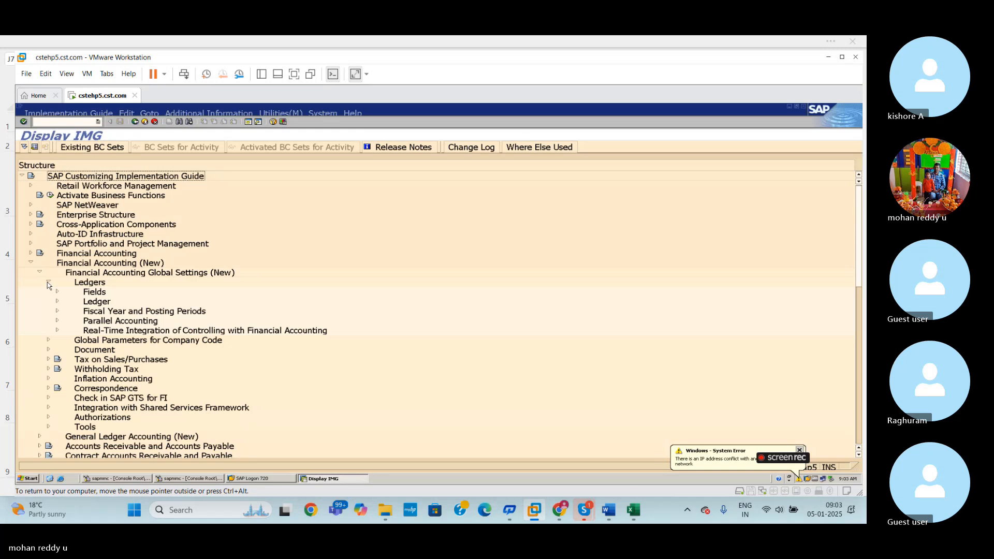
pyautogui.click(57, 302)
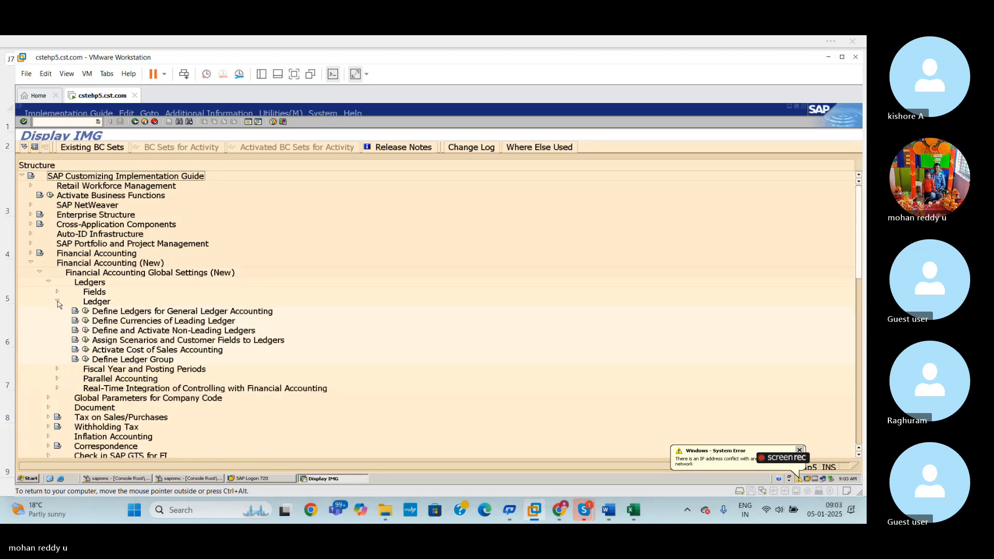
pyautogui.click(57, 301)
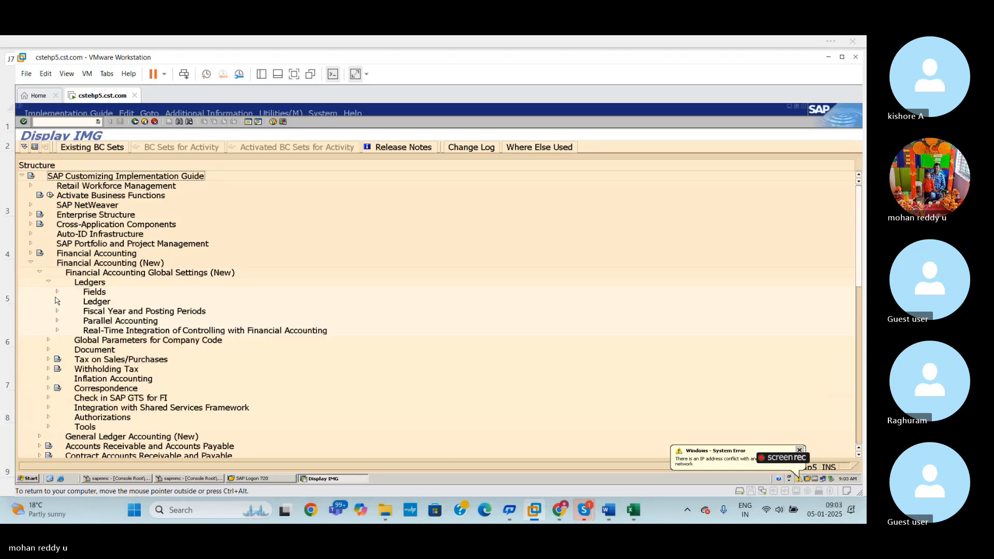
# - Check the posting period configuration path in the Excel sheet again, return to the SAP IMG and expand the Ledger node
pyautogui.click(643, 510)
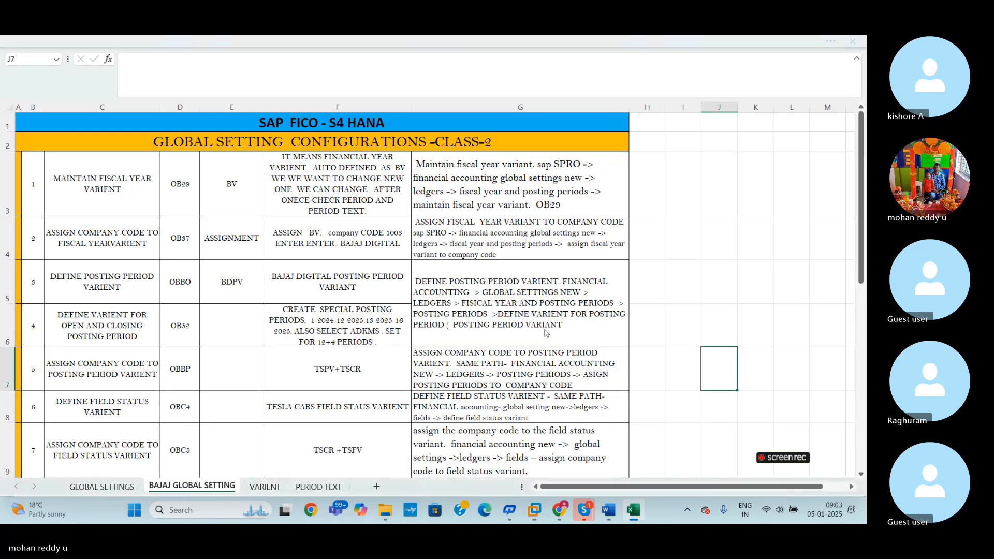
pyautogui.hotkey('alt', 'Tab')
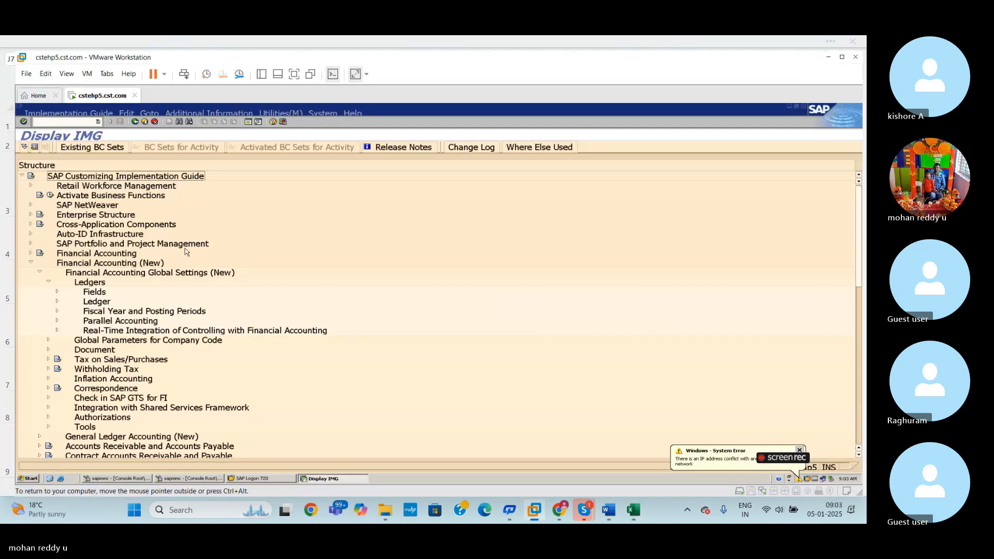
pyautogui.click(57, 302)
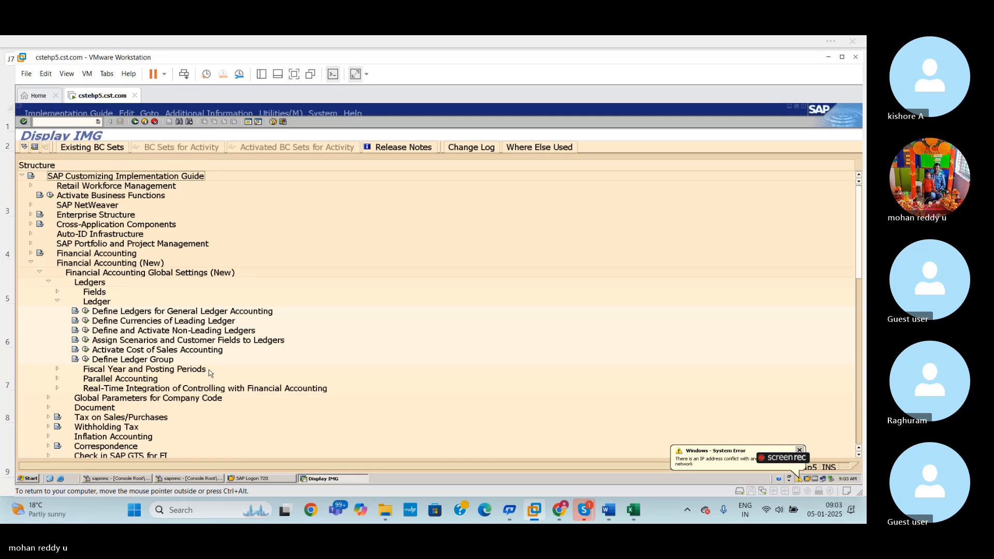
# - Leave the IMG and reopen the posting period variants overview with the previously used transaction /NOBBO
pyautogui.click(98, 122)
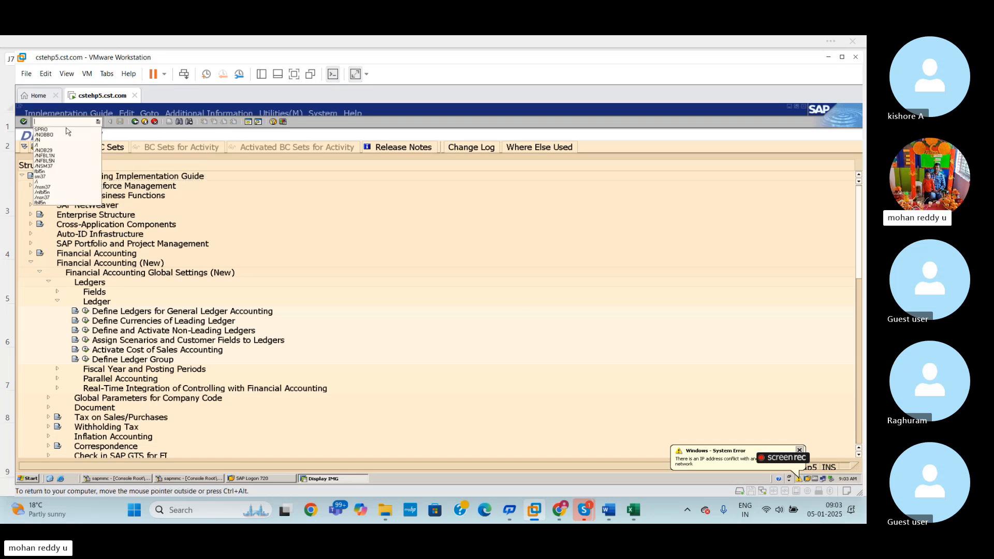
pyautogui.click(98, 122)
pyautogui.click(98, 121)
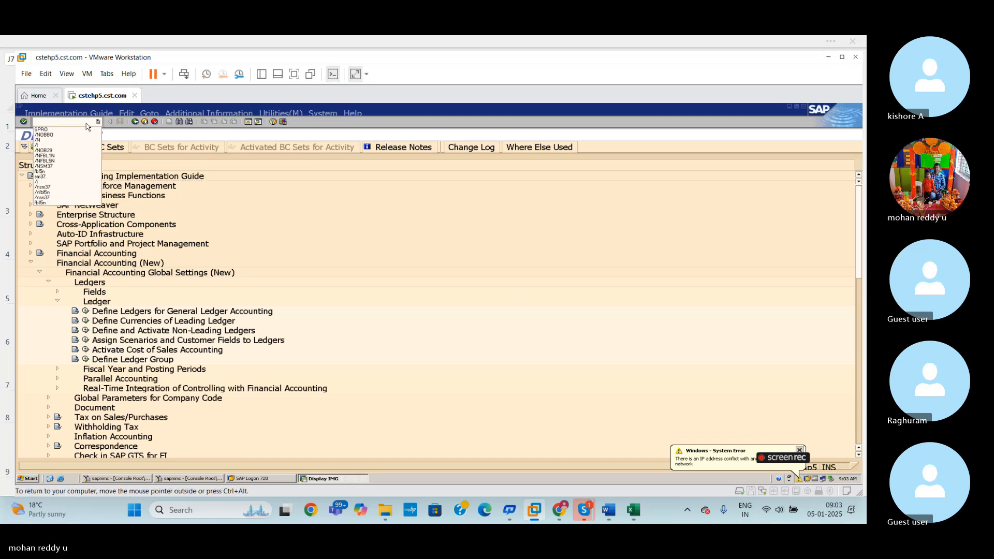
pyautogui.click(53, 139)
pyautogui.press('Return')
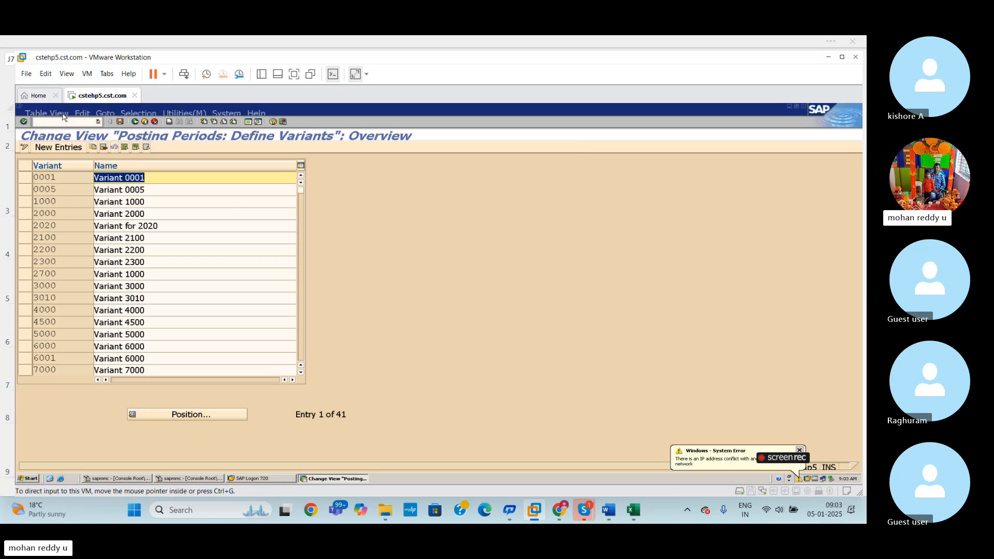
# - Open the posting period time intervals overview with transaction /NOB52
pyautogui.click(87, 122)
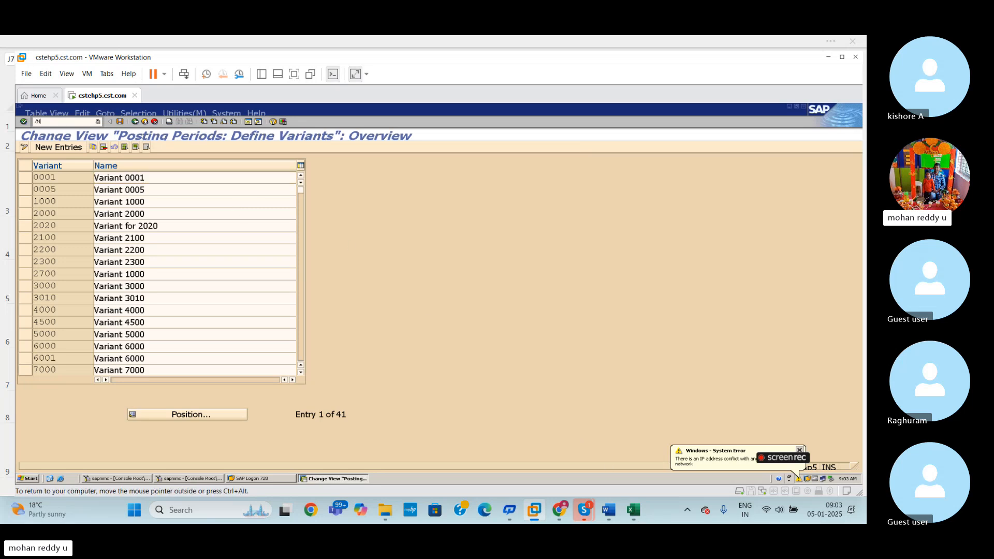
pyautogui.write('/NOB52')
pyautogui.press('Return')
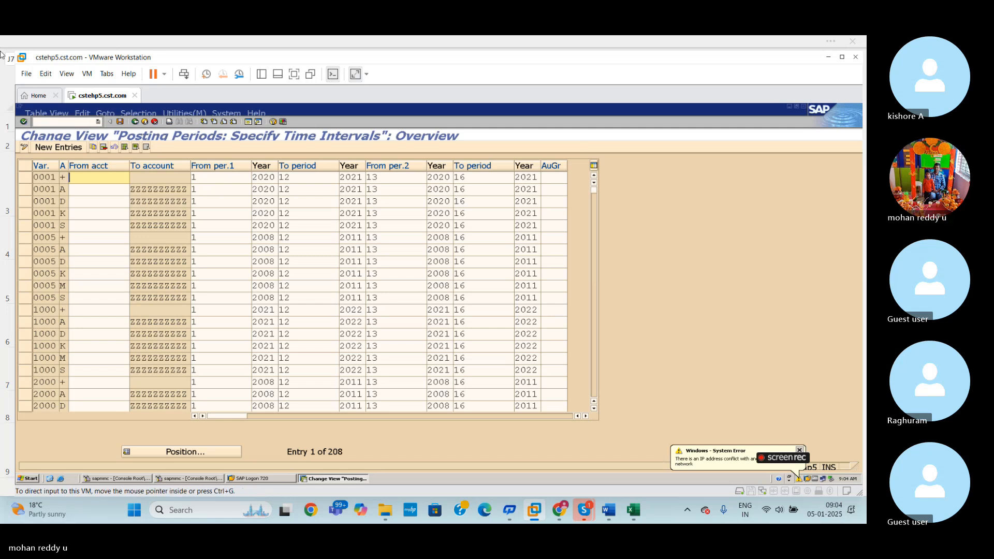
# - Start new time interval entries with variant BDPV in the first row and list the possible account types for it
pyautogui.click(57, 149)
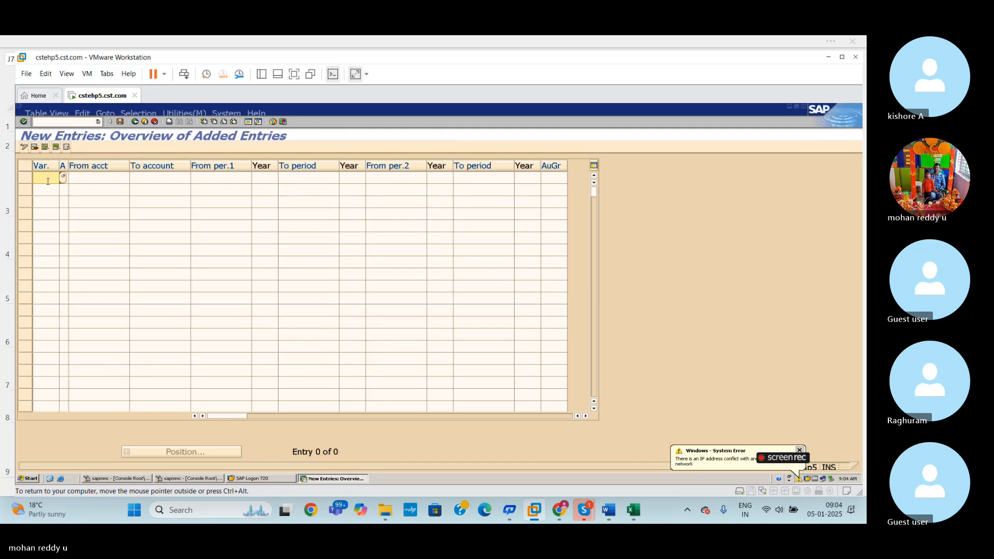
pyautogui.write('BDPV')
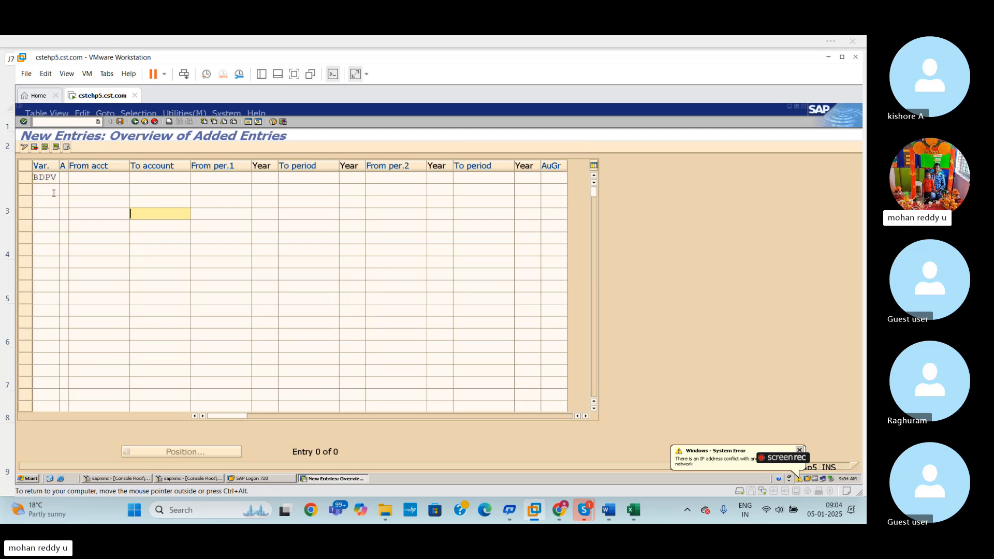
pyautogui.press('Tab')
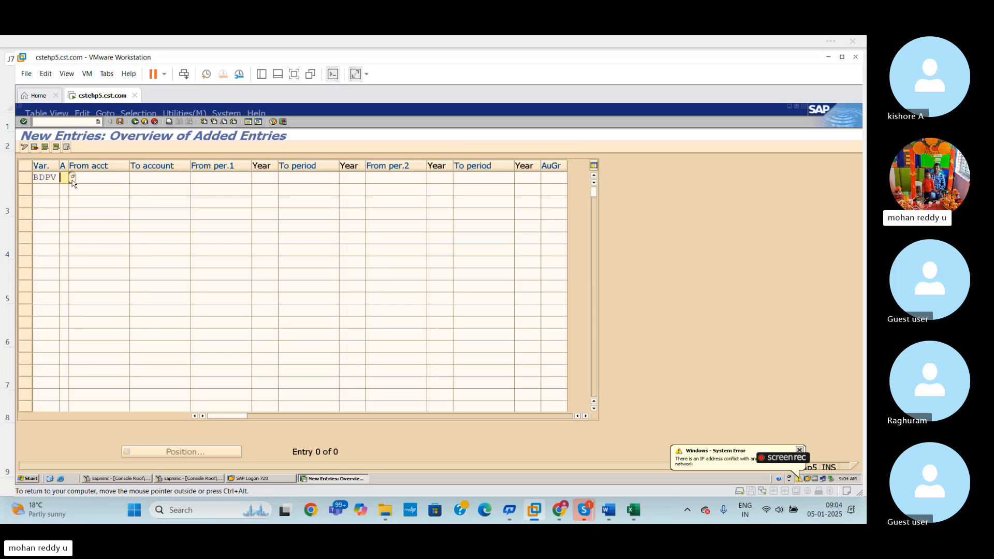
pyautogui.click(72, 177)
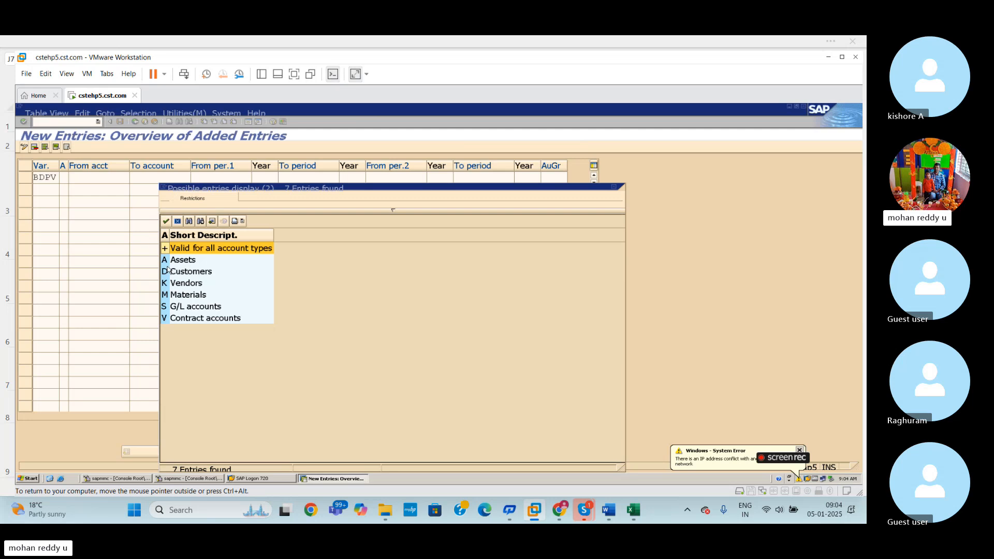
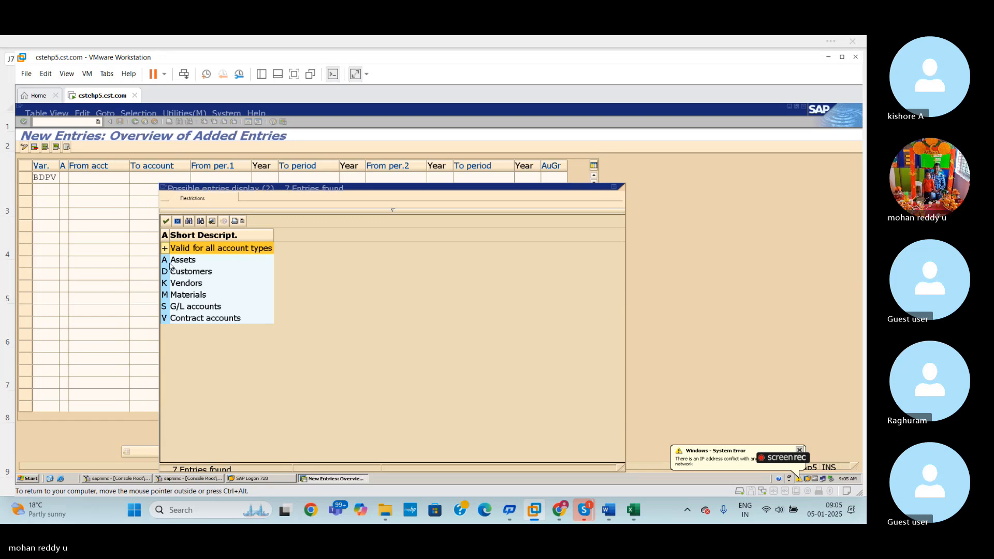
# - Set the first BDPV row to account type A (Assets), with the first interval from period 1 of 2024 to period 12 of 2025
pyautogui.click(164, 261)
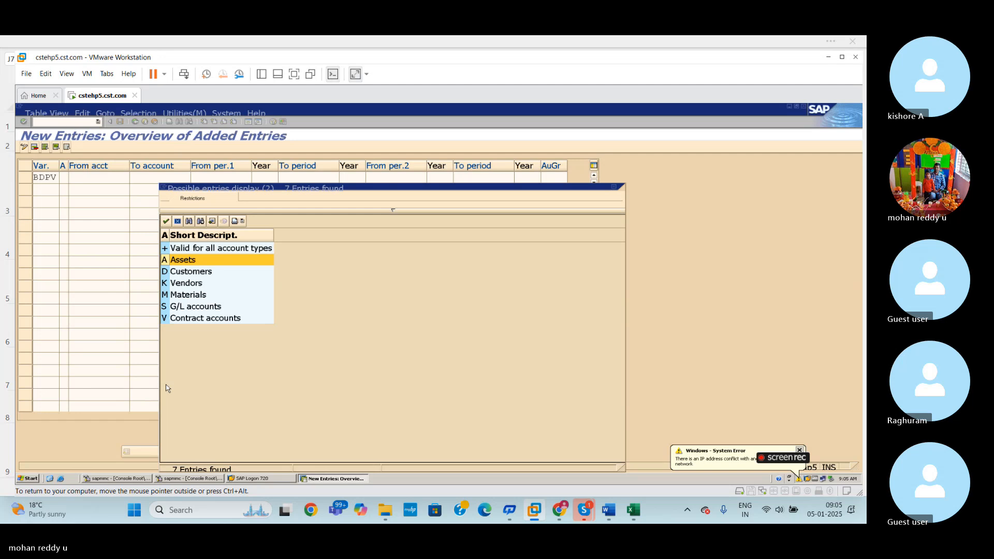
pyautogui.press('Return')
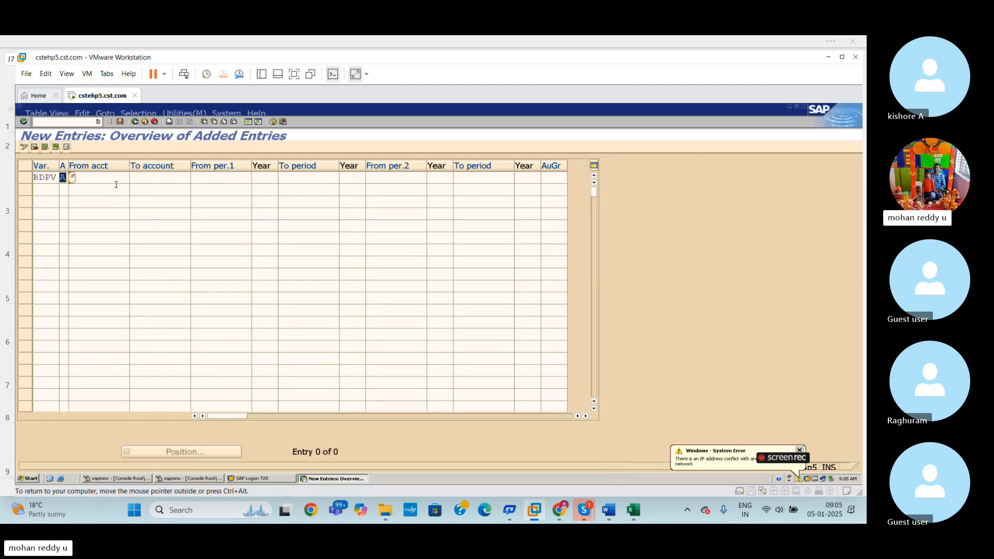
pyautogui.click(96, 180)
pyautogui.click(235, 178)
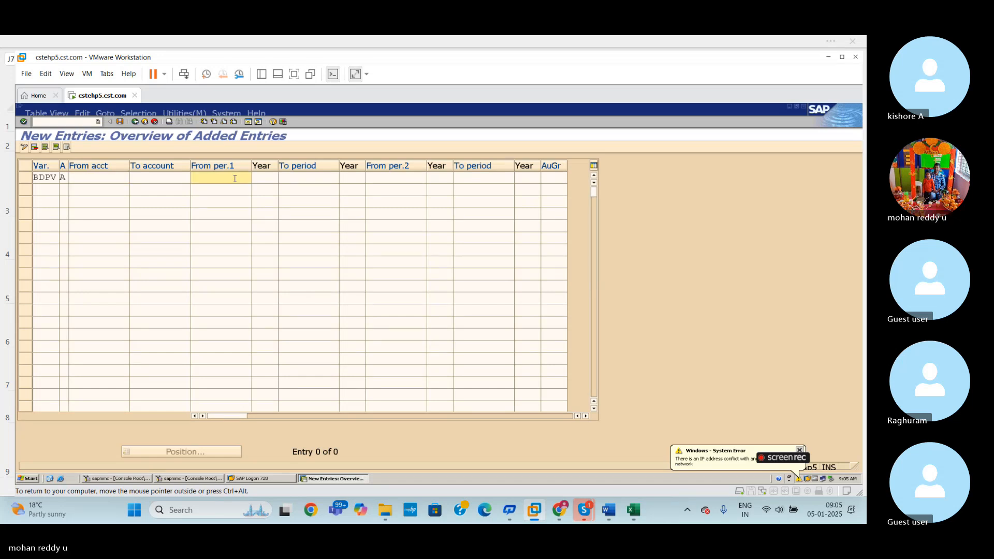
pyautogui.write('1')
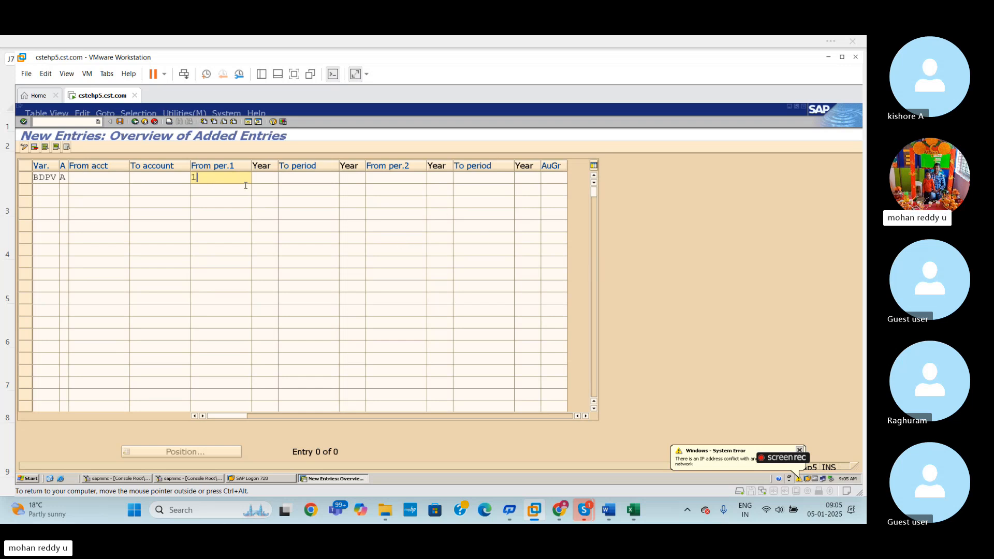
pyautogui.click(268, 178)
pyautogui.write('2024')
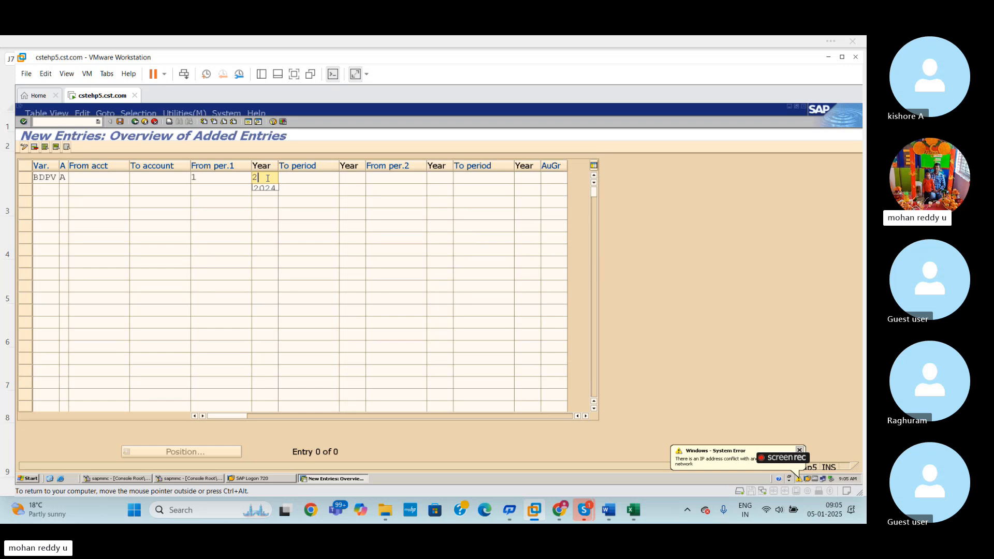
pyautogui.click(328, 225)
pyautogui.click(311, 177)
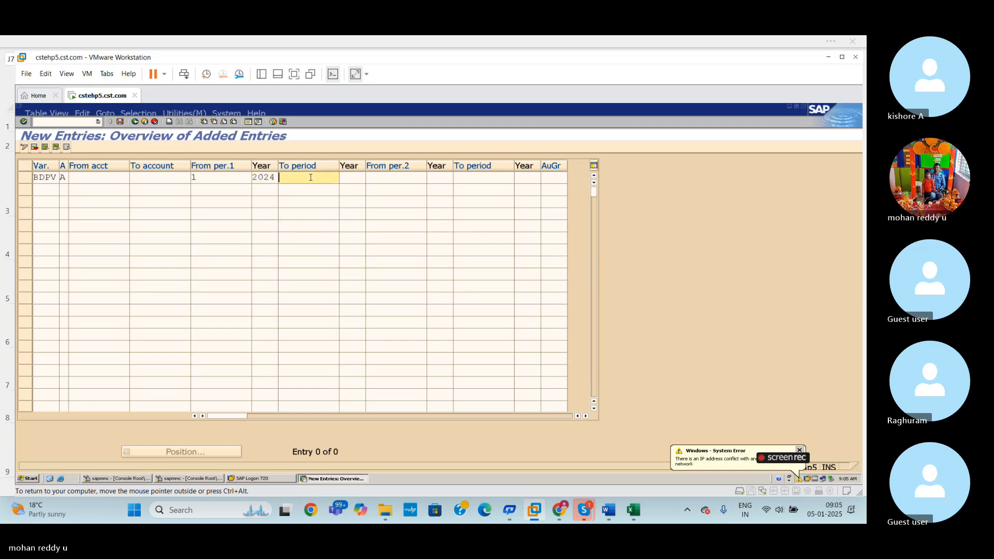
pyautogui.write('12')
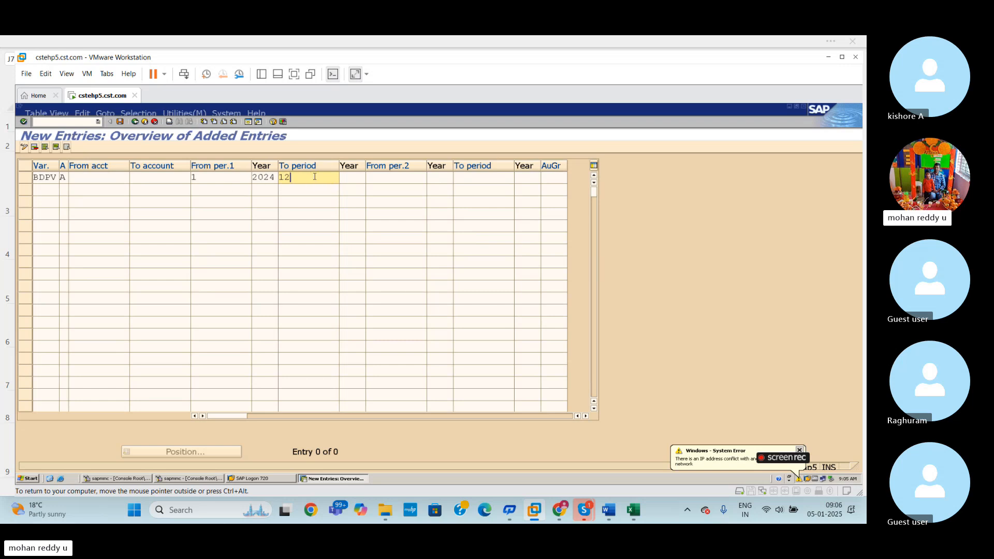
pyautogui.click(361, 178)
pyautogui.write('2025')
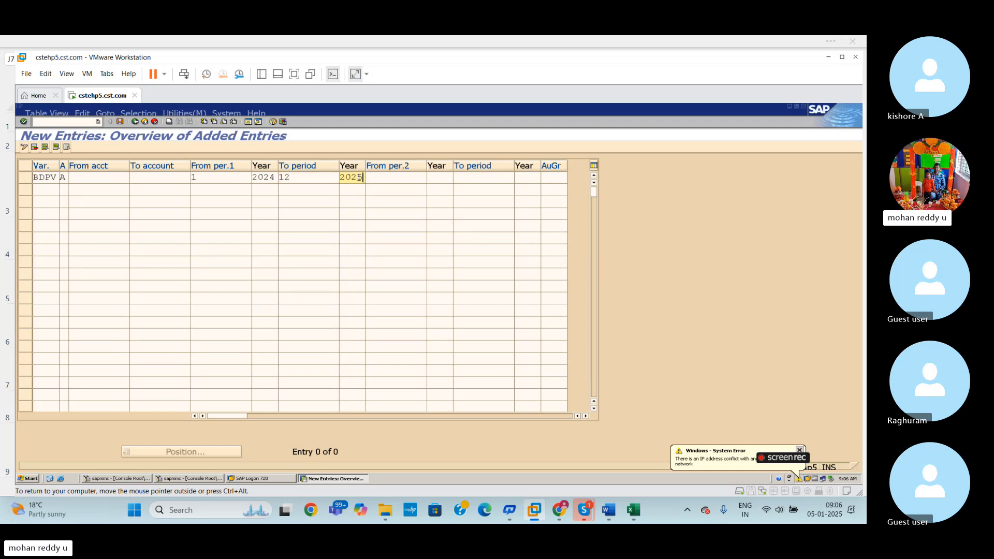
# - Set the second interval of the BDPV Assets row from period 13 of 2025 to period 16 of 2025
pyautogui.click(409, 191)
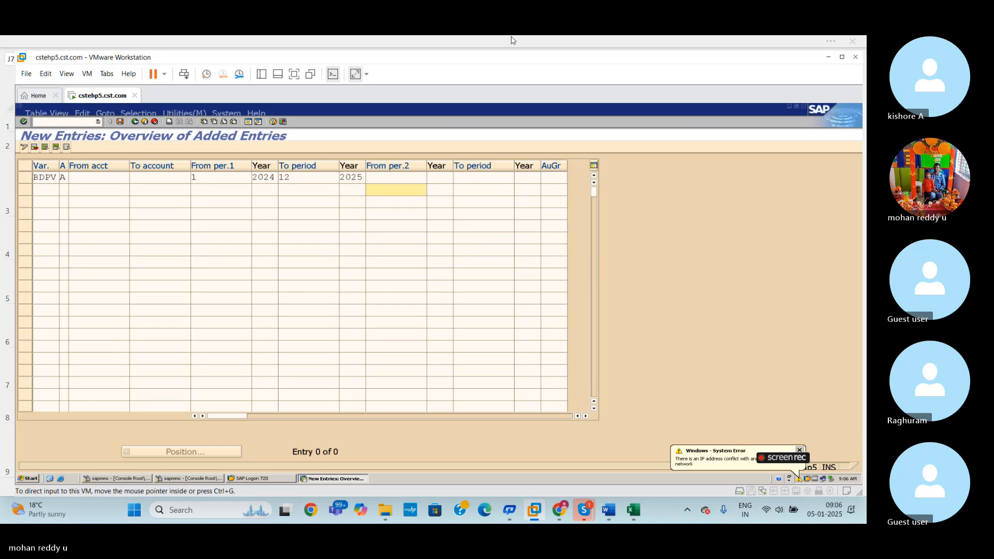
pyautogui.click(389, 176)
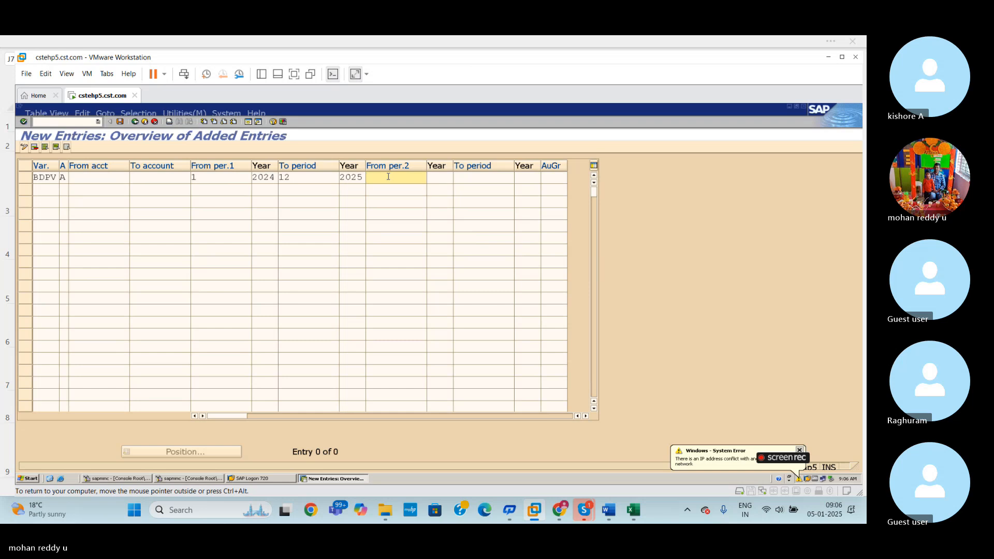
pyautogui.write('13')
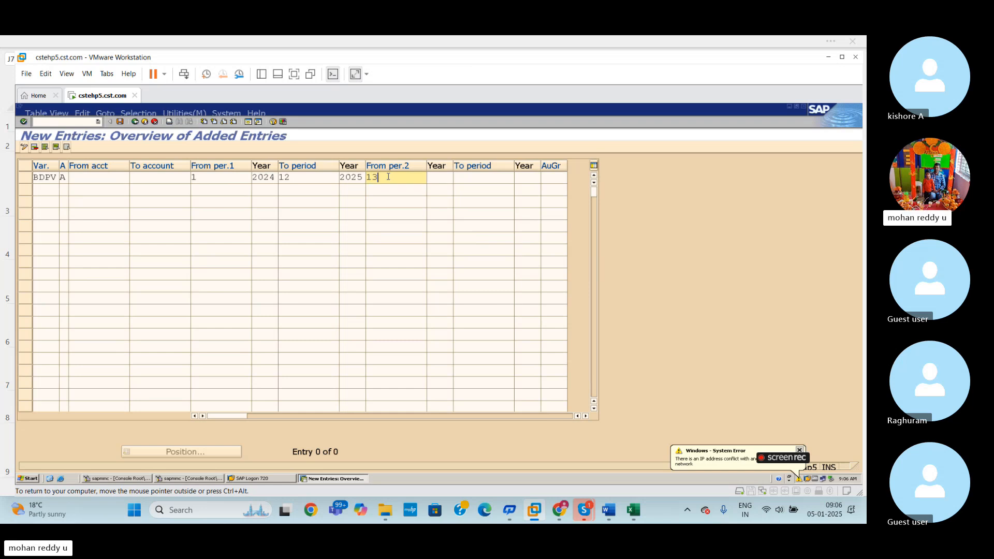
pyautogui.click(436, 178)
pyautogui.write('2025')
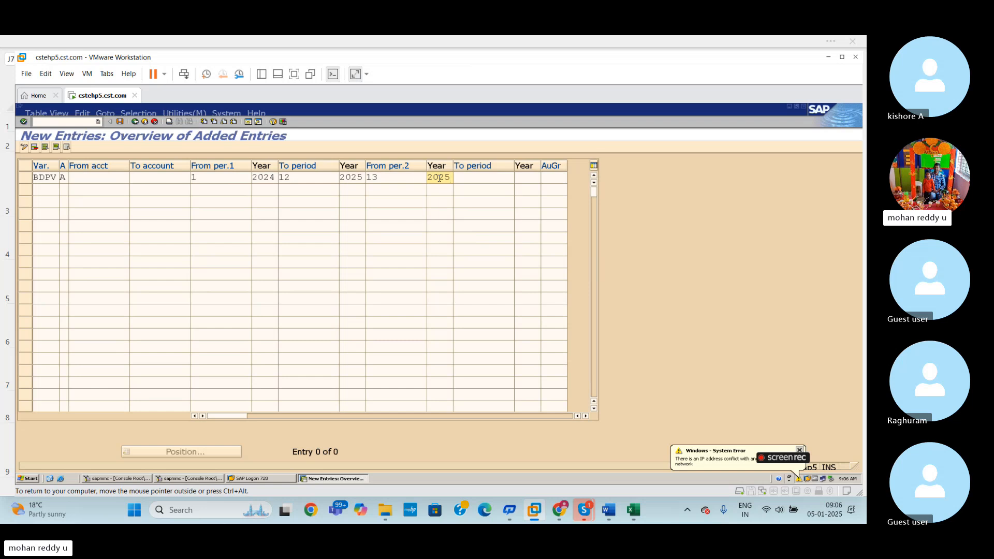
pyautogui.click(479, 179)
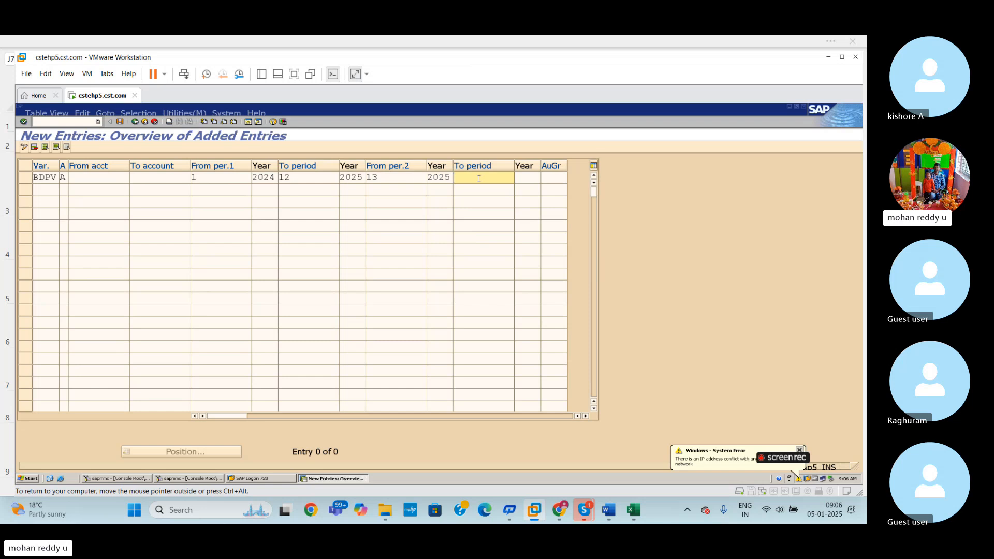
pyautogui.write('16')
pyautogui.click(529, 176)
pyautogui.write('2025')
pyautogui.click(381, 176)
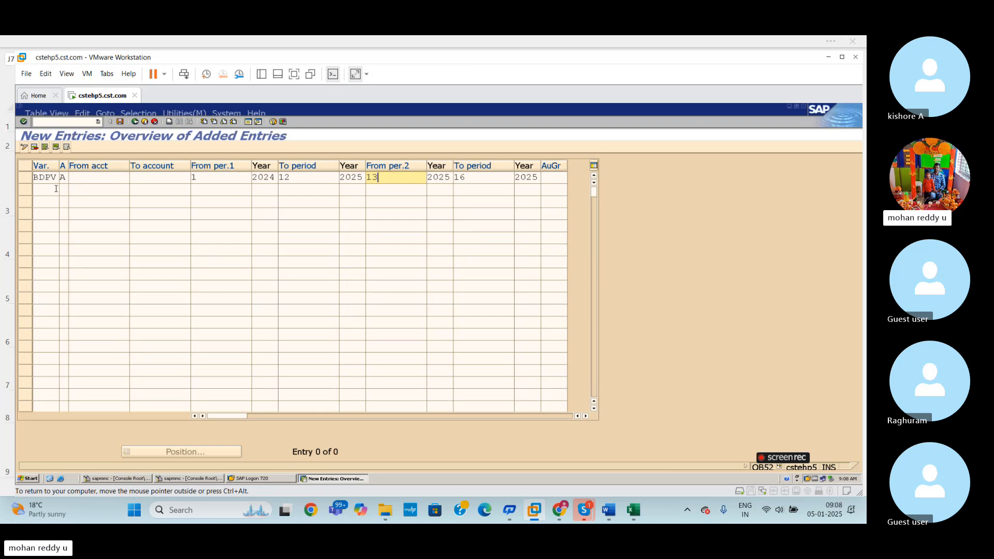
# - Start a second row for variant BDPV with account type D (Customers)
pyautogui.click(47, 188)
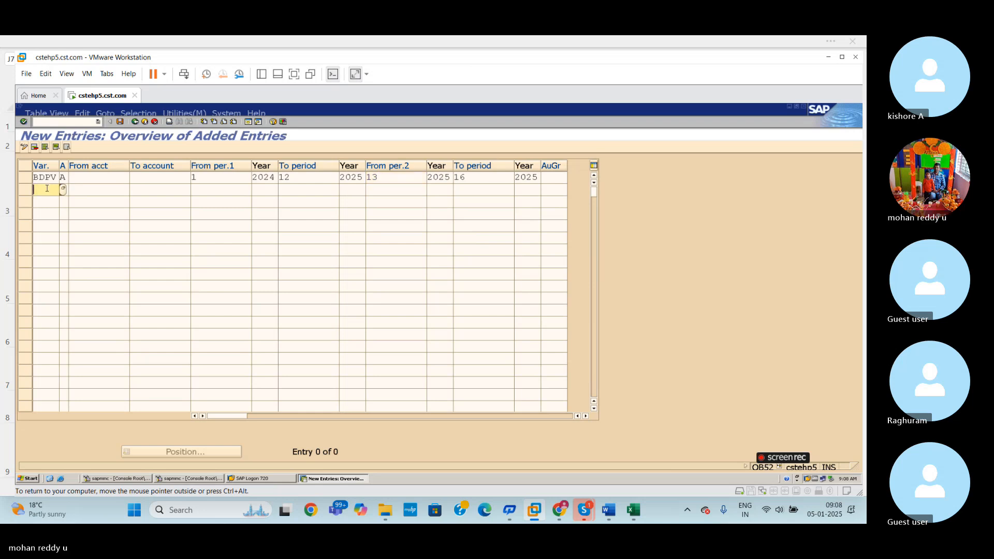
pyautogui.write('BD')
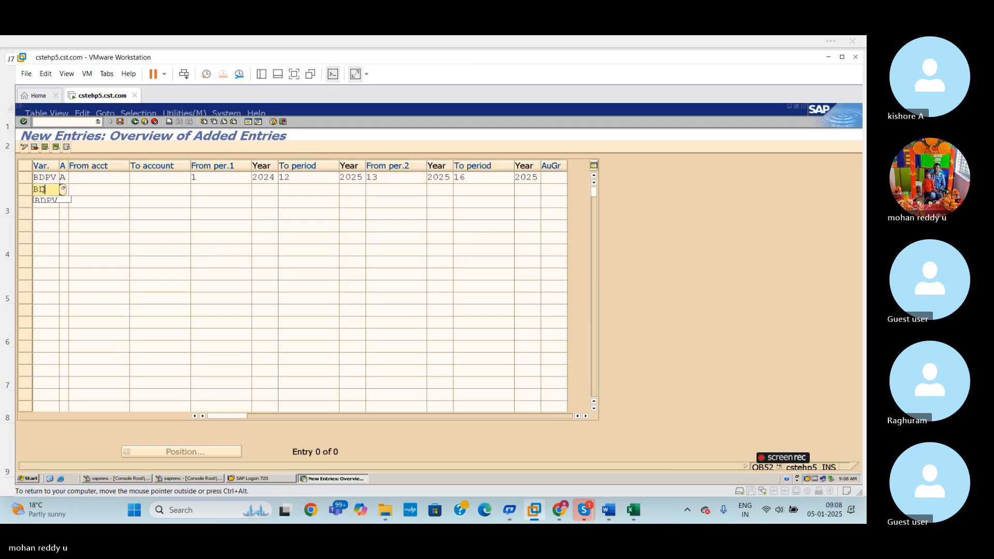
pyautogui.click(58, 201)
pyautogui.click(63, 189)
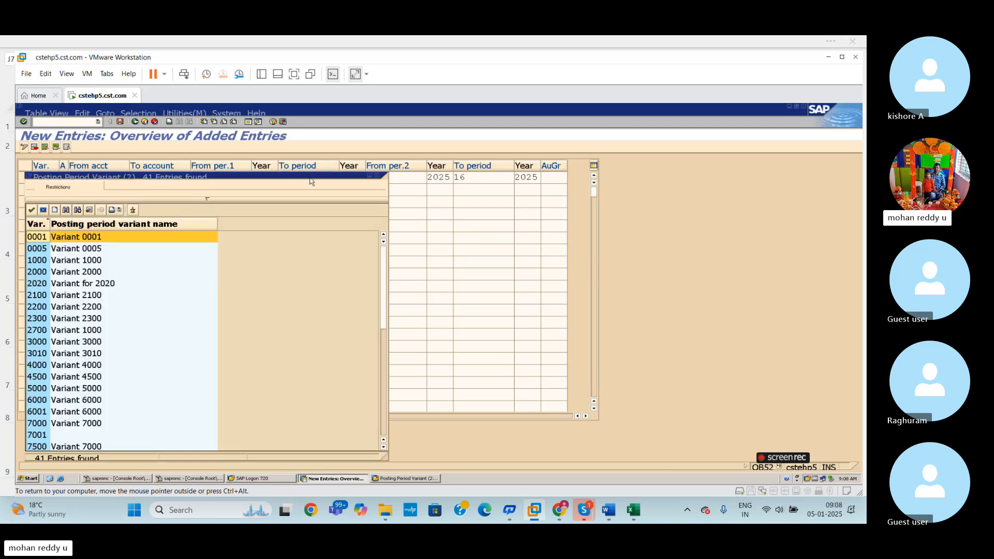
pyautogui.click(377, 177)
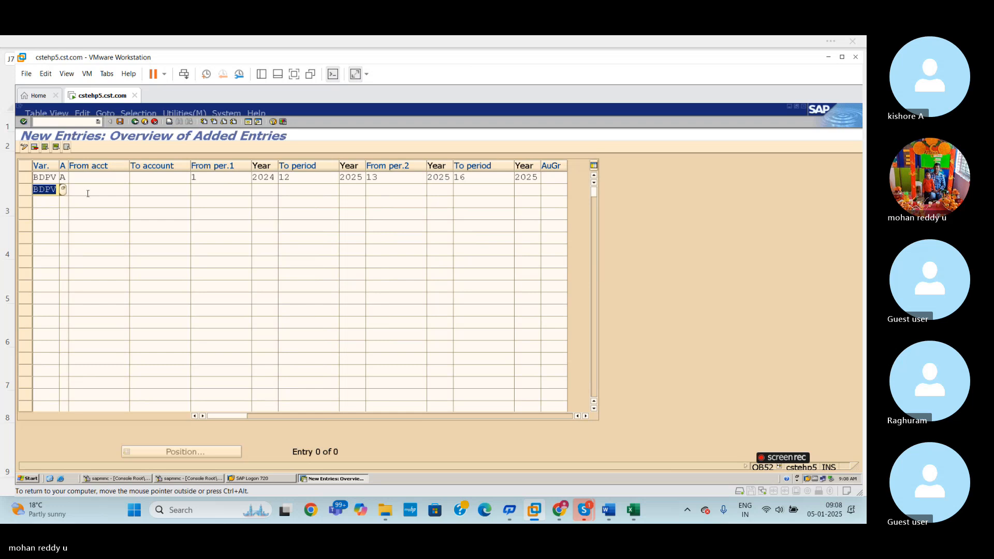
pyautogui.click(66, 190)
pyautogui.click(72, 190)
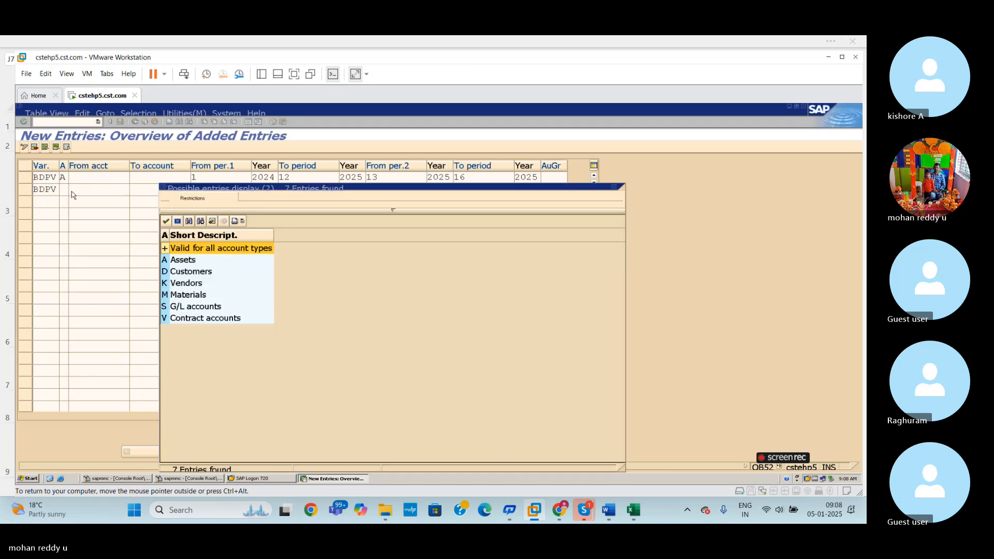
pyautogui.press('Down')
pyautogui.press('Down')
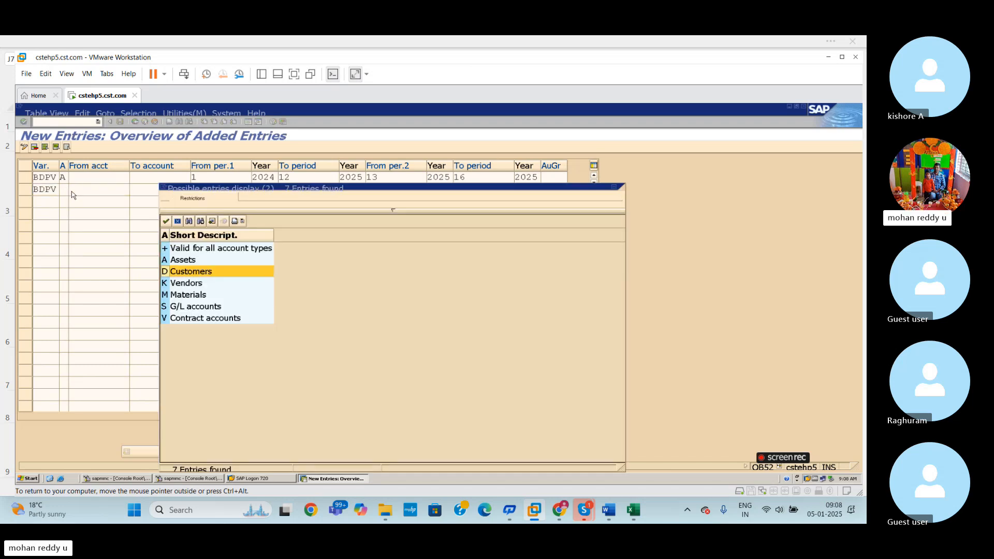
pyautogui.press('Return')
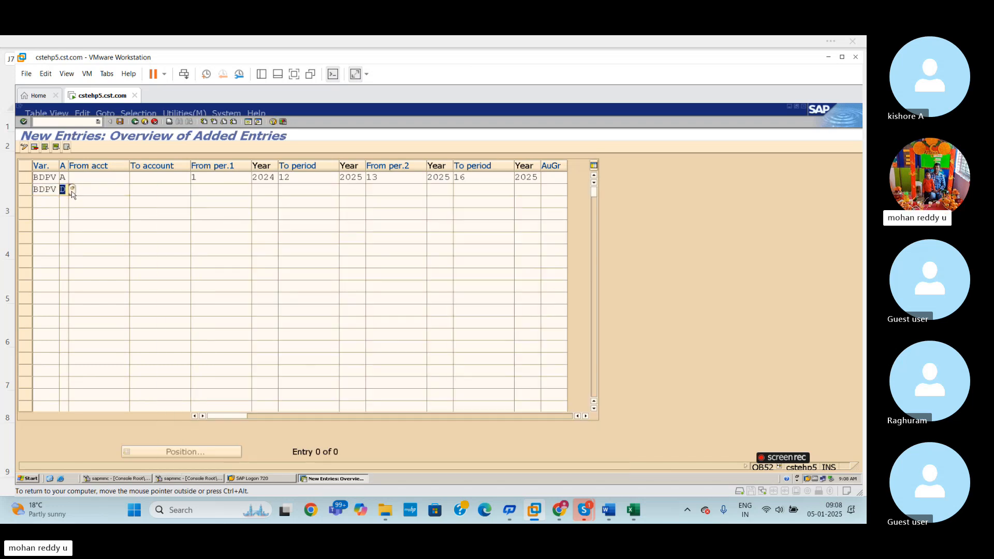
# - Set the first interval of the Customers row from period 1 of 2024 to period 12 of 2025
pyautogui.click(207, 194)
pyautogui.write('1')
pyautogui.click(270, 190)
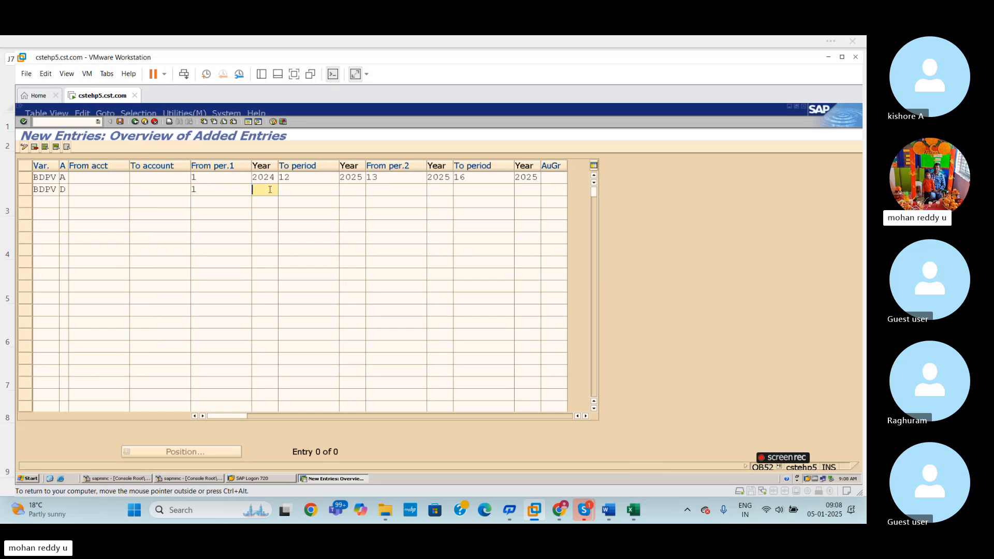
pyautogui.write('2024')
pyautogui.press('Tab')
pyautogui.write('12')
pyautogui.press('Tab')
pyautogui.write('202')
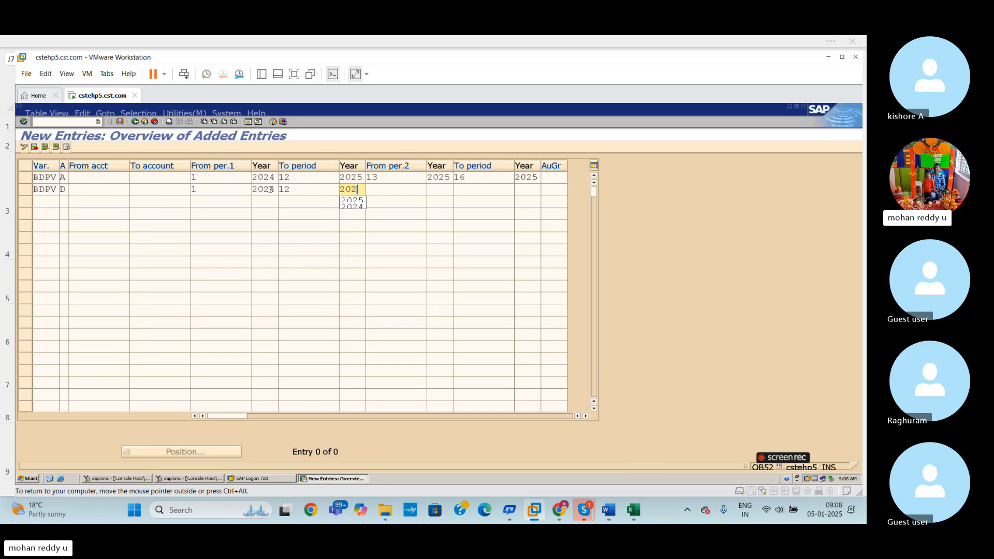
pyautogui.write('5')
# - Set the Customers row's second interval from period 13 to 16 of 2025 and validate the entries
pyautogui.press('Tab')
pyautogui.write('13')
pyautogui.press('Tab')
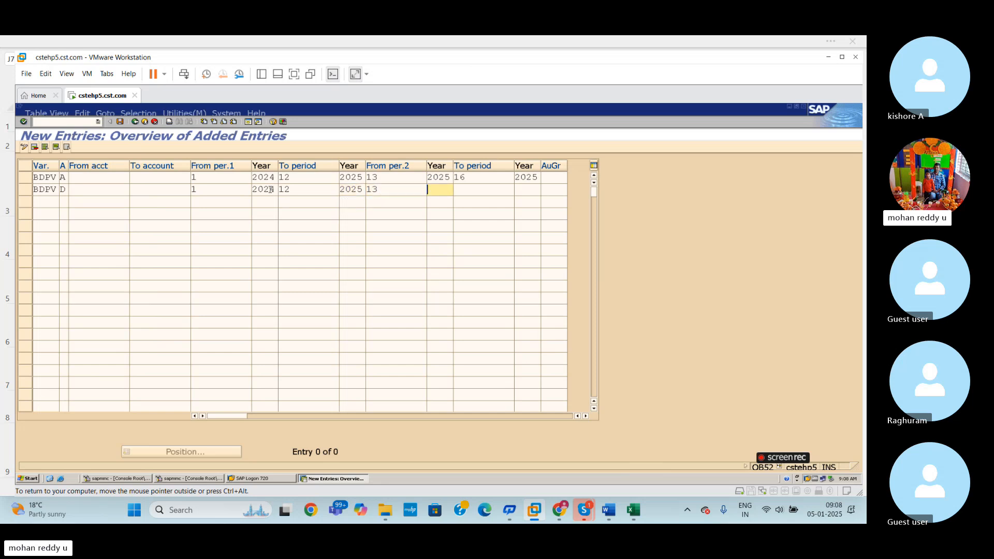
pyautogui.write('2025')
pyautogui.press('Tab')
pyautogui.write('16')
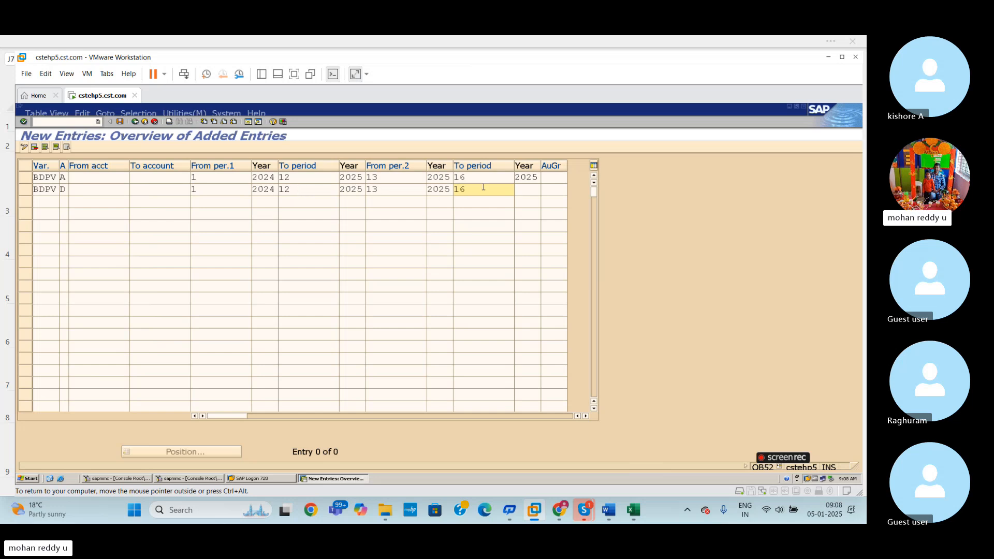
pyautogui.press('Tab')
pyautogui.write('2025')
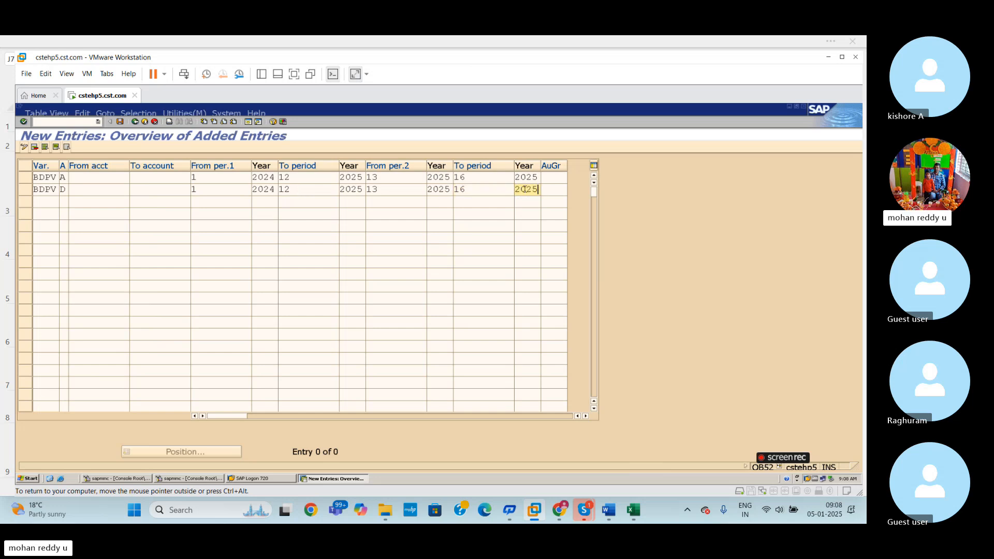
pyautogui.press('Return')
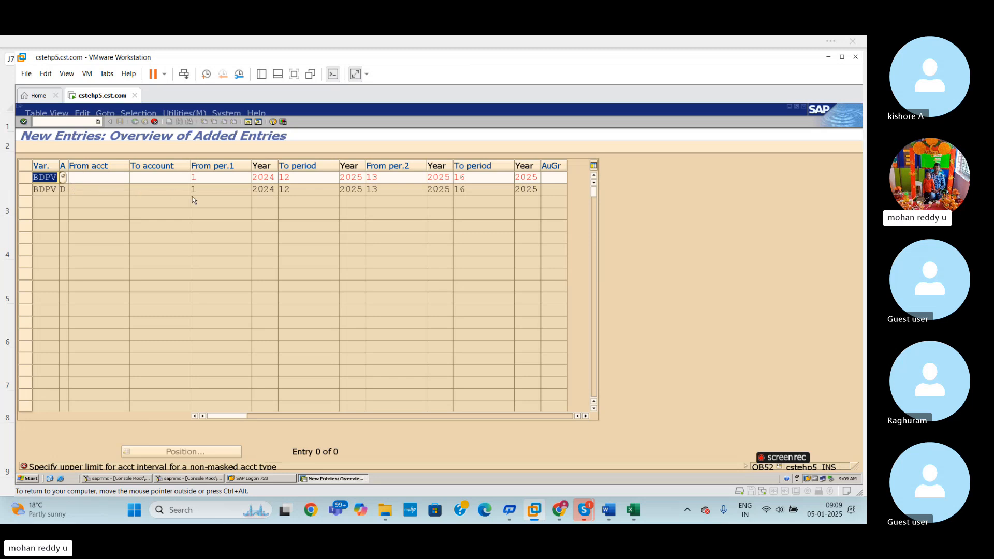
# - Close the list of posting period variants and leave the new entries unsaved, returning to the time intervals overview
pyautogui.click(62, 177)
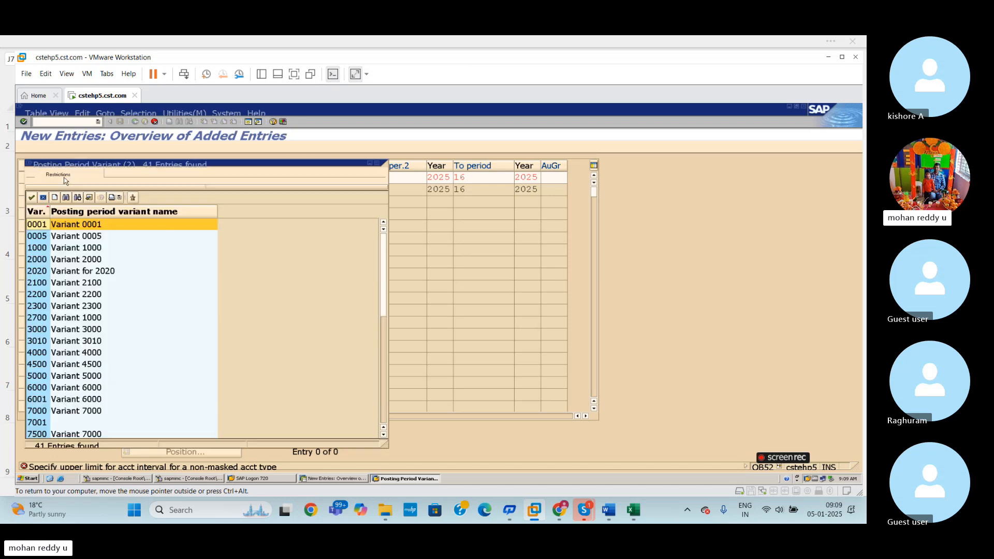
pyautogui.click(378, 163)
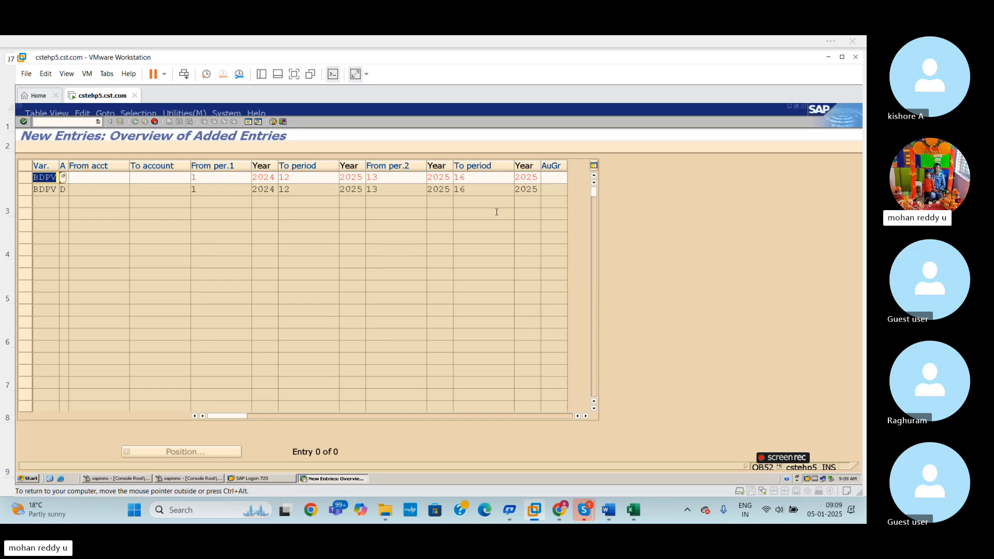
pyautogui.write('A')
pyautogui.click(145, 124)
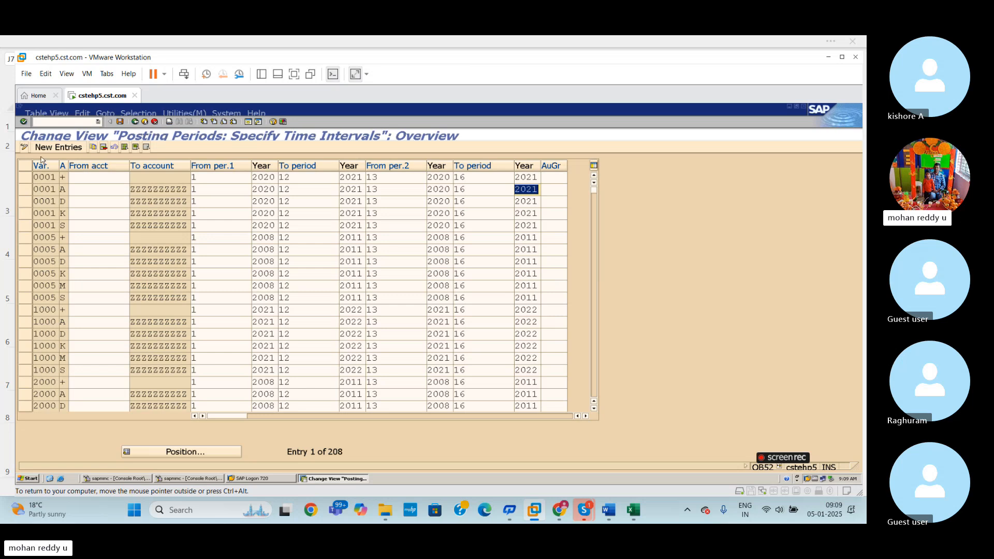
# - Start new time interval entries with variant BDPV and account type + (Valid for all account types) in the first row
pyautogui.click(54, 147)
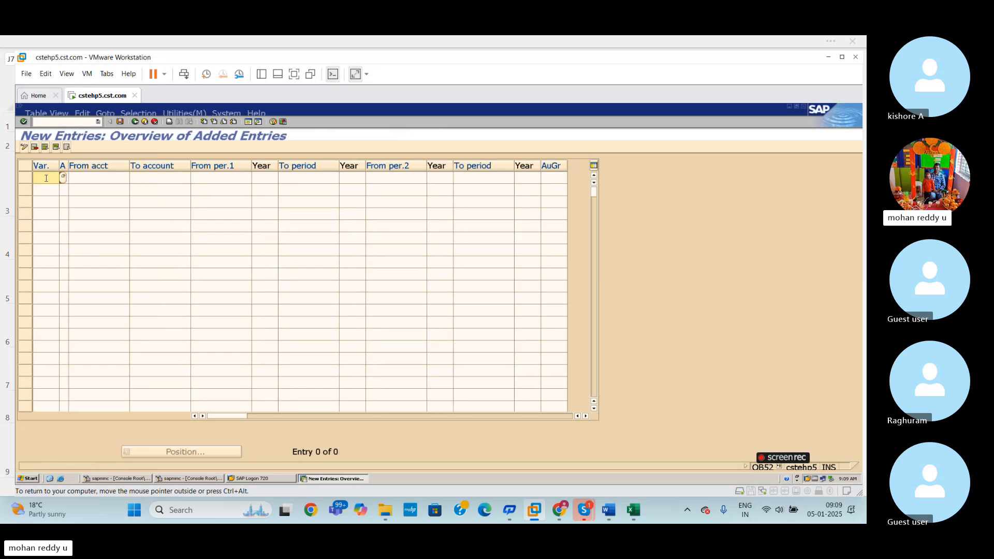
pyautogui.write('BDPV')
pyautogui.click(71, 176)
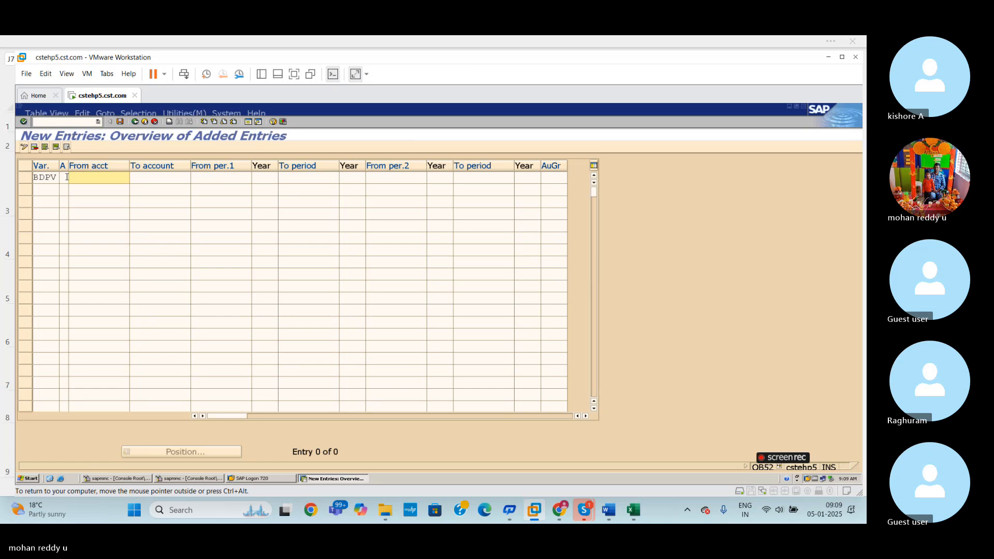
pyautogui.click(64, 178)
pyautogui.click(76, 181)
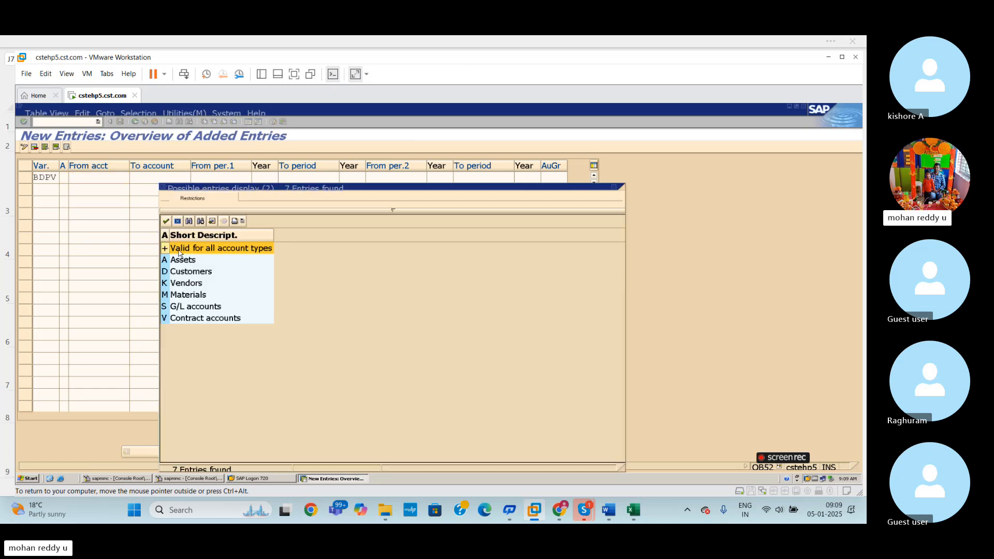
pyautogui.click(167, 221)
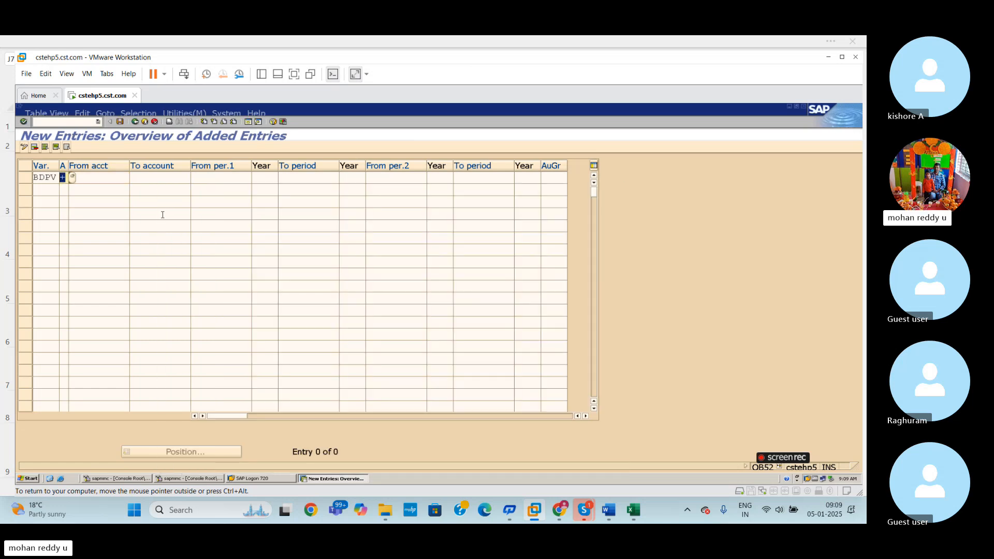
# - Set the first interval of the BDPV account type + row from period 1 of 2025 to period 12 of 2025
pyautogui.click(122, 179)
pyautogui.click(233, 178)
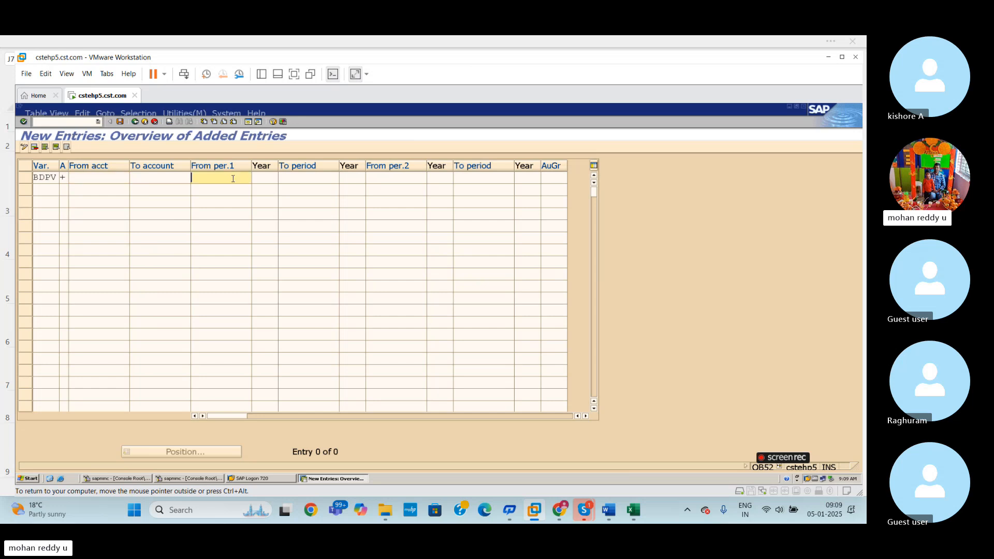
pyautogui.write('1')
pyautogui.click(269, 178)
pyautogui.write('2025')
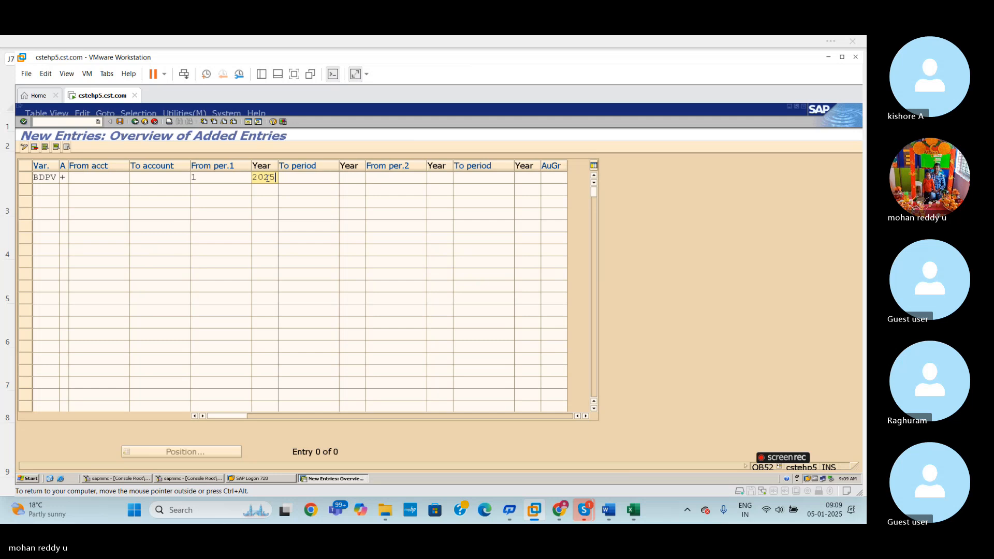
pyautogui.click(288, 178)
pyautogui.write('12')
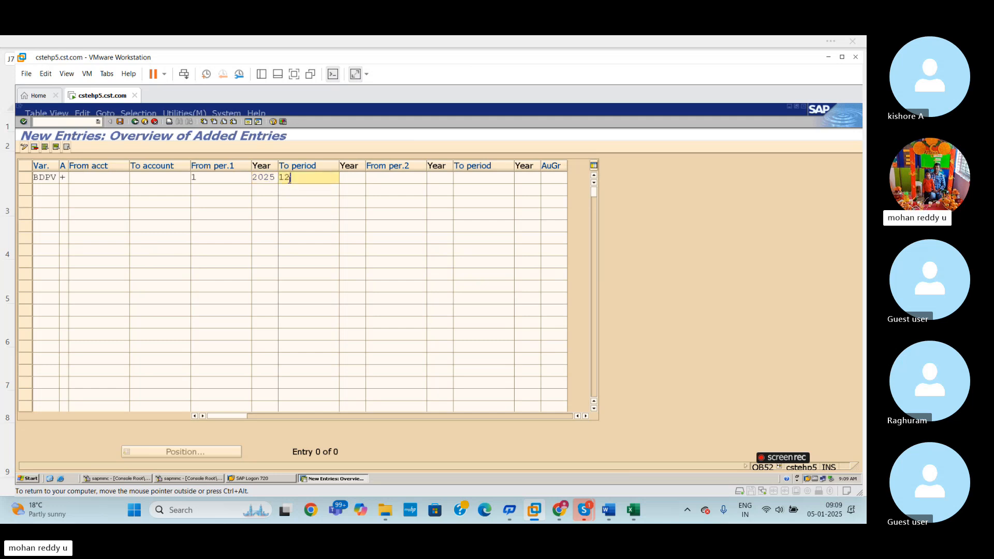
pyautogui.click(350, 178)
pyautogui.write('2025')
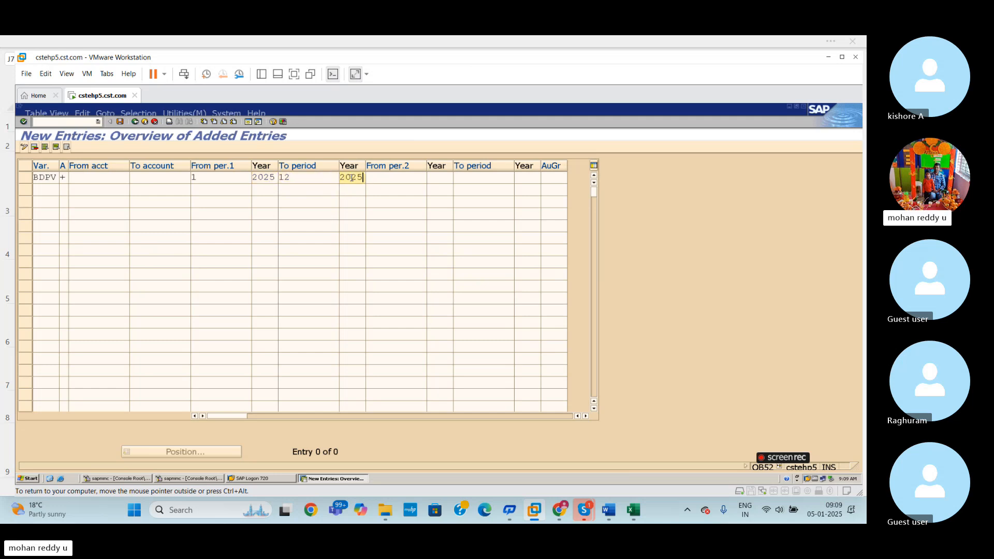
# - Set the same row's second interval from period 13 of 2025 to period 16 of 2025
pyautogui.click(397, 177)
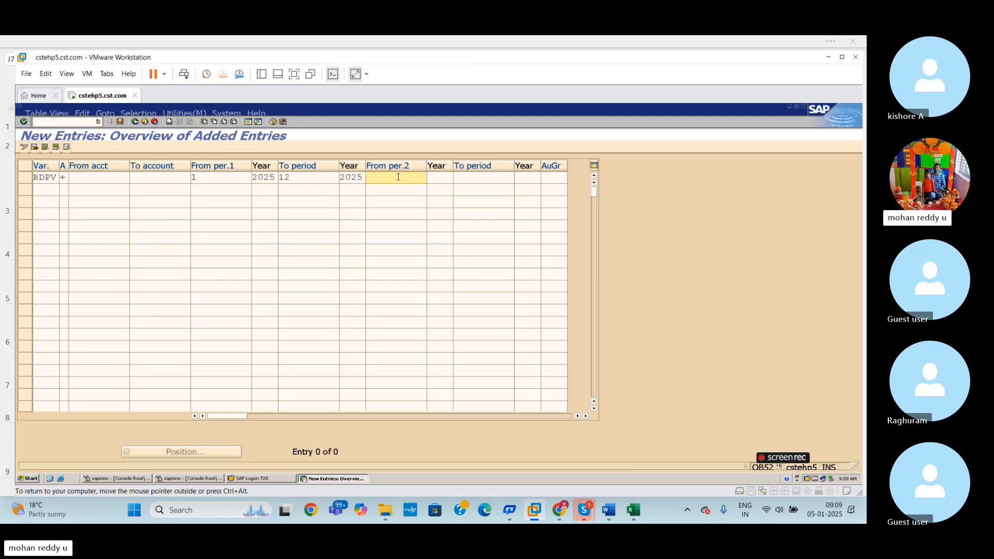
pyautogui.write('13')
pyautogui.click(439, 178)
pyautogui.write('2025')
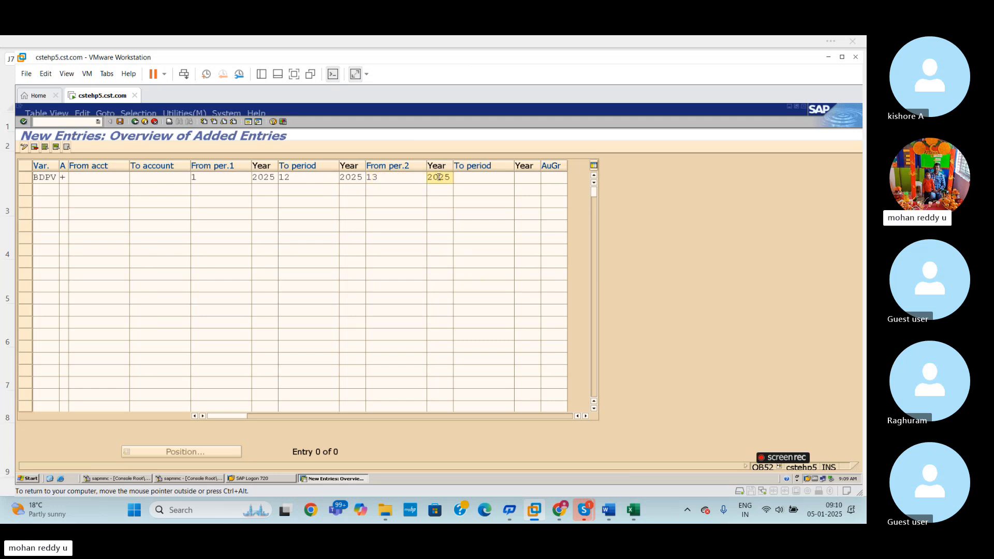
pyautogui.click(471, 178)
pyautogui.write('16')
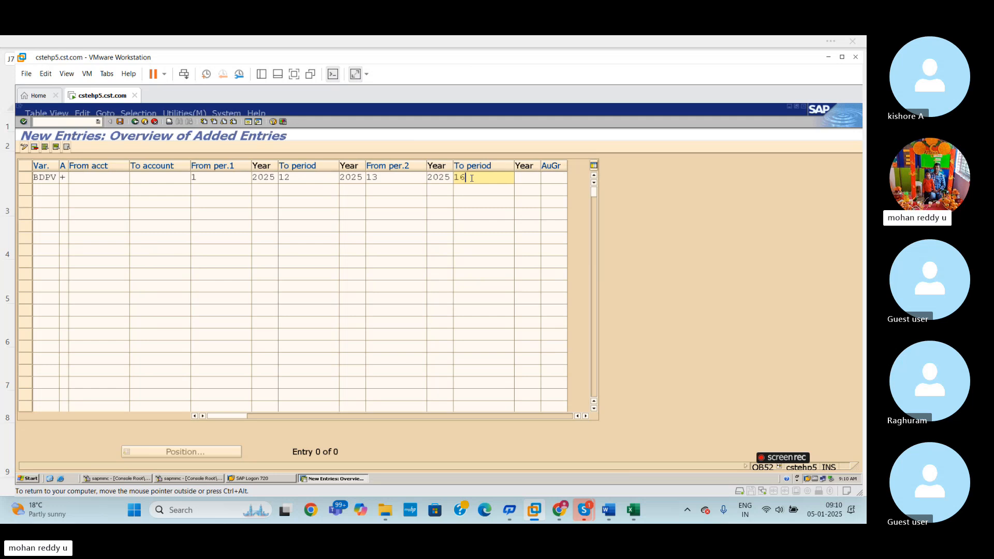
pyautogui.click(529, 179)
pyautogui.write('2025')
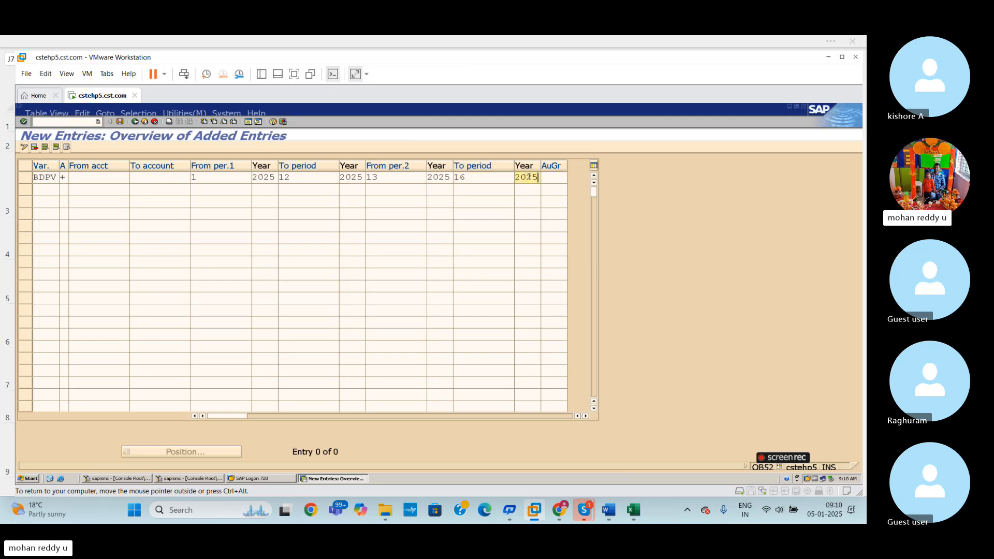
# - Validate the new time interval entry and save it under customizing request CSTK900163
pyautogui.press('Return')
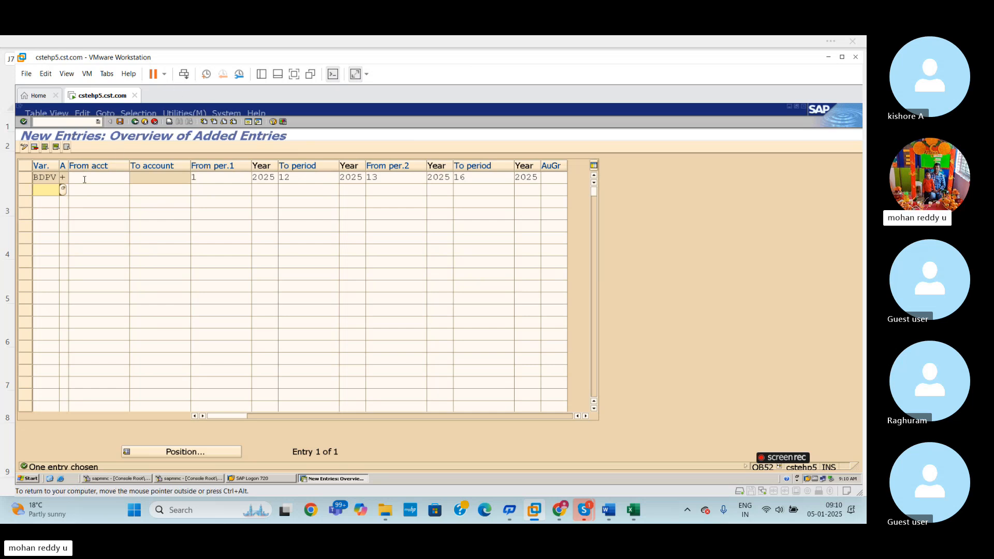
pyautogui.click(120, 121)
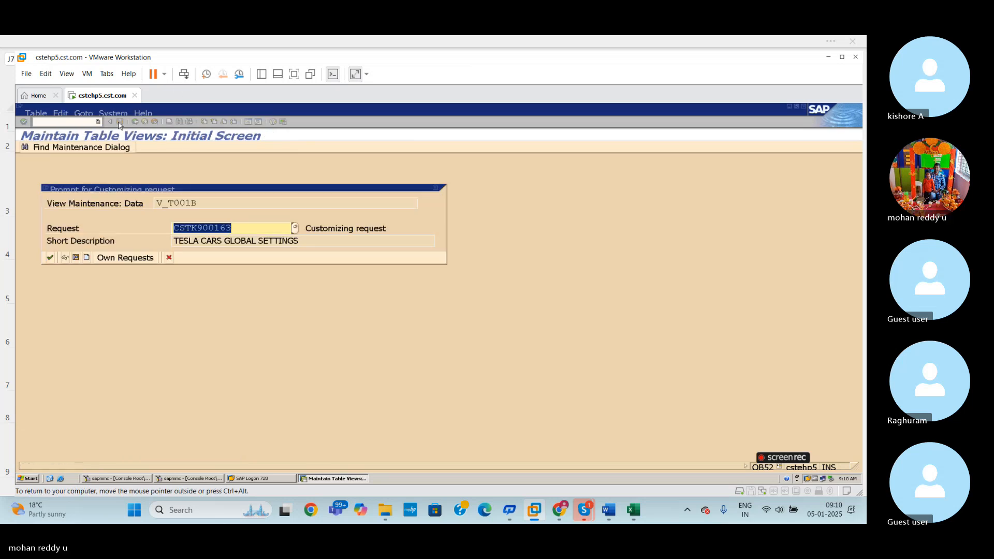
pyautogui.click(50, 259)
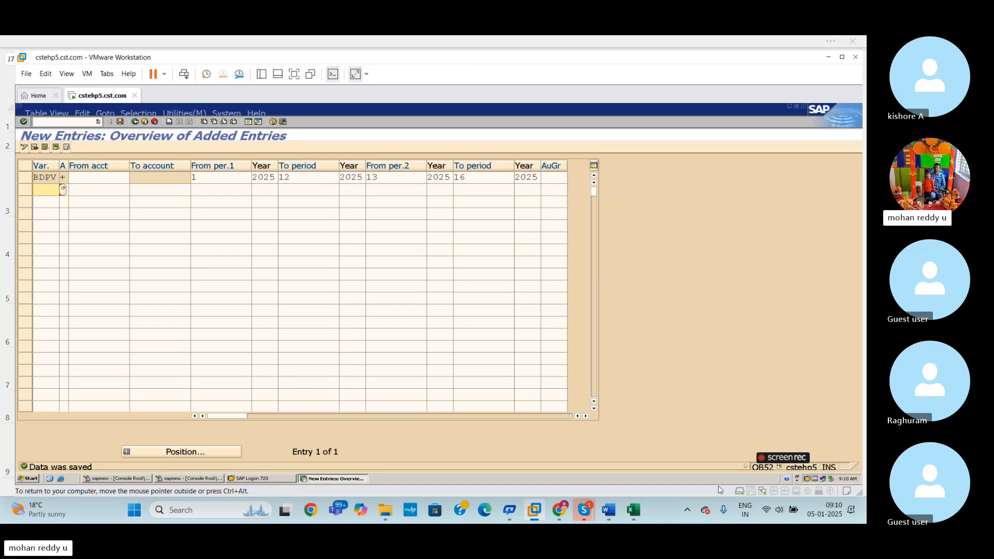
# - Switch to the Excel sheet and review row 7, assigning the company code to the posting period variant (OBBP)
pyautogui.click(634, 511)
pyautogui.click(236, 321)
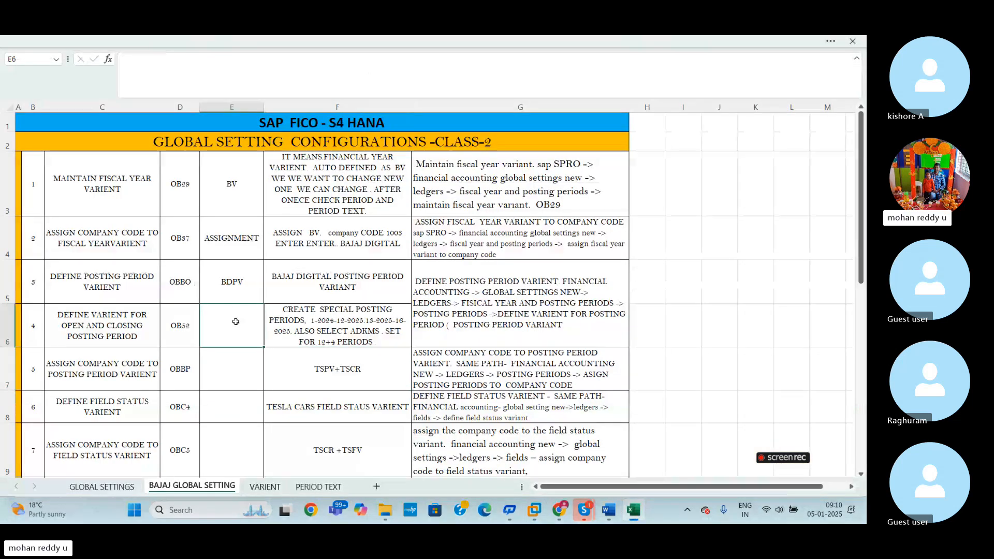
pyautogui.click(340, 363)
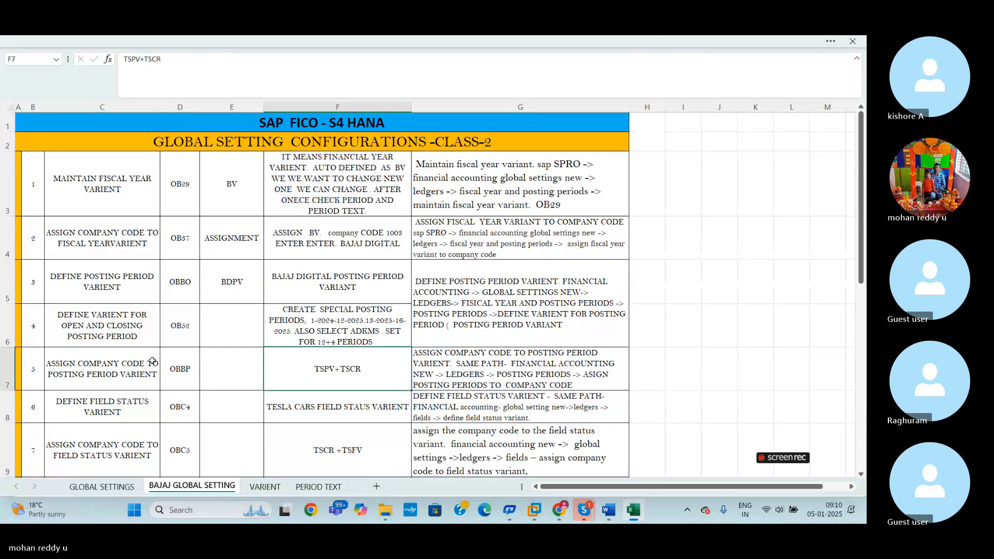
pyautogui.click(8, 369)
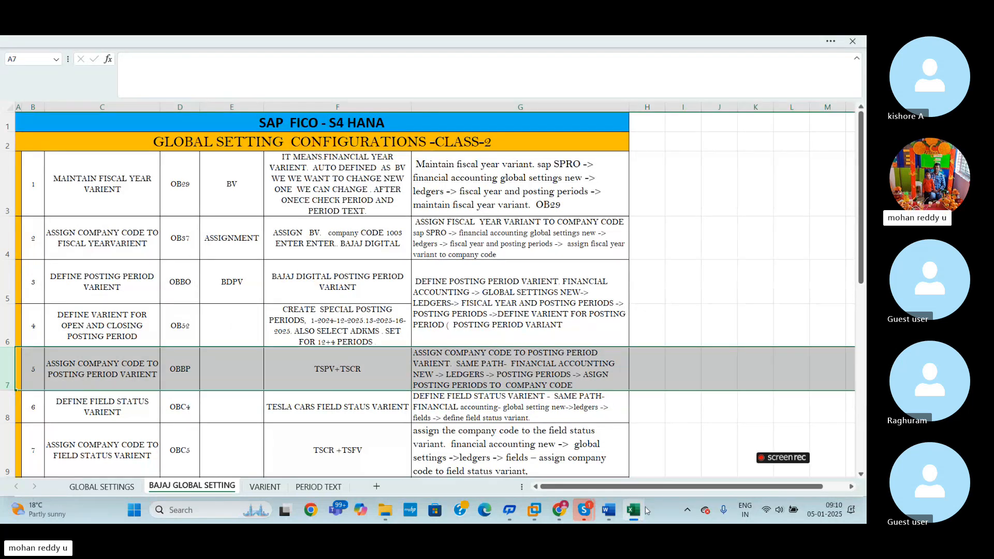
pyautogui.moveTo(584, 510)
pyautogui.click(563, 464)
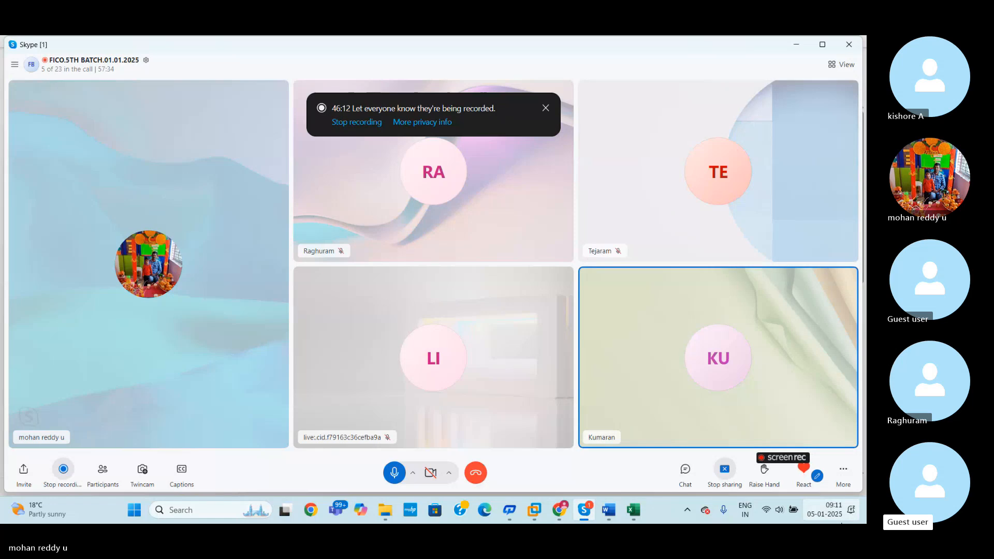
pyautogui.click(639, 513)
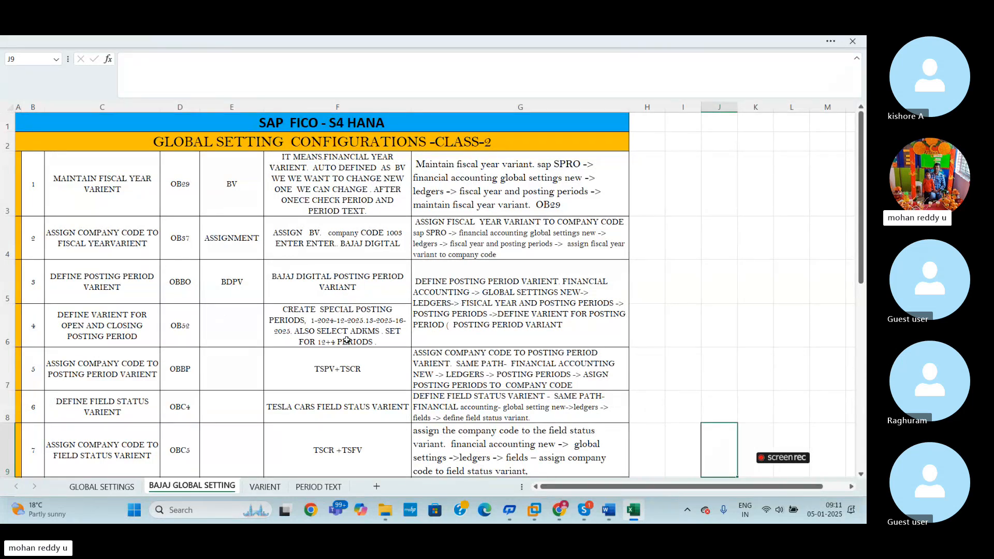
# - Review the BDPV variant cell and the OBBP assignment row on the BAJAJ GLOBAL SETTING sheet
pyautogui.click(241, 282)
pyautogui.moveTo(242, 283)
pyautogui.mouseDown()
pyautogui.moveTo(237, 325)
pyautogui.moveTo(236, 311)
pyautogui.mouseUp()
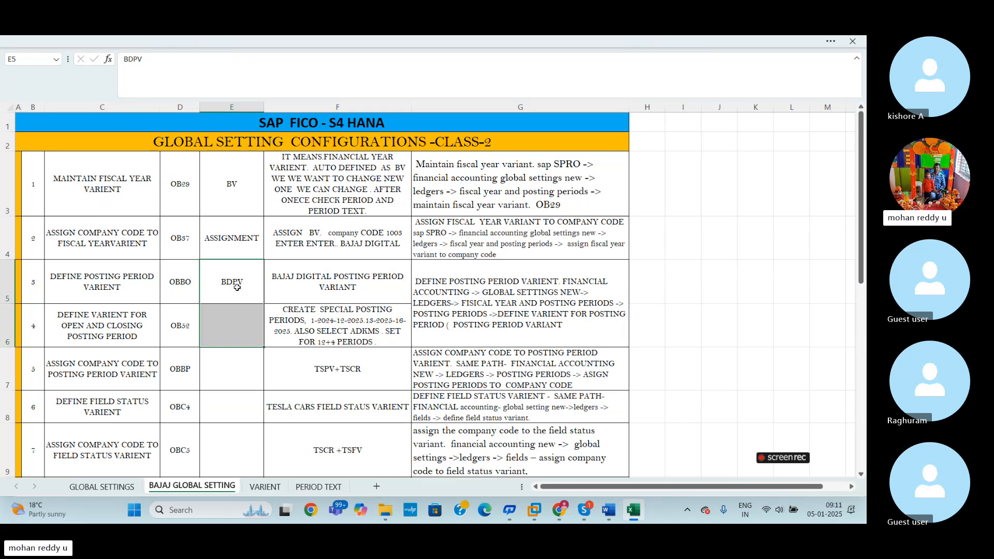
pyautogui.click(238, 287)
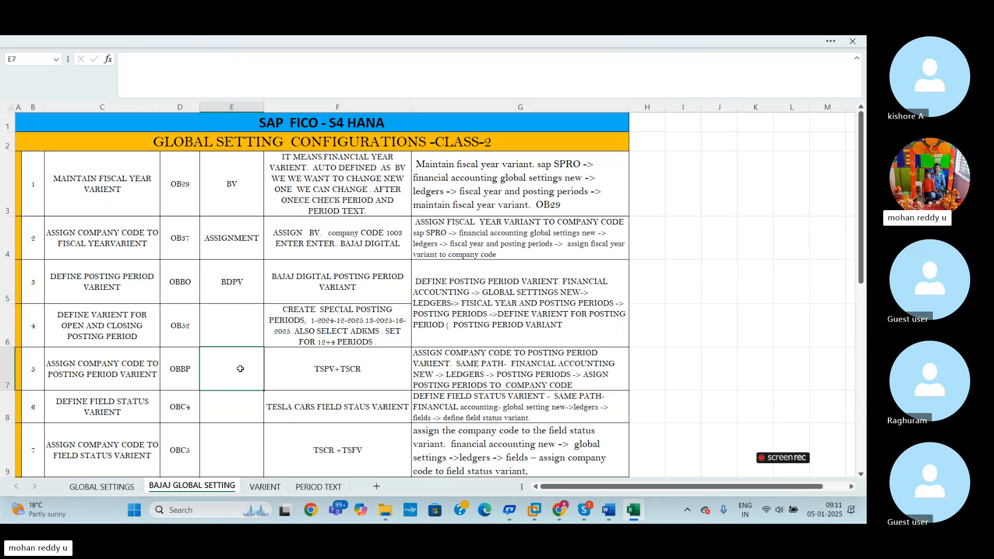
pyautogui.click(5, 368)
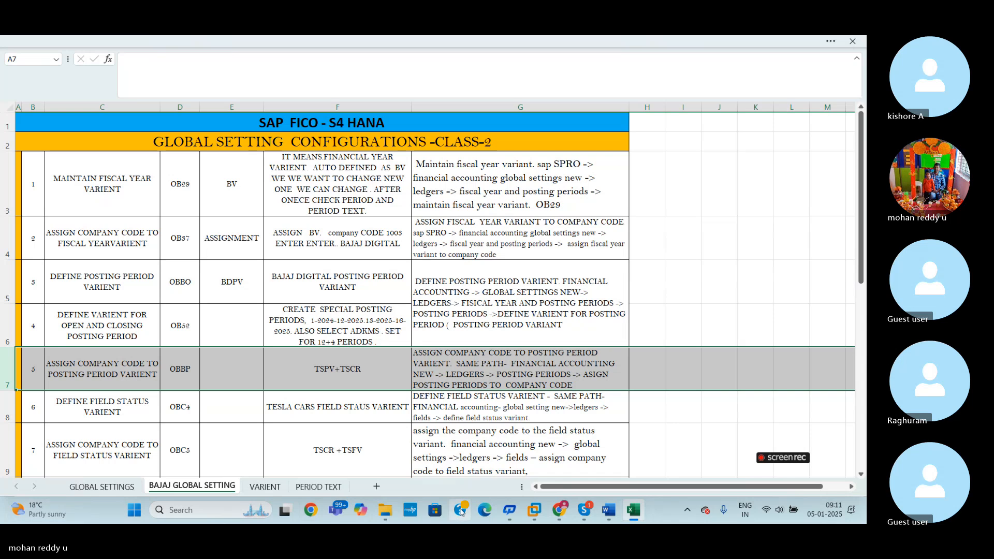
pyautogui.click(692, 318)
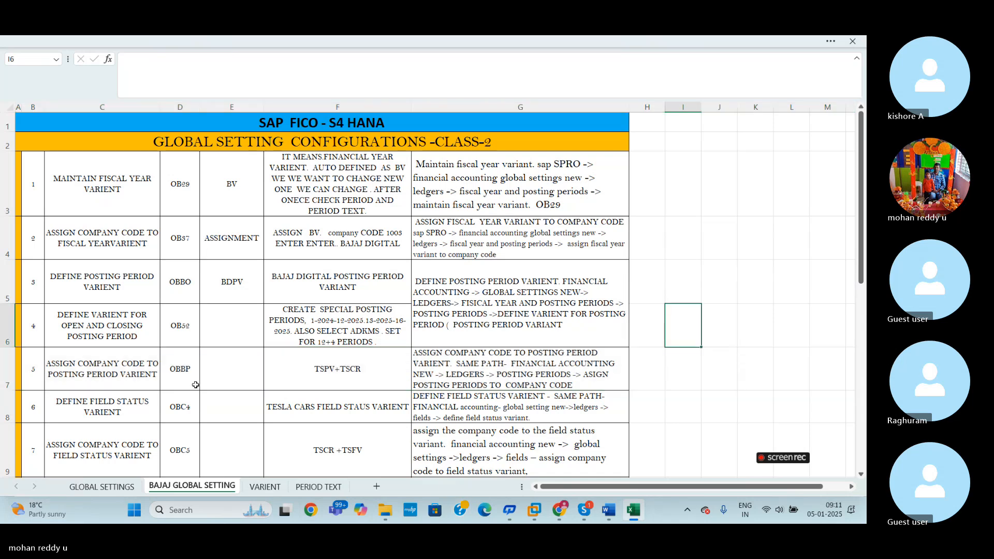
pyautogui.click(4, 381)
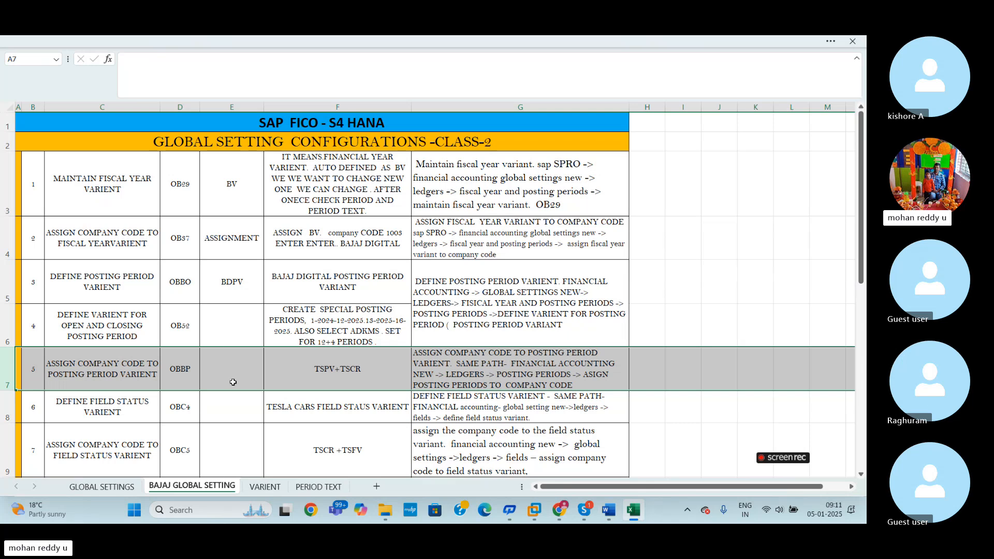
# - Switch to the SAP session in VMware Workstation and open the SAP Reference IMG through transaction /NSPRO
pyautogui.click(534, 510)
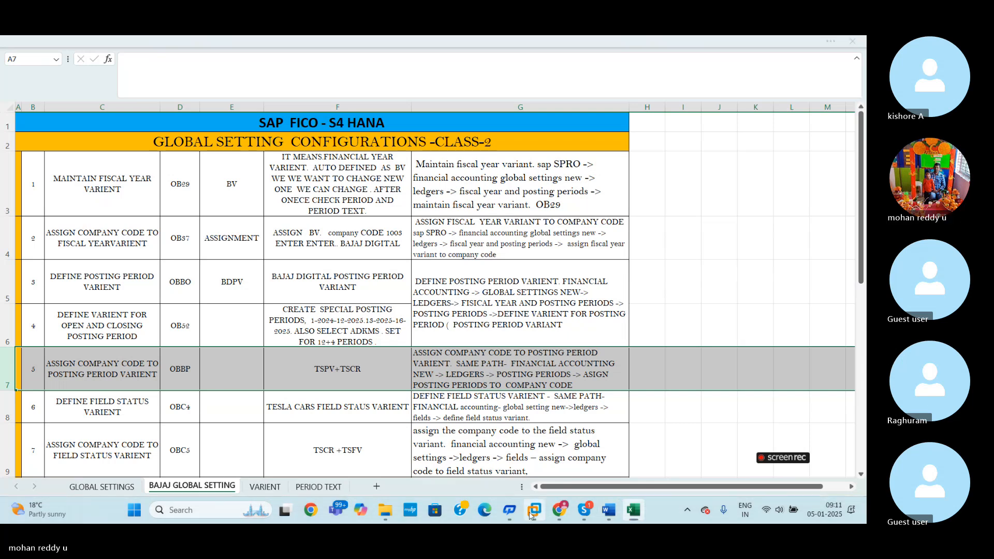
pyautogui.click(614, 442)
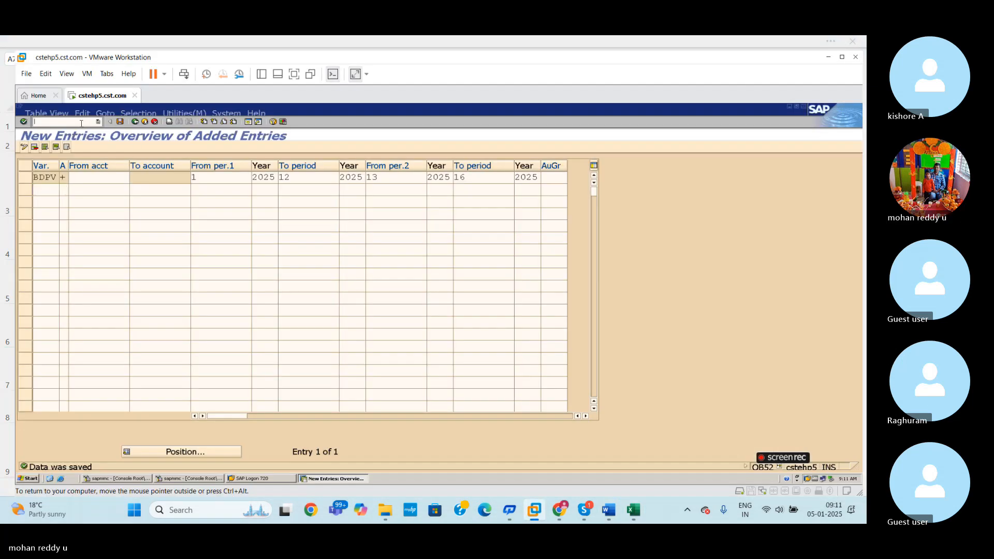
pyautogui.write('/NS')
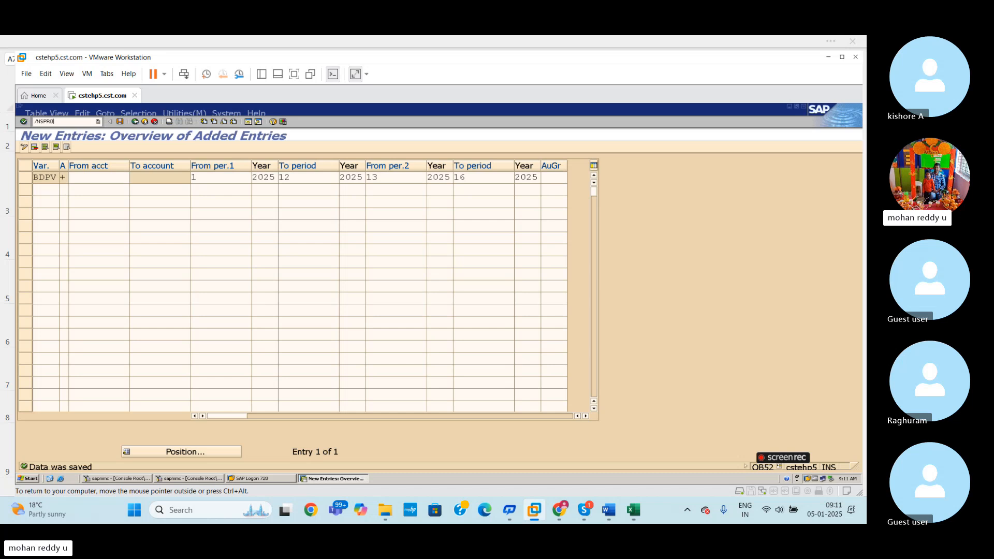
pyautogui.write('PRO')
pyautogui.press('Return')
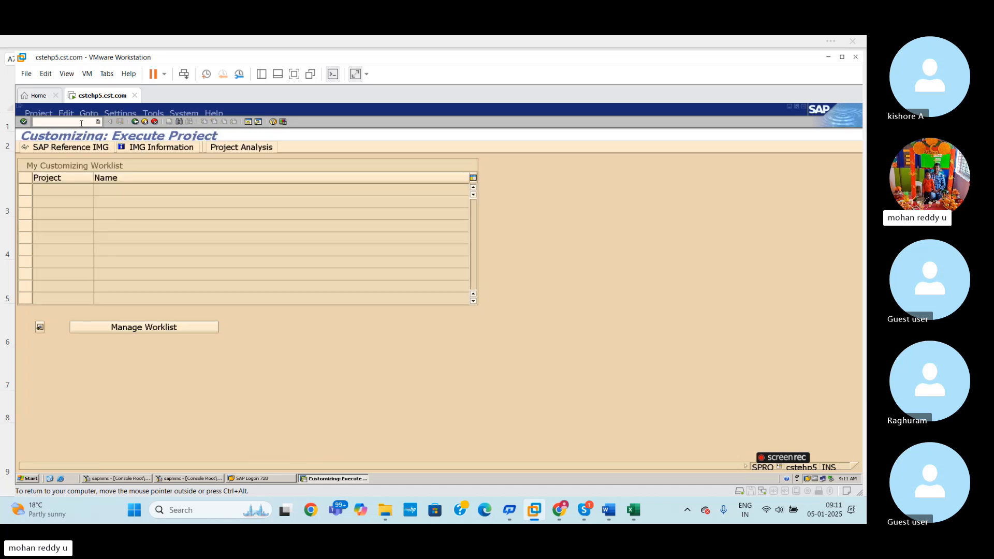
pyautogui.click(57, 149)
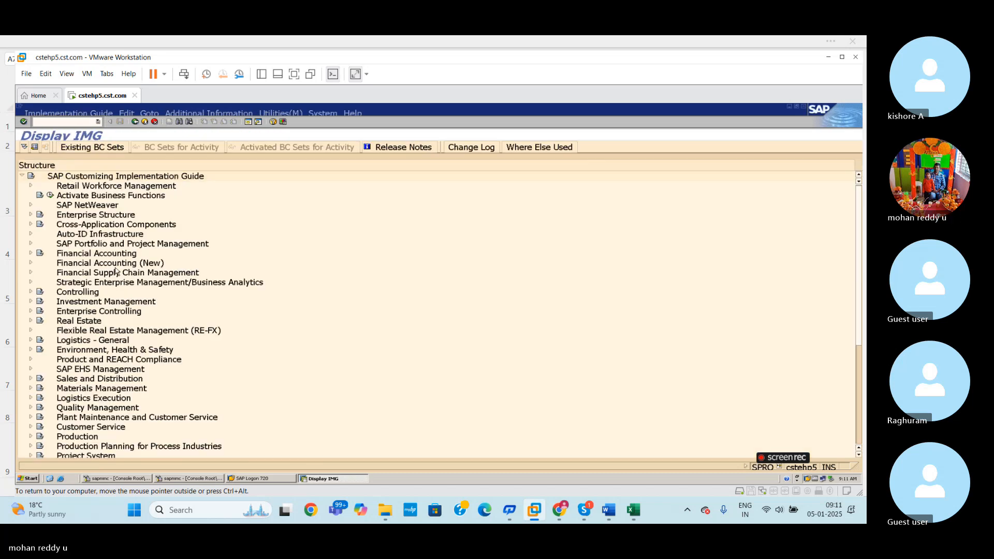
# - Expand Financial Accounting Global Settings in the IMG and check the OBBP assignment path in the Excel sheet
pyautogui.click(31, 254)
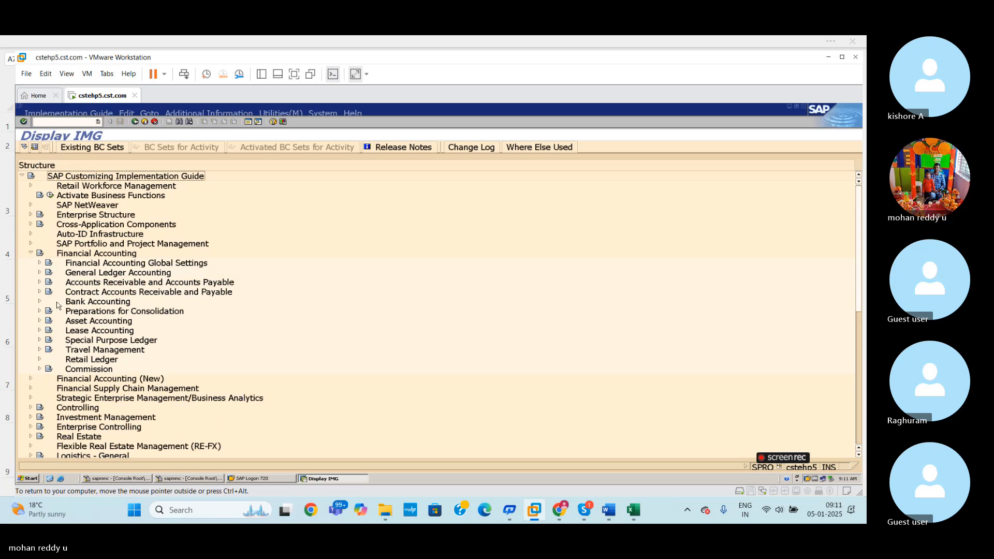
pyautogui.click(40, 263)
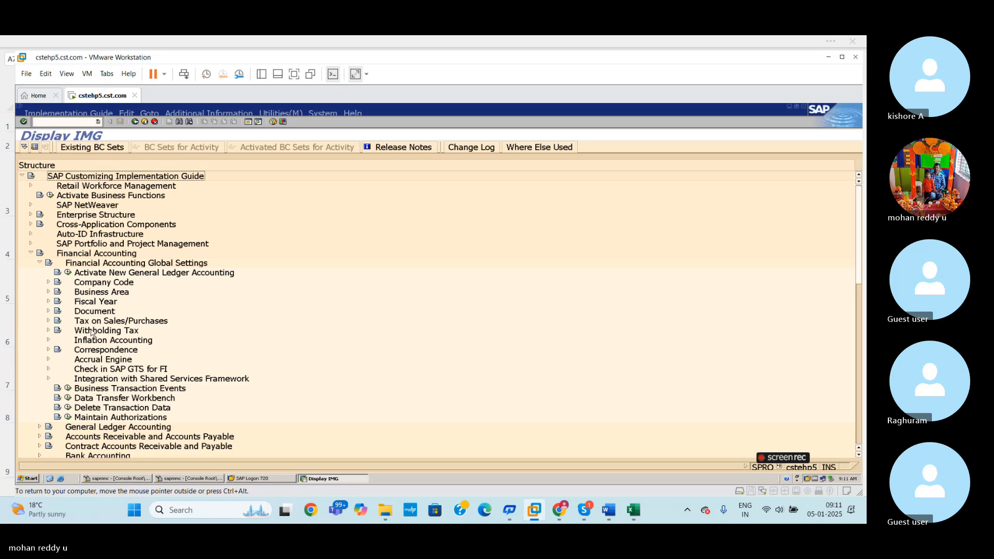
pyautogui.click(639, 512)
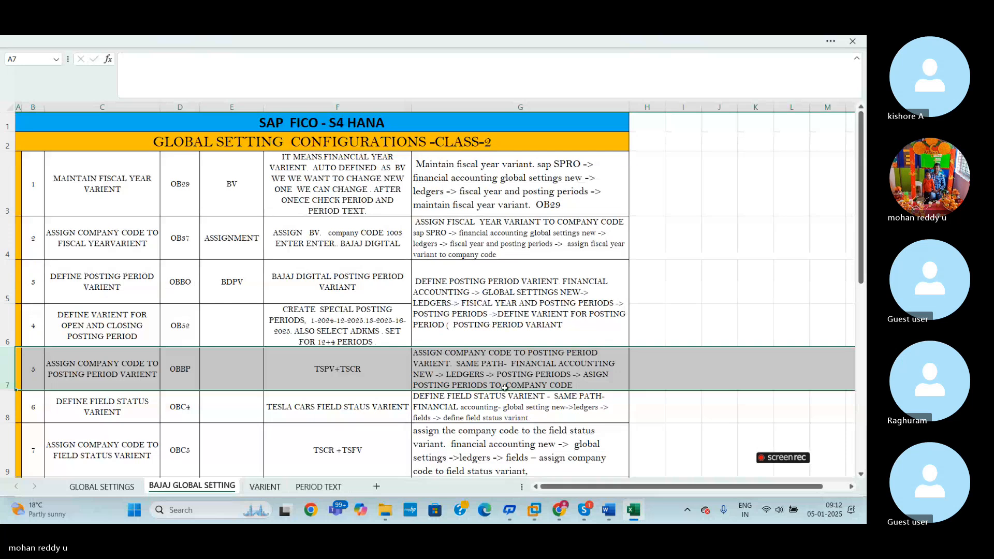
pyautogui.hotkey('alt', 'Tab')
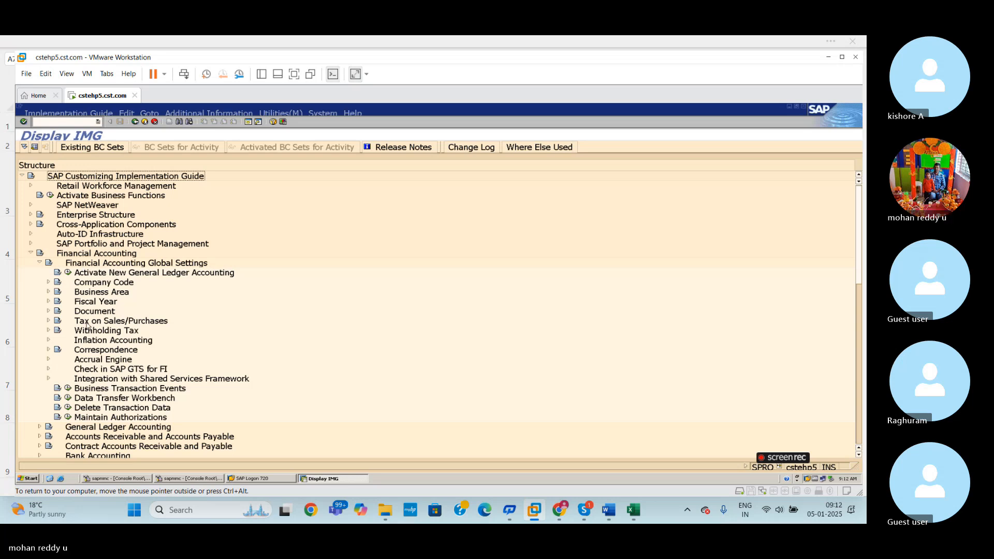
# - Look through the Fiscal Year, General Ledger Accounting and Company Code nodes of the IMG for the posting period variant assignment
pyautogui.click(48, 302)
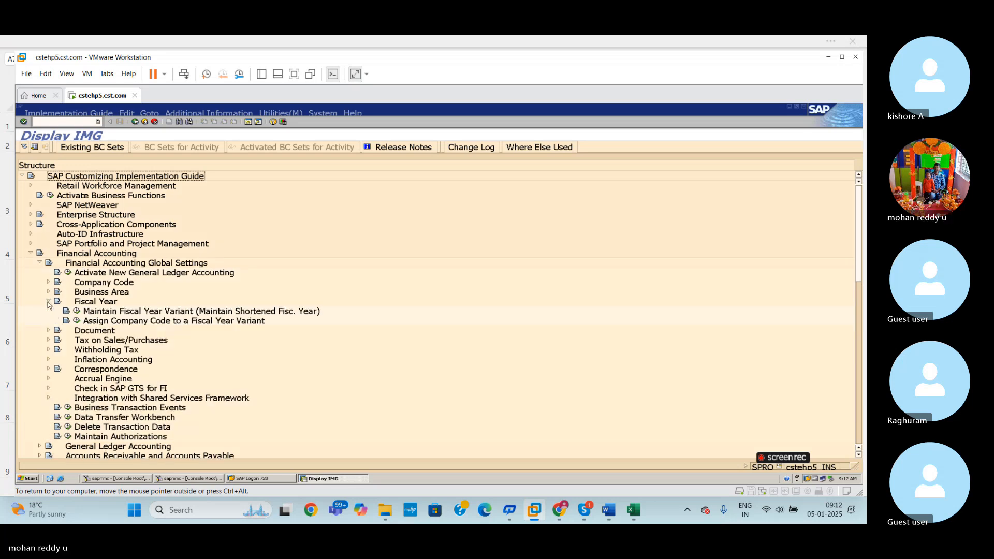
pyautogui.click(48, 303)
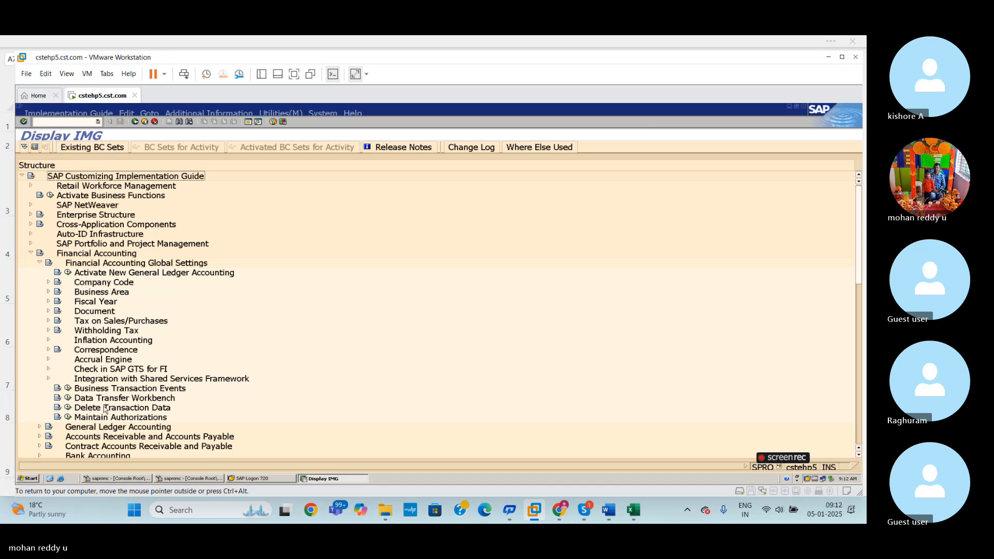
pyautogui.click(39, 428)
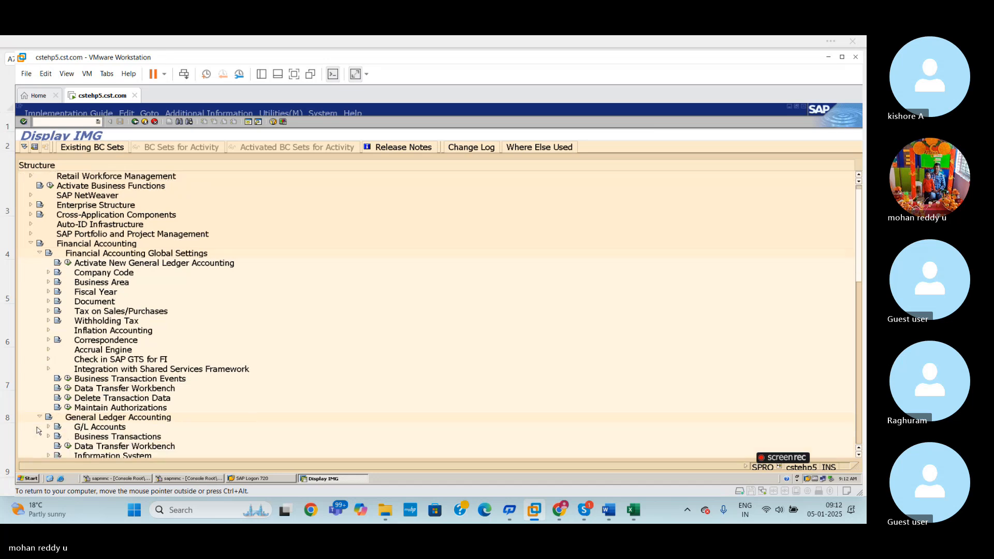
pyautogui.click(40, 417)
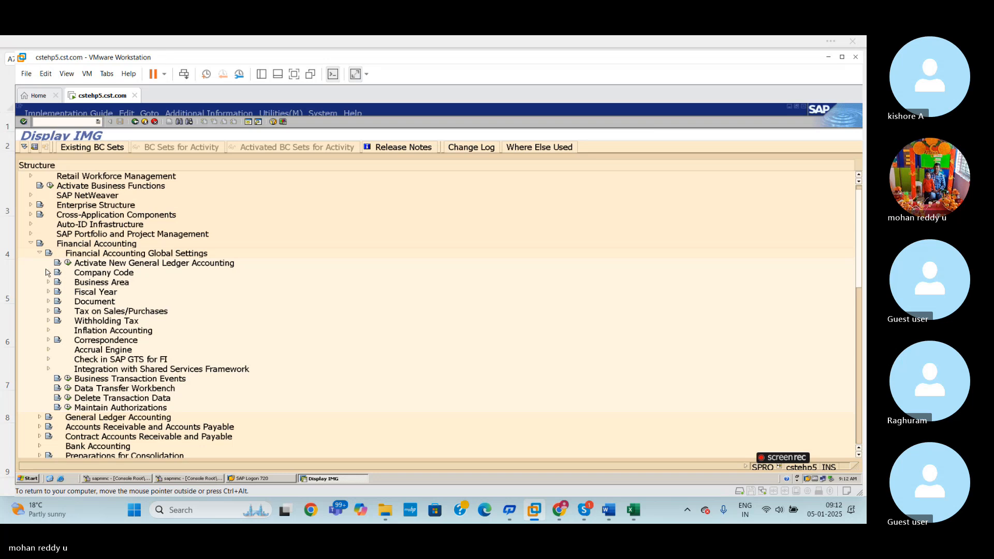
pyautogui.click(40, 254)
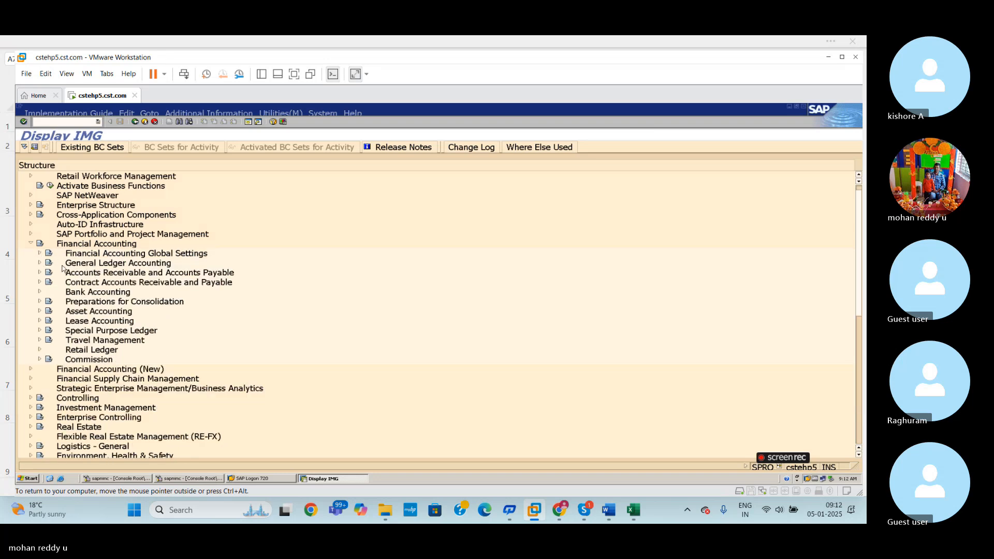
pyautogui.click(39, 254)
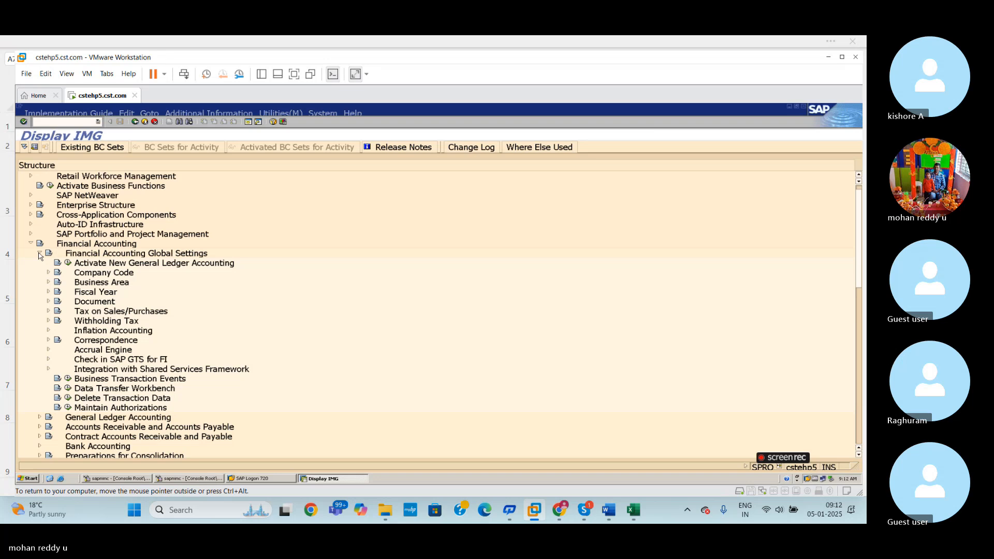
pyautogui.click(48, 293)
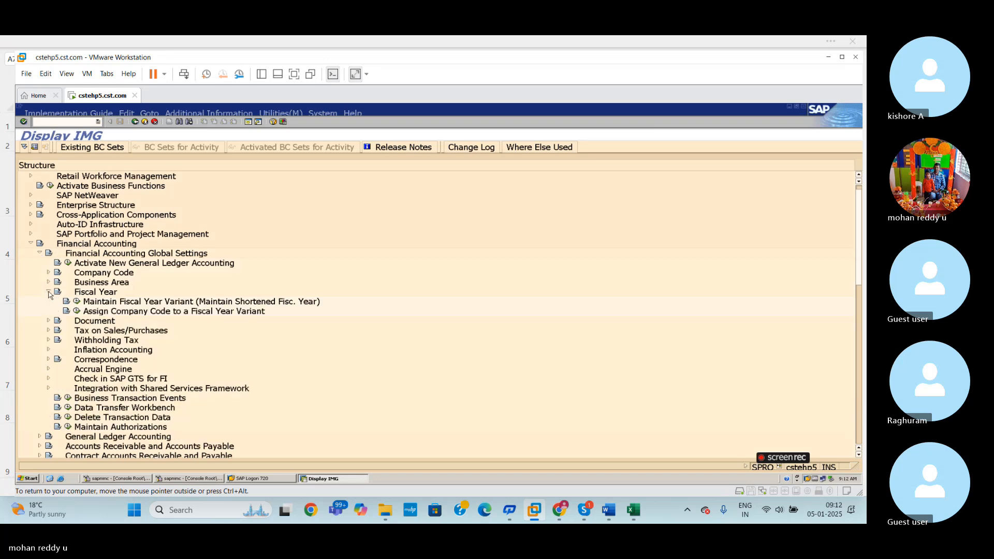
pyautogui.click(49, 293)
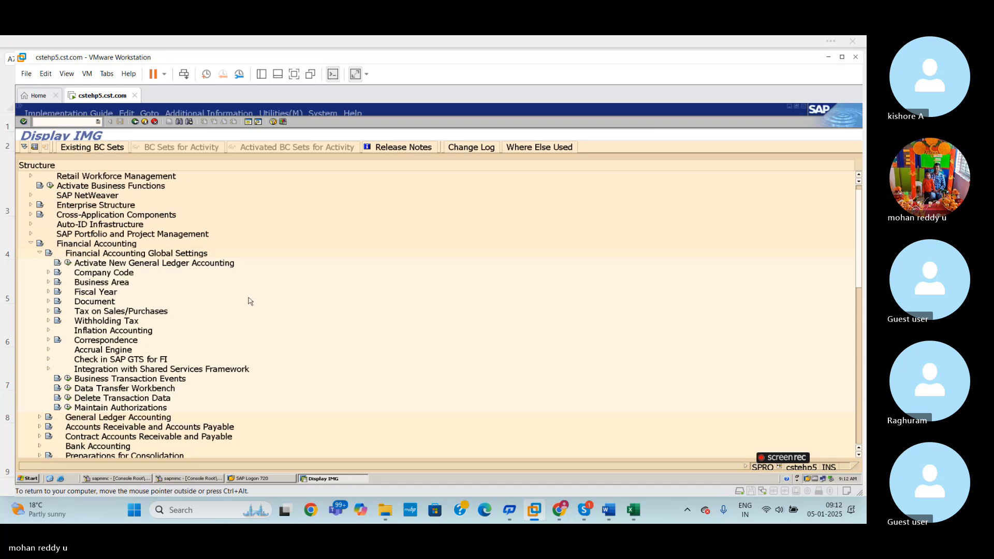
pyautogui.click(48, 273)
pyautogui.click(49, 274)
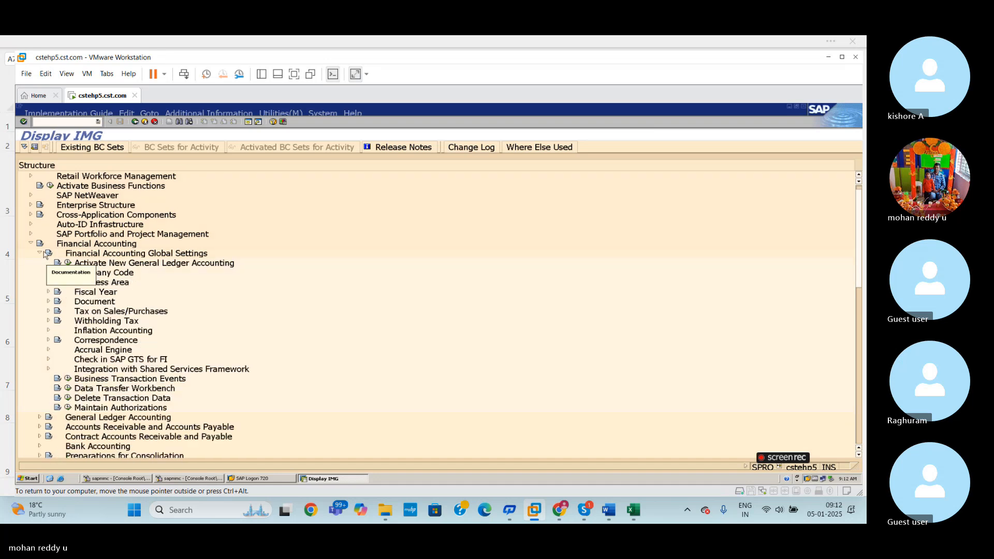
pyautogui.click(40, 254)
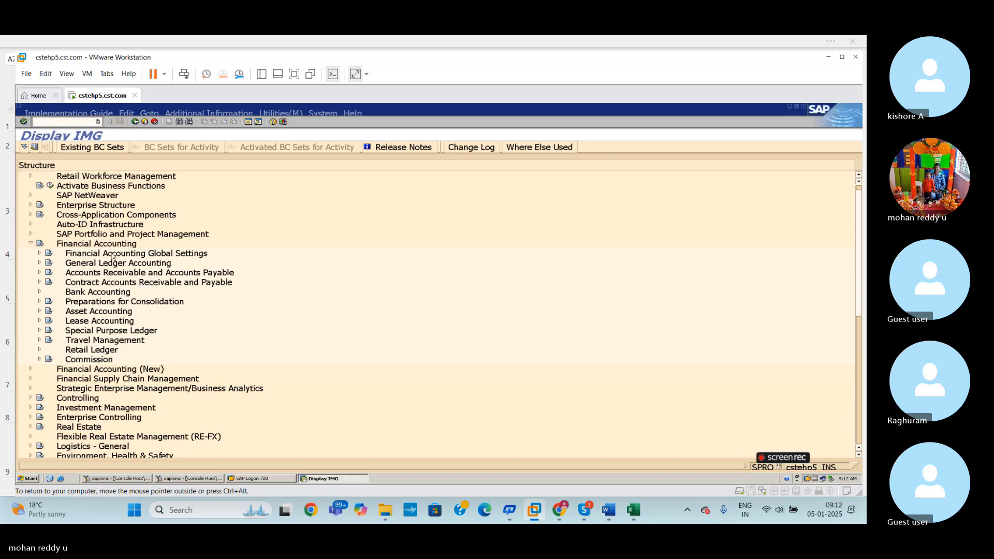
pyautogui.click(39, 254)
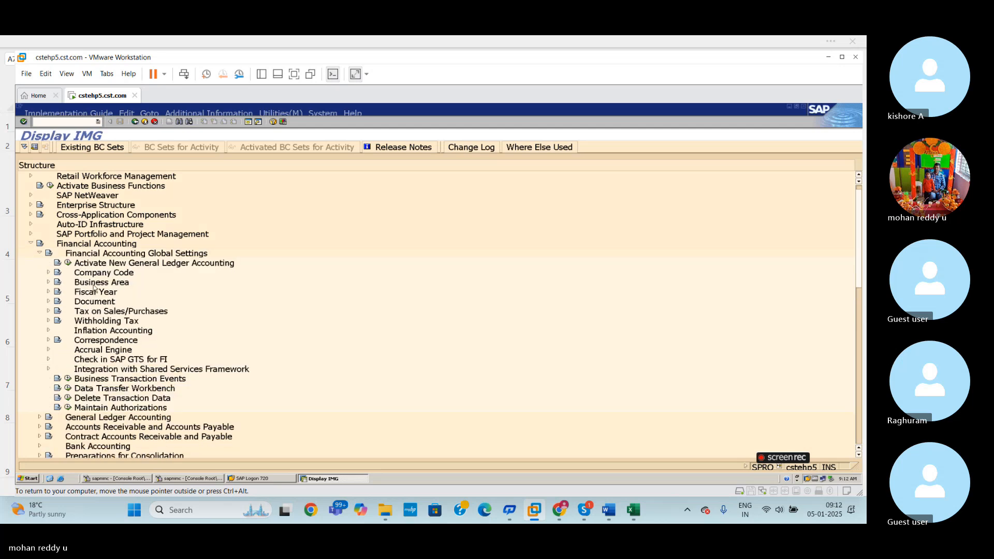
pyautogui.click(48, 273)
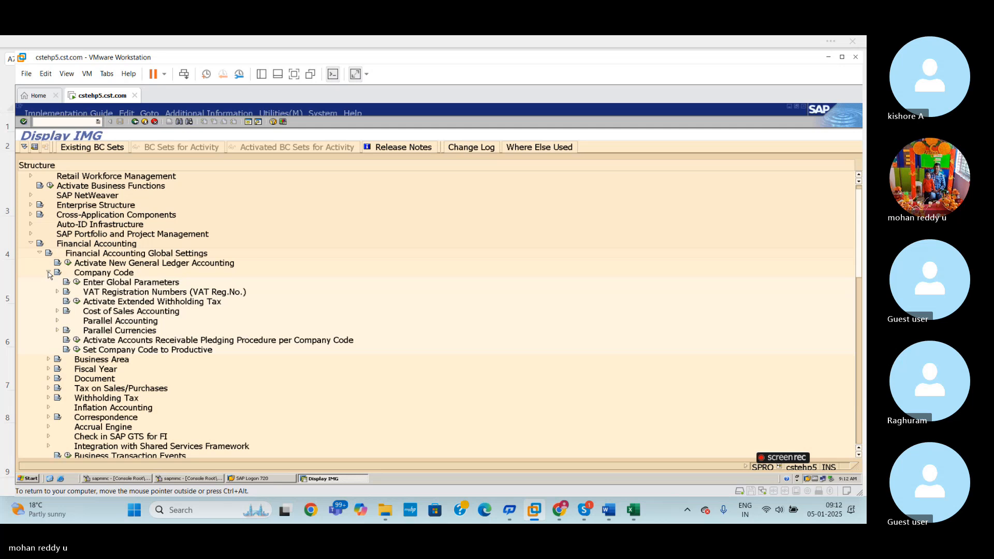
pyautogui.click(48, 273)
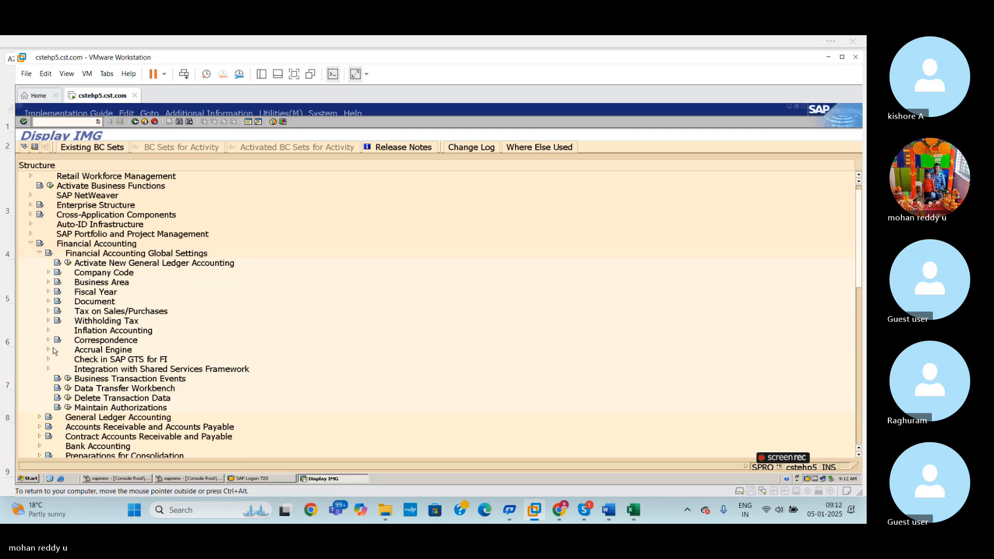
pyautogui.click(49, 292)
pyautogui.click(49, 293)
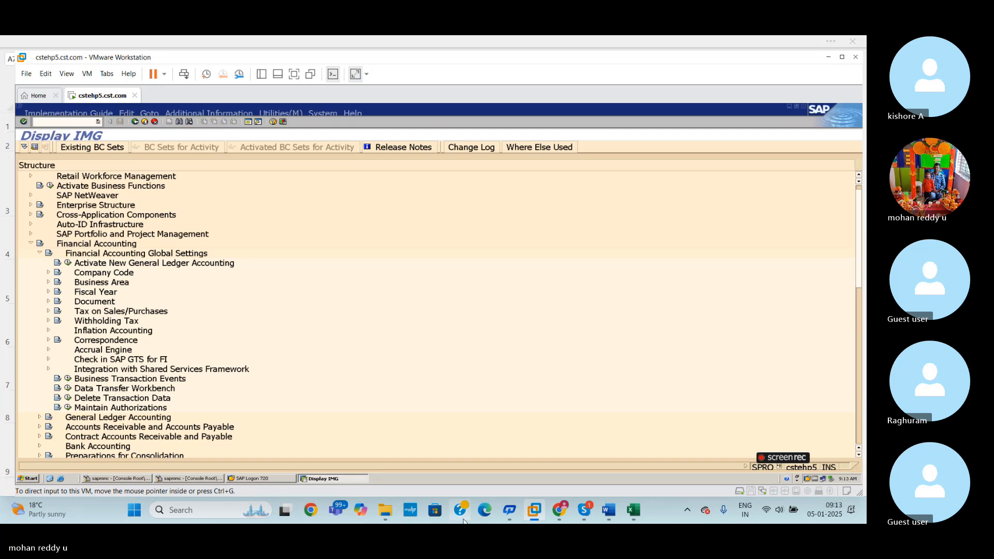
# - Check the posting period variant assignment row in the Excel sheet and open transaction OBBP in SAP
pyautogui.click(634, 511)
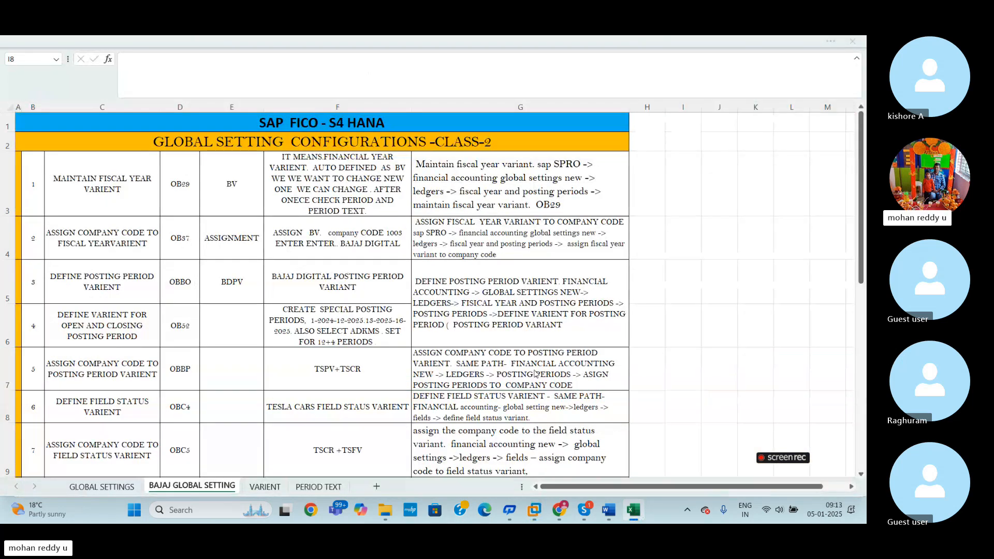
pyautogui.hotkey('alt', 'Tab')
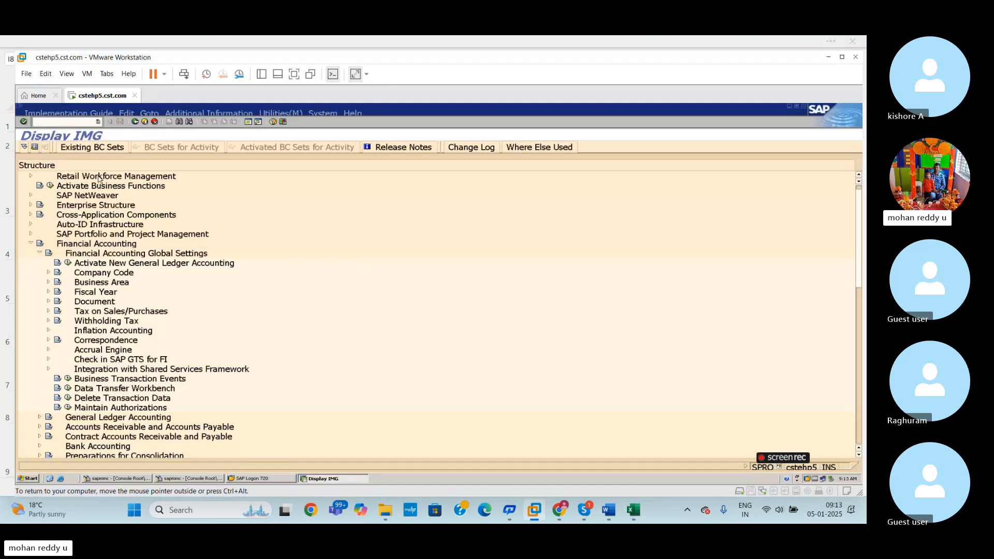
pyautogui.click(75, 122)
pyautogui.press('Return')
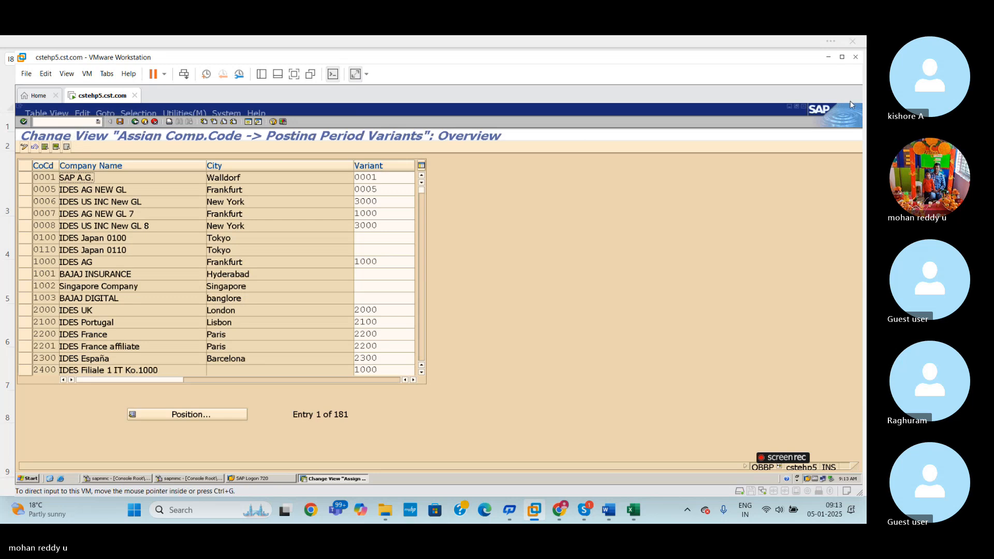
# - Locate company code 1003 in the assignment table and set its posting period variant to BDPV
pyautogui.click(213, 417)
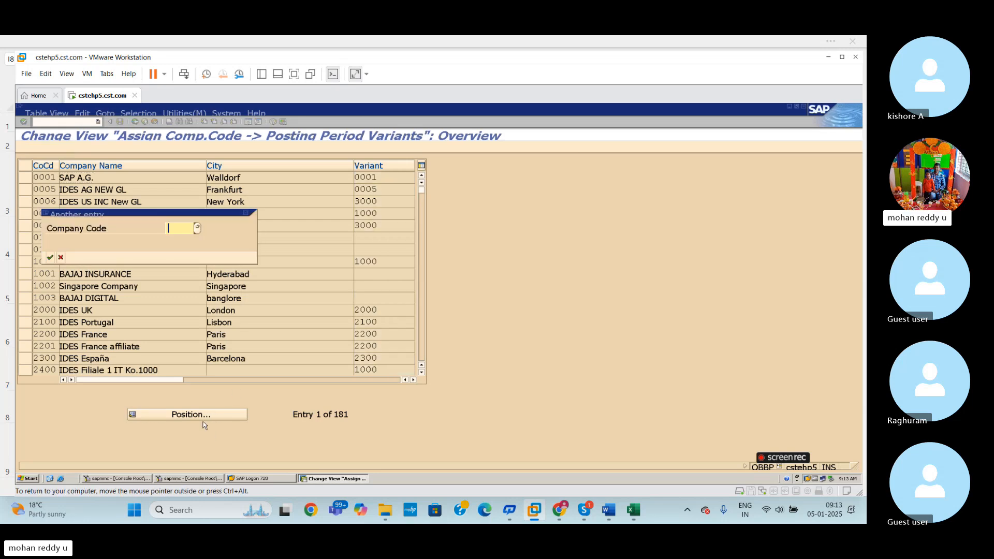
pyautogui.write('1003')
pyautogui.press('Return')
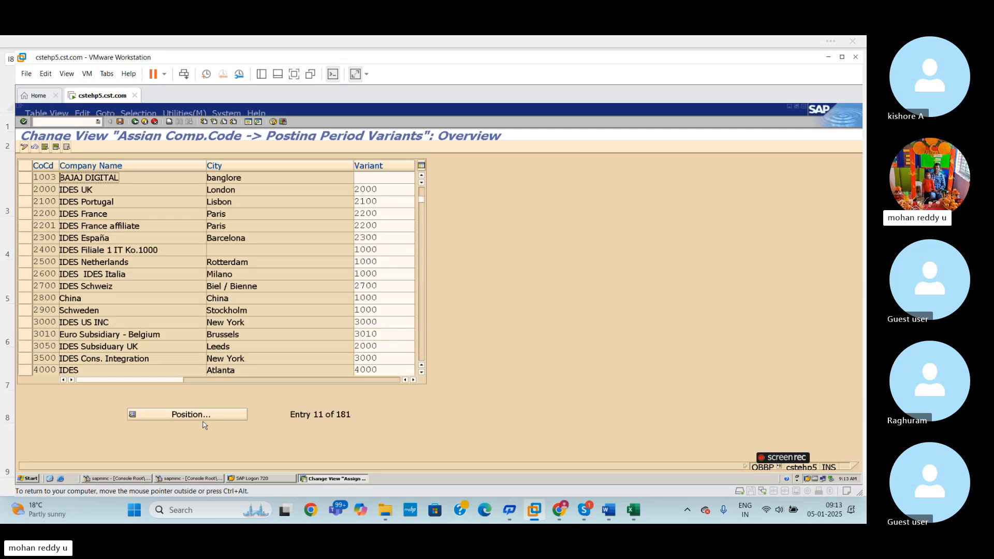
pyautogui.click(373, 179)
pyautogui.write('BDPV')
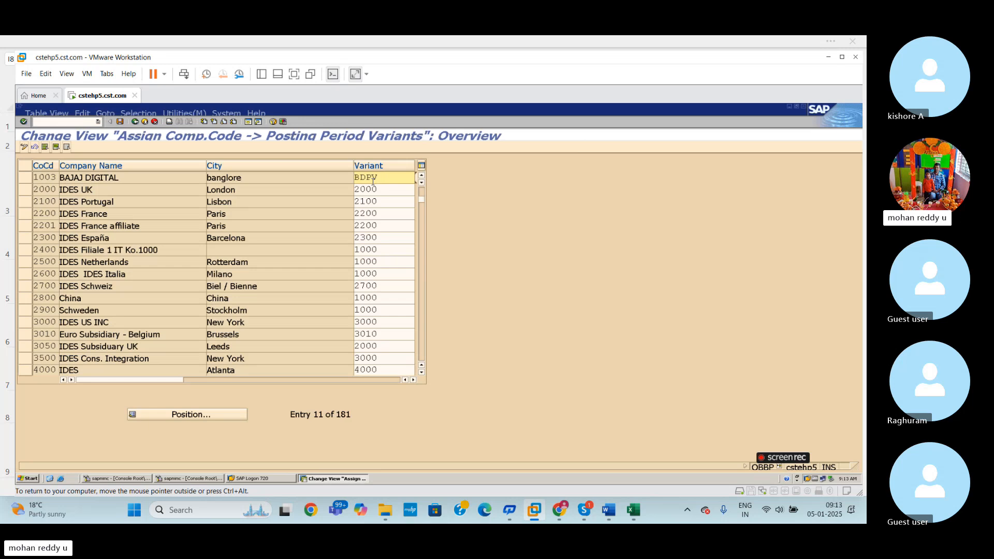
# - Save the posting period variant assignment under customizing request CSTK900163
pyautogui.doubleClick(373, 182)
pyautogui.hotkey('ctrl', 's')
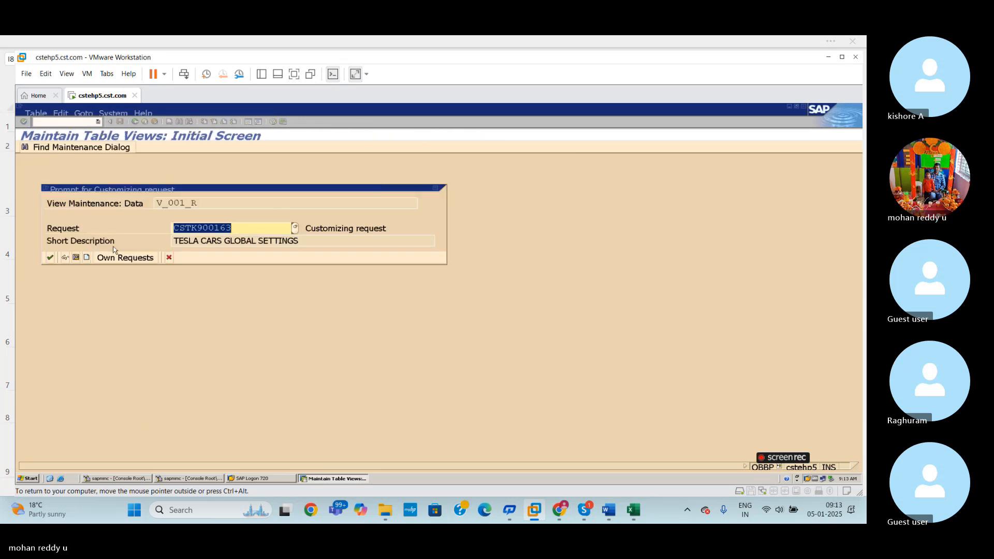
pyautogui.click(50, 257)
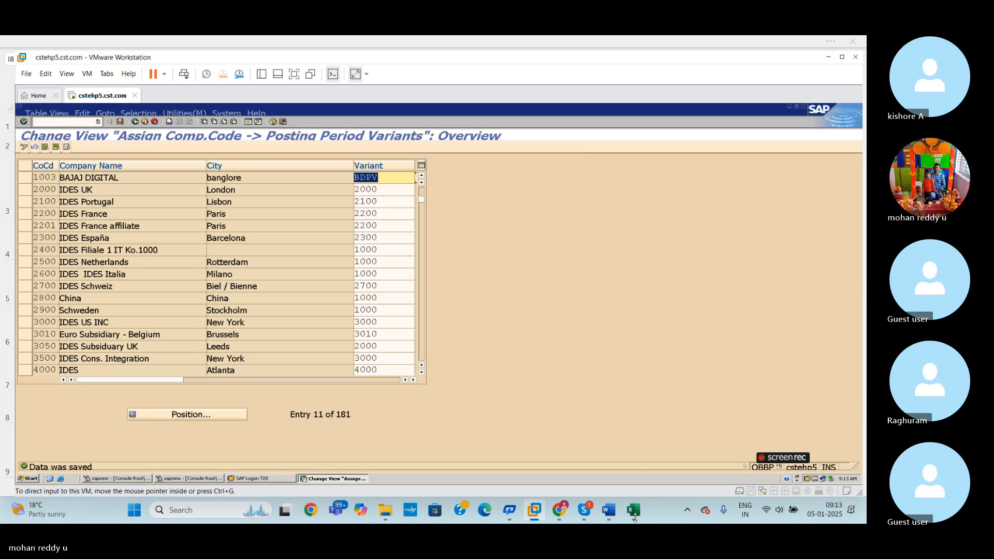
# - Switch to the BAJAJ GLOBAL SETTING sheet in Excel and enter "completed" in cell E6 for the OB52 row
pyautogui.click(634, 513)
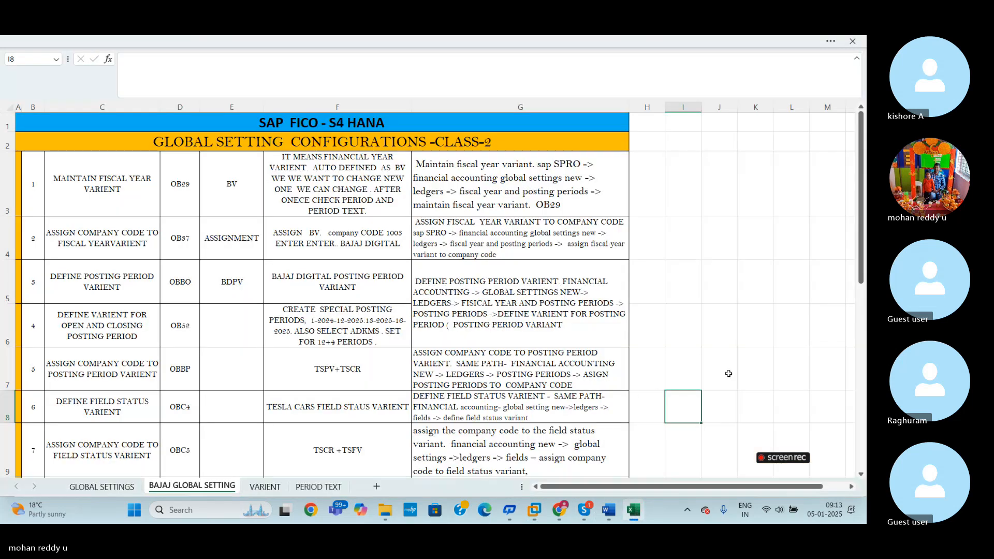
pyautogui.scroll(-3, 864, 288)
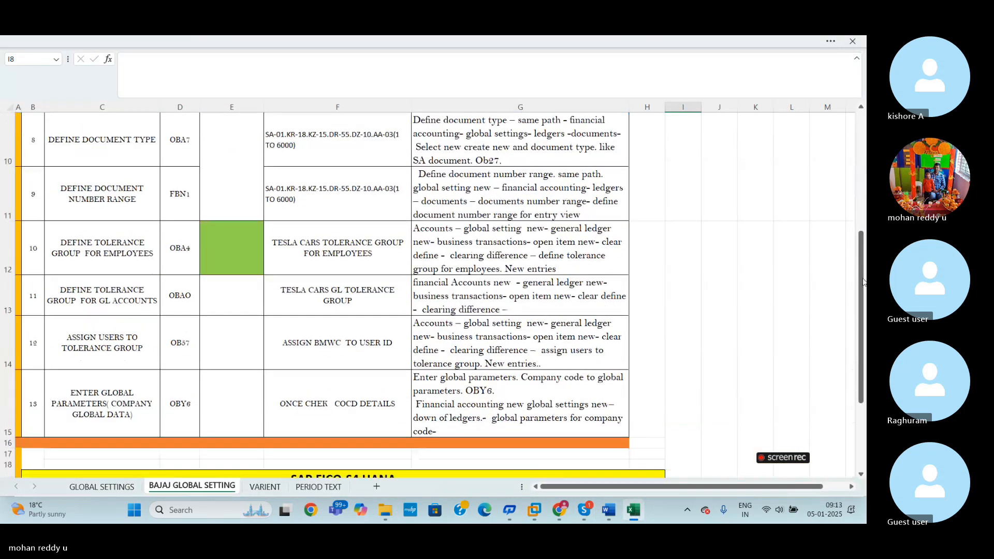
pyautogui.click(767, 336)
pyautogui.scroll(3, 862, 300)
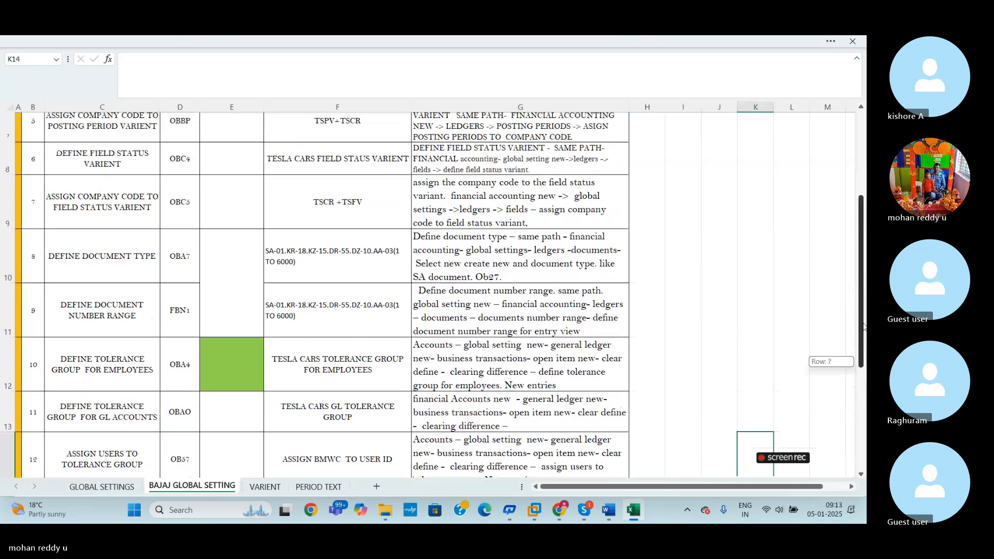
pyautogui.click(231, 280)
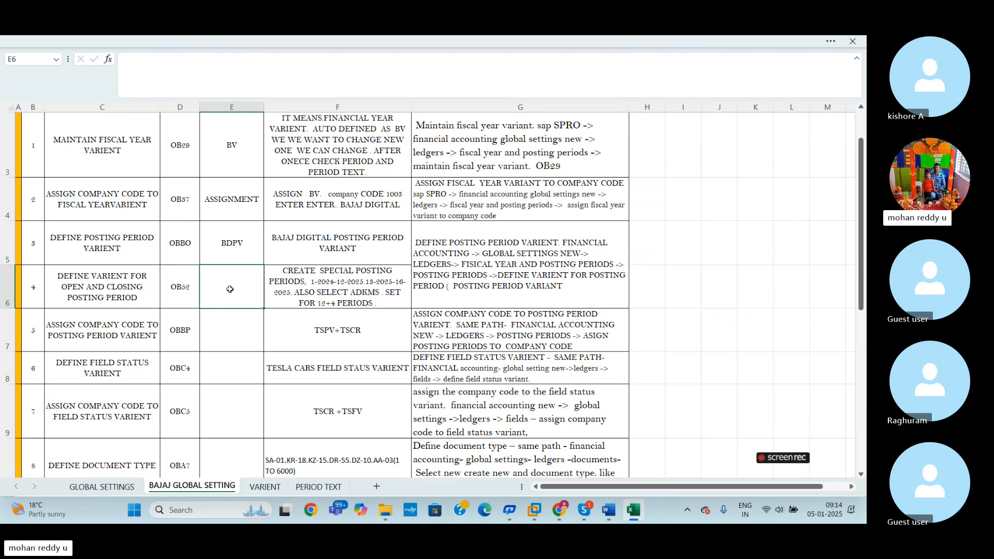
pyautogui.write('COMP')
pyautogui.press('BackSpace')
pyautogui.press('BackSpace')
pyautogui.press('BackSpace')
pyautogui.press('BackSpace')
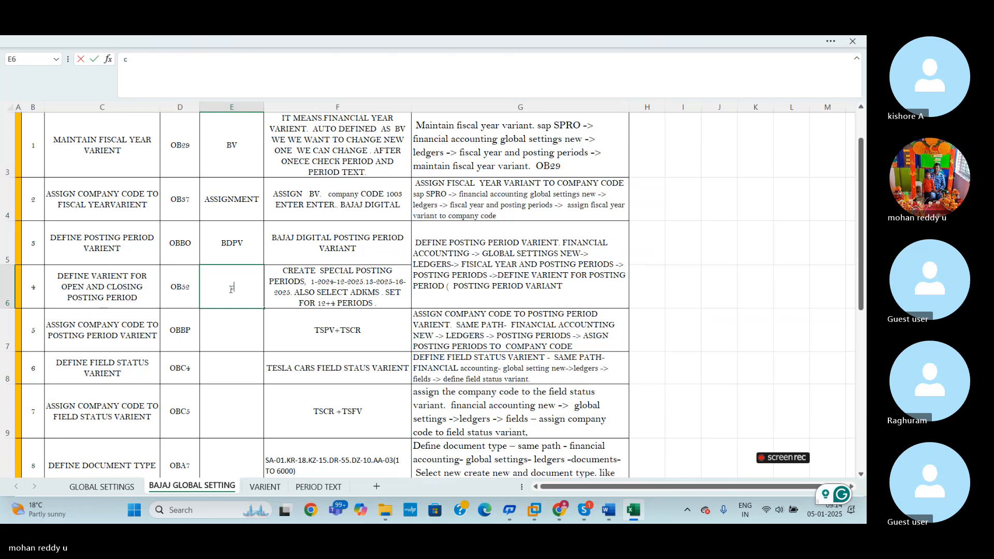
pyautogui.write('completed')
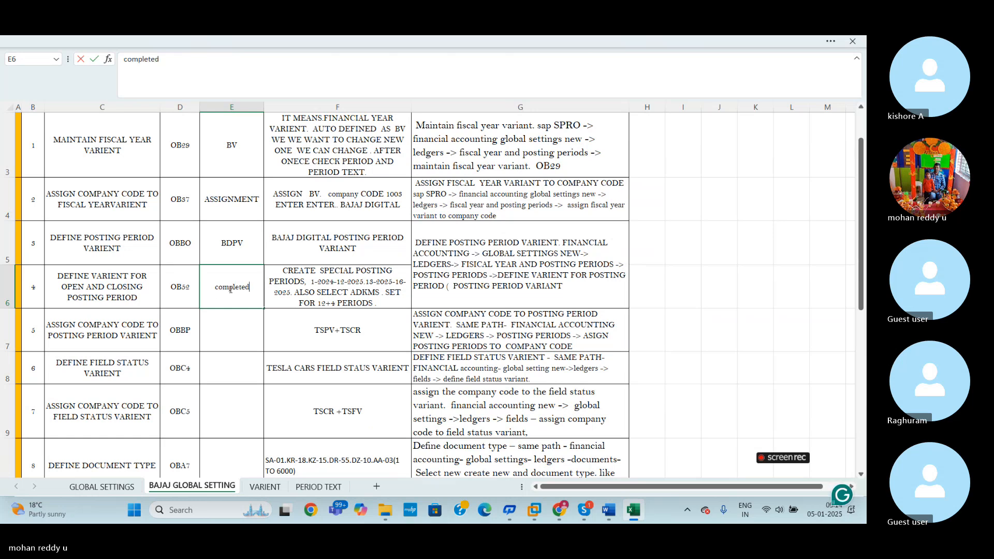
pyautogui.press('Return')
# - Fill cells E3 to E7 on the BAJAJ GLOBAL SETTING sheet with yellow
pyautogui.press('Right')
pyautogui.press('Right')
pyautogui.press('Right')
pyautogui.press('Right')
pyautogui.press('Right')
pyautogui.press('Right')
pyautogui.press('Right')
pyautogui.press('Right')
pyautogui.moveTo(862, 300); pyautogui.dragTo(861, 274)
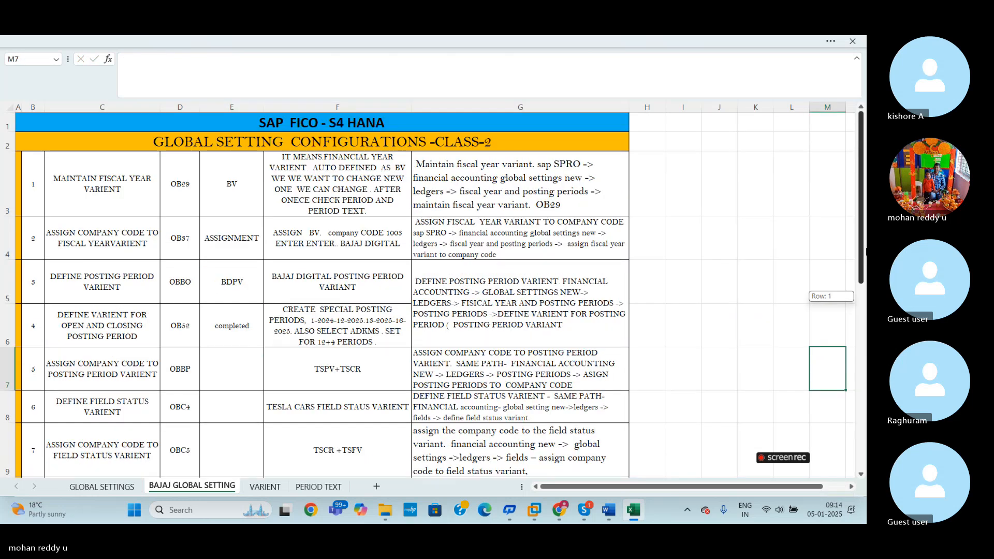
pyautogui.moveTo(233, 167); pyautogui.dragTo(228, 362)
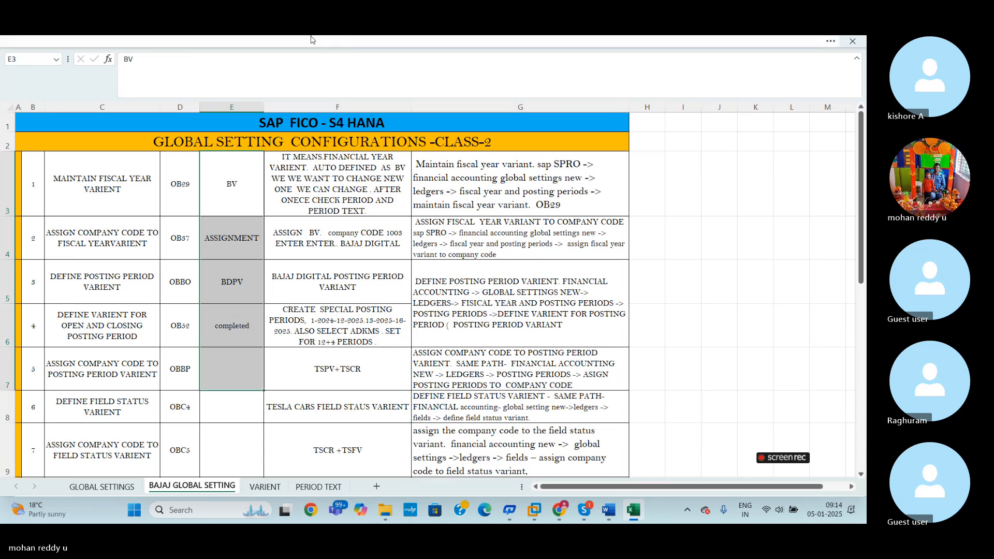
pyautogui.click(275, 40)
pyautogui.click(191, 111)
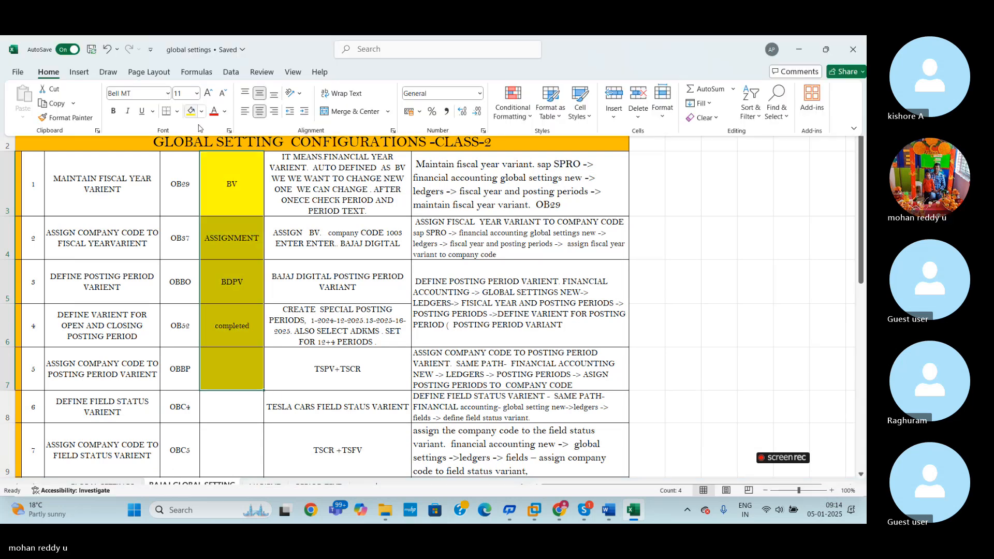
# - Clear the contents of cell F7 in the OBBP row of the BAJAJ GLOBAL SETTING sheet
pyautogui.click(368, 374)
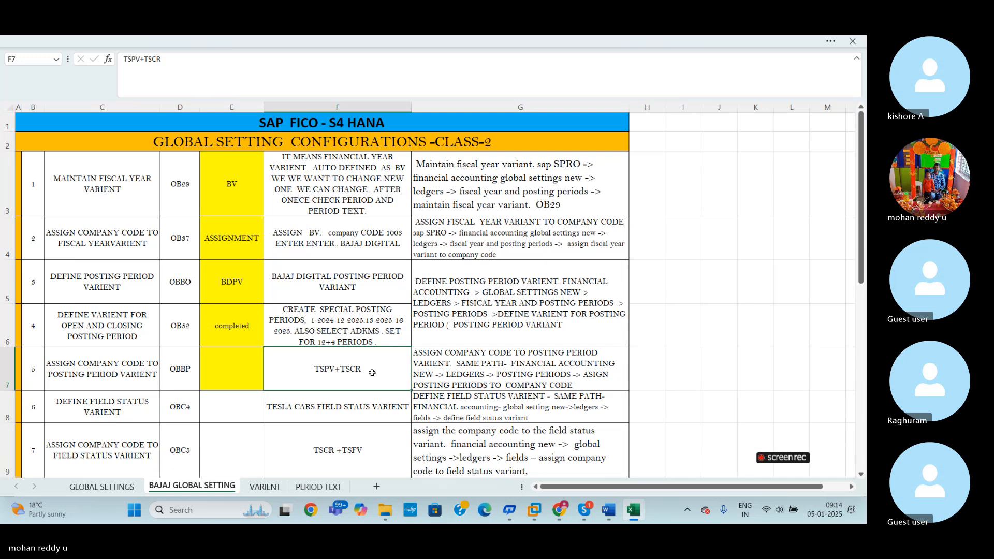
pyautogui.press('BackSpace')
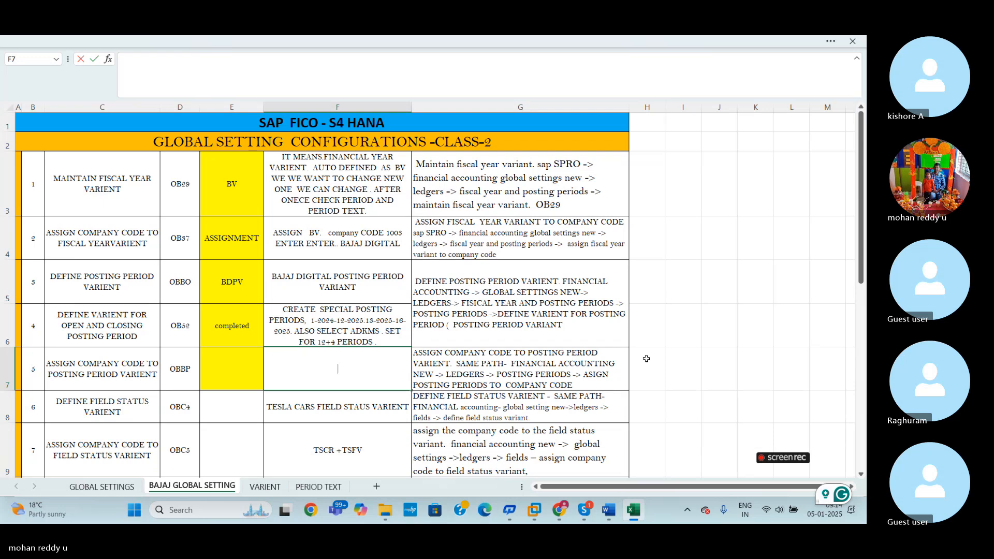
pyautogui.click(647, 358)
pyautogui.click(367, 362)
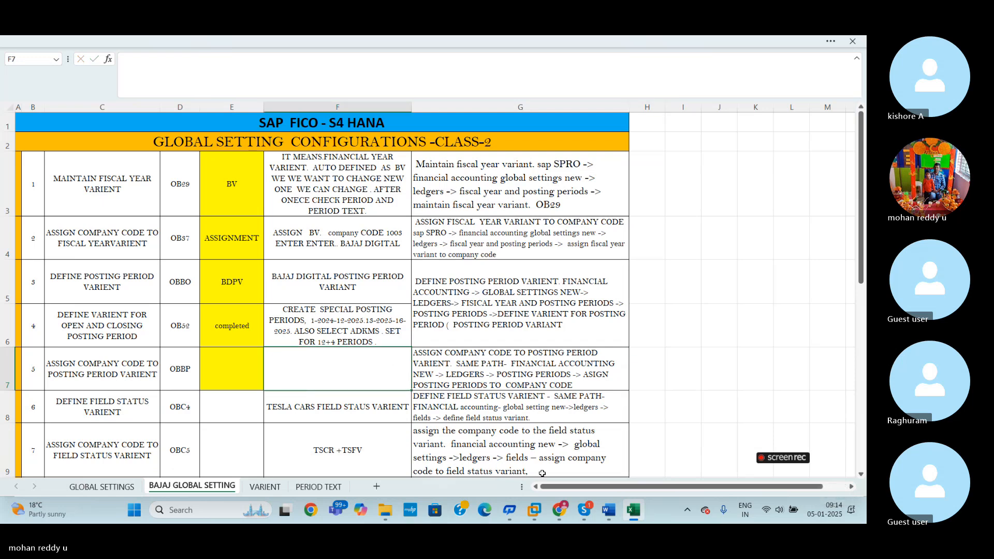
# - Switch to the SAP session to check the company code and variant of BAJAJ DIGITAL, and return to the Excel sheet
pyautogui.moveTo(572, 514)
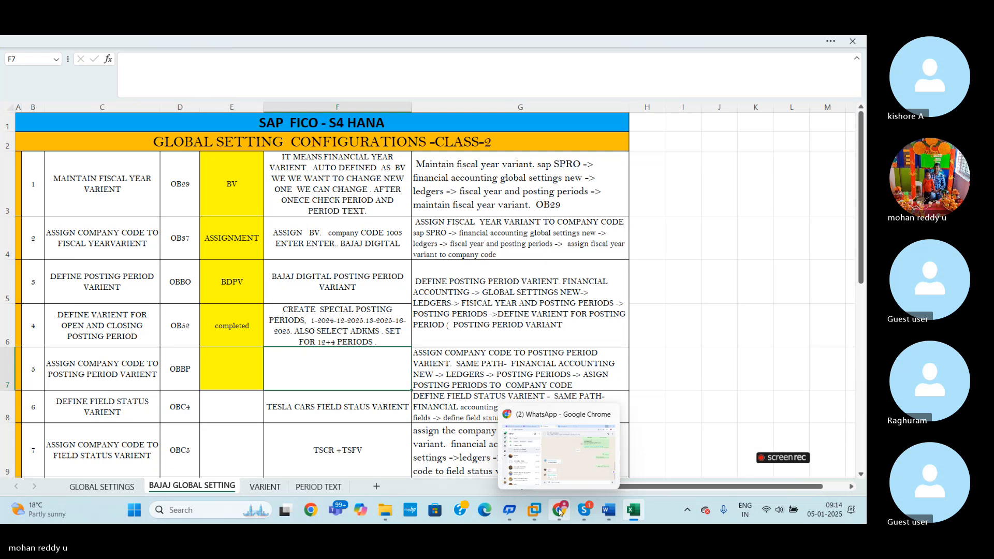
pyautogui.moveTo(534, 511)
pyautogui.click(581, 462)
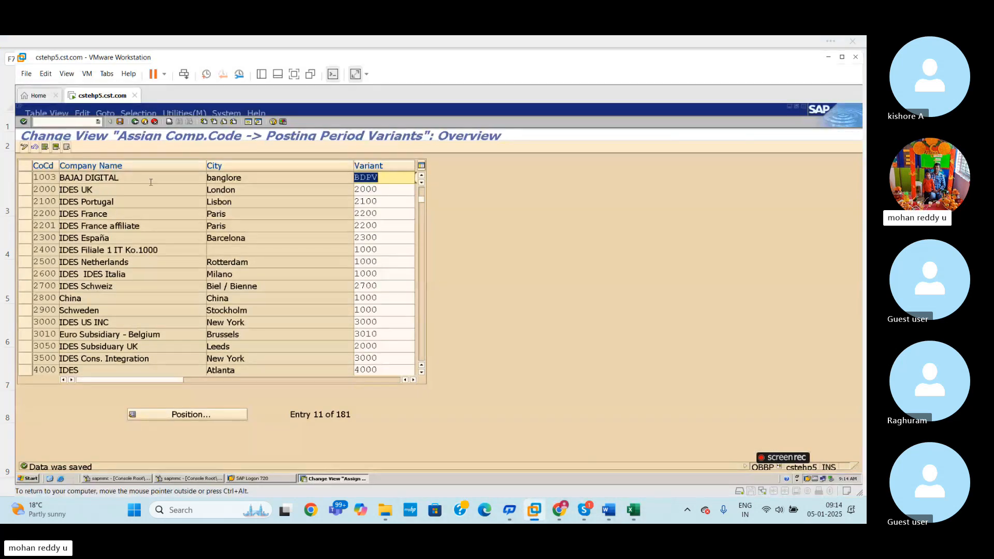
pyautogui.hotkey('alt', 'Tab')
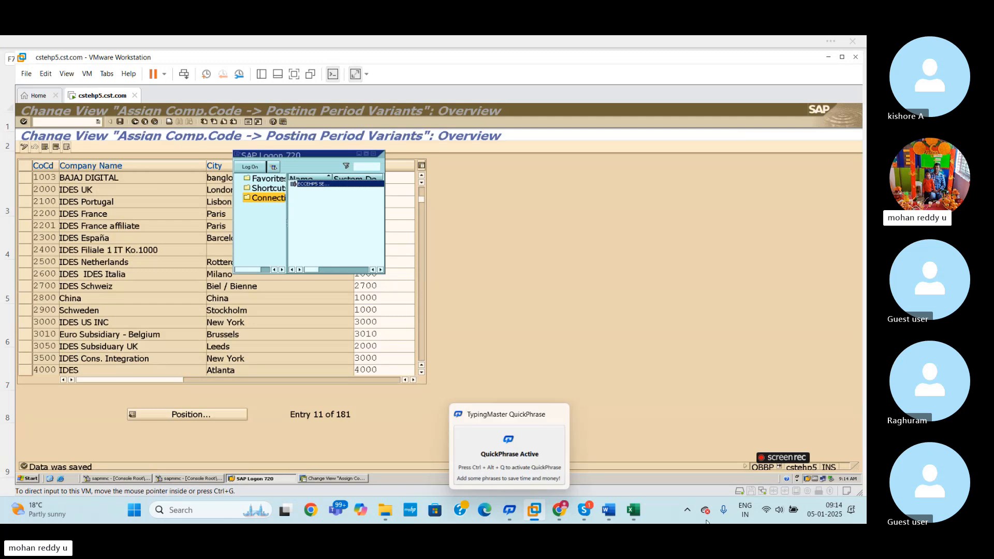
pyautogui.click(632, 511)
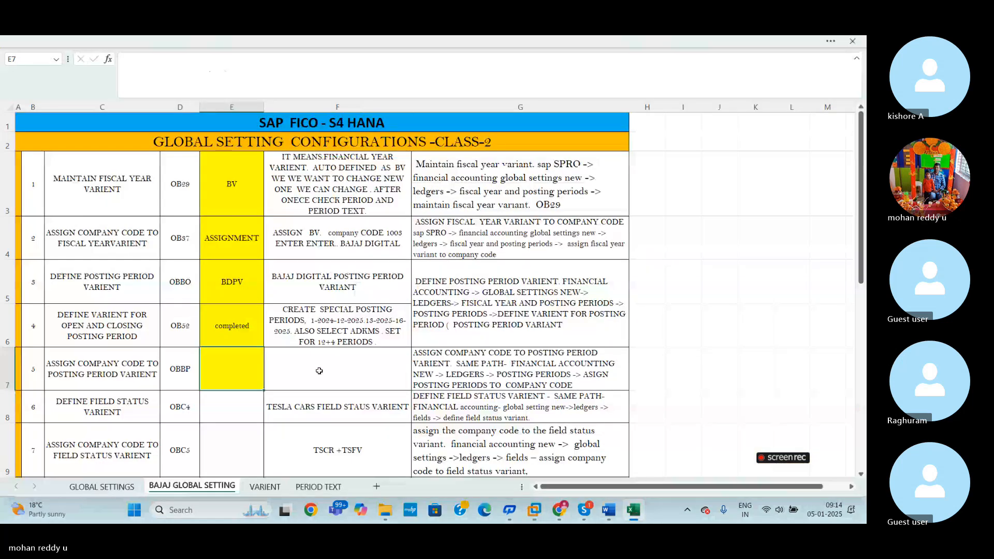
# - Enter 1003+BDPV in cell F7 for the OBBP assignment row
pyautogui.write('3')
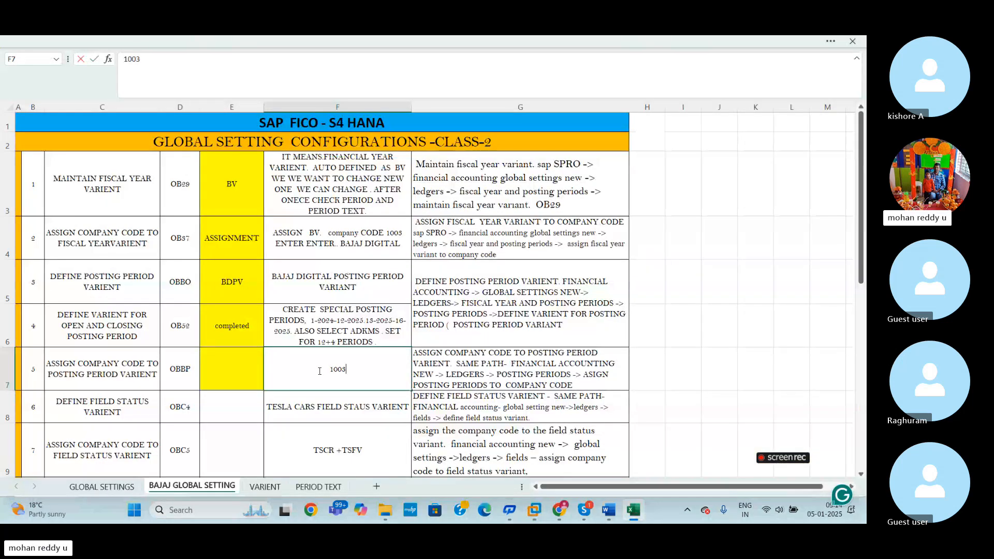
pyautogui.write('+bdpv')
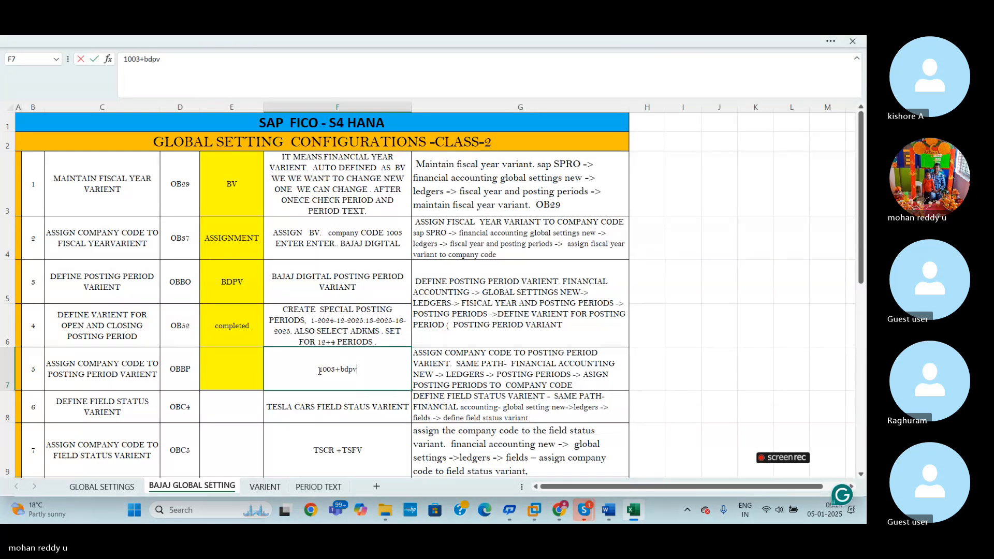
pyautogui.press('BackSpace')
pyautogui.press('BackSpace')
pyautogui.press('BackSpace')
pyautogui.press('BackSpace')
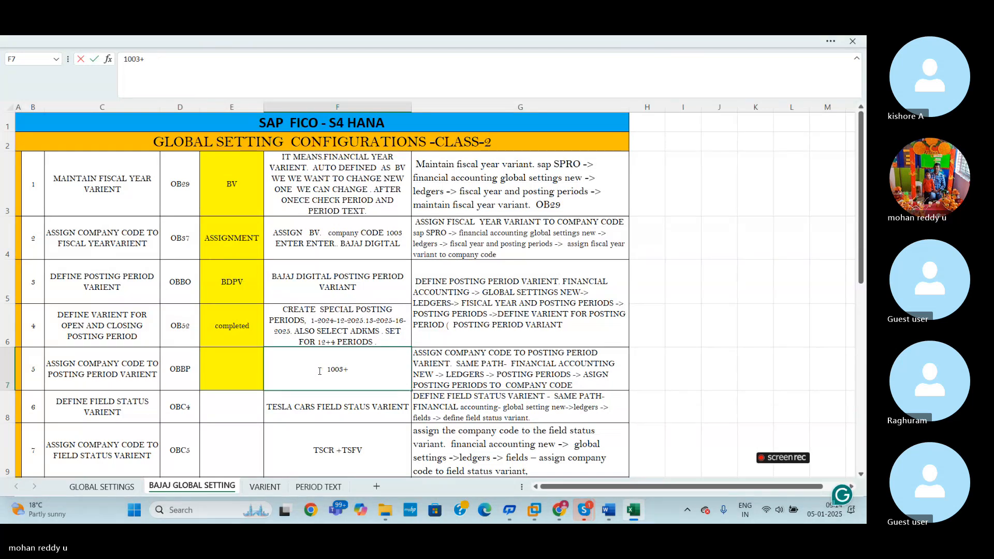
pyautogui.write('BDPV')
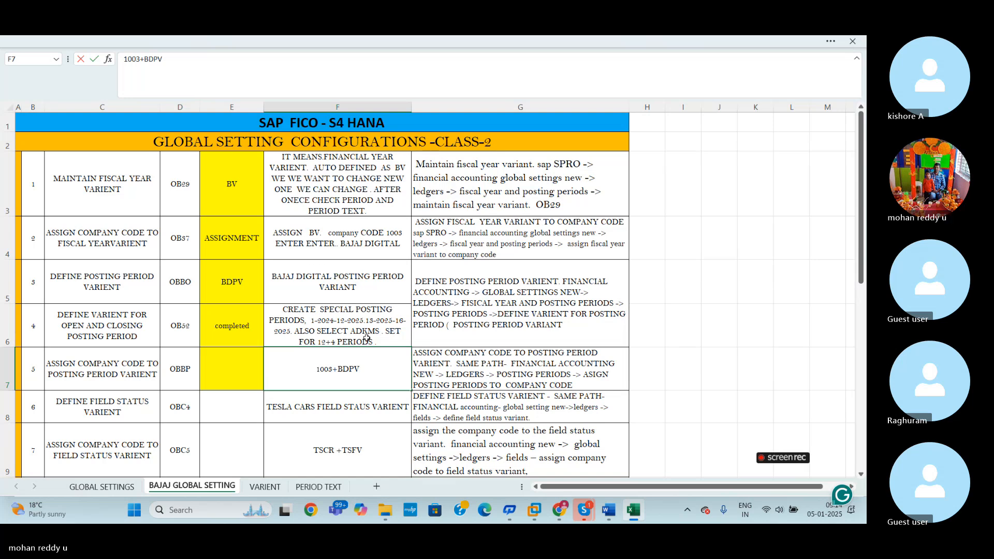
pyautogui.click(348, 396)
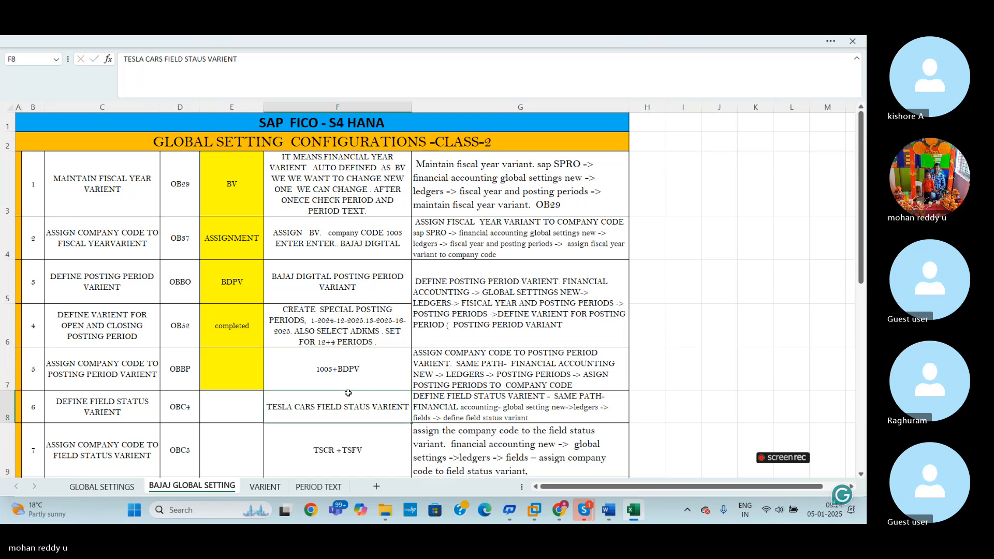
# - Copy the "completed" status from cell E6 into cell E7 to mark the OBBP row
pyautogui.click(246, 359)
pyautogui.click(216, 324)
pyautogui.hotkey('ctrl', 'c')
pyautogui.click(230, 370)
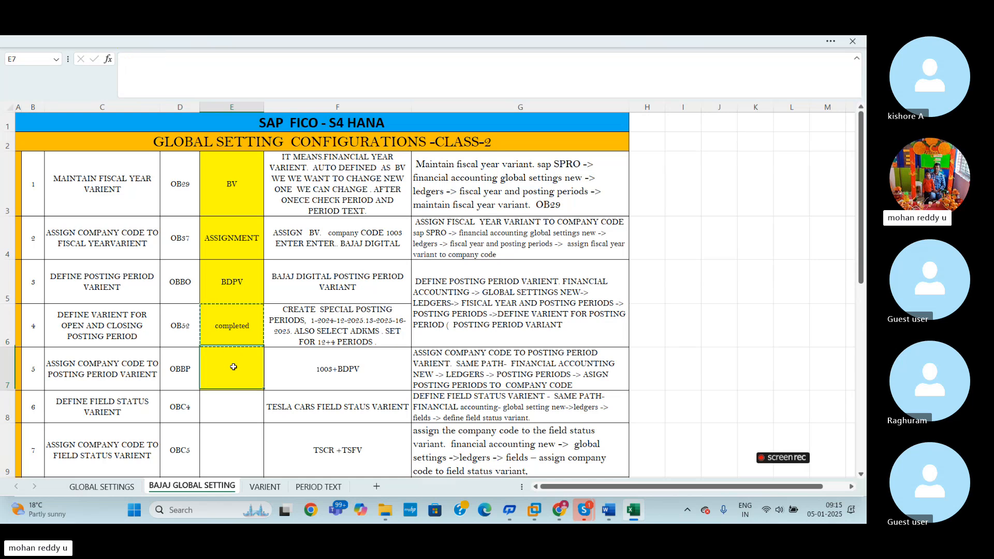
pyautogui.hotkey('ctrl', 'v')
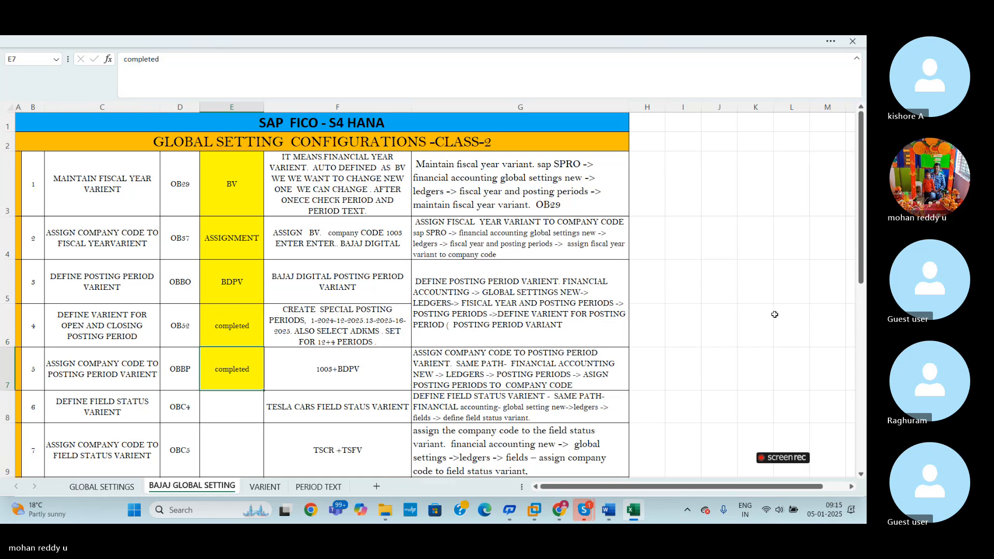
pyautogui.click(780, 315)
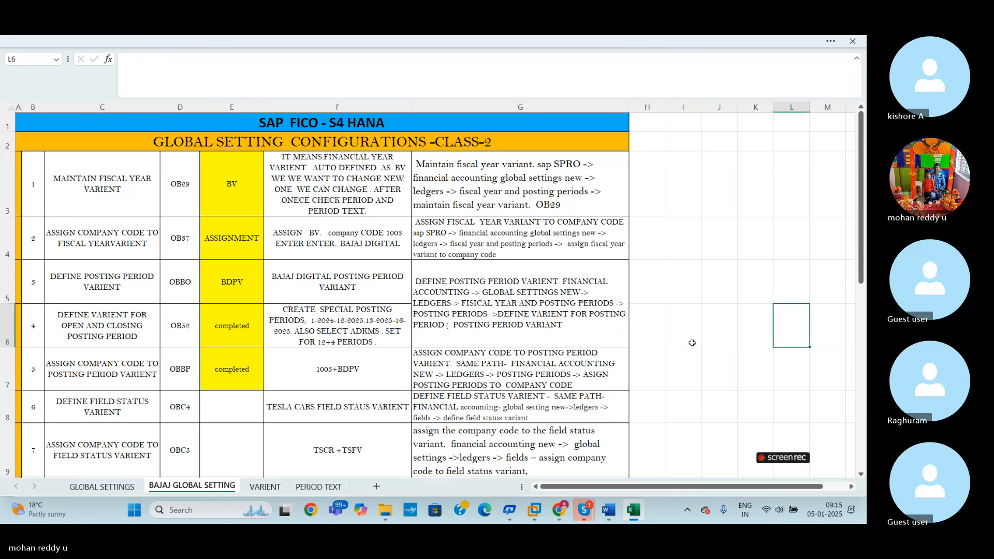
pyautogui.click(667, 360)
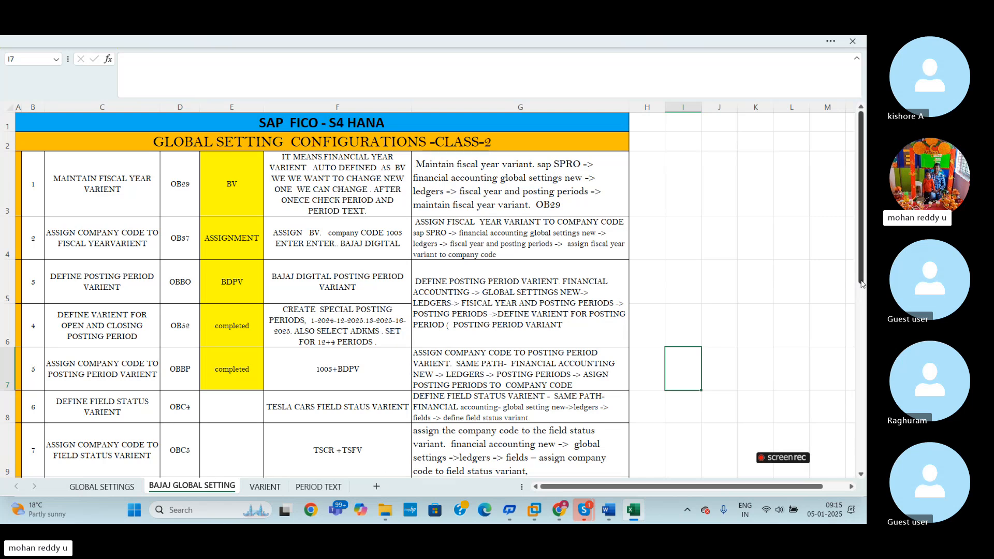
# - Switch to the SAP session, open the customer invoice transaction FB70 and highlight the first two line item rows
pyautogui.moveTo(861, 284); pyautogui.dragTo(860, 323)
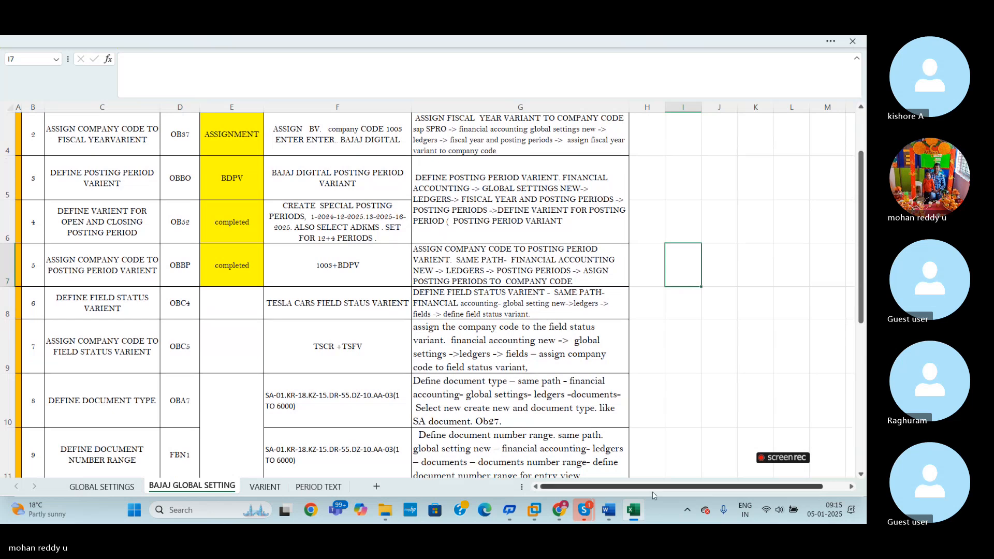
pyautogui.click(595, 464)
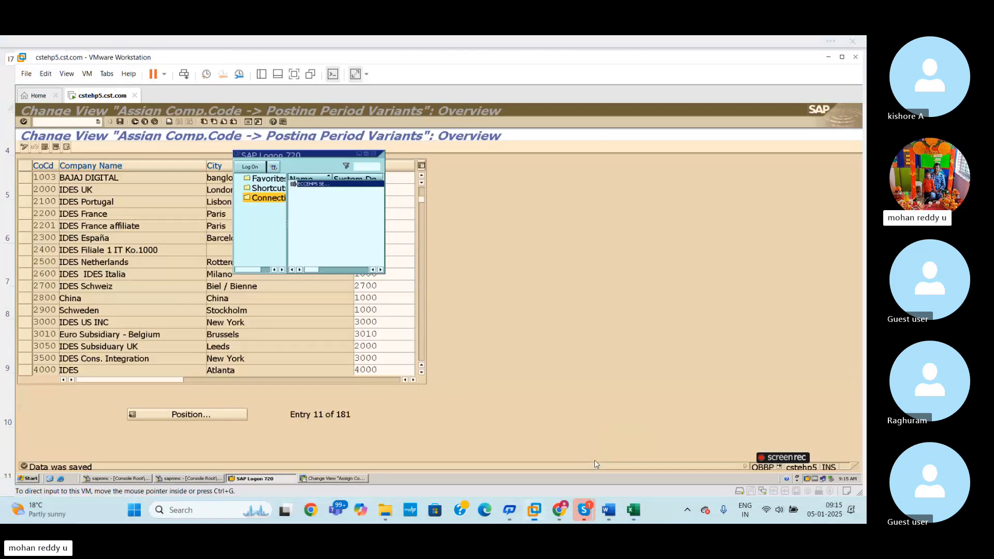
pyautogui.click(358, 155)
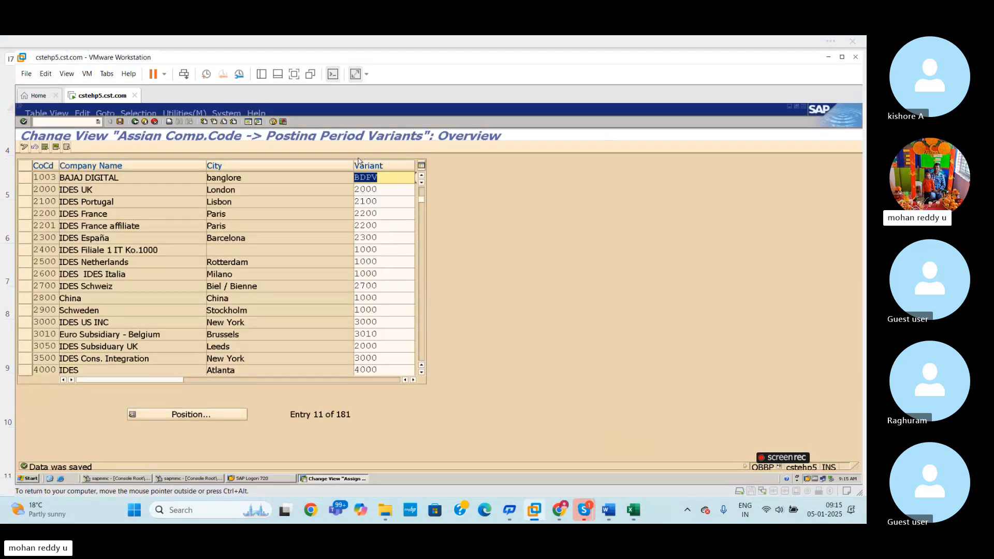
pyautogui.click(58, 122)
pyautogui.press('Return')
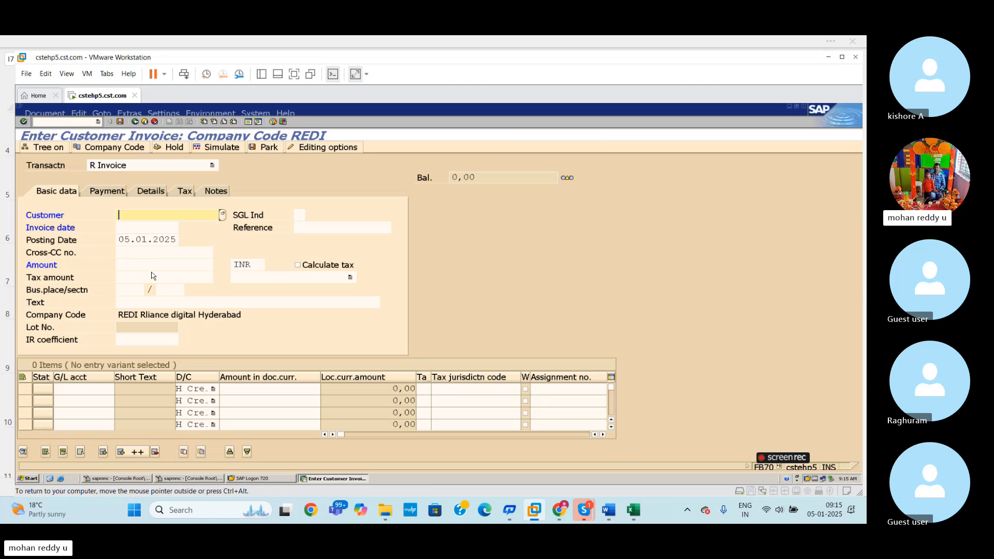
pyautogui.moveTo(23, 389); pyautogui.dragTo(23, 401)
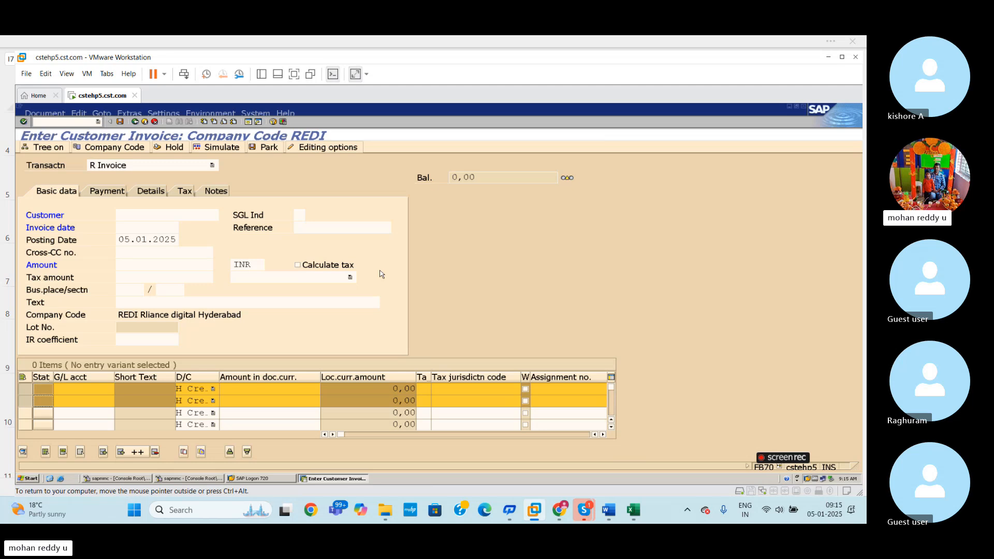
# - Open the G/L account document entry transaction with /NFB50
pyautogui.click(81, 122)
pyautogui.write('/NFB50')
pyautogui.press('Return')
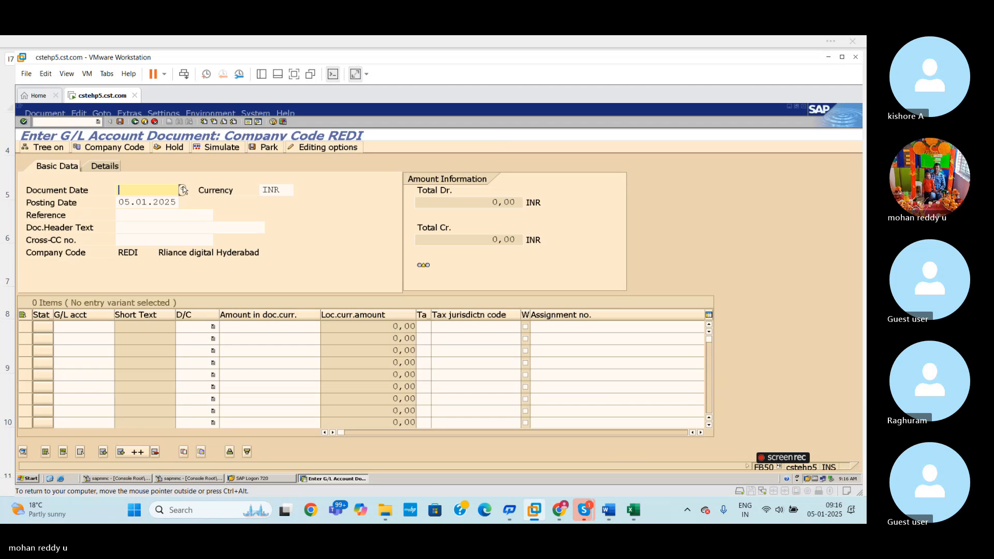
# - Look up the G/L accounts for the first line item and choose ELECTRICTY CHARGES, account 101407
pyautogui.click(107, 330)
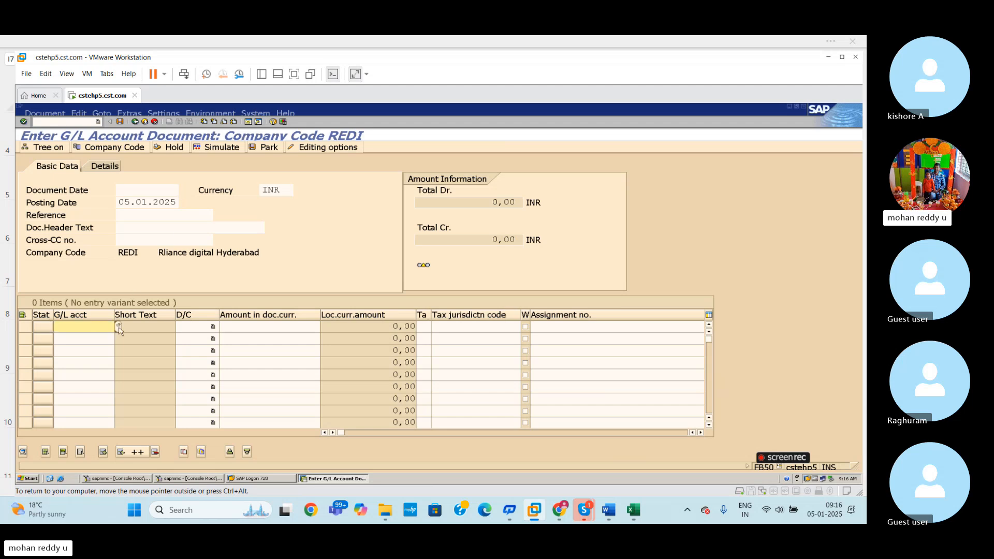
pyautogui.click(115, 327)
pyautogui.press('Return')
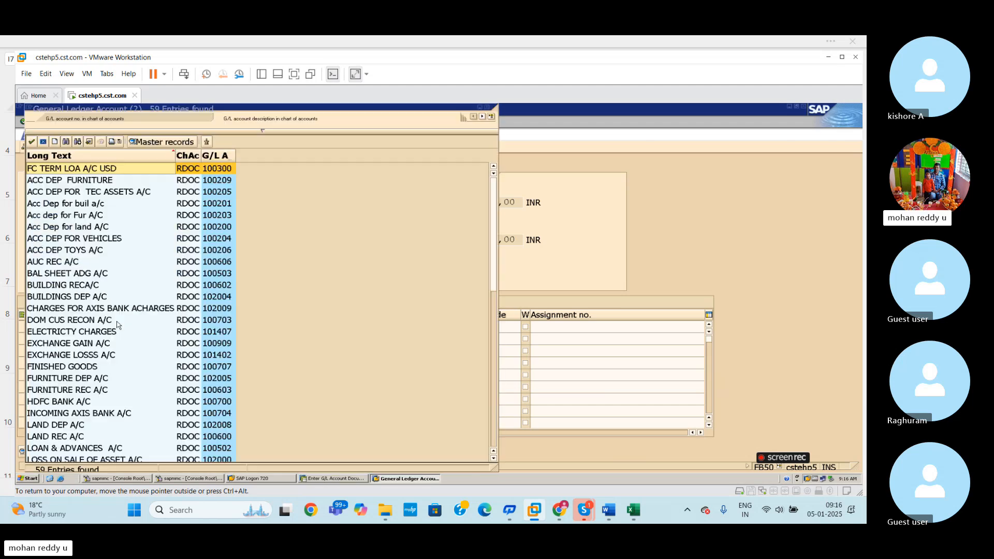
pyautogui.doubleClick(79, 332)
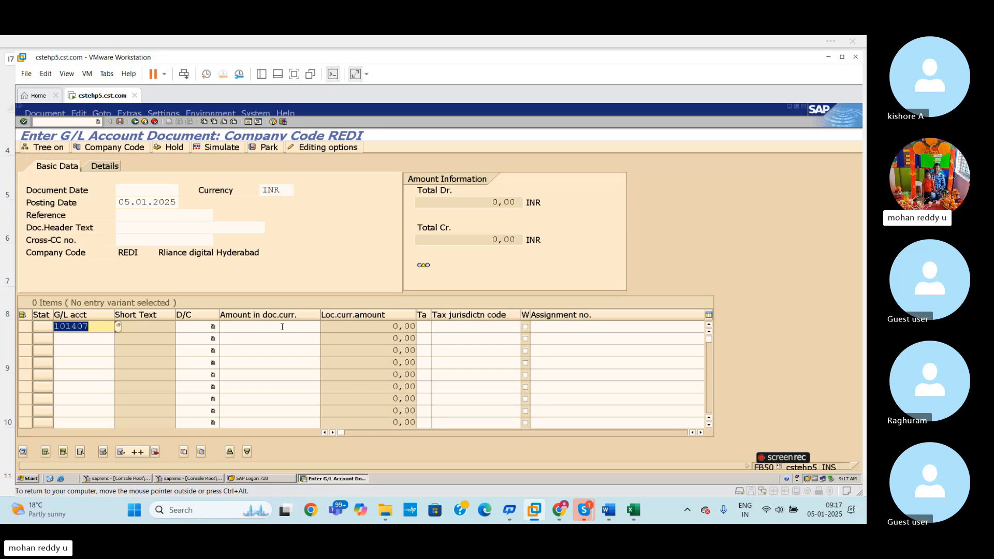
# - Switch back to the global settings workbook in Excel and review the OBC4 field status variant row
pyautogui.moveTo(633, 510)
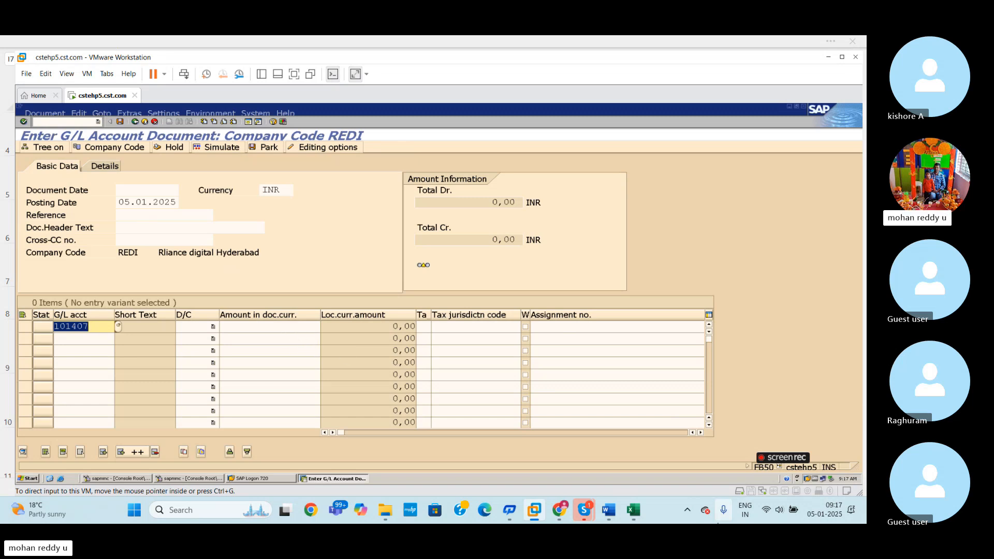
pyautogui.moveTo(637, 513)
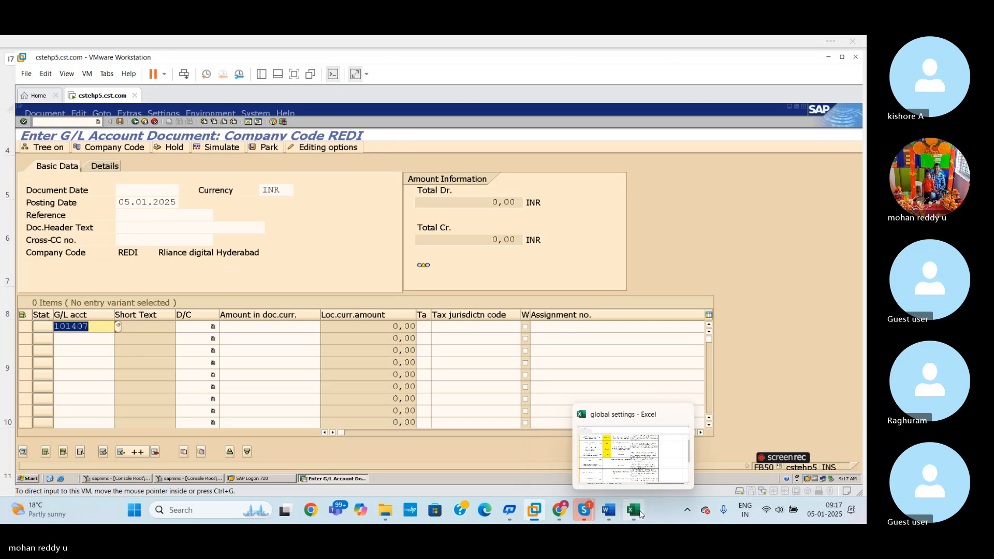
pyautogui.click(641, 513)
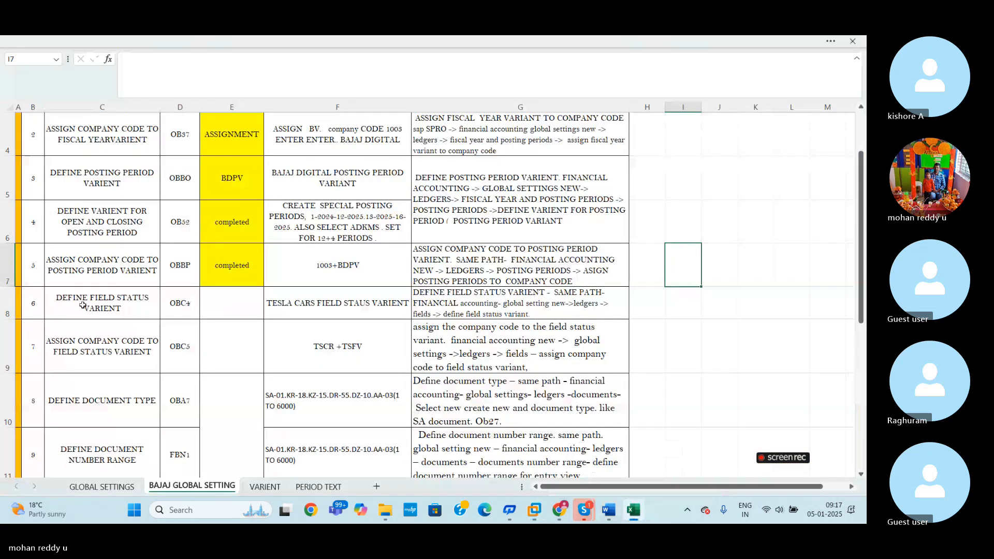
pyautogui.click(8, 299)
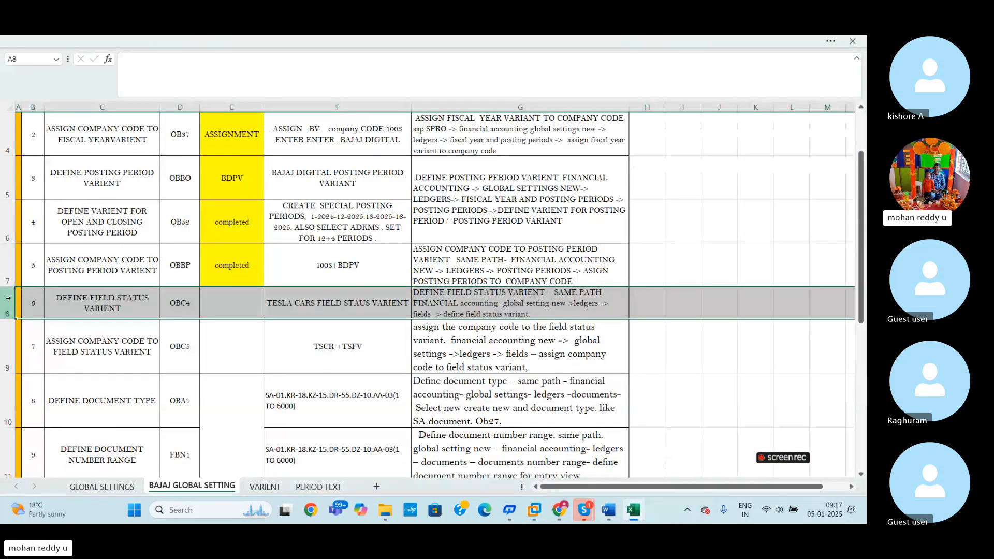
pyautogui.click(228, 348)
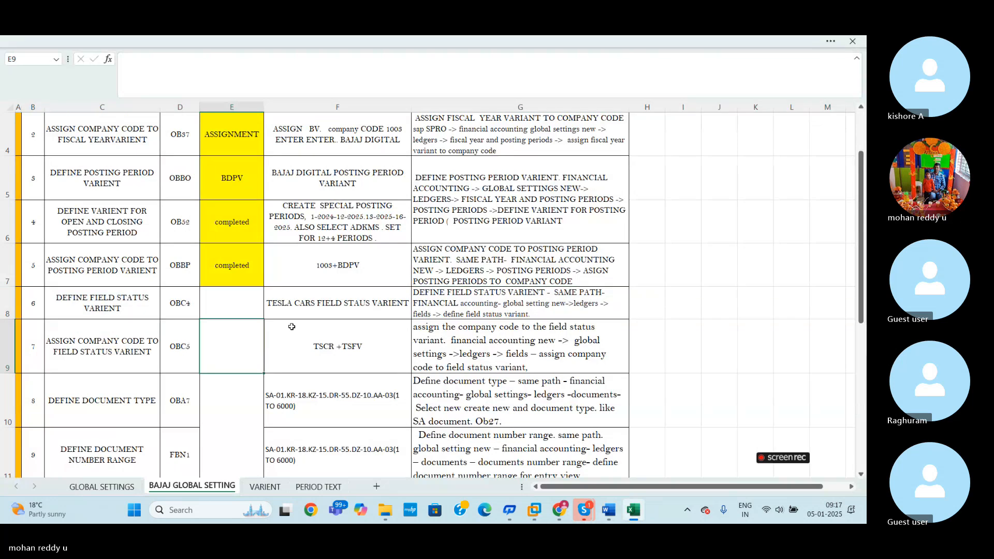
# - Replace "TESLA CARS" with "BAJAJ" in cell F8 so it reads BAJAJ FIELD STAUS VARIENT
pyautogui.doubleClick(310, 308)
pyautogui.press('BackSpace')
pyautogui.press('BackSpace')
pyautogui.press('BackSpace')
pyautogui.press('BackSpace')
pyautogui.press('BackSpace')
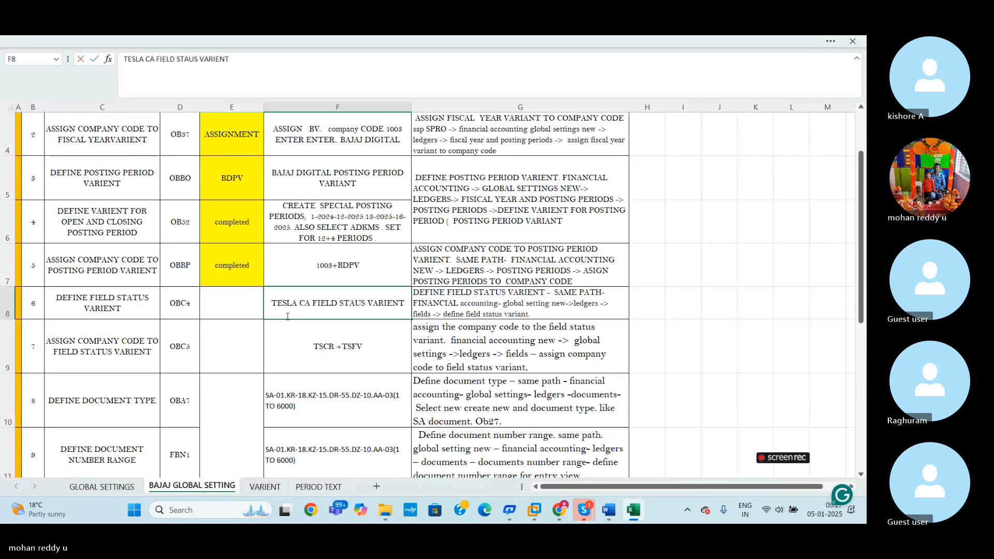
pyautogui.press('BackSpace')
pyautogui.press('BackSpace')
pyautogui.press('BackSpace')
pyautogui.press('BackSpace')
pyautogui.press('BackSpace')
pyautogui.press('BackSpace')
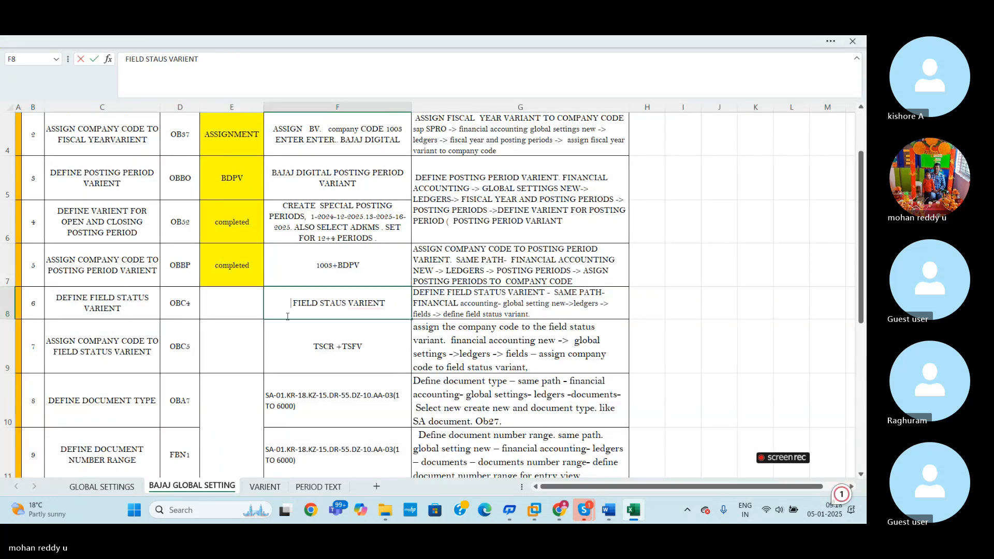
pyautogui.write('BAJA ')
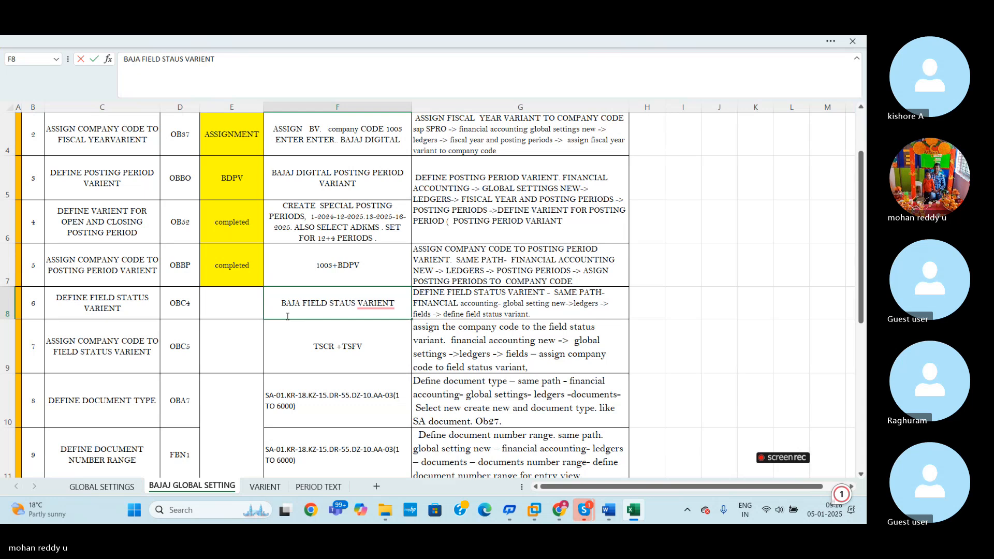
pyautogui.write('J')
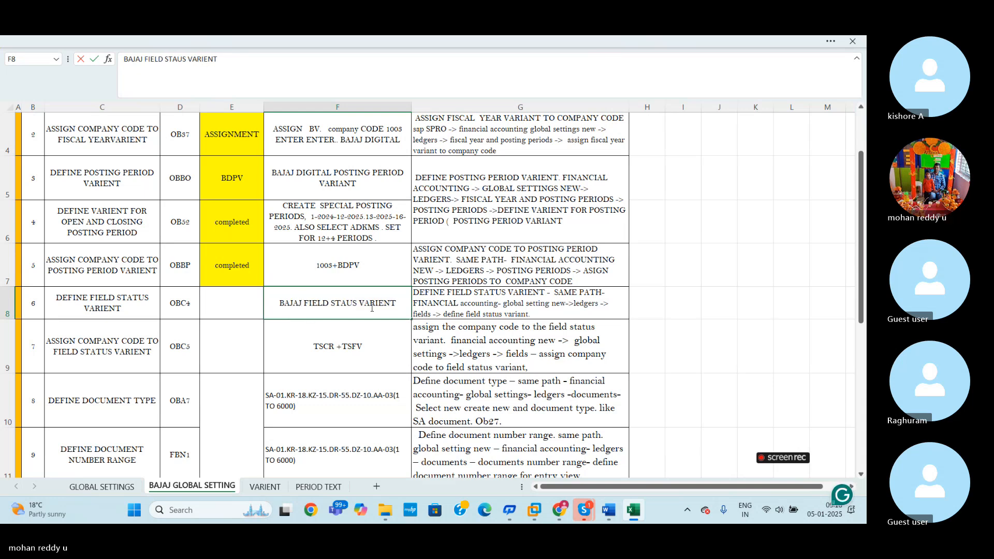
pyautogui.click(391, 338)
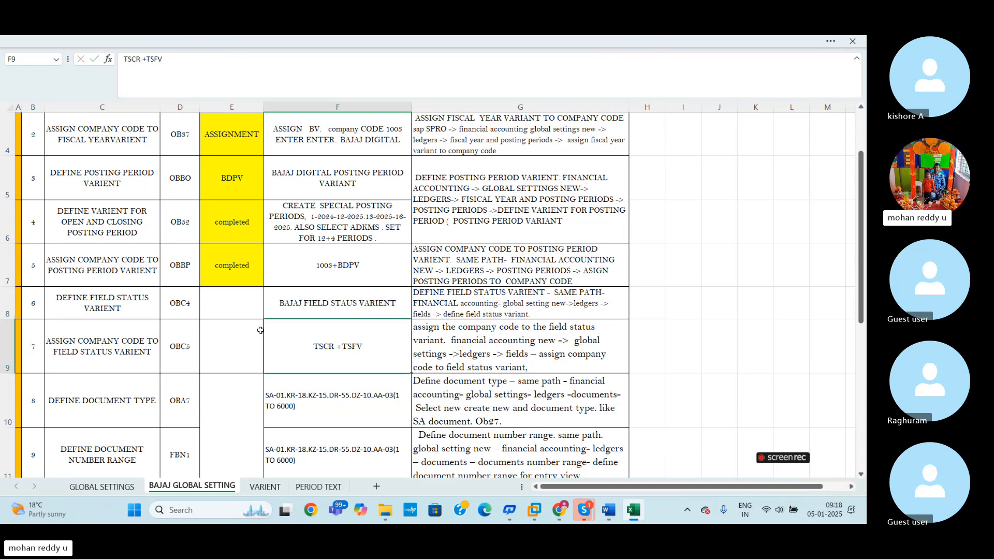
# - Enter BDFV in cell E8 as the field status variant key for the OBC4 row
pyautogui.click(234, 304)
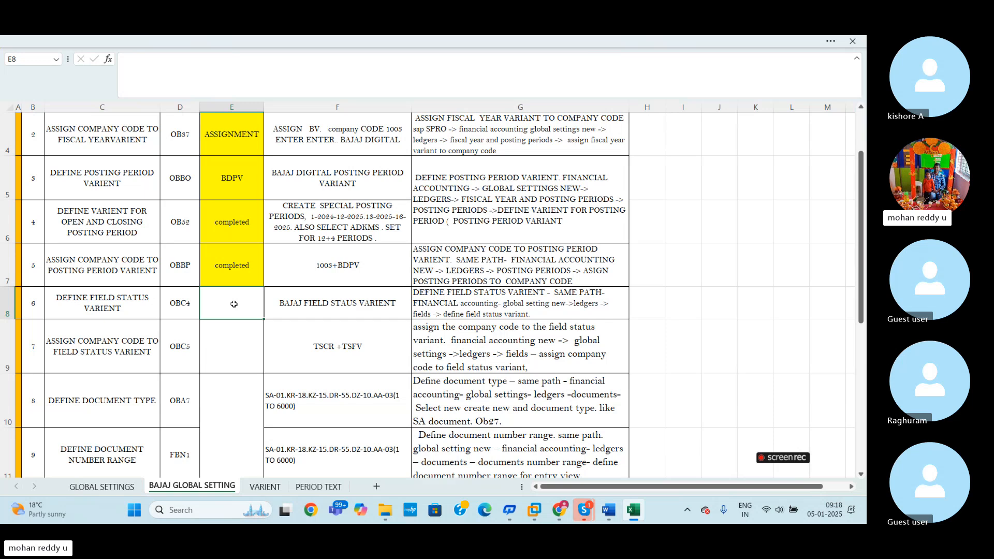
pyautogui.write('BD')
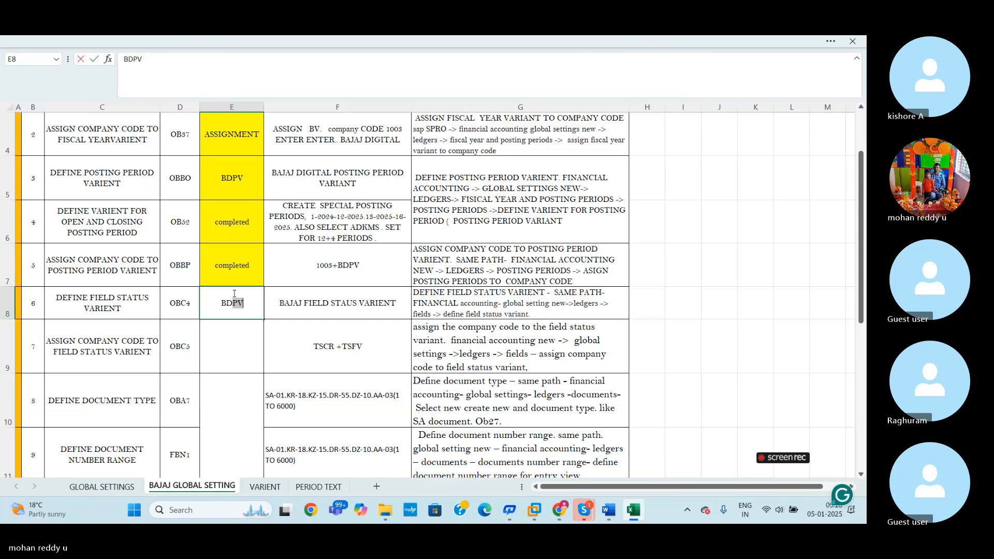
pyautogui.write('FV')
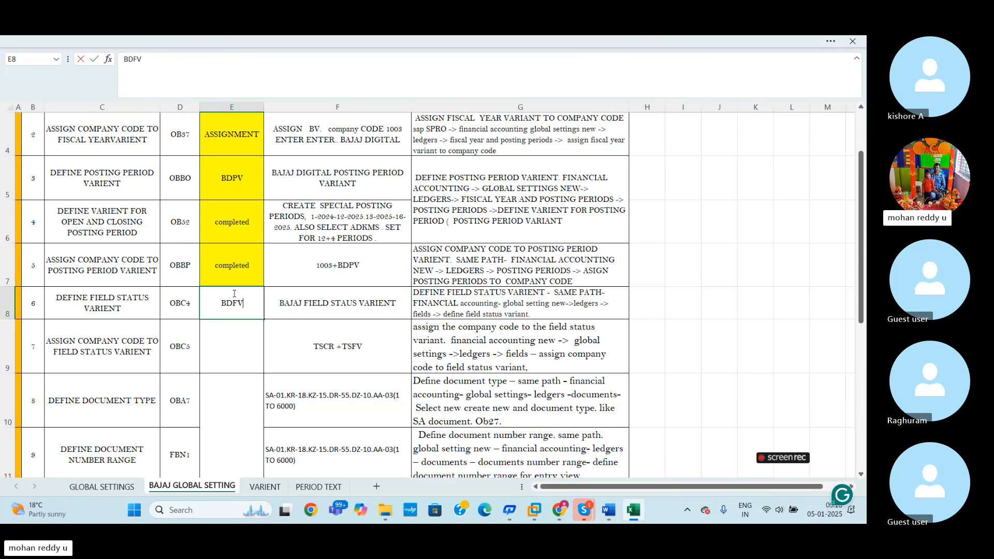
# - Insert DIGITAL after BAJAJ in cell F8 so the variant name reads BAJAJ DIGITAL FIELD STAUS VARIENT
pyautogui.click(303, 303)
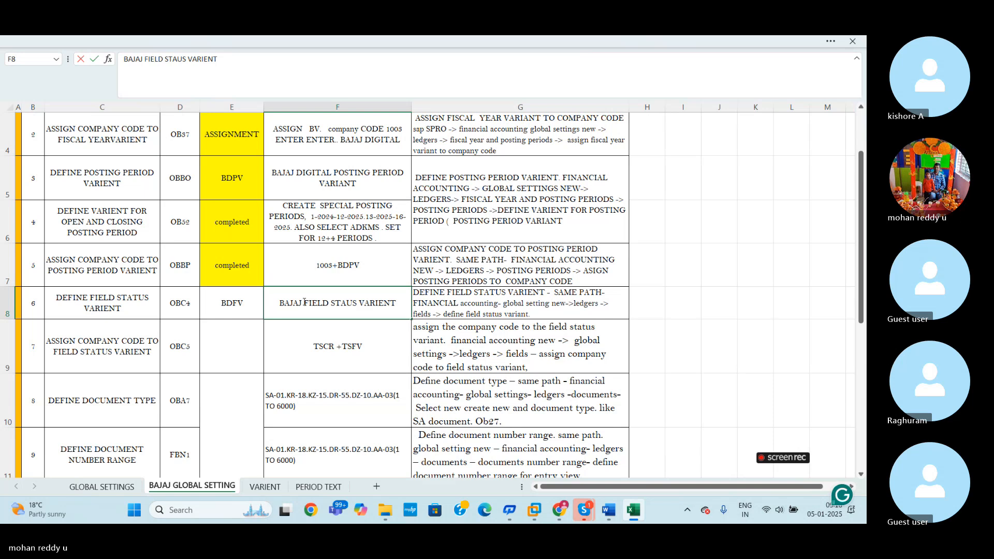
pyautogui.doubleClick(304, 303)
pyautogui.write('DIGIT')
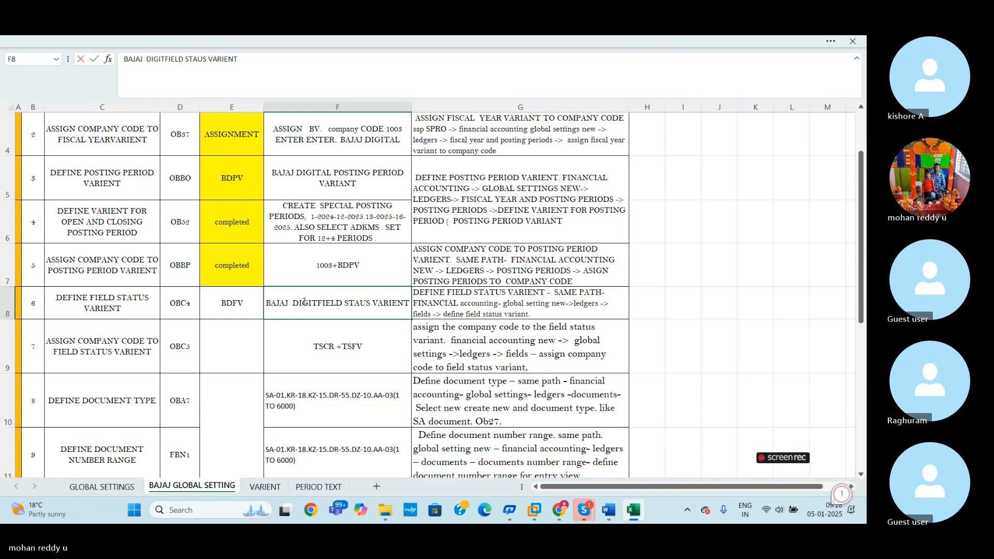
pyautogui.write('AL')
pyautogui.click(642, 352)
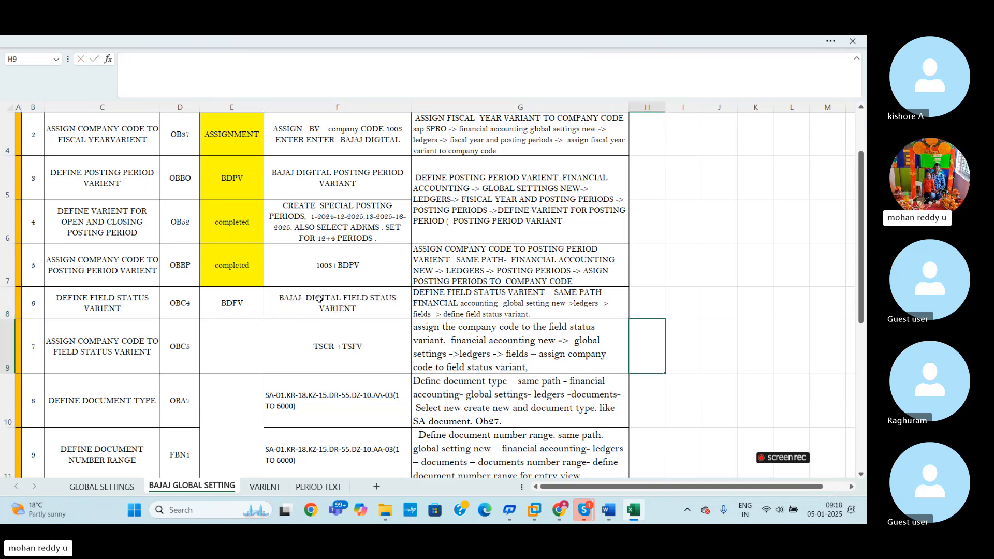
pyautogui.click(7, 304)
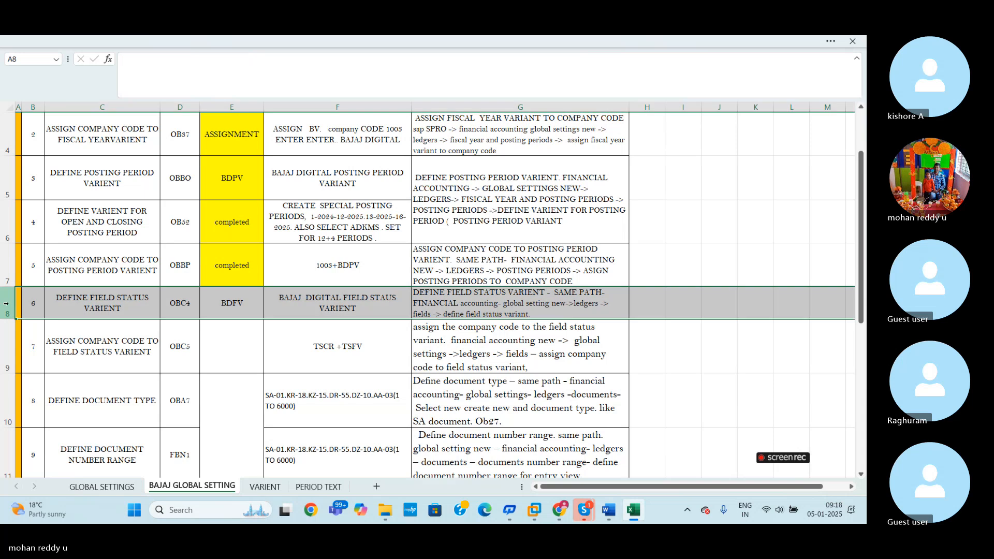
pyautogui.click(265, 328)
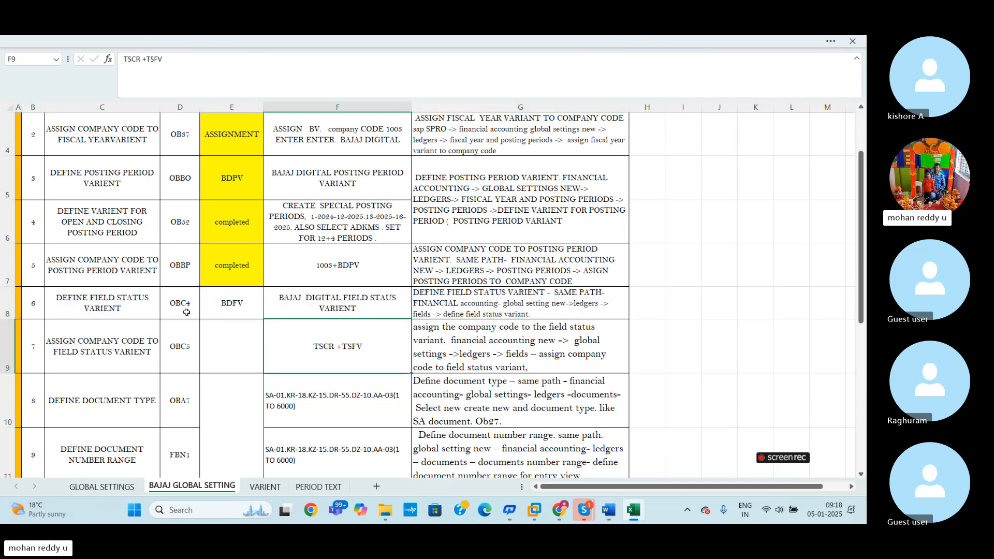
# - Switch to the SAP session and view the field status variants overview with /NOBC4
pyautogui.hotkey('alt', 'Tab')
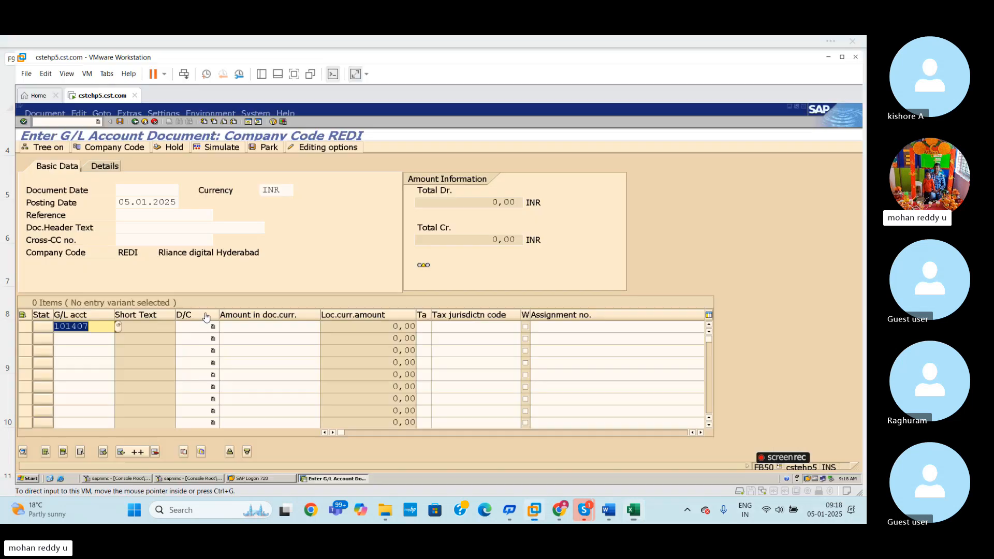
pyautogui.click(83, 123)
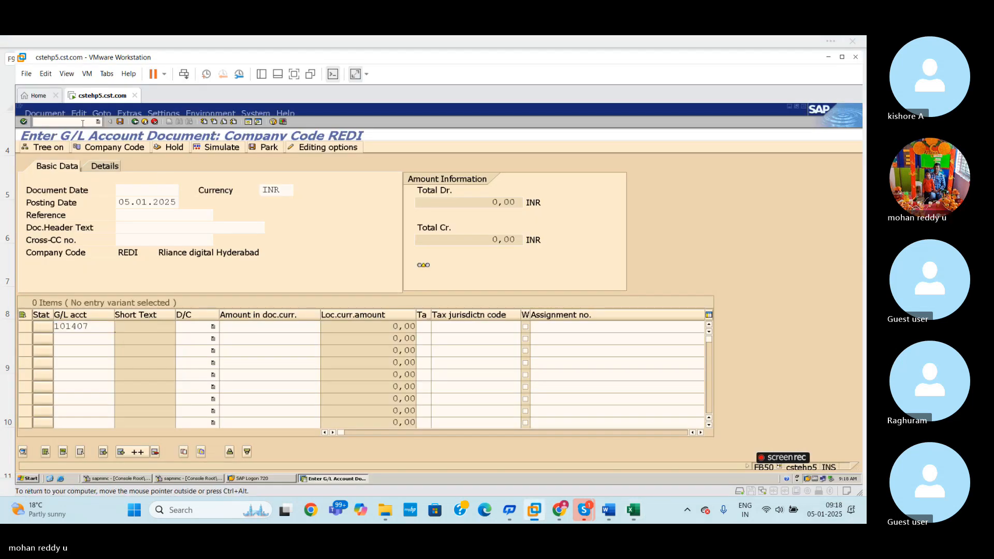
pyautogui.write('/NOBC4')
pyautogui.press('Return')
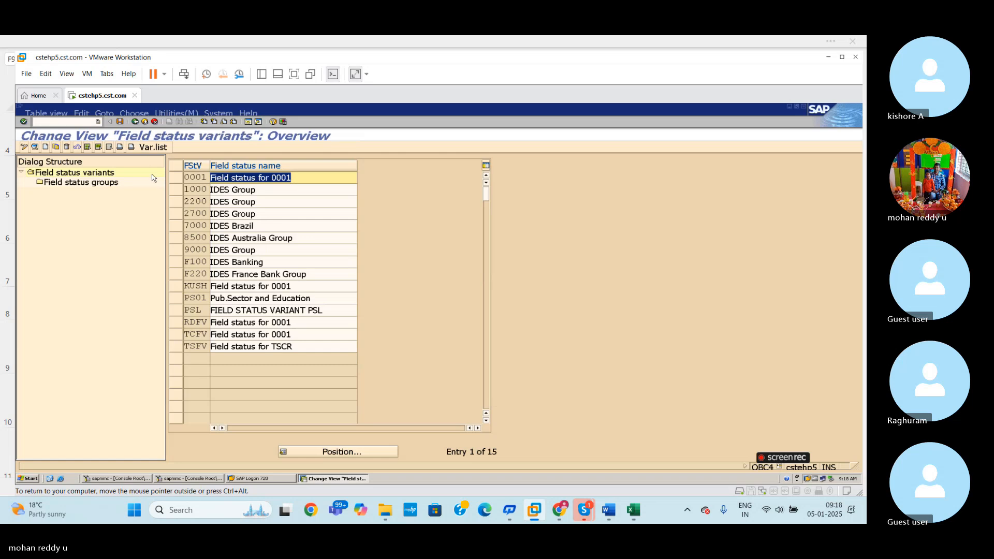
pyautogui.press('Down')
pyautogui.press('Down')
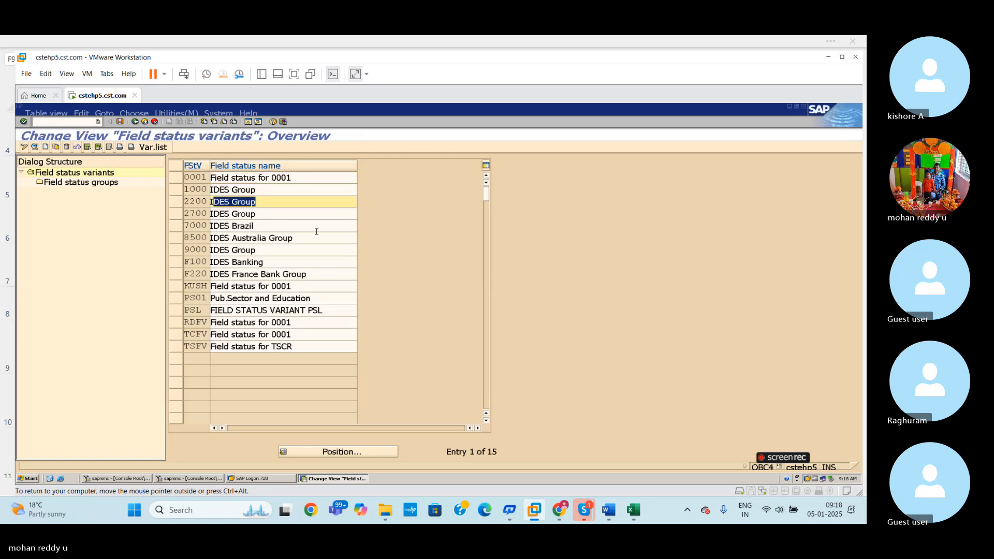
# - Open the SAP Reference IMG with /NSPRO and expand Financial Accounting down to Financial Accounting Global Settings
pyautogui.click(638, 513)
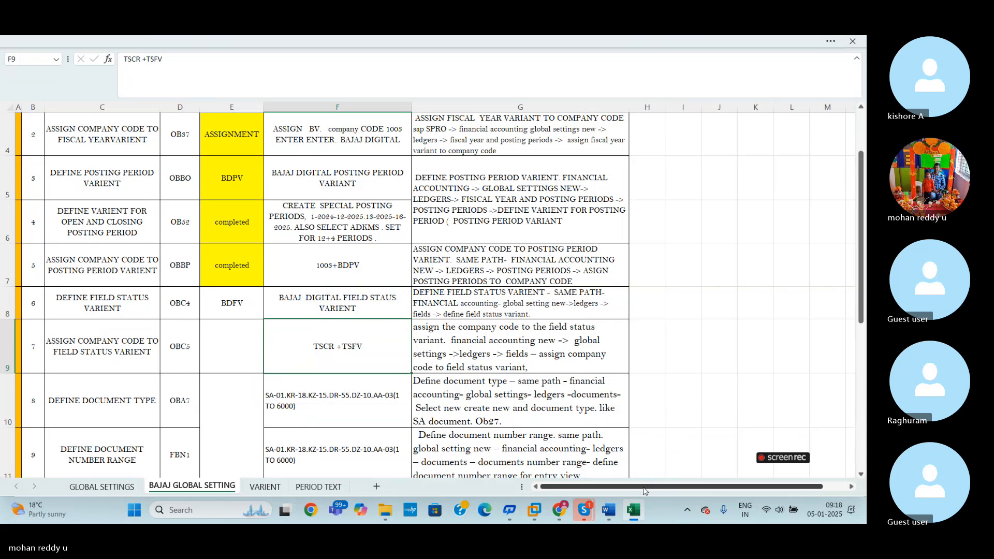
pyautogui.click(534, 510)
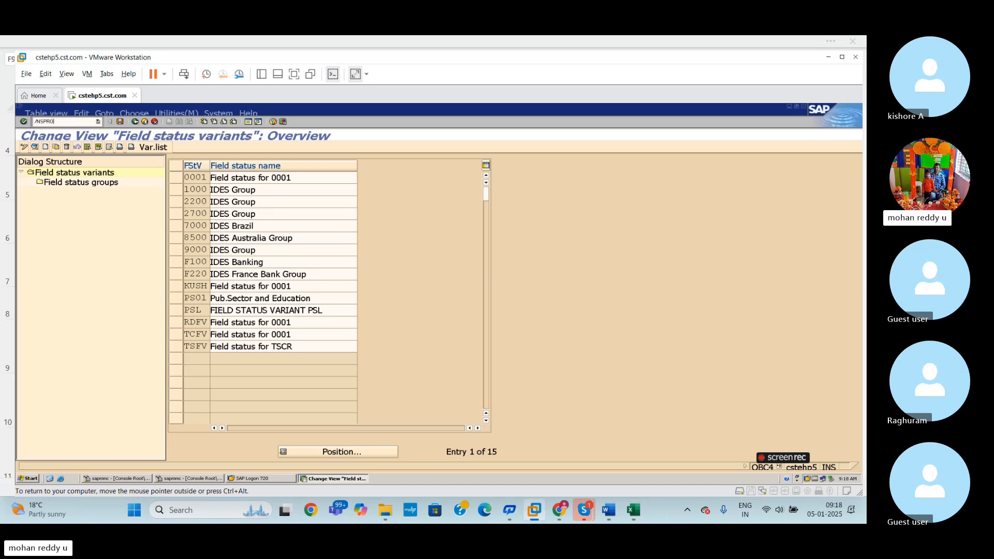
pyautogui.press('Return')
pyautogui.click(74, 148)
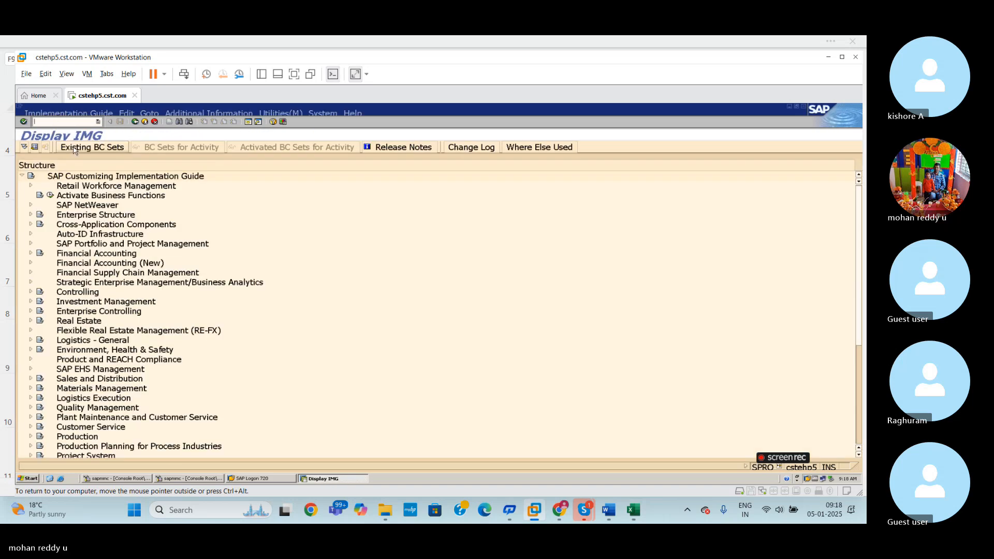
pyautogui.click(31, 254)
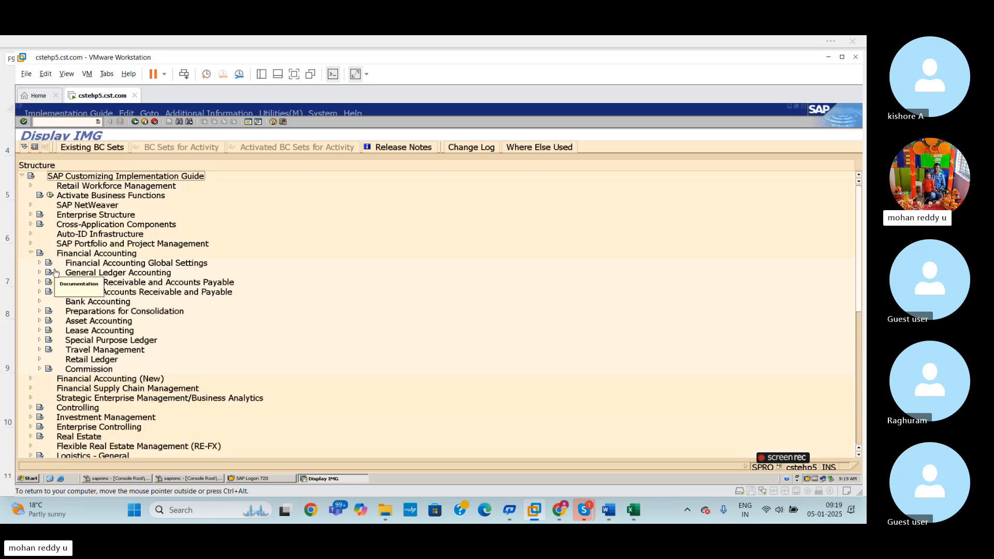
pyautogui.click(40, 264)
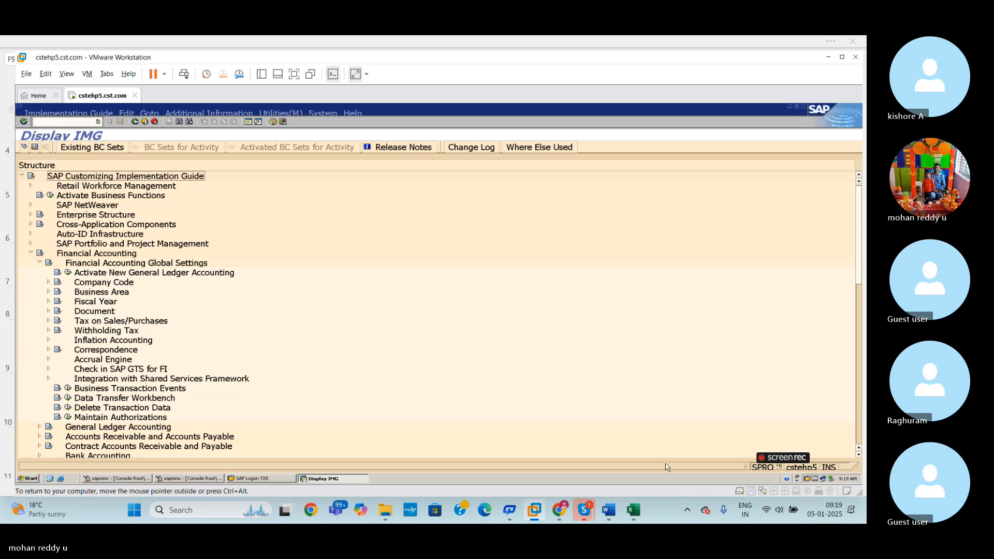
# - Switch to the Excel workbook and review the configuration paths for defining and assigning the field status variant in rows 8 and 9
pyautogui.click(633, 510)
pyautogui.click(522, 368)
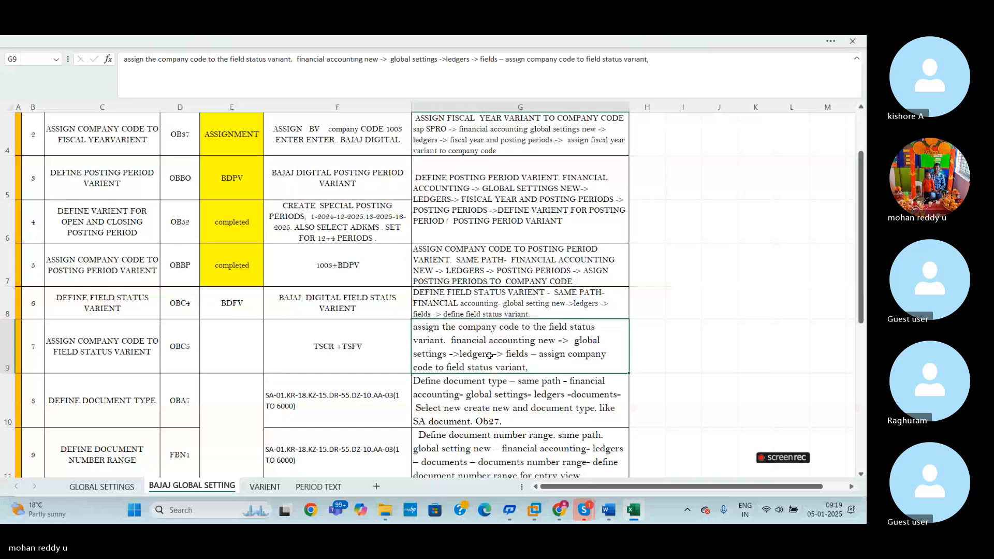
pyautogui.click(8, 341)
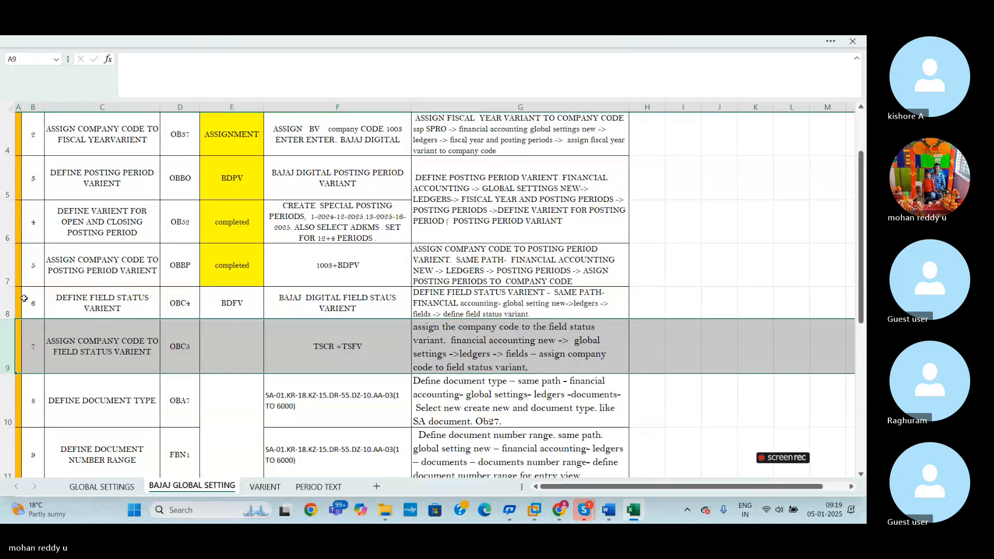
pyautogui.click(7, 303)
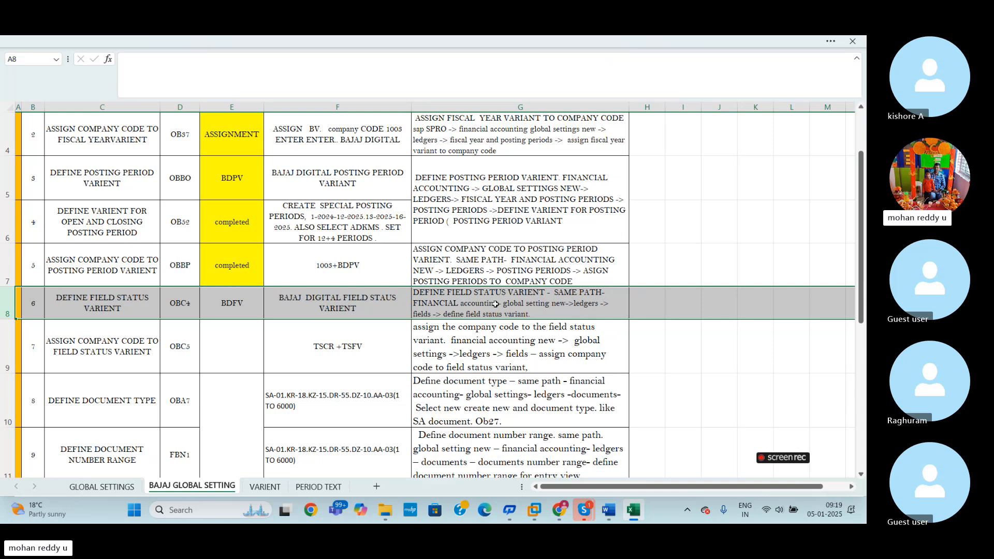
pyautogui.click(635, 296)
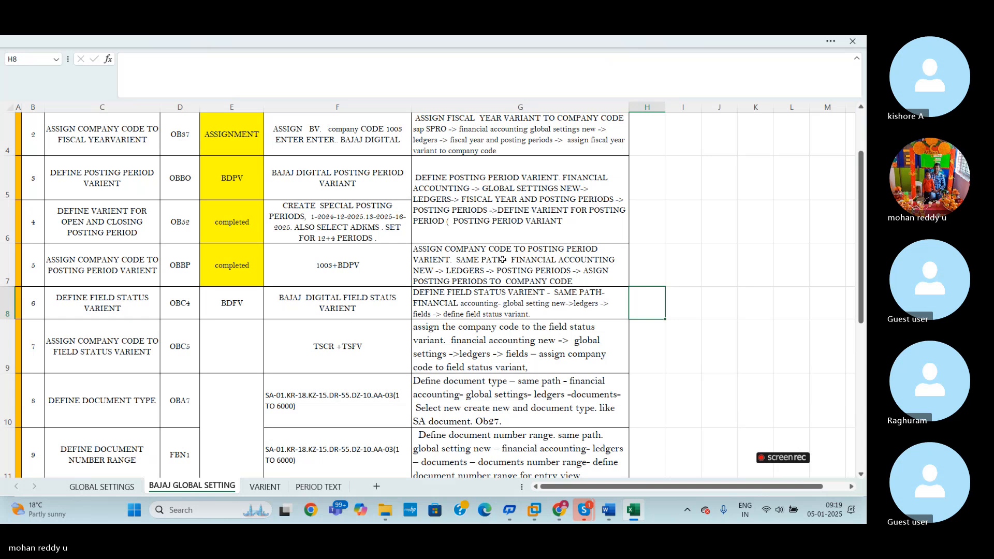
pyautogui.click(6, 305)
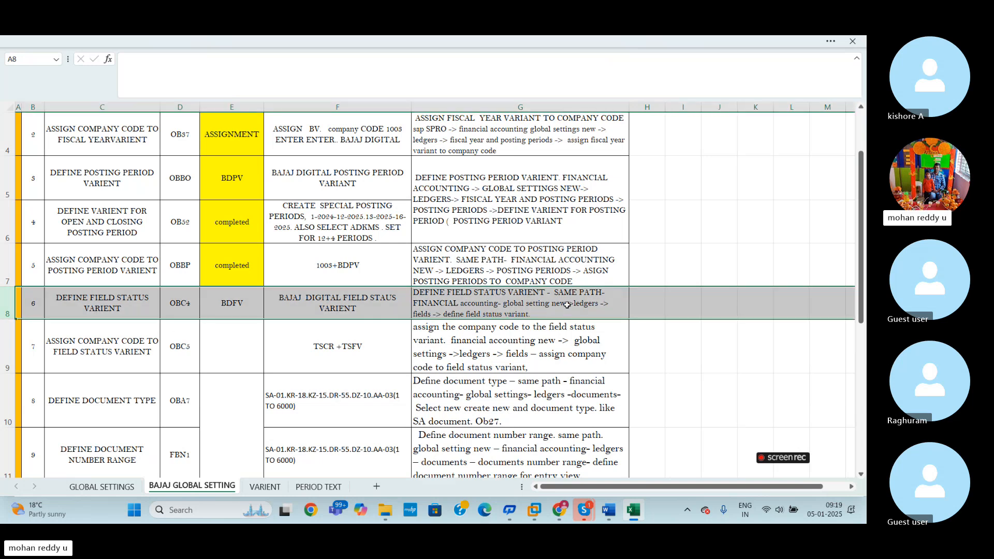
pyautogui.click(584, 302)
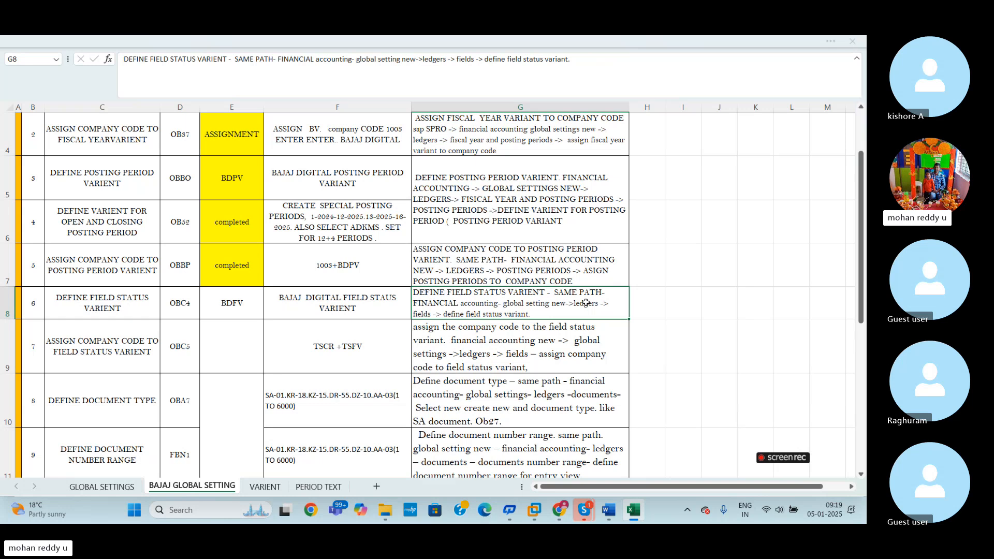
# - Switch back to SAP, view the company code Enter Global Parameters activity, and collapse the Financial Accounting branch
pyautogui.hotkey('alt', 'Tab')
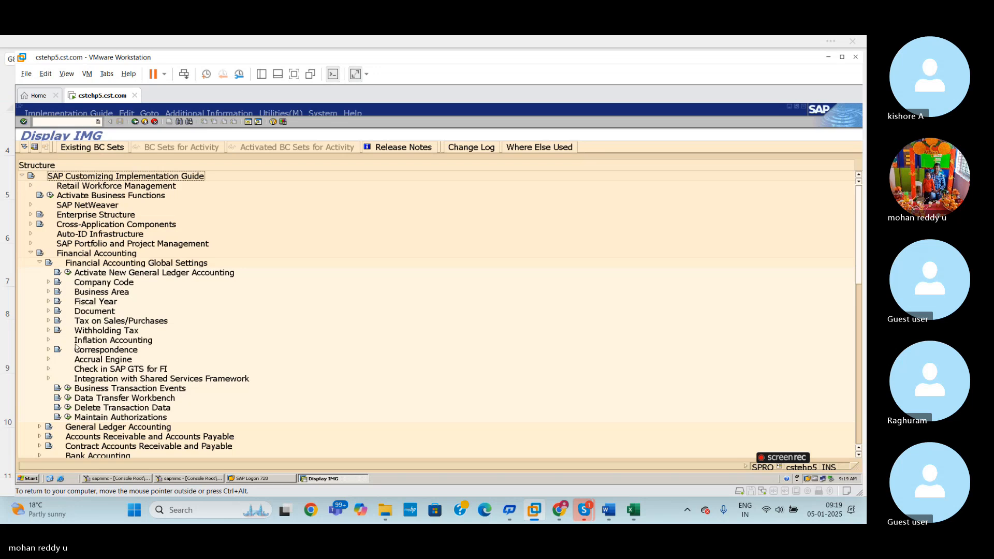
pyautogui.click(48, 282)
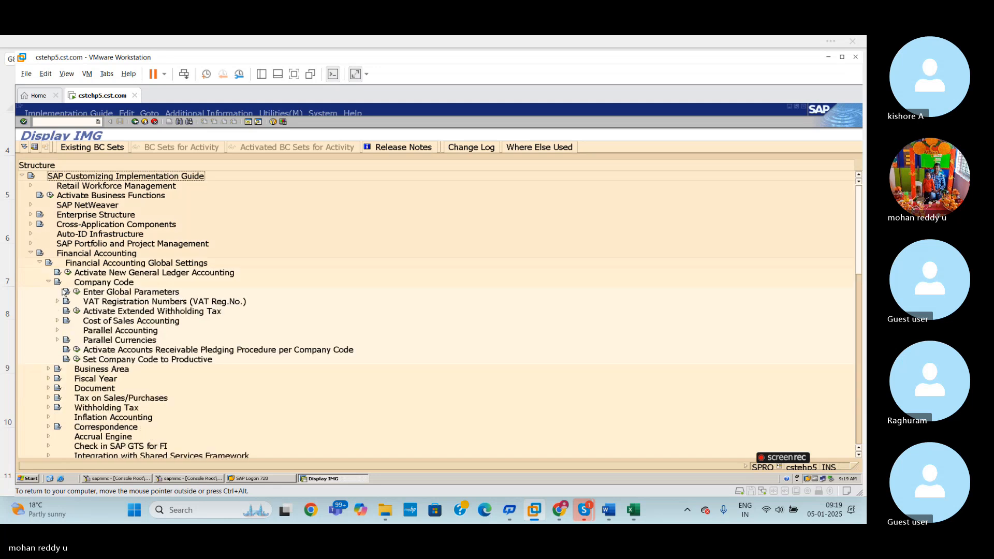
pyautogui.click(77, 293)
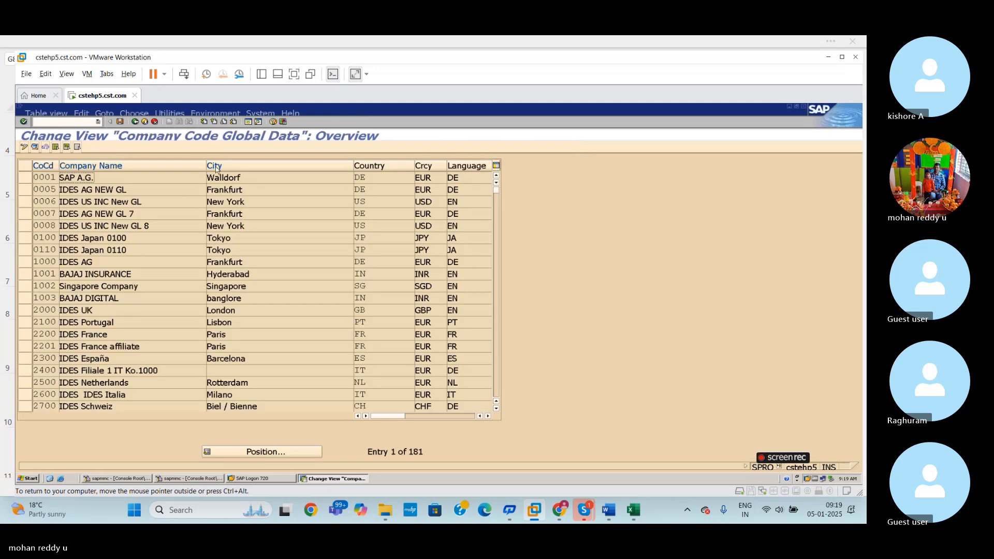
pyautogui.click(136, 122)
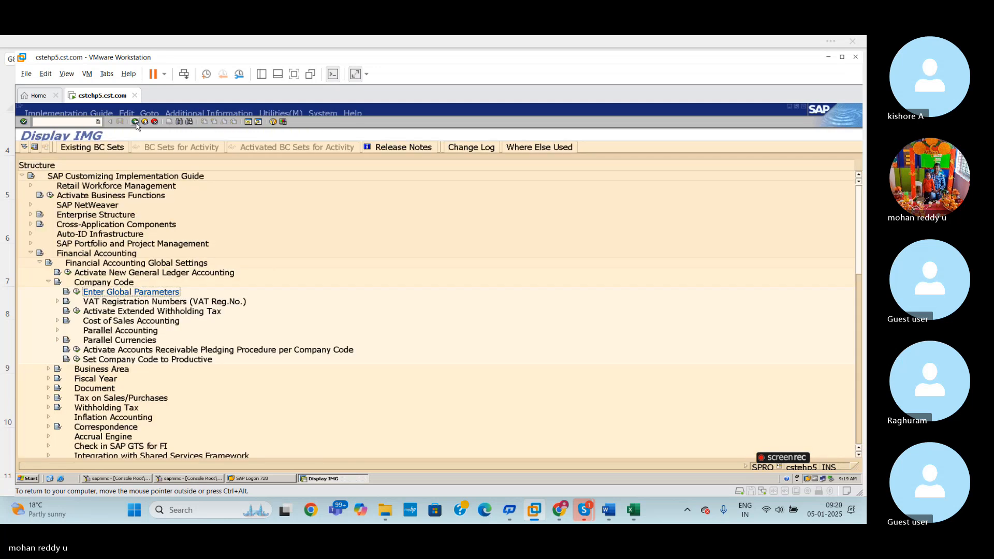
pyautogui.click(48, 283)
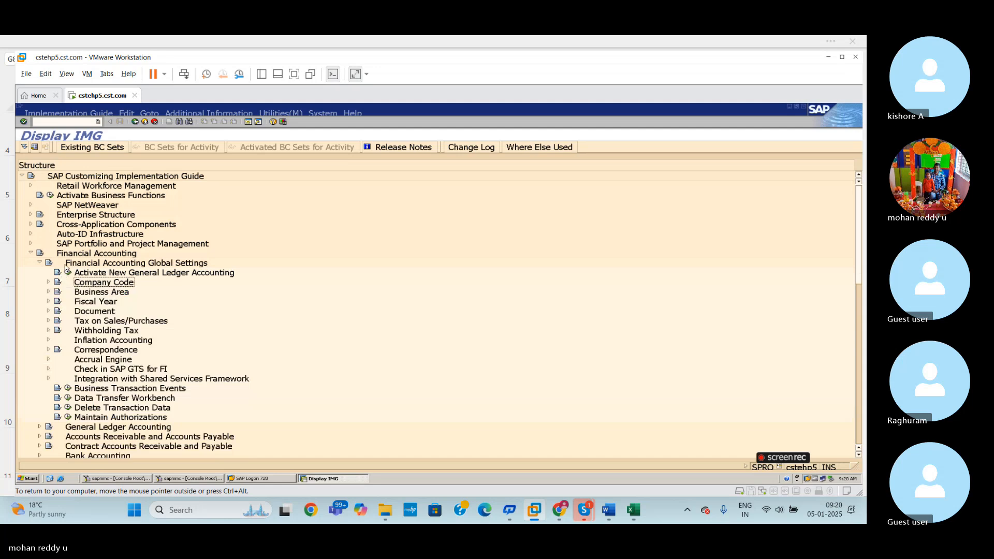
pyautogui.click(40, 262)
pyautogui.click(30, 253)
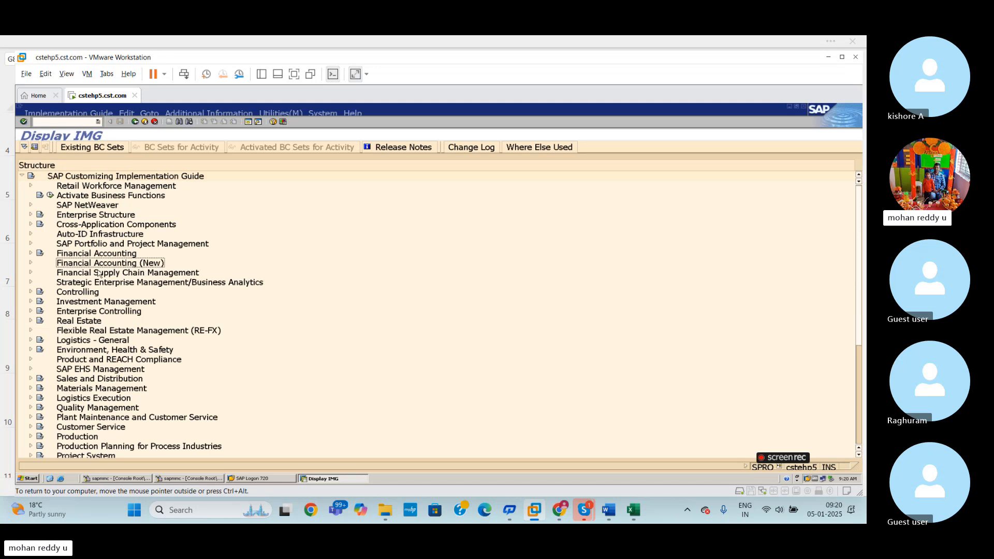
# - Examine the General Ledger Accounting and Financial Accounting Global Settings nodes under Financial Accounting in the IMG, and collapse the branch
pyautogui.click(31, 254)
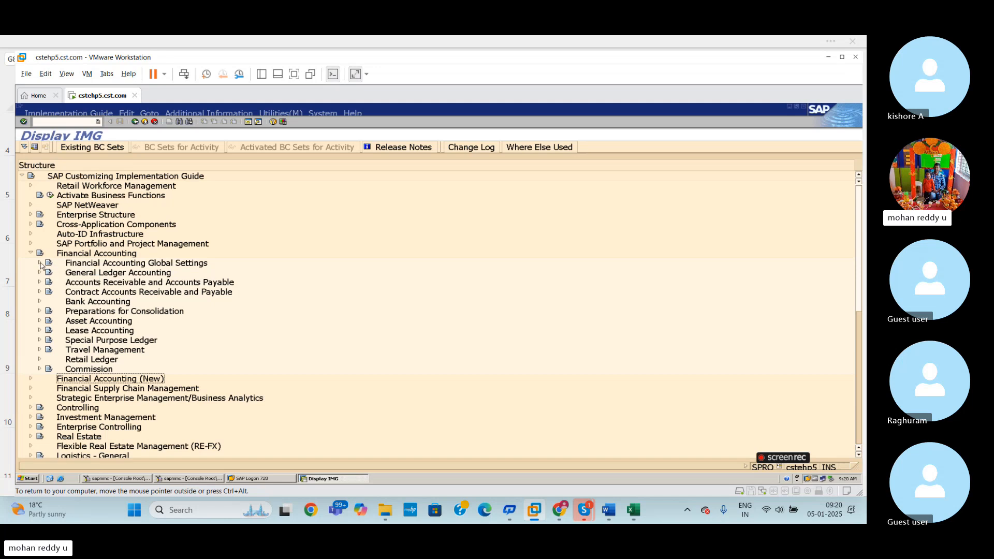
pyautogui.click(40, 273)
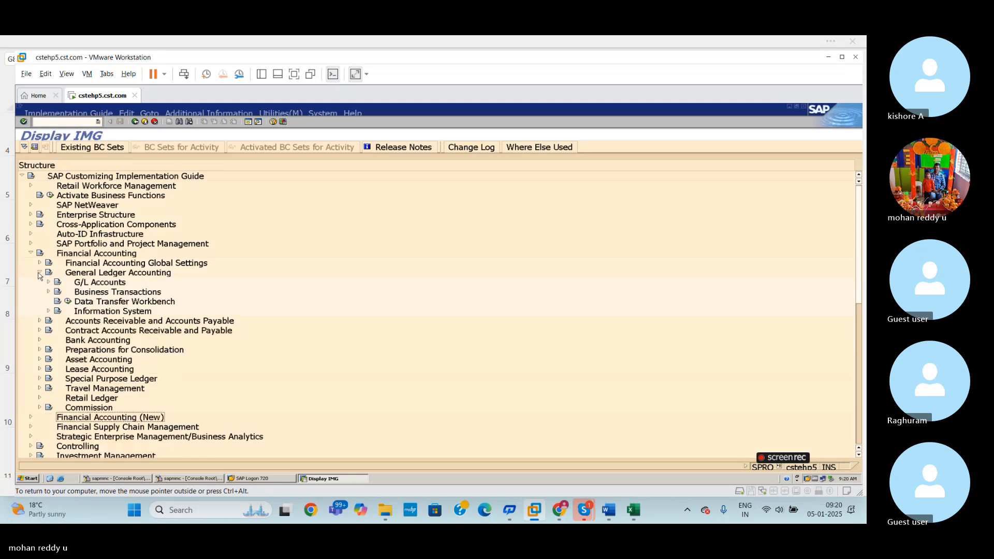
pyautogui.click(48, 282)
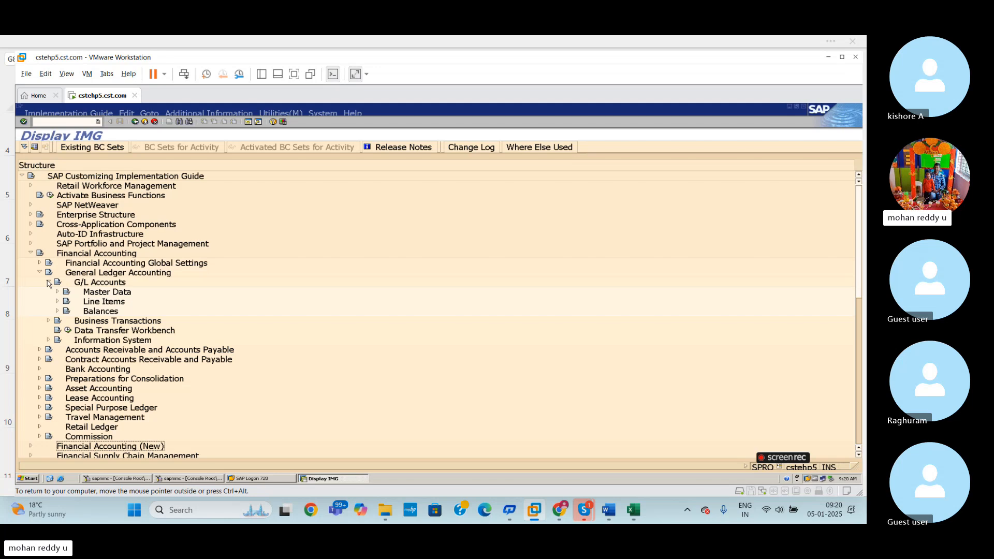
pyautogui.click(48, 282)
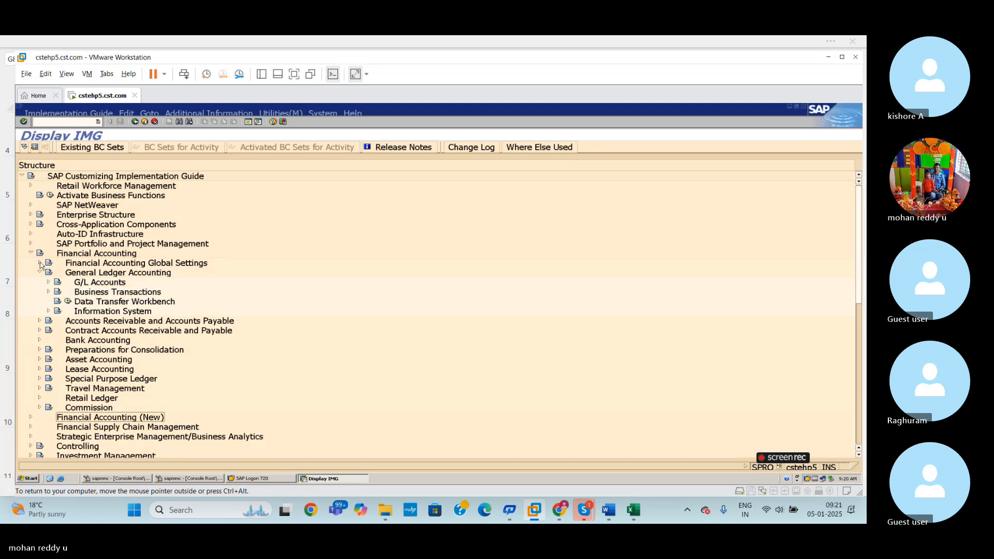
pyautogui.click(40, 264)
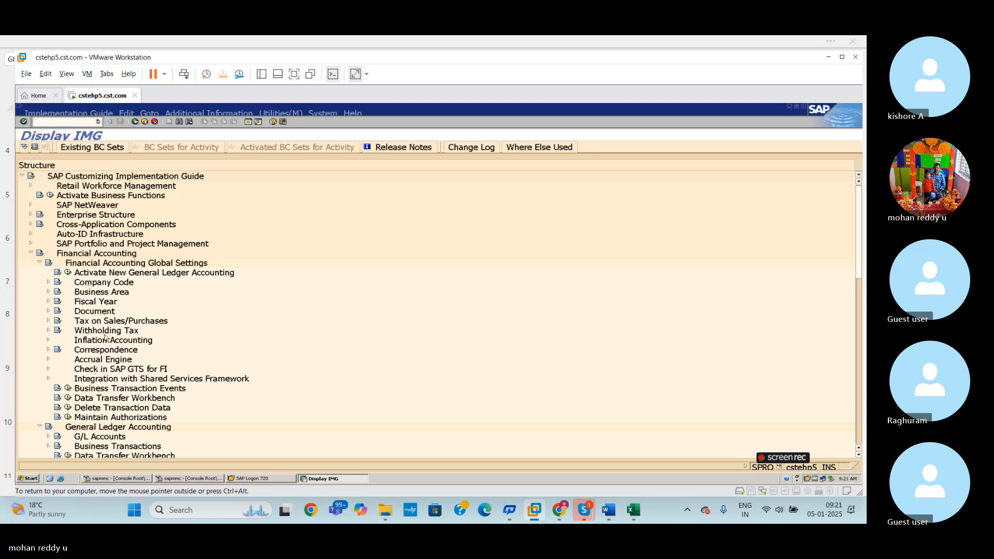
pyautogui.click(39, 264)
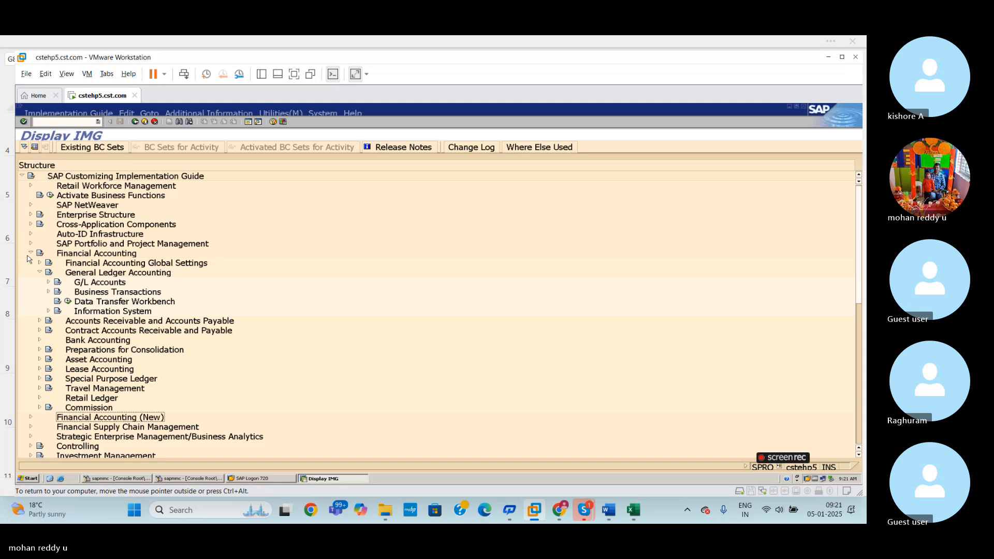
pyautogui.click(31, 253)
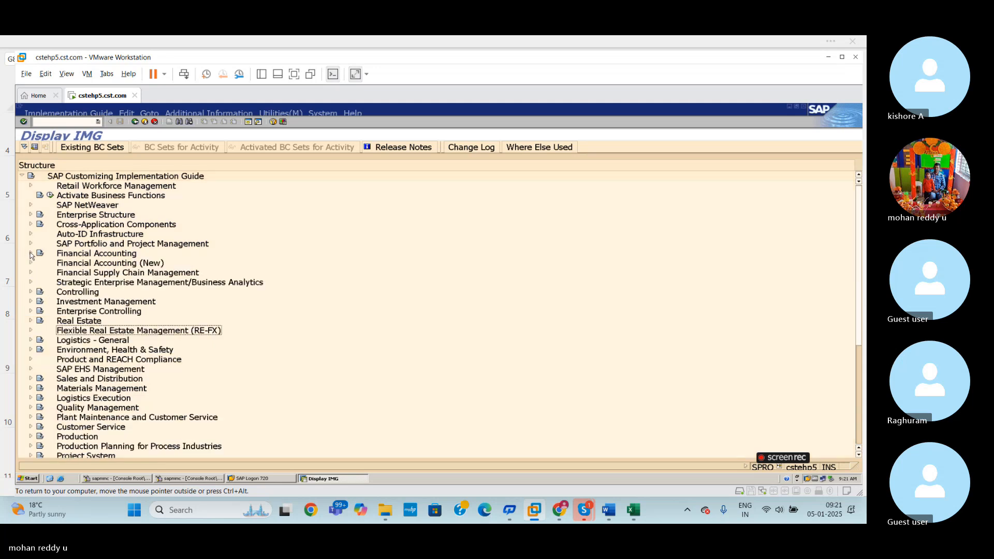
# - Examine General Ledger Accounting (New) under Financial Accounting (New), including the G/L Accounts node in Master Data, and collapse Master Data
pyautogui.click(30, 263)
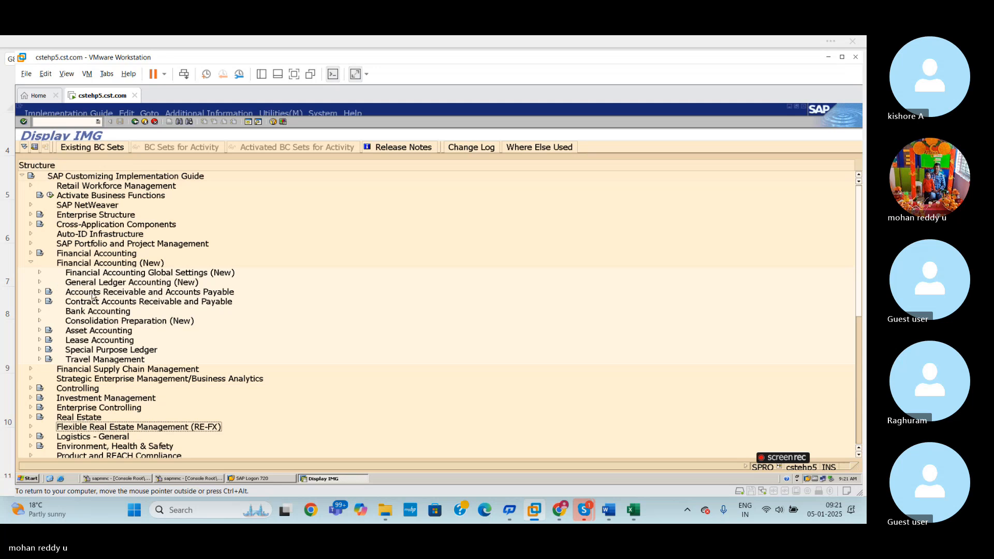
pyautogui.click(40, 284)
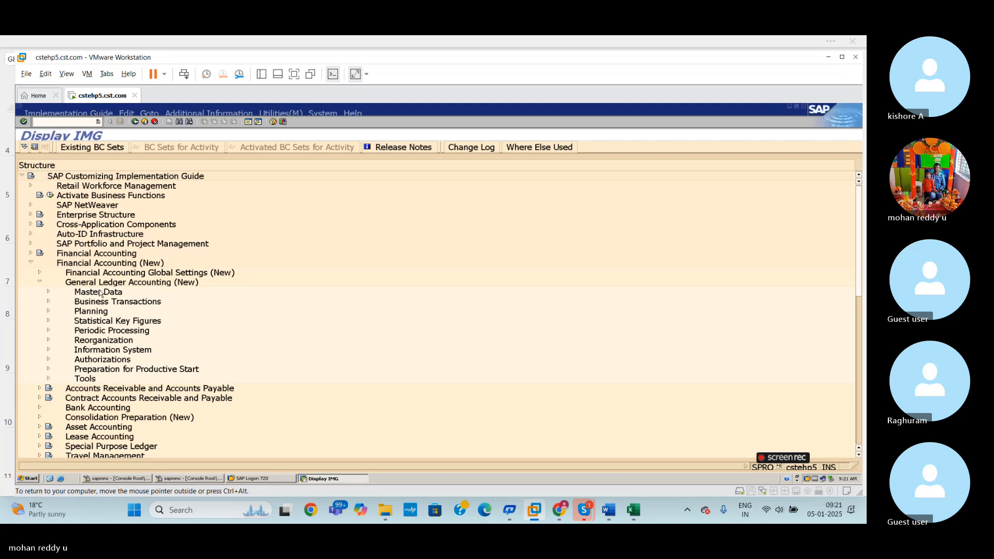
pyautogui.click(49, 292)
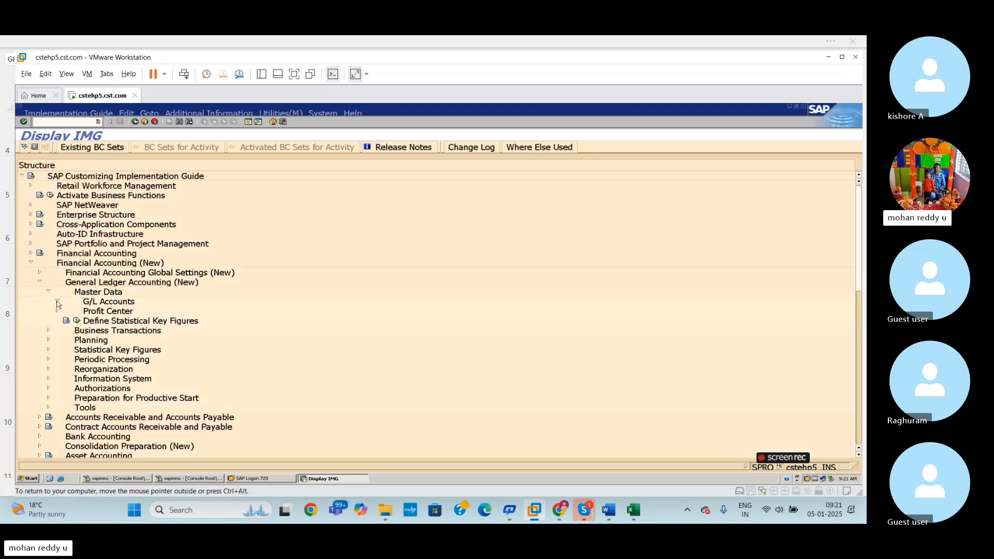
pyautogui.click(57, 303)
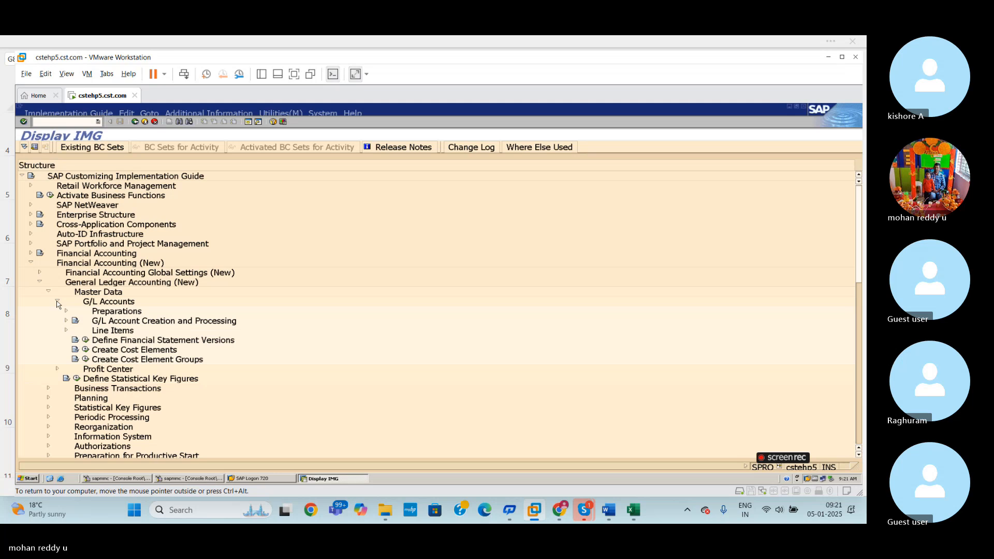
pyautogui.click(57, 302)
pyautogui.click(57, 302)
pyautogui.click(49, 291)
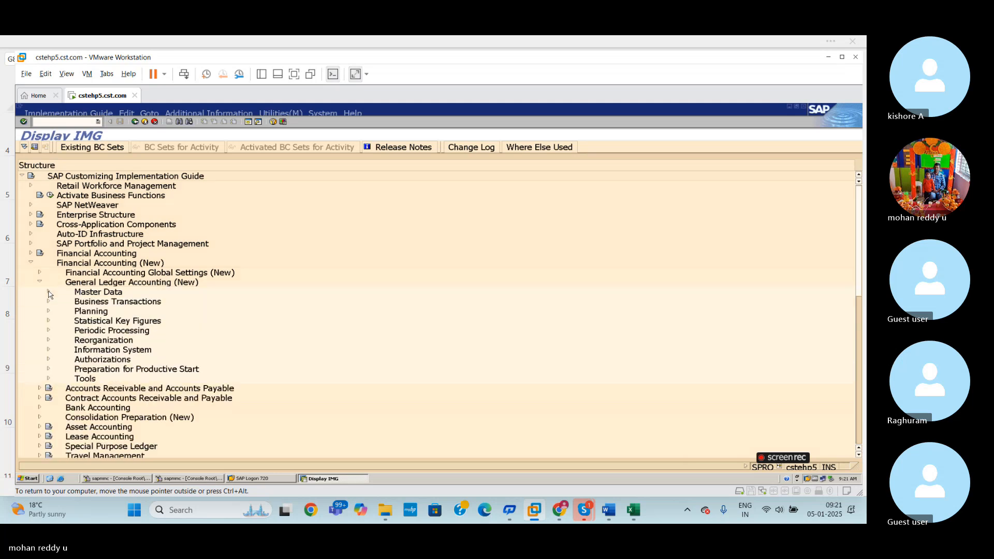
# - Switch to the Excel workbook and review the field status variant definition and company code assignment in rows 8 and 9
pyautogui.click(632, 509)
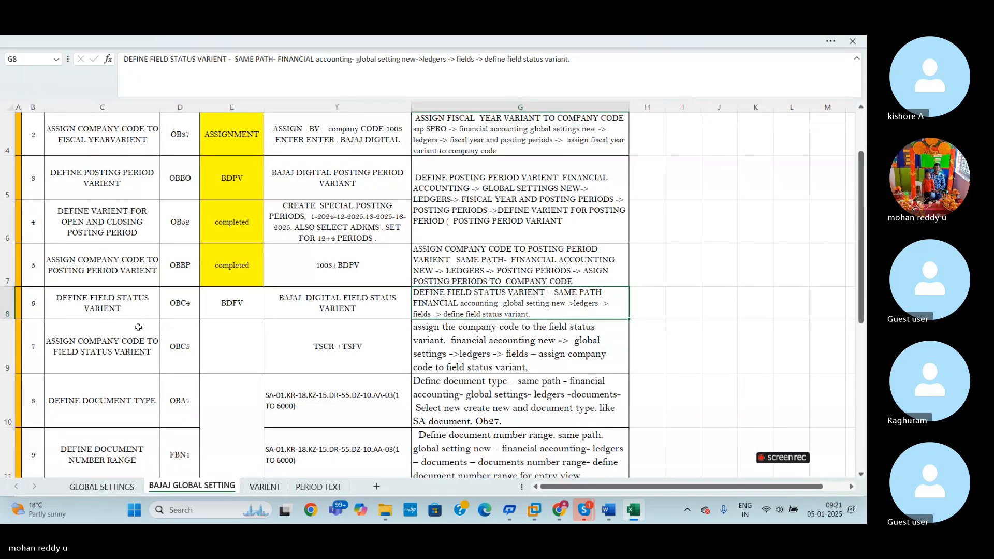
pyautogui.click(10, 345)
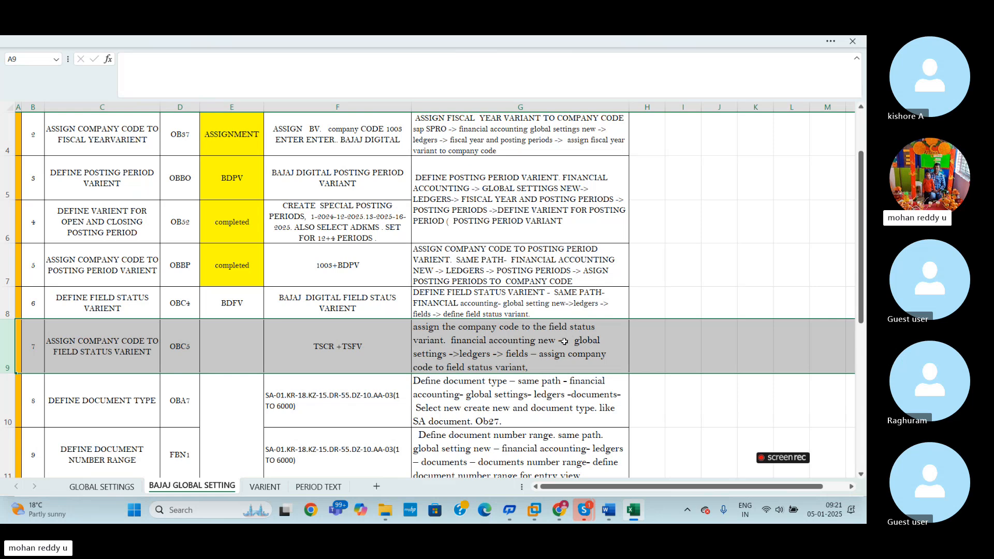
pyautogui.click(248, 369)
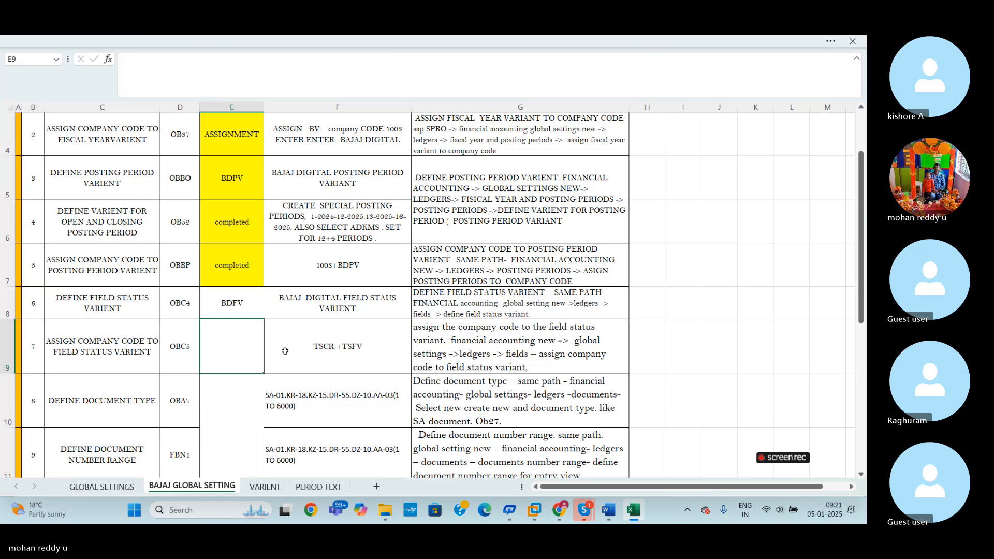
pyautogui.click(256, 307)
pyautogui.click(7, 306)
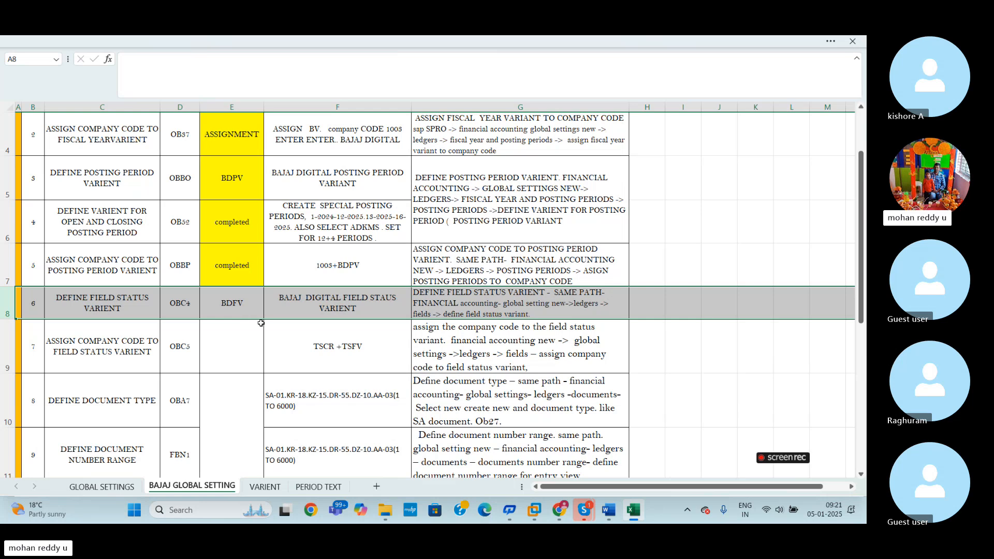
# - Switch back to the SAP session and open the field status variants overview with /NOBC4
pyautogui.hotkey('alt', 'Tab')
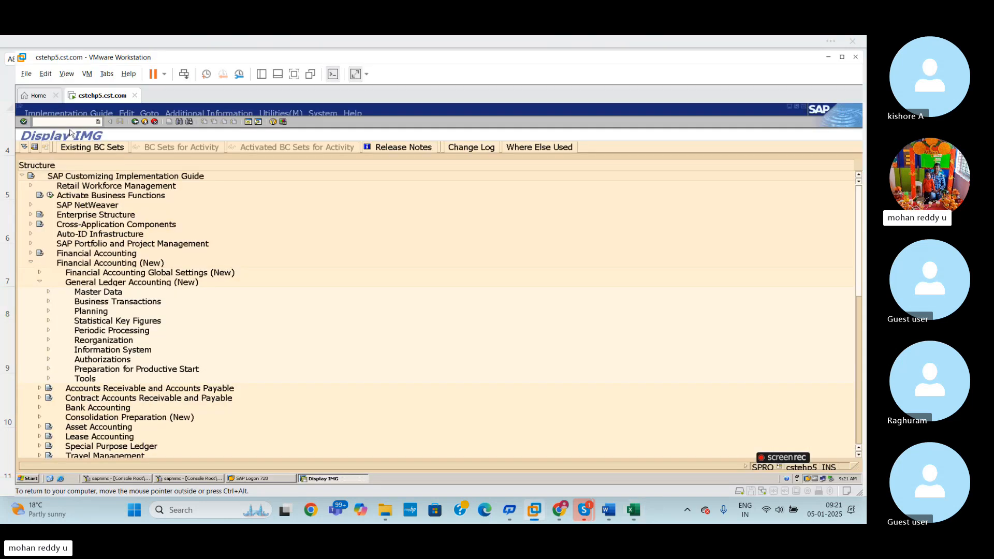
pyautogui.write('/NOBC4')
pyautogui.press('Return')
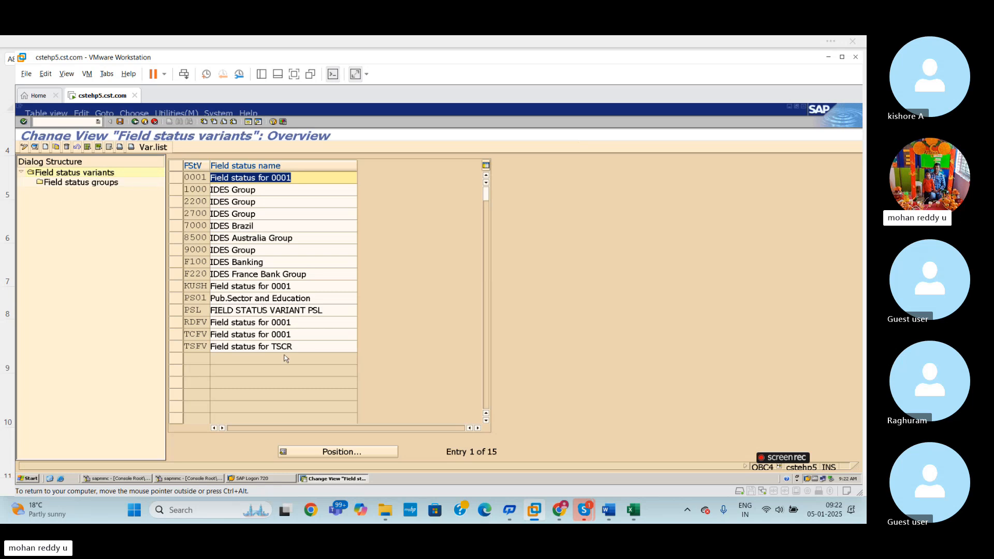
# - Start a new field status variant entry with the key BDFV
pyautogui.click(45, 148)
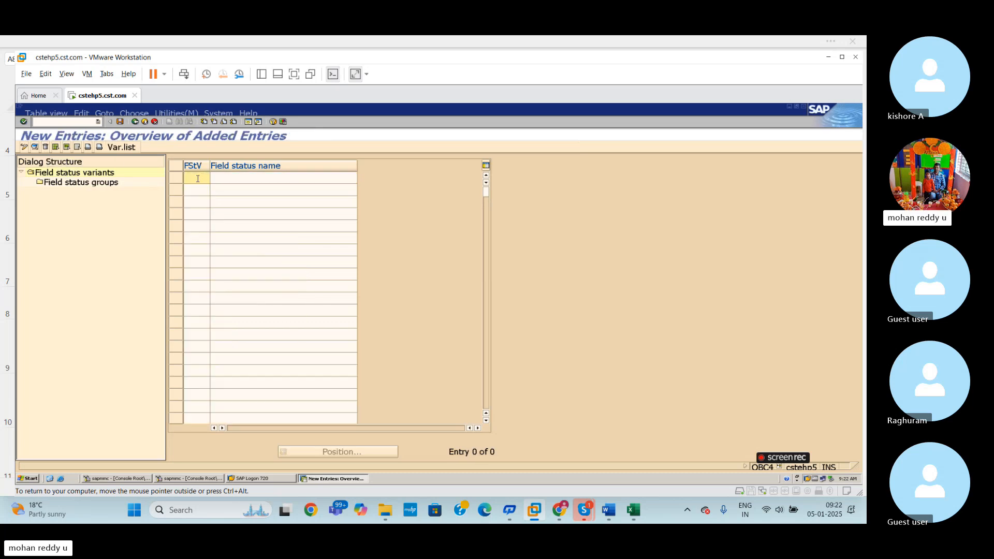
pyautogui.write('BDFV')
# - Enter BAJAJ DIG FIELD STATUS VA as the field status name of variant BDFV and save the entry
pyautogui.click(256, 209)
pyautogui.click(244, 180)
pyautogui.write('BAJA')
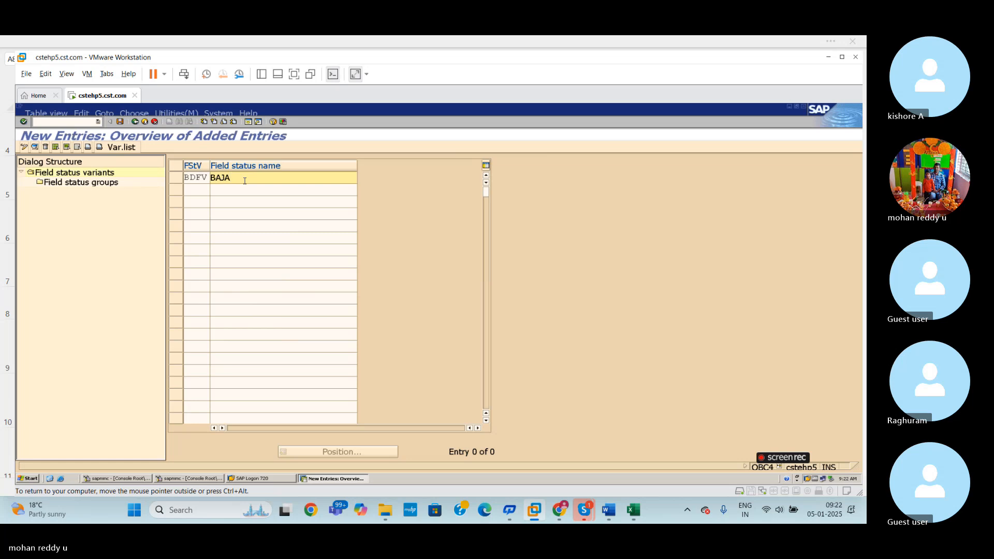
pyautogui.write('J DIGITAL FIELS')
pyautogui.press('BackSpace')
pyautogui.write('D STATU')
pyautogui.press('BackSpace')
pyautogui.press('BackSpace')
pyautogui.press('BackSpace')
pyautogui.press('BackSpace')
pyautogui.press('BackSpace')
pyautogui.press('BackSpace')
pyautogui.press('BackSpace')
pyautogui.press('BackSpace')
pyautogui.press('BackSpace')
pyautogui.press('BackSpace')
pyautogui.press('BackSpace')
pyautogui.press('BackSpace')
pyautogui.press('BackSpace')
pyautogui.press('BackSpace')
pyautogui.press('BackSpace')
pyautogui.press('BackSpace')
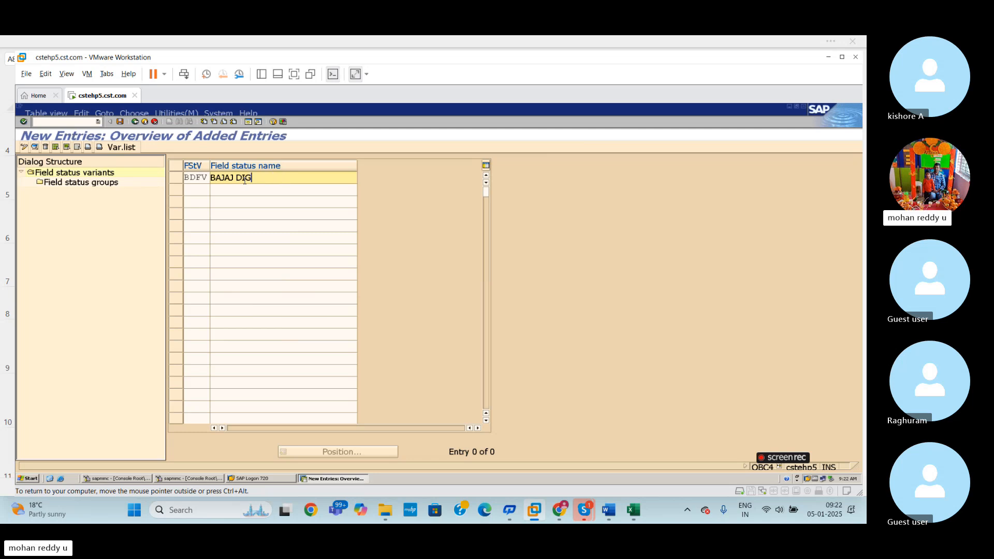
pyautogui.write('FIELS')
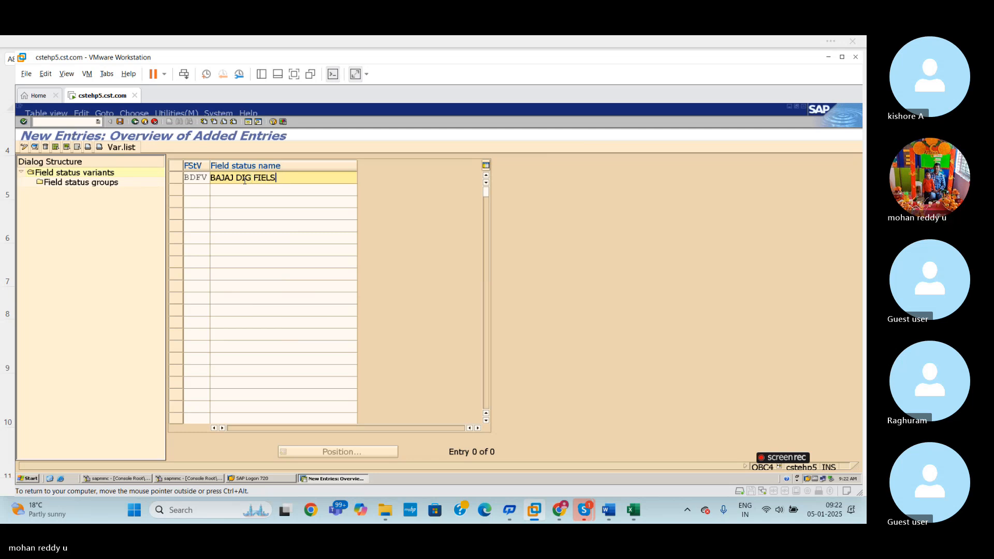
pyautogui.press('BackSpace')
pyautogui.write('D STATUS VA')
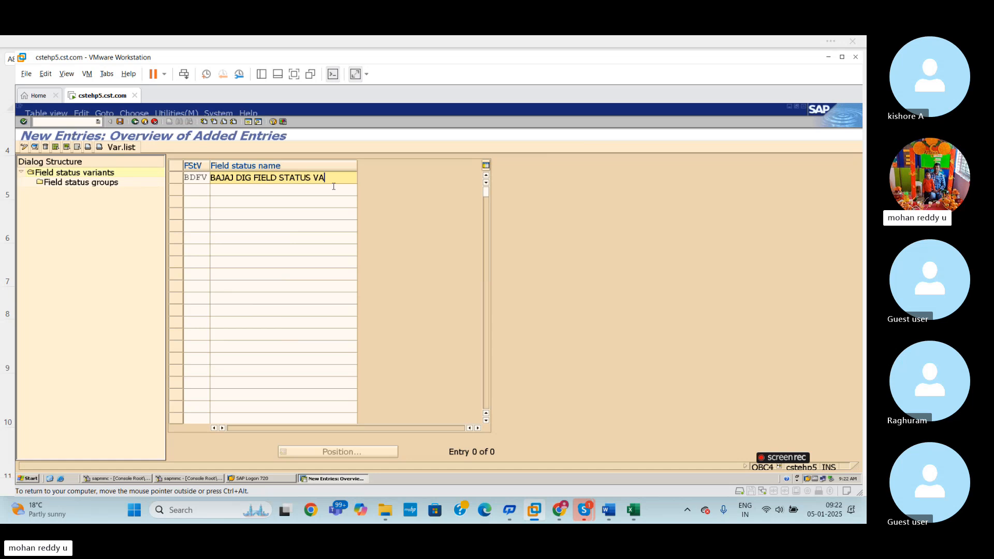
pyautogui.hotkey('ctrl', 's')
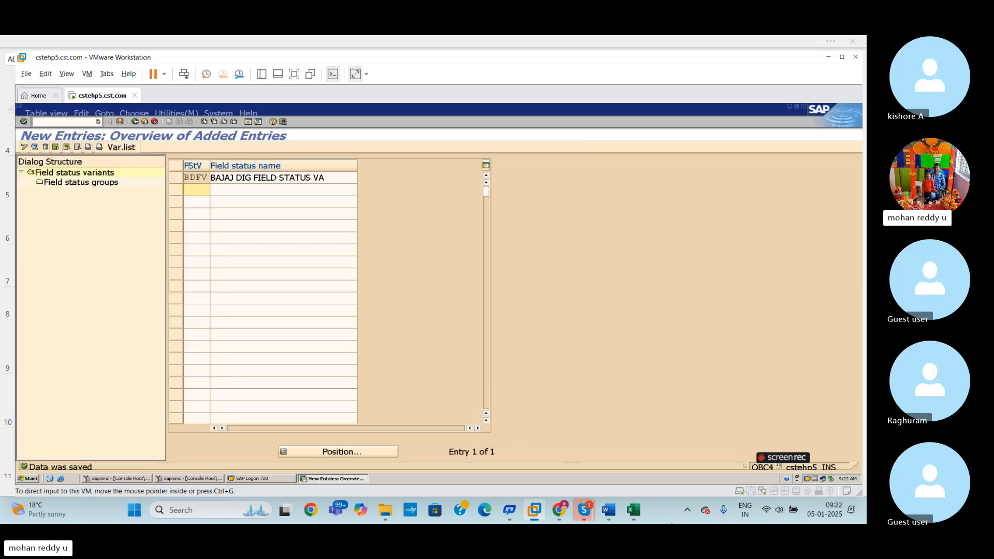
# - Switch to the Excel workbook to check the variant key in row 8 and return to the SAP session
pyautogui.click(638, 515)
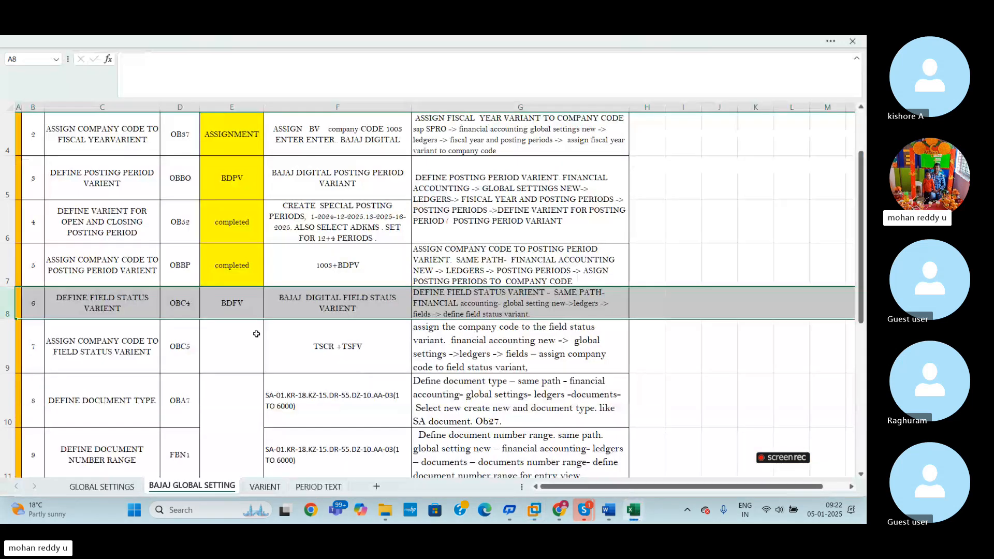
pyautogui.click(250, 316)
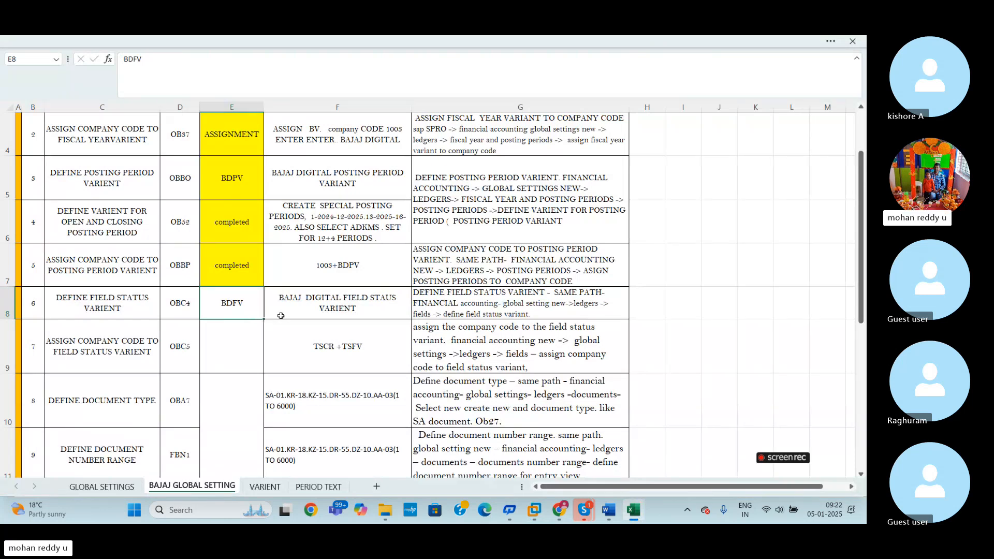
pyautogui.hotkey('alt', 'Tab')
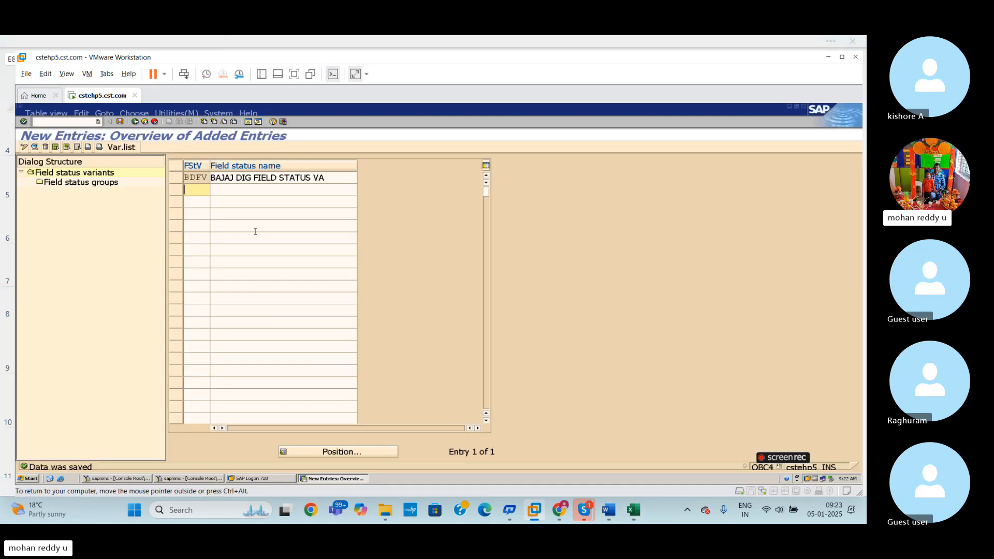
# - View the field status groups of variant BDFV and return to the field status variants overview
pyautogui.click(175, 177)
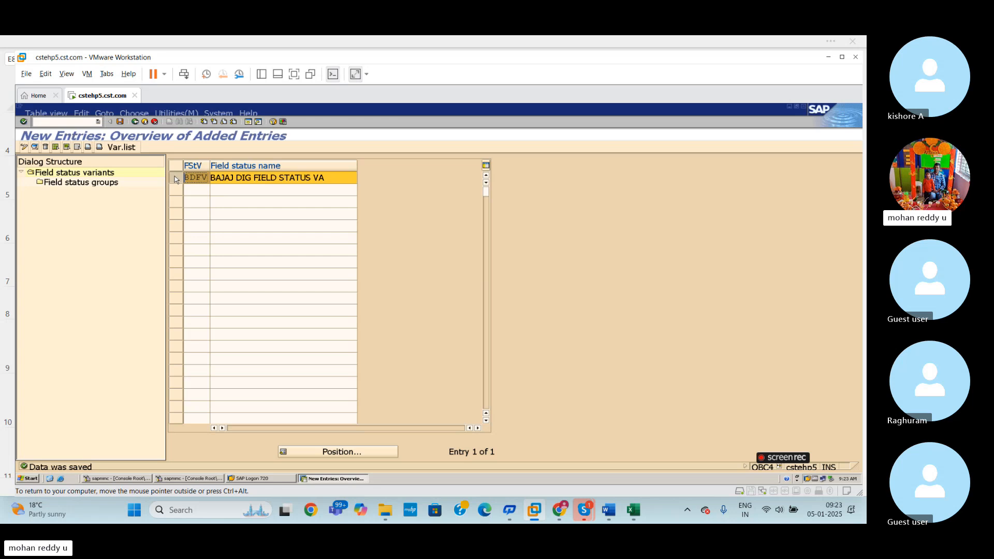
pyautogui.doubleClick(90, 184)
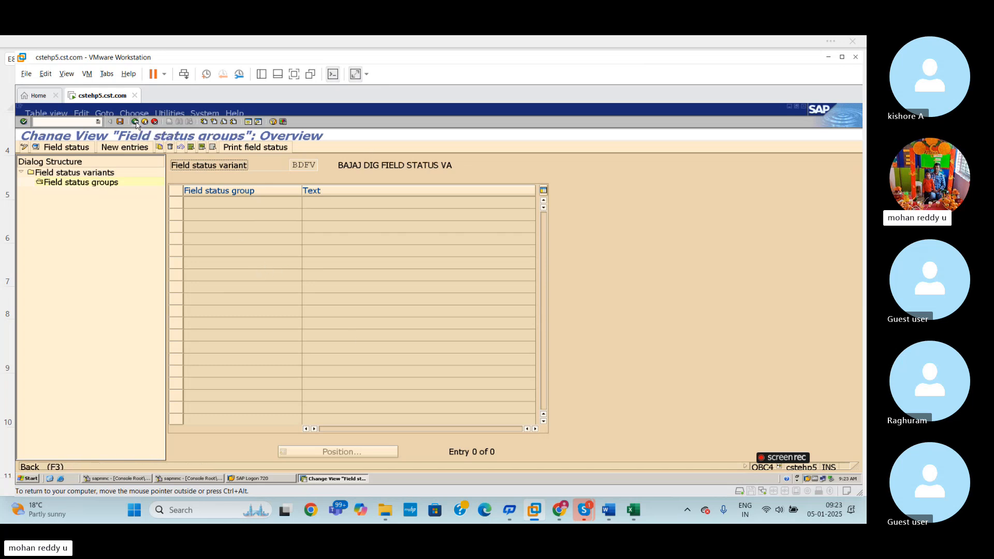
pyautogui.click(135, 122)
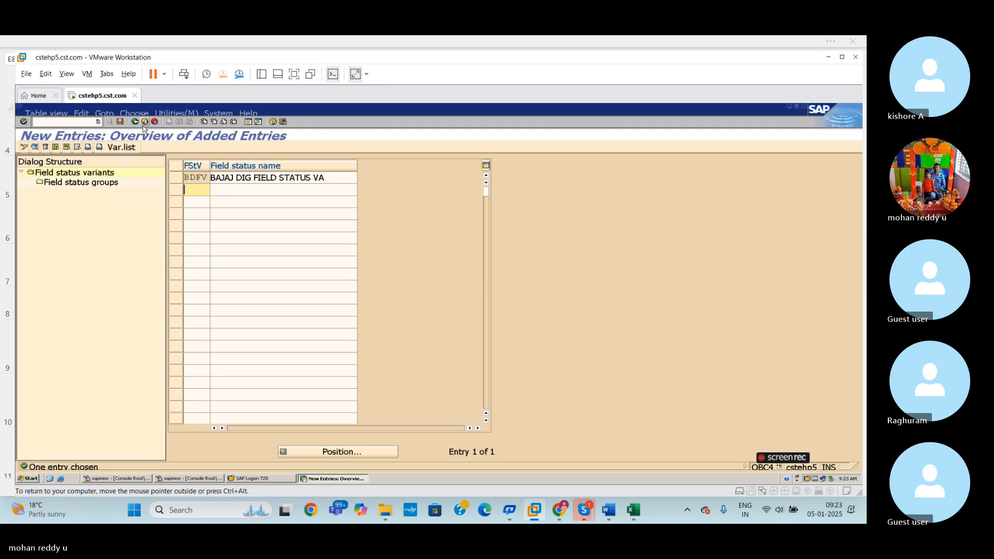
pyautogui.click(136, 123)
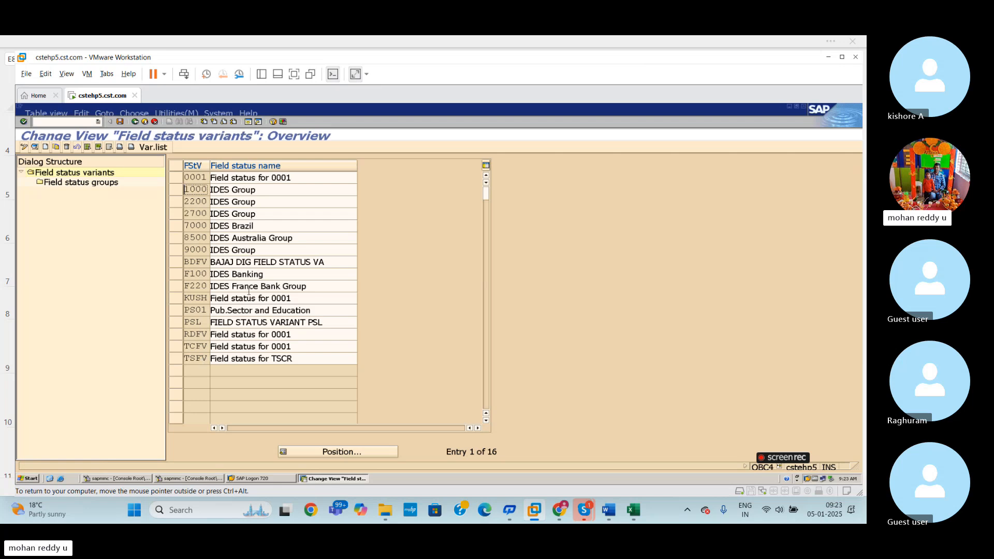
# - Try to copy field status variant 0001 under the key BDFV and discard the copy
pyautogui.click(178, 178)
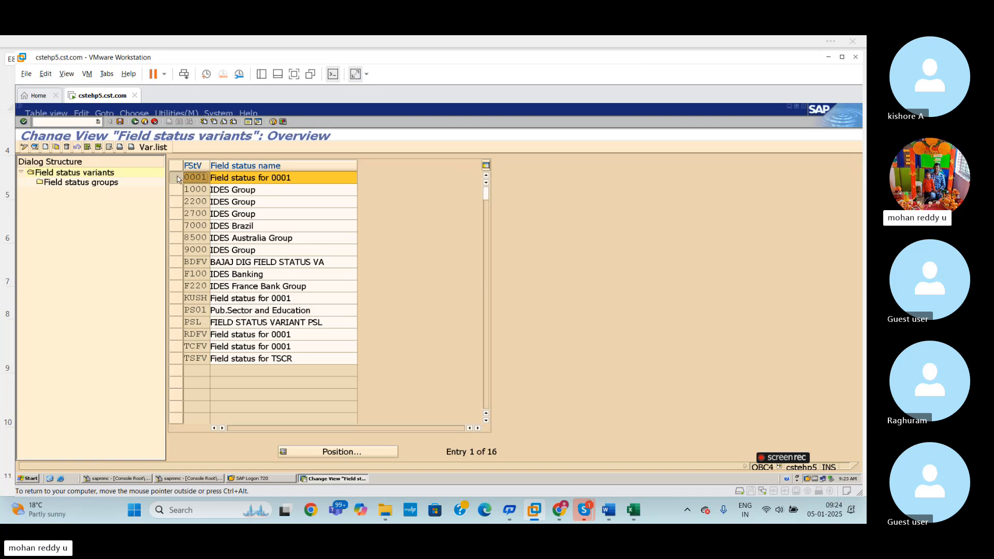
pyautogui.click(55, 147)
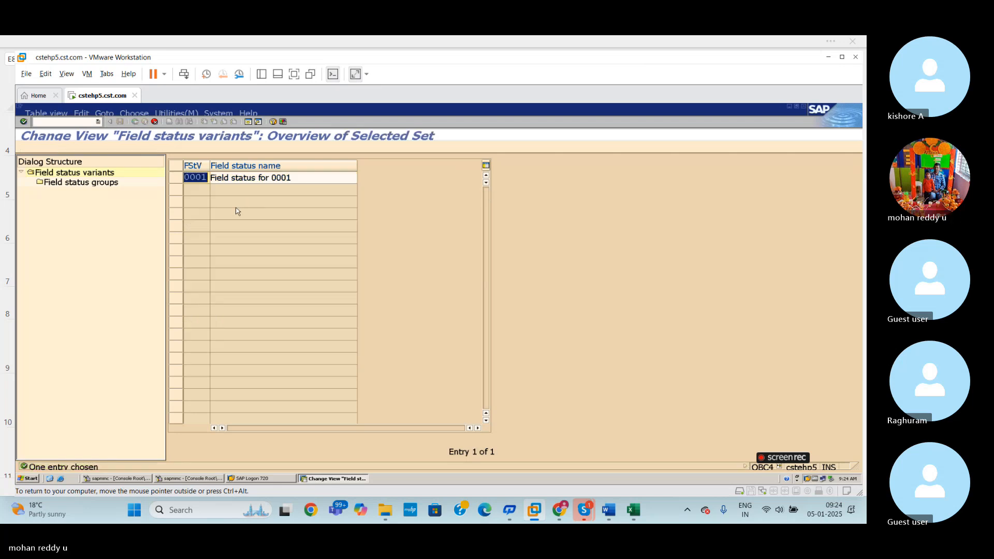
pyautogui.write('BDFV')
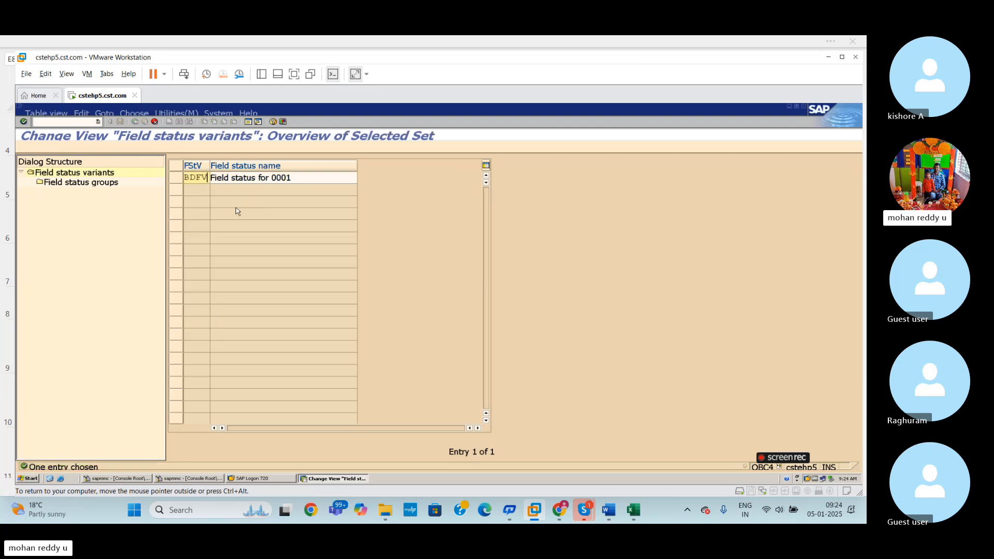
pyautogui.press('Return')
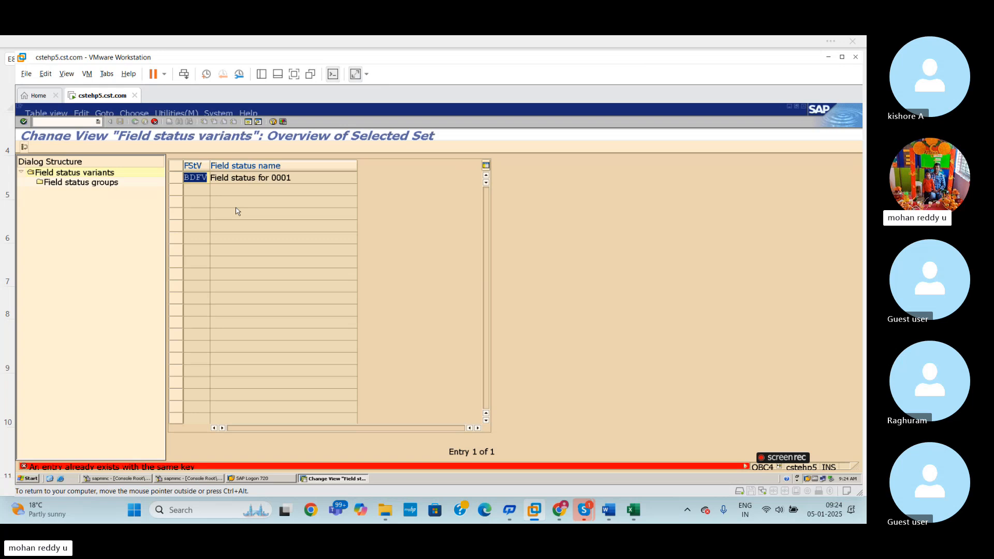
pyautogui.click(154, 121)
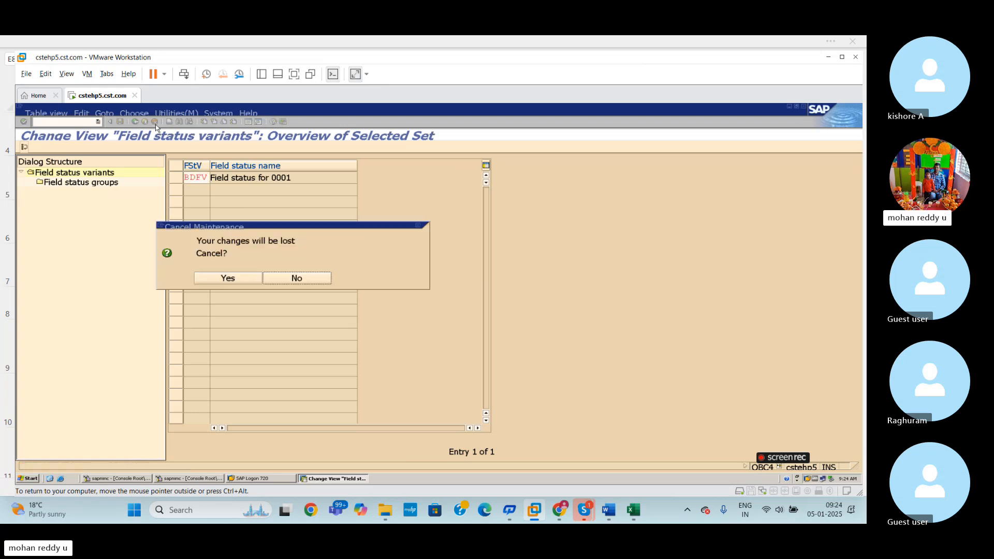
pyautogui.click(282, 279)
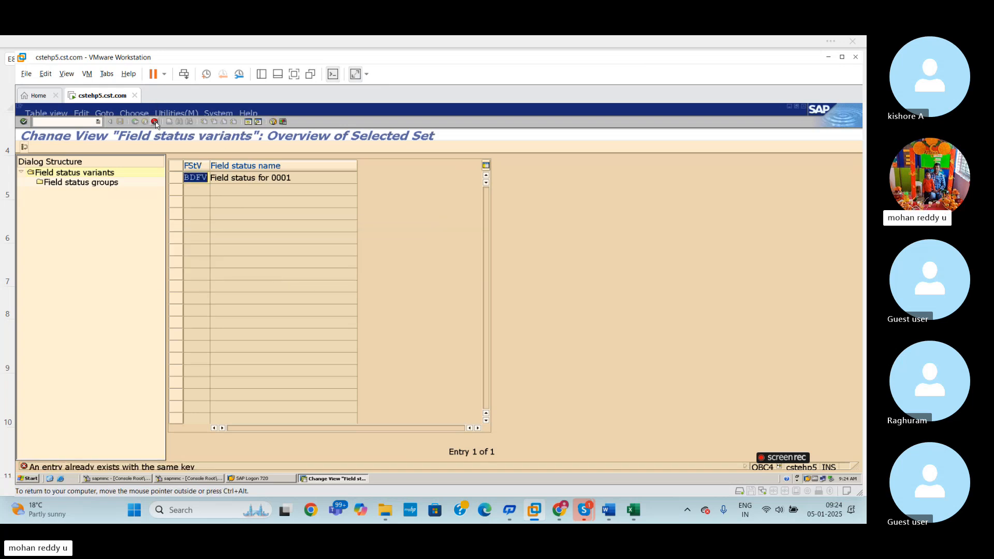
pyautogui.press('F12')
pyautogui.click(231, 278)
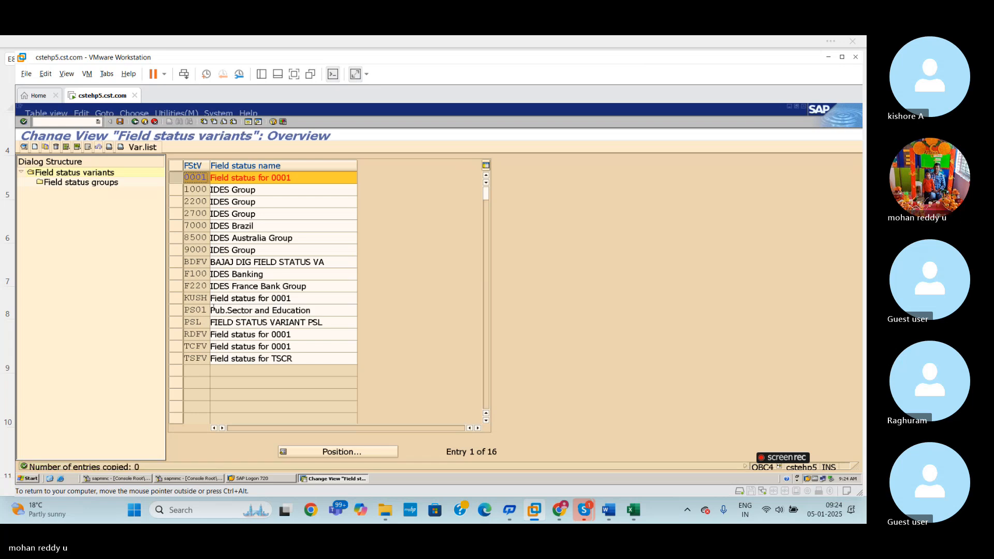
# - Delete field status variant BDFV from the variants overview and acknowledge the information message
pyautogui.click(176, 263)
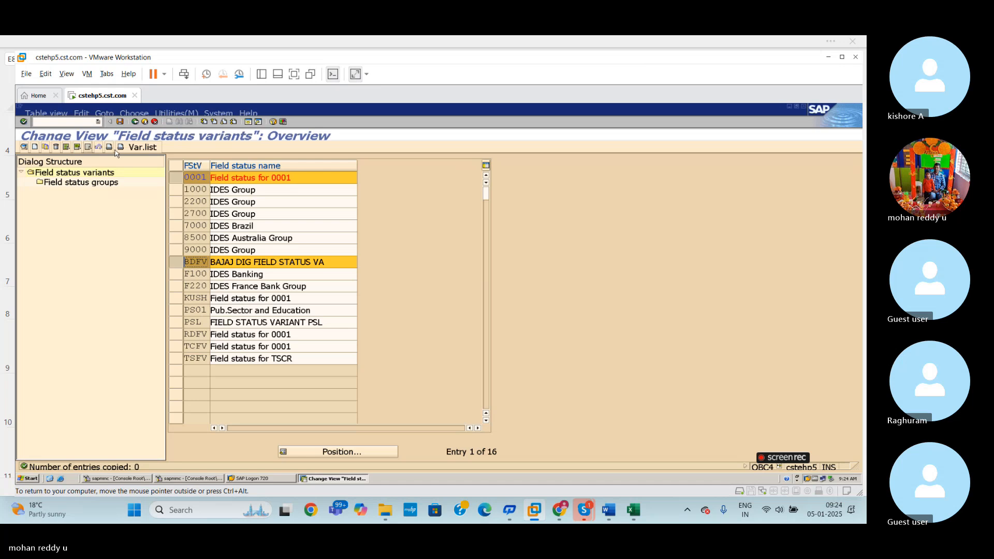
pyautogui.click(56, 147)
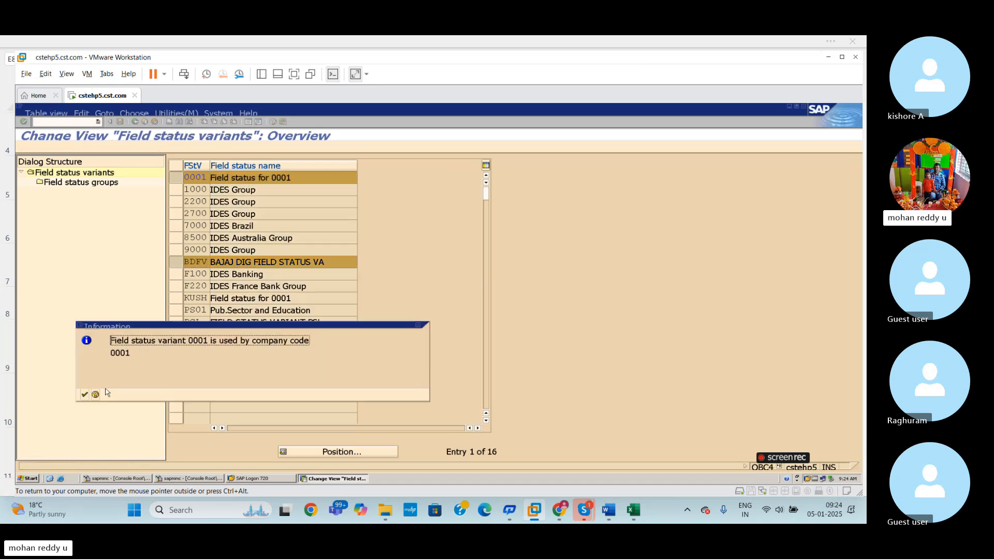
pyautogui.click(84, 394)
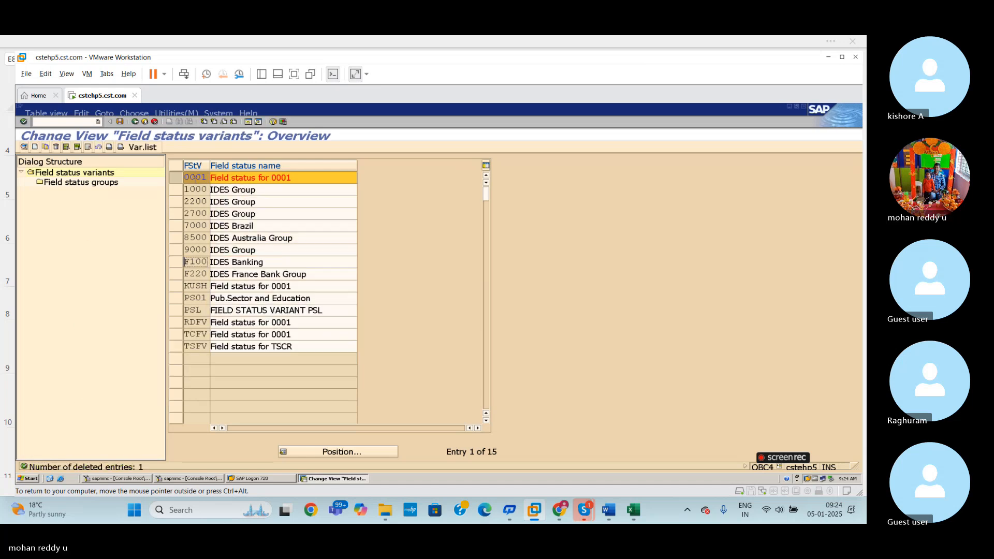
# - Start a copy of field status variant 0001 and try the key BDFV for it
pyautogui.click(180, 178)
pyautogui.click(179, 175)
pyautogui.click(45, 147)
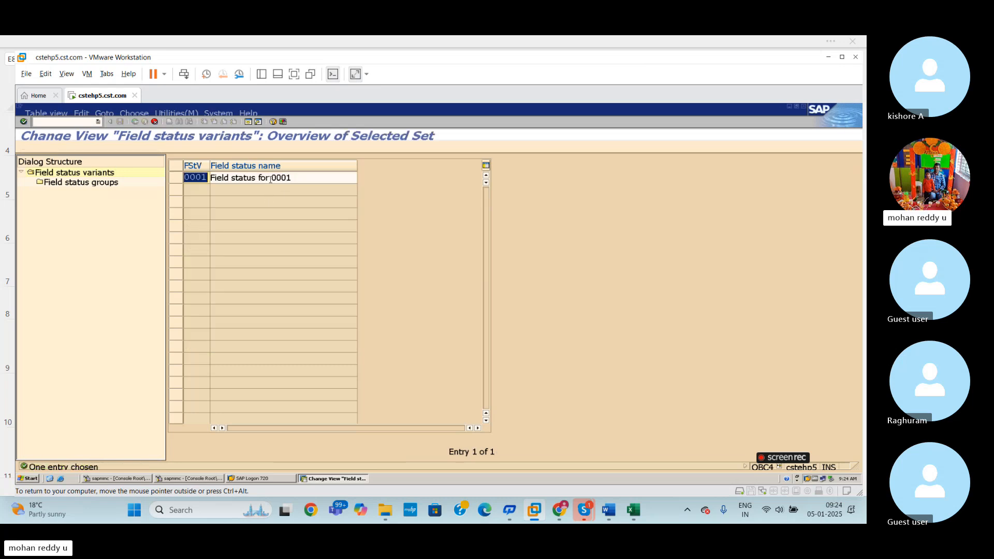
pyautogui.write('BDRV')
pyautogui.press('Return')
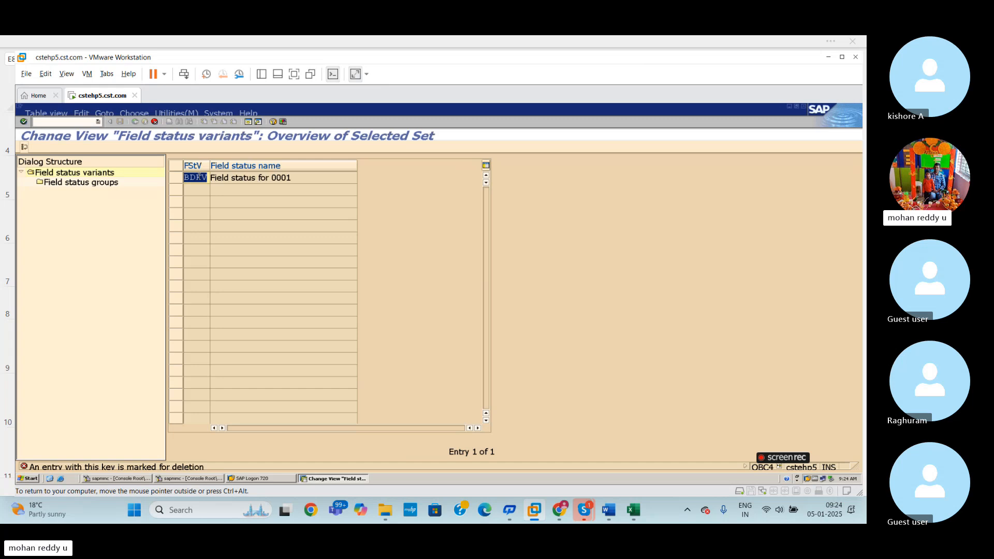
# - Replace the copied variant's key with BJFV and submit the entry
pyautogui.press('BackSpace')
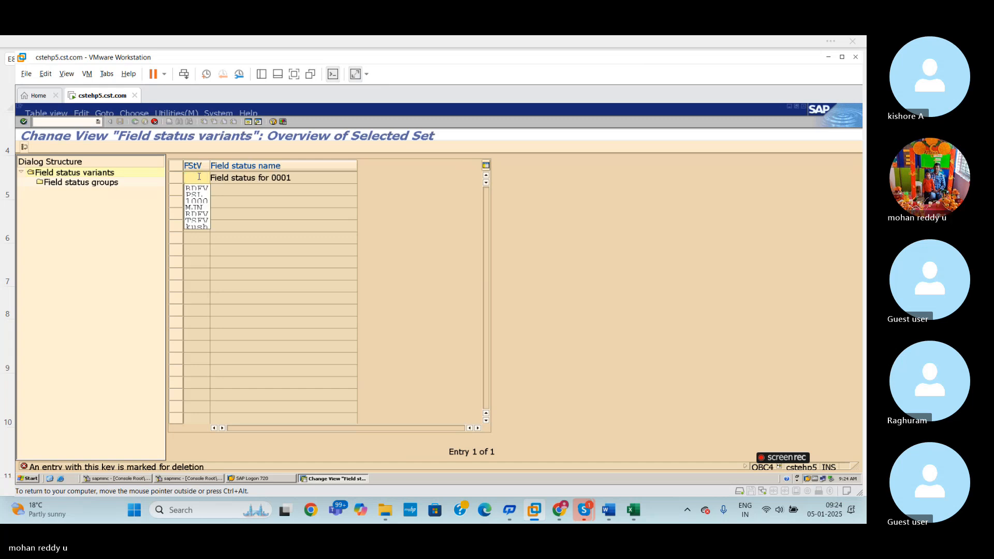
pyautogui.write('BJ')
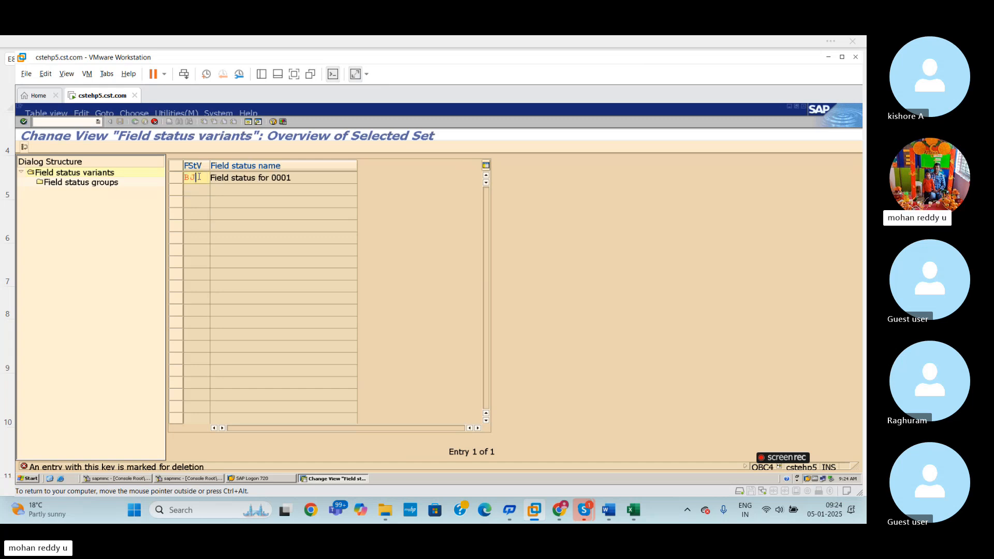
pyautogui.write('FV')
pyautogui.press('Return')
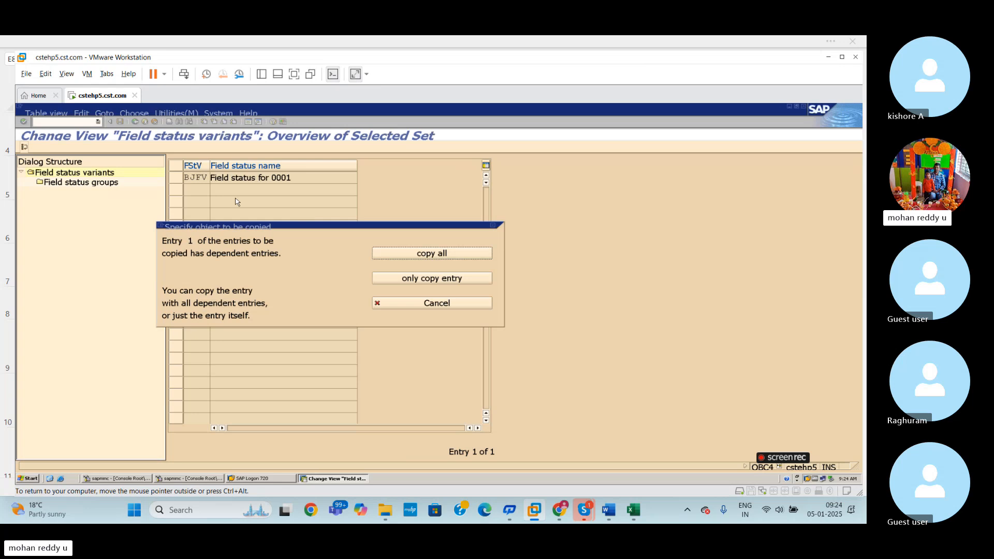
# - Switch to the Excel workbook and change the field status variant key in cell E8 to BJFV
pyautogui.click(633, 510)
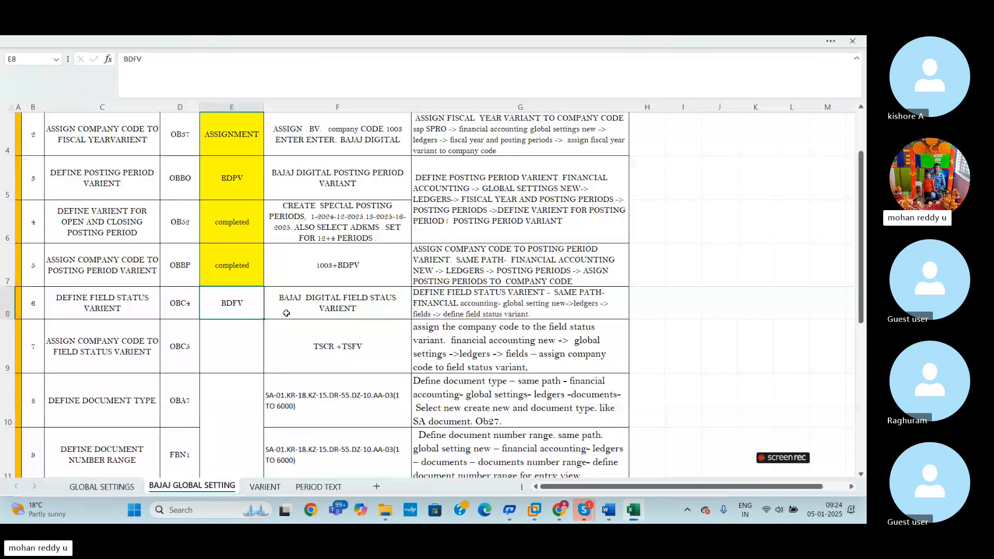
pyautogui.doubleClick(232, 303)
pyautogui.press('BackSpace')
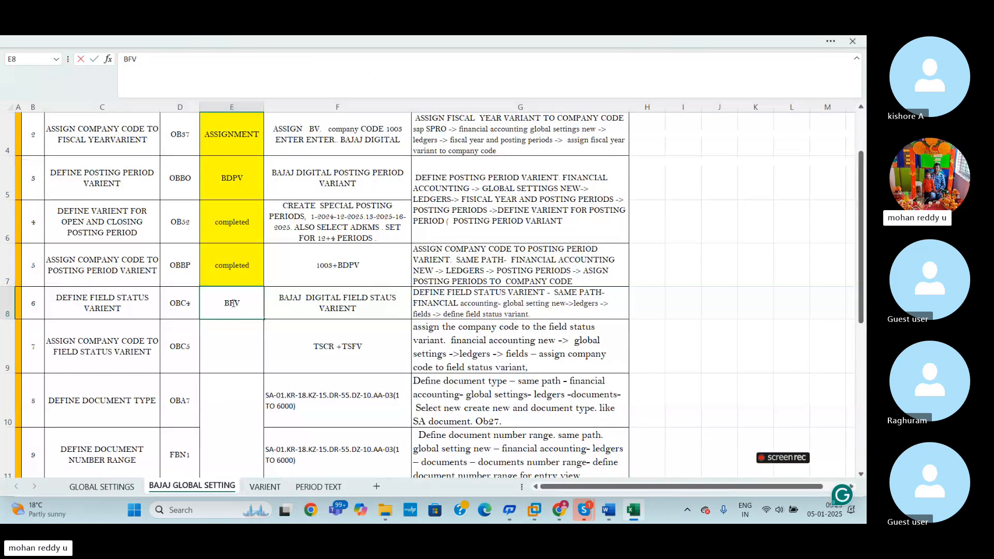
pyautogui.write('J')
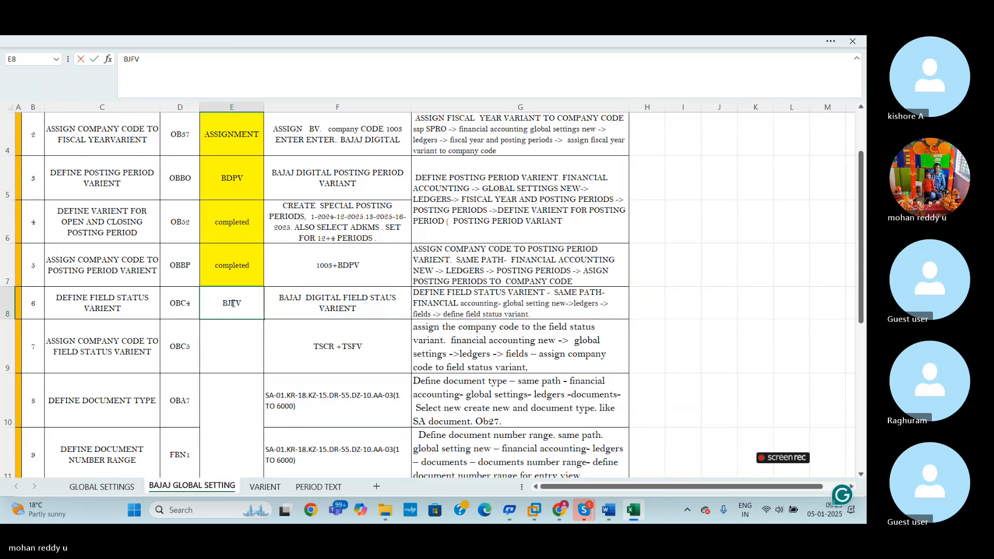
pyautogui.click(246, 347)
pyautogui.click(241, 304)
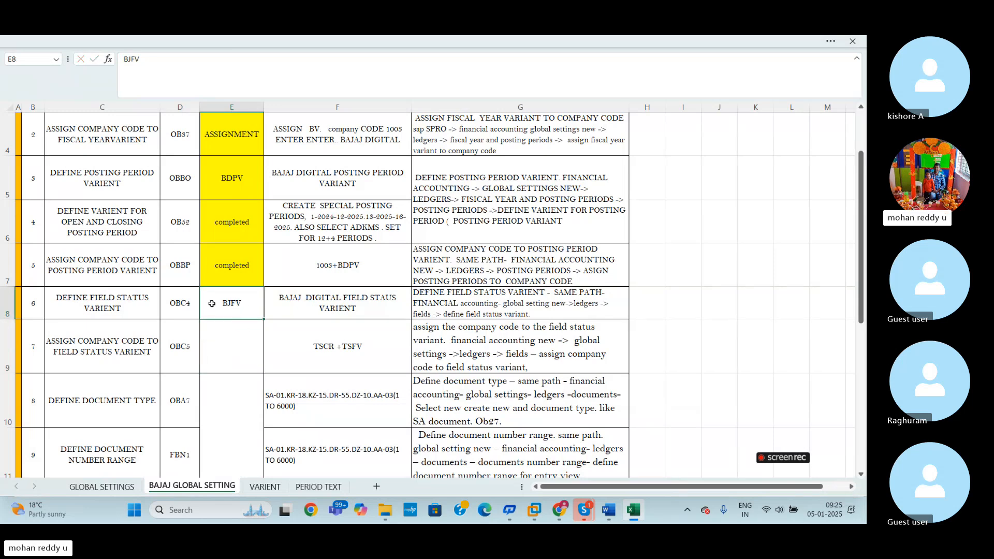
# - Return to the SAP session and copy variant 0001 to BJFV with all its dependent entries
pyautogui.hotkey('alt', 'Tab')
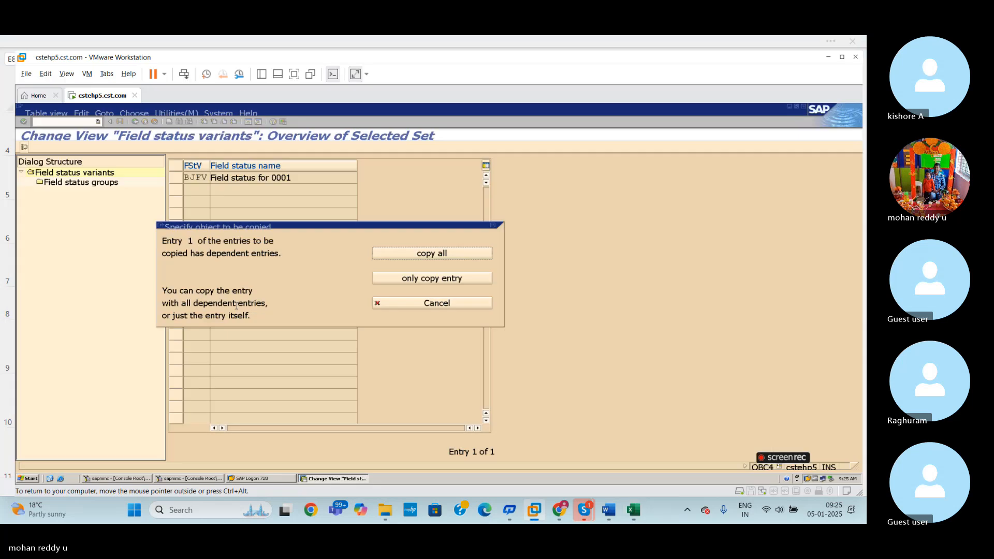
pyautogui.click(437, 254)
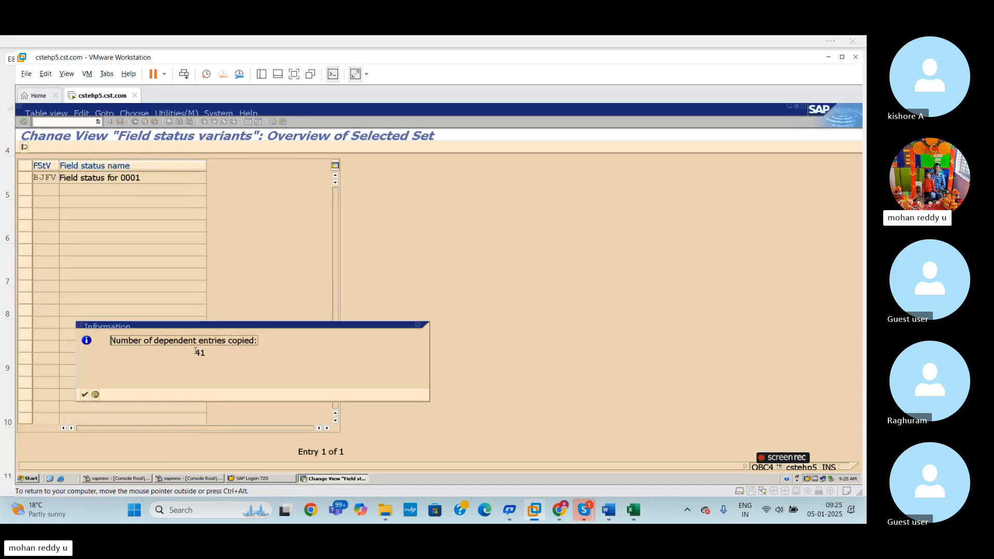
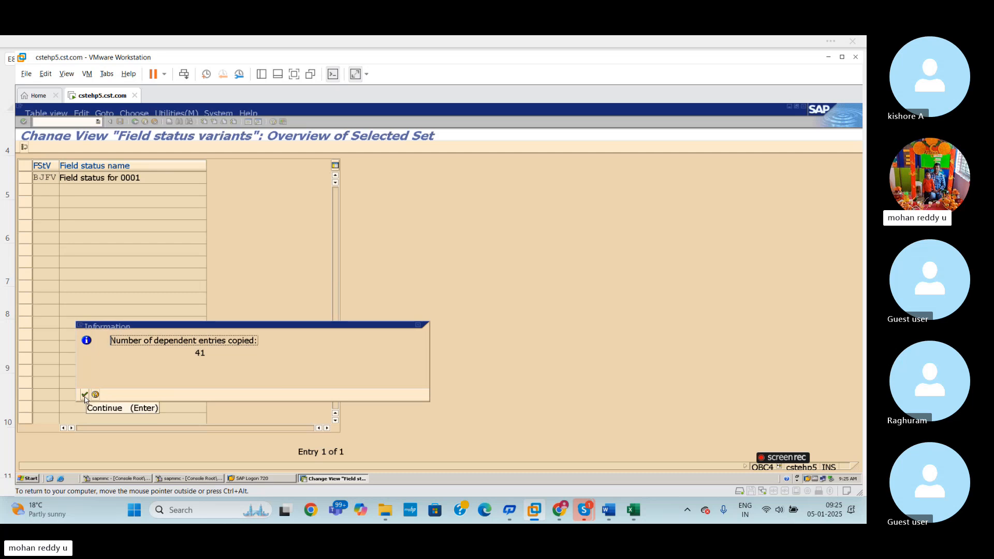
# - Save the copied field status variant BJFV and open its field status groups
pyautogui.click(85, 396)
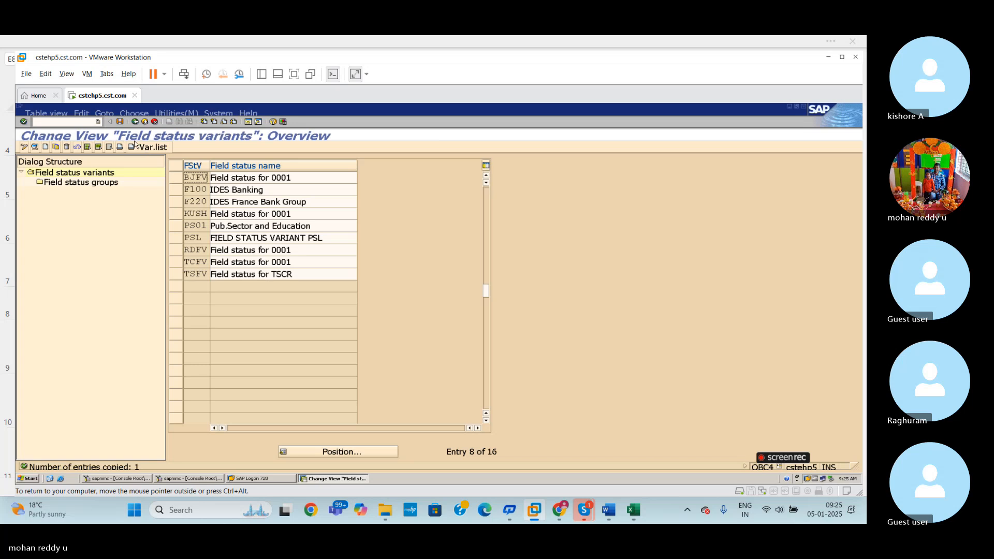
pyautogui.hotkey('ctrl', 's')
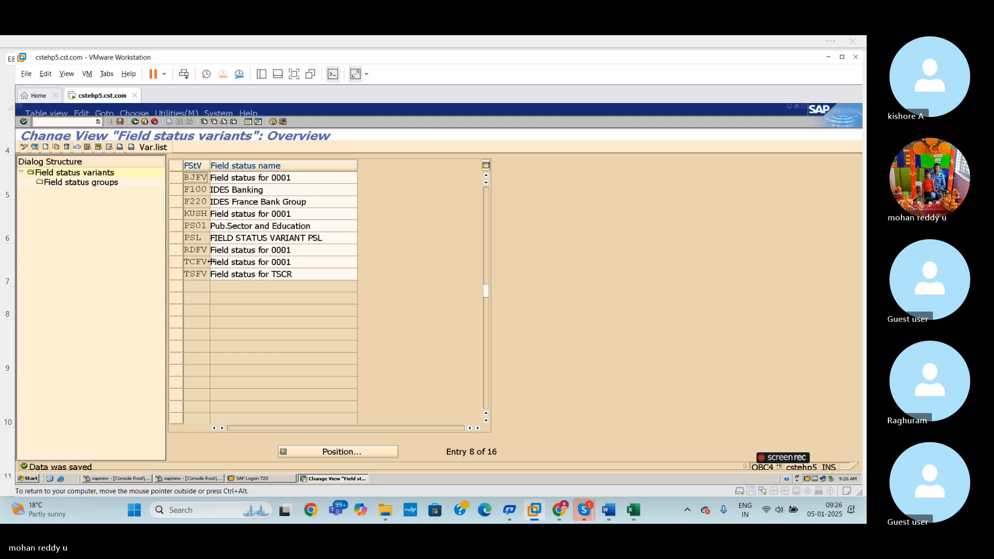
pyautogui.click(177, 178)
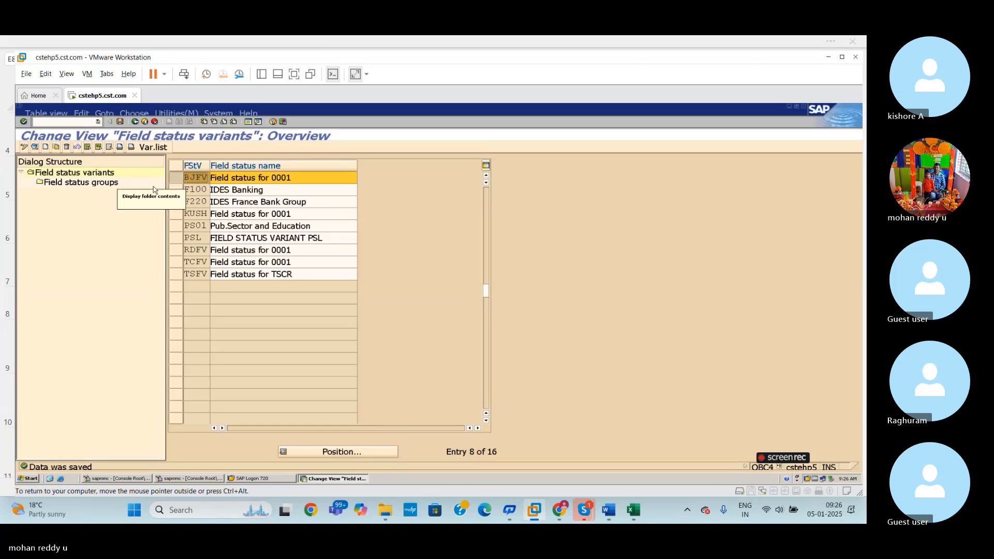
pyautogui.click(96, 186)
pyautogui.doubleClick(96, 184)
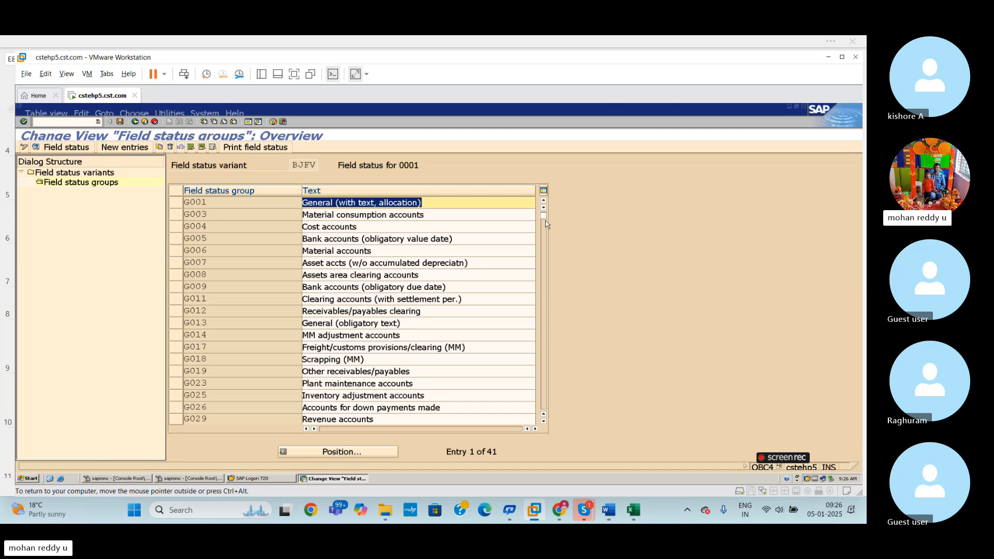
# - Look through the field status groups of variant BJFV and their descriptions
pyautogui.moveTo(554, 346); pyautogui.dragTo(542, 202)
pyautogui.click(236, 207)
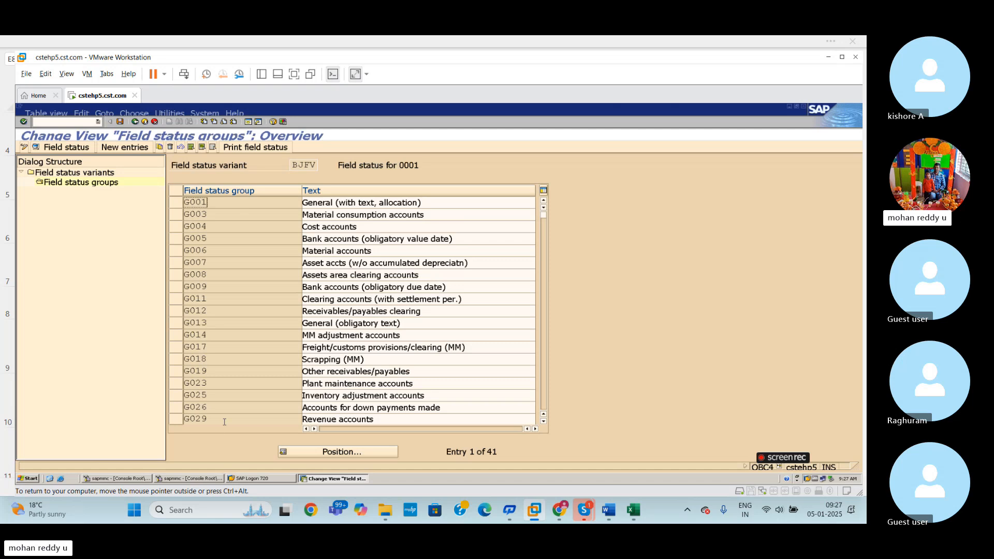
pyautogui.scroll(-1, 218, 388)
pyautogui.scroll(1, 220, 389)
pyautogui.scroll(-1, 221, 390)
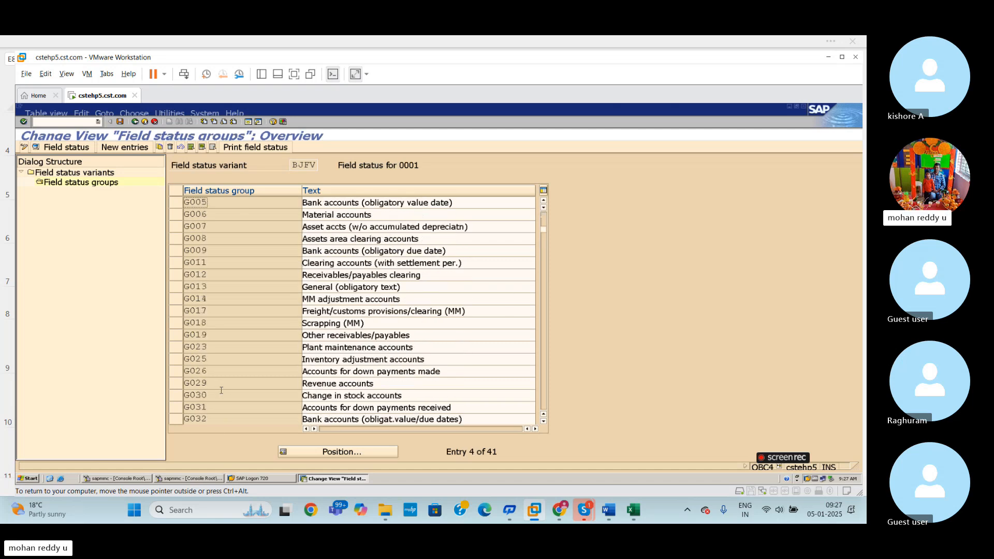
pyautogui.scroll(-5, 221, 392)
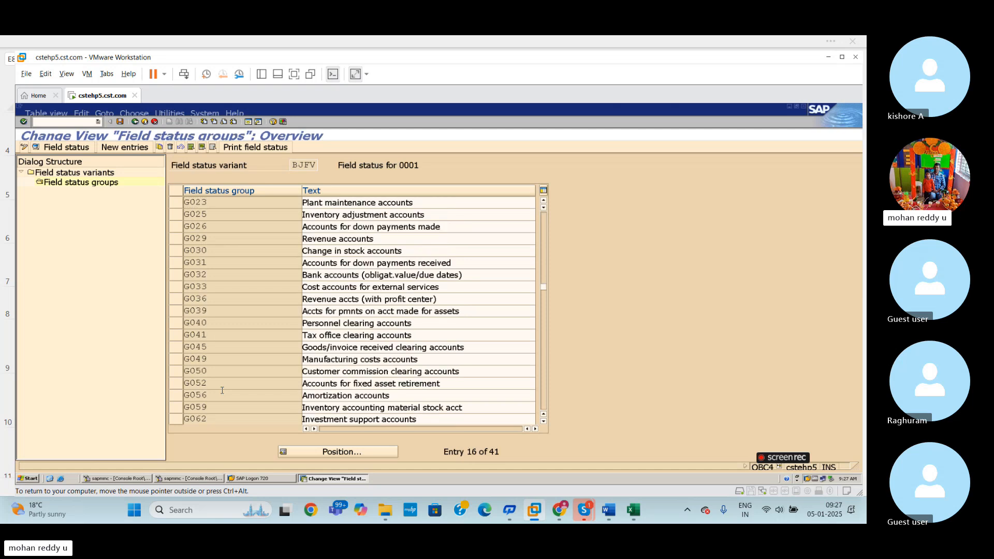
pyautogui.scroll(1, 222, 394)
pyautogui.scroll(-1, 223, 394)
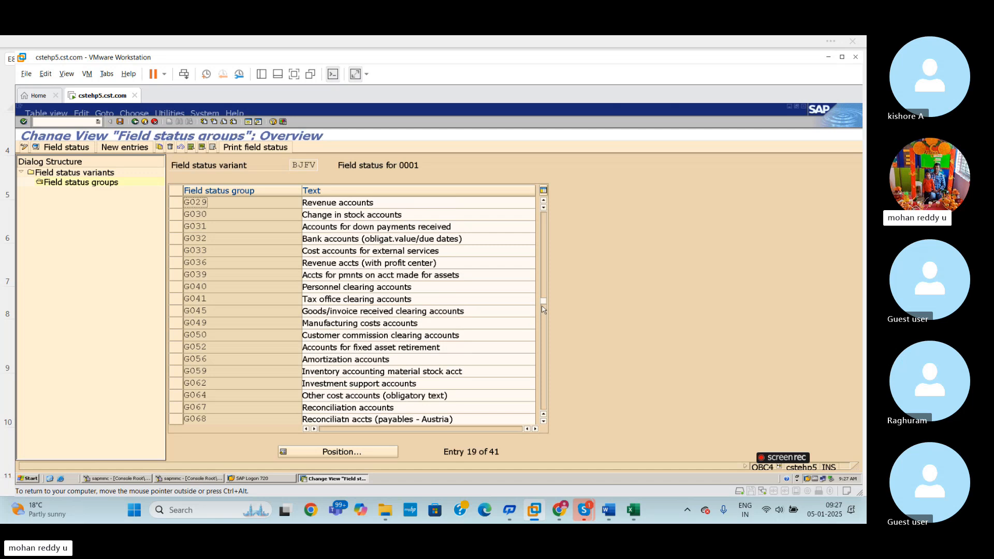
pyautogui.moveTo(543, 270); pyautogui.dragTo(544, 215)
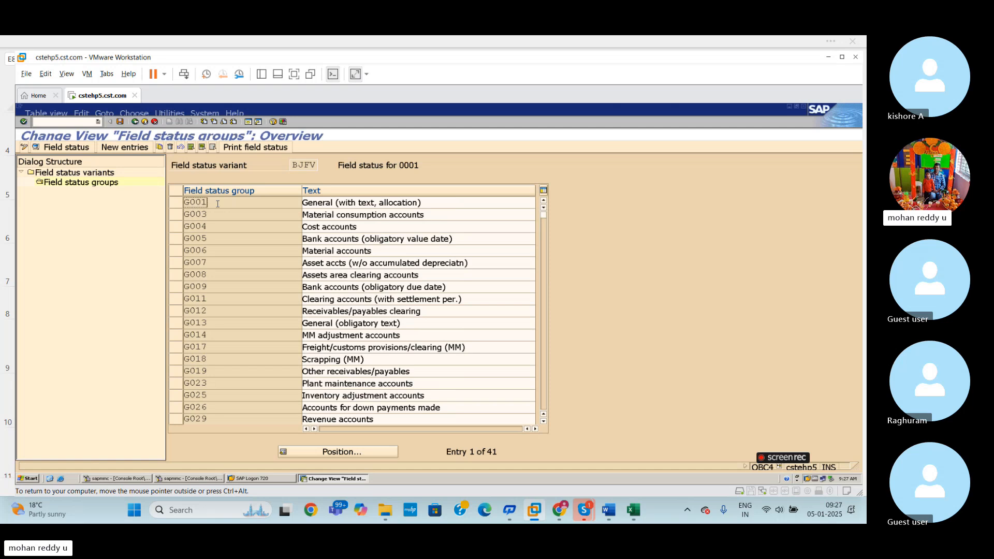
# - Open the General data settings of field status group G001 and start transaction FB50 in a new session
pyautogui.doubleClick(217, 204)
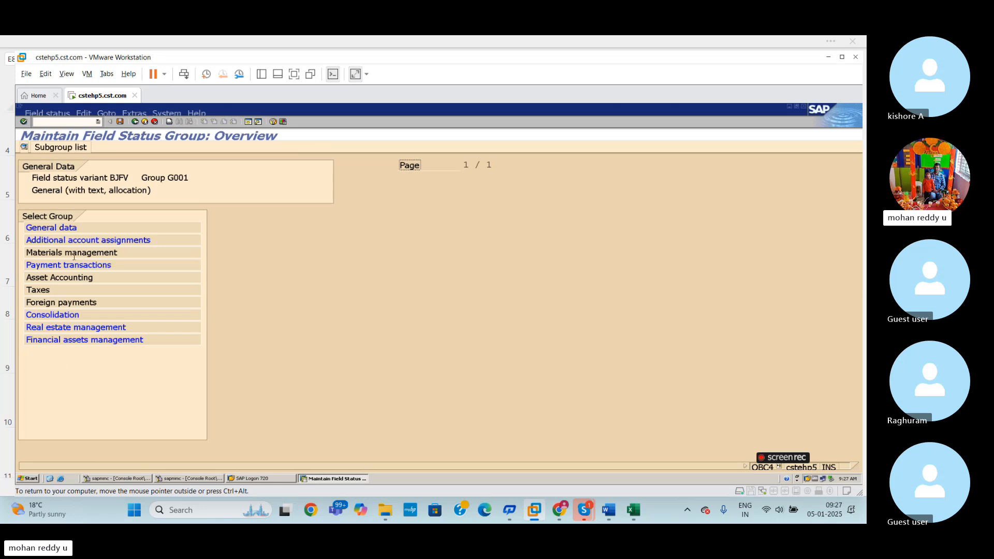
pyautogui.doubleClick(63, 229)
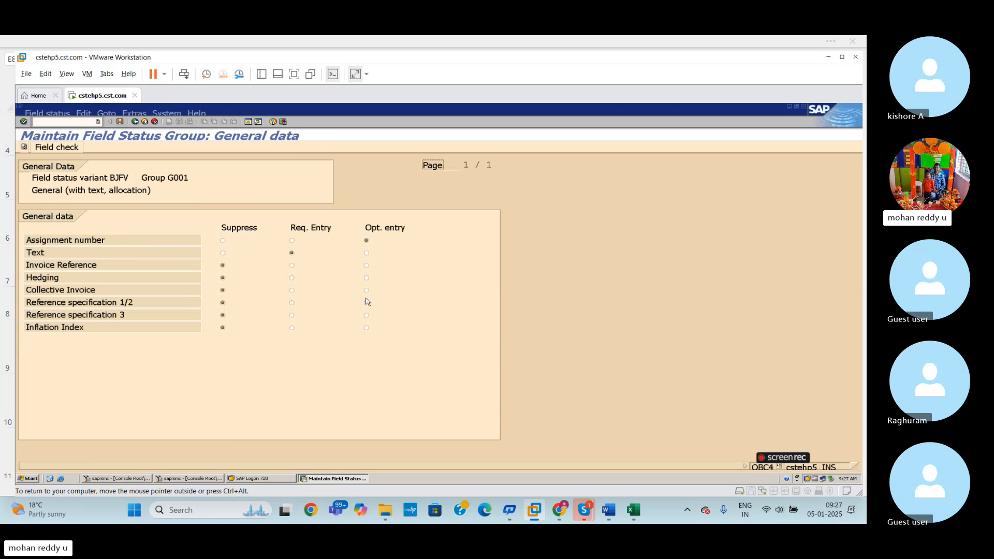
pyautogui.click(248, 122)
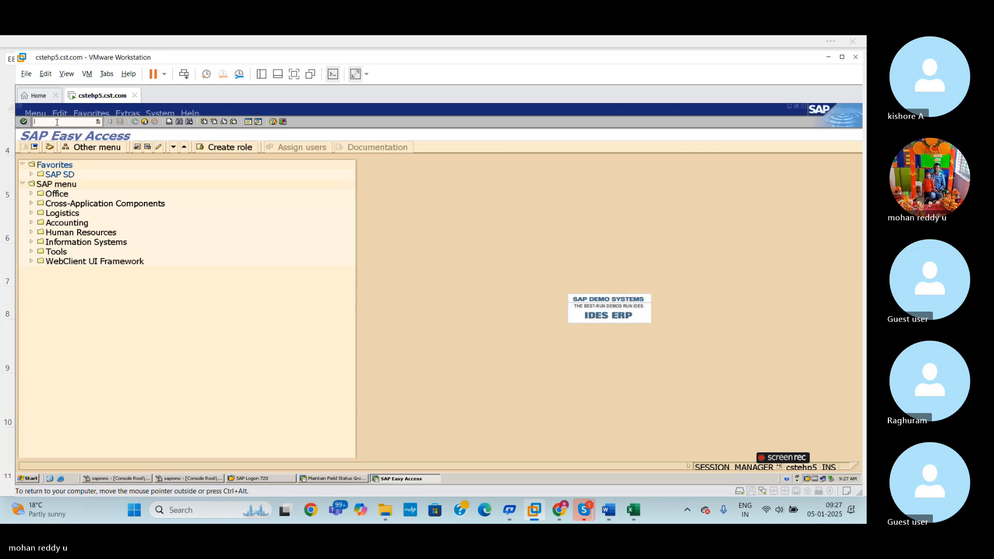
pyautogui.write('FB50')
pyautogui.press('Return')
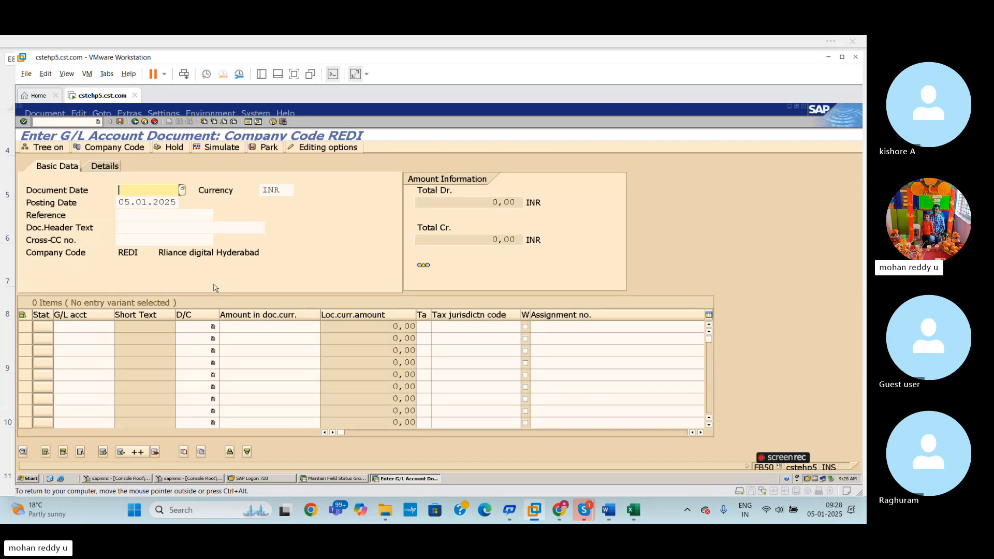
# - Return to the field status session and set group G001's Text field to optional entry
pyautogui.hotkey('alt', 'Tab')
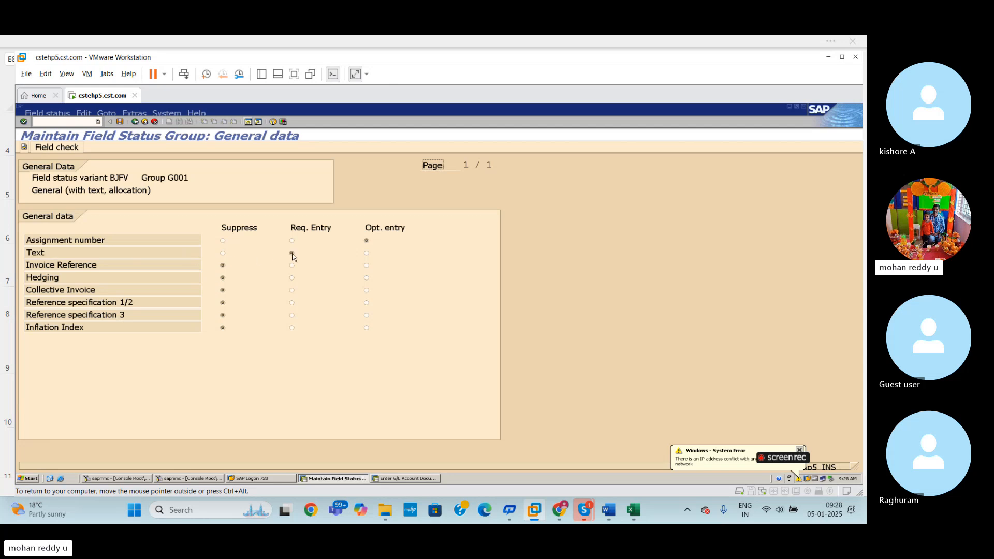
pyautogui.click(367, 253)
# - Switch to the FB50 session and examine the Text column of the G/L line items
pyautogui.hotkey('alt', 'Tab')
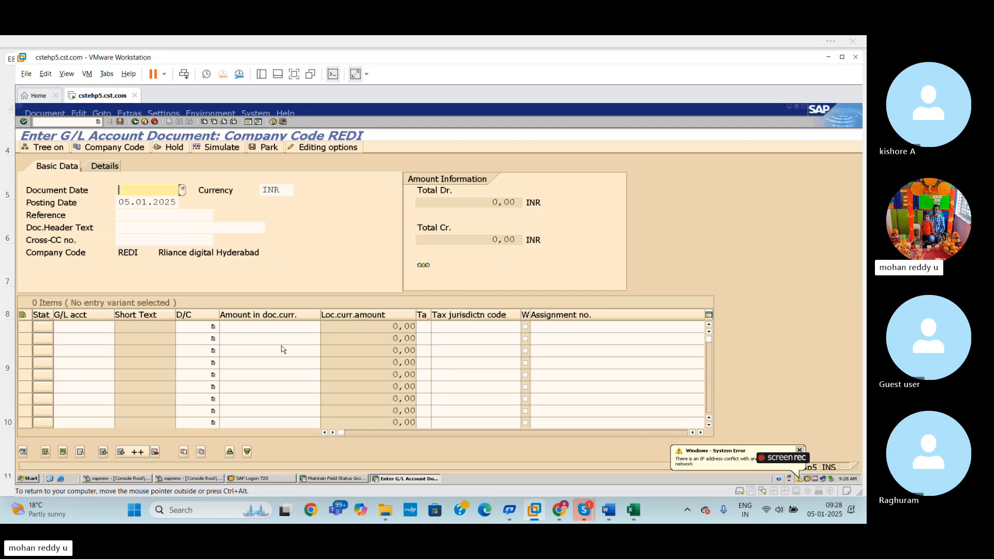
pyautogui.click(457, 330)
pyautogui.click(363, 329)
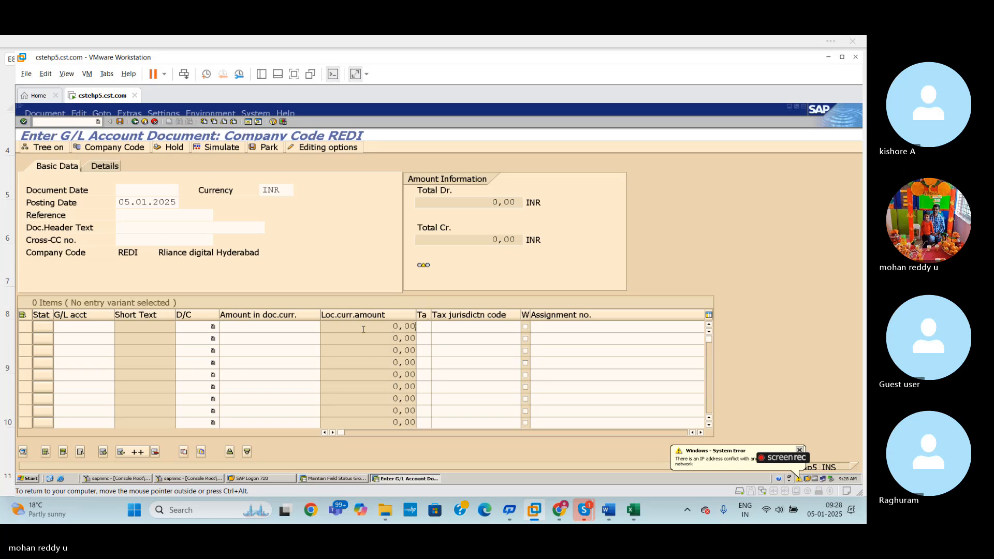
pyautogui.press('Tab')
pyautogui.press('Tab')
pyautogui.press('Tab')
pyautogui.press('Tab')
pyautogui.press('Tab')
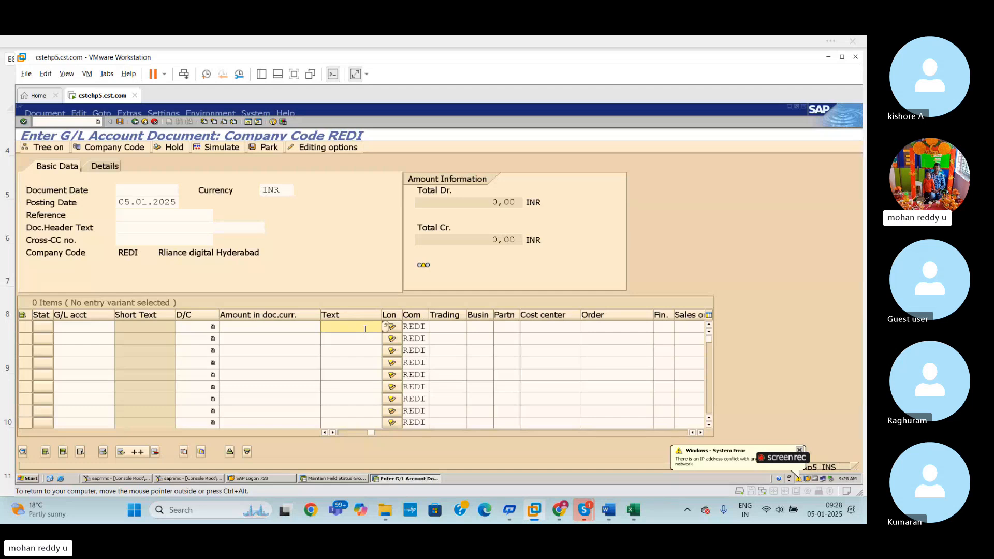
# - Save the G001 field status group, then reopen its General data and save the Text field as required entry
pyautogui.hotkey('alt', 'Tab')
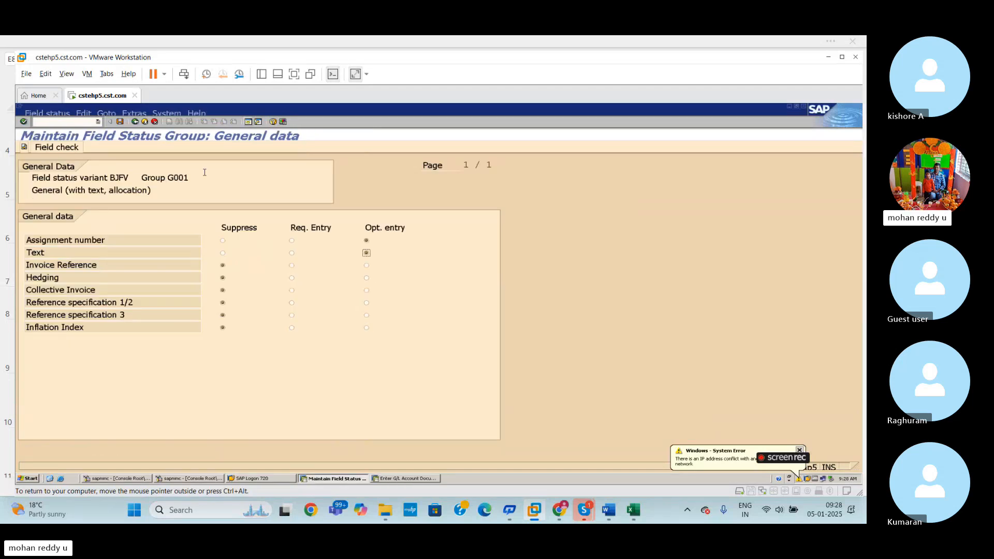
pyautogui.click(120, 122)
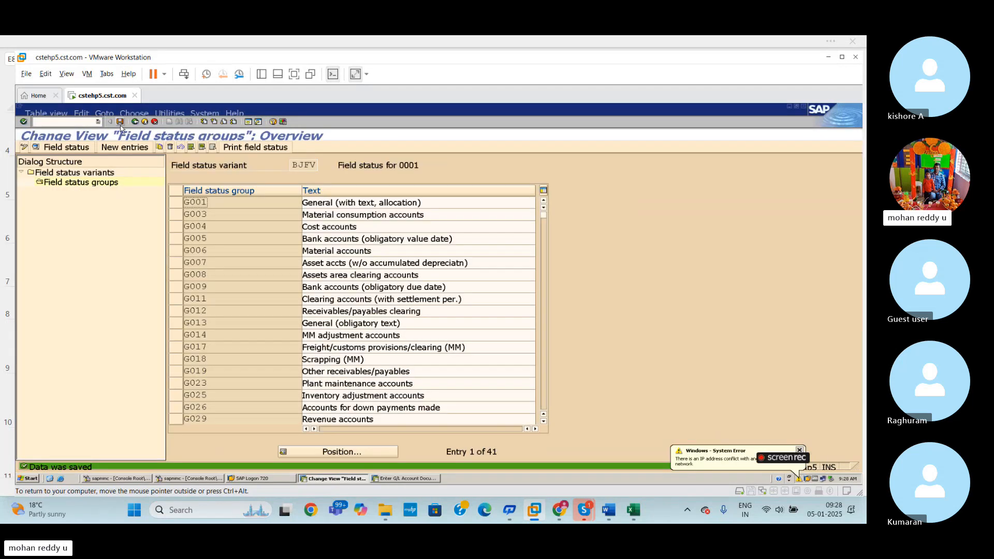
pyautogui.doubleClick(233, 205)
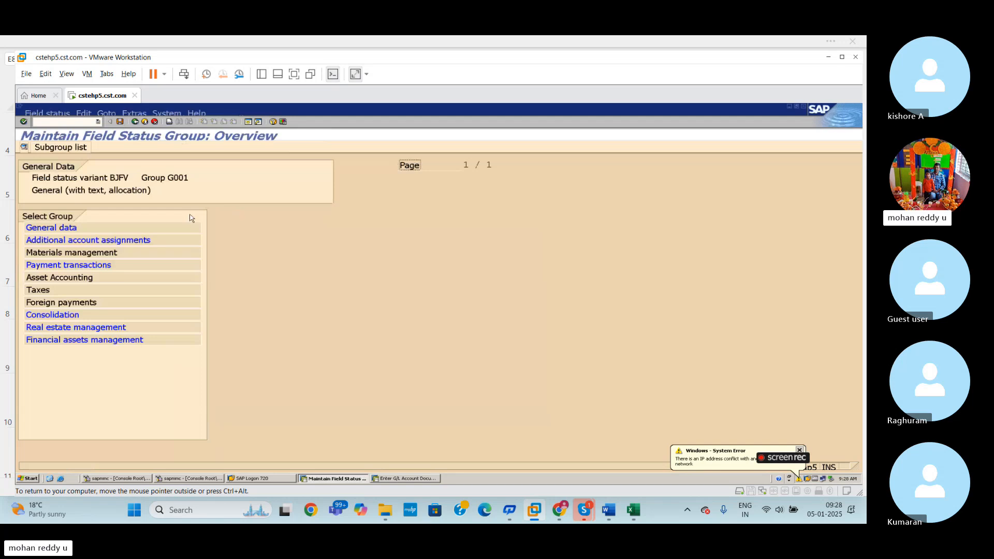
pyautogui.doubleClick(104, 228)
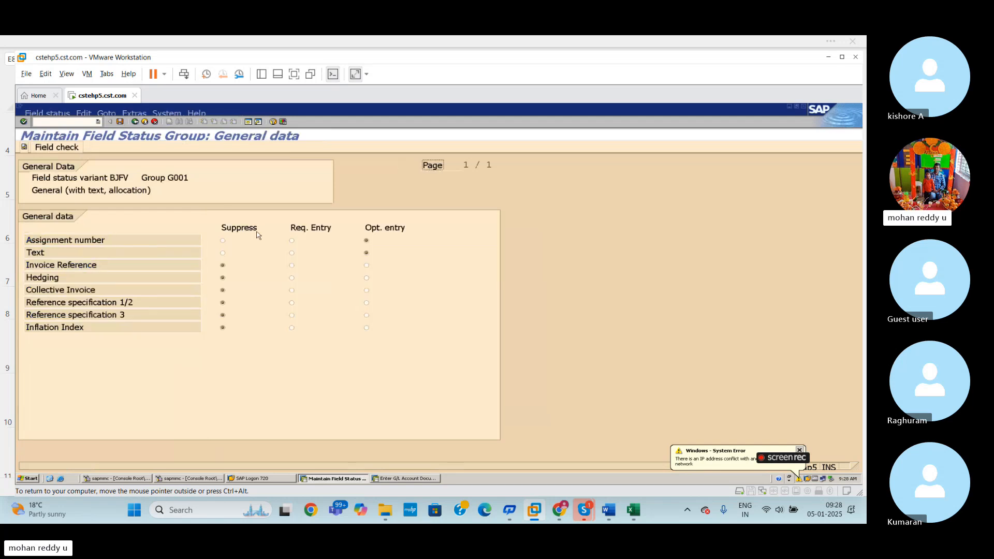
pyautogui.click(292, 253)
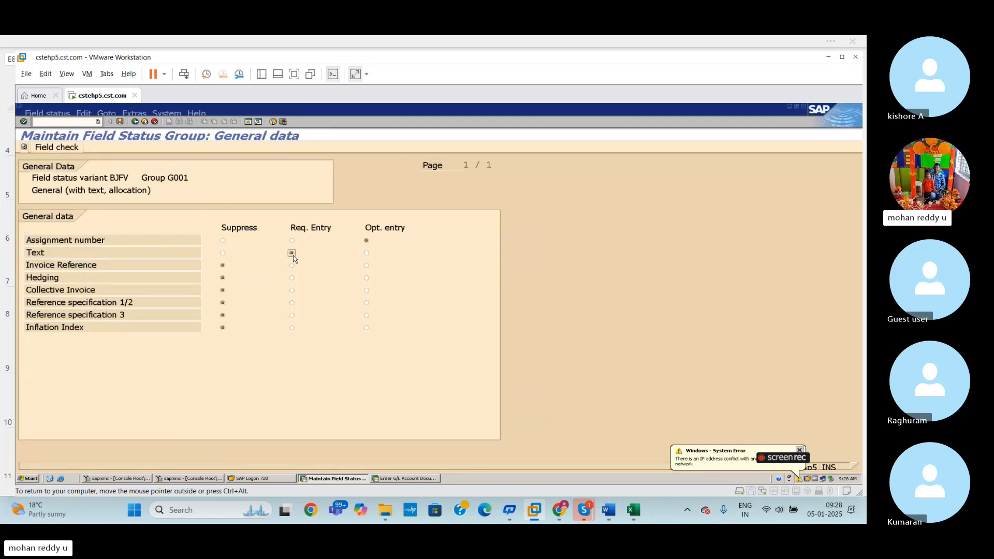
pyautogui.click(123, 123)
# - Switch to the FB50 session and enter EX as the text of the first line item
pyautogui.hotkey('alt', 'Tab')
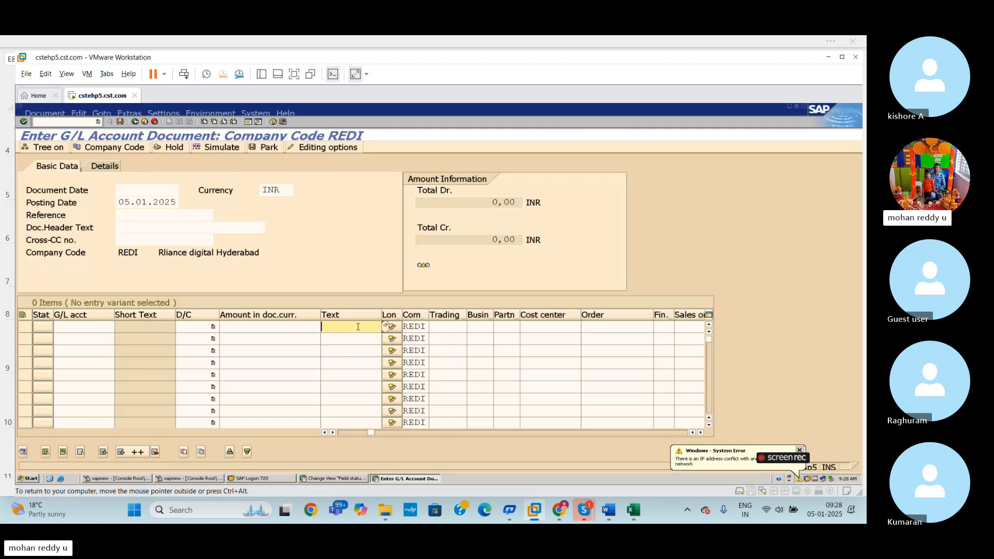
pyautogui.write('EX')
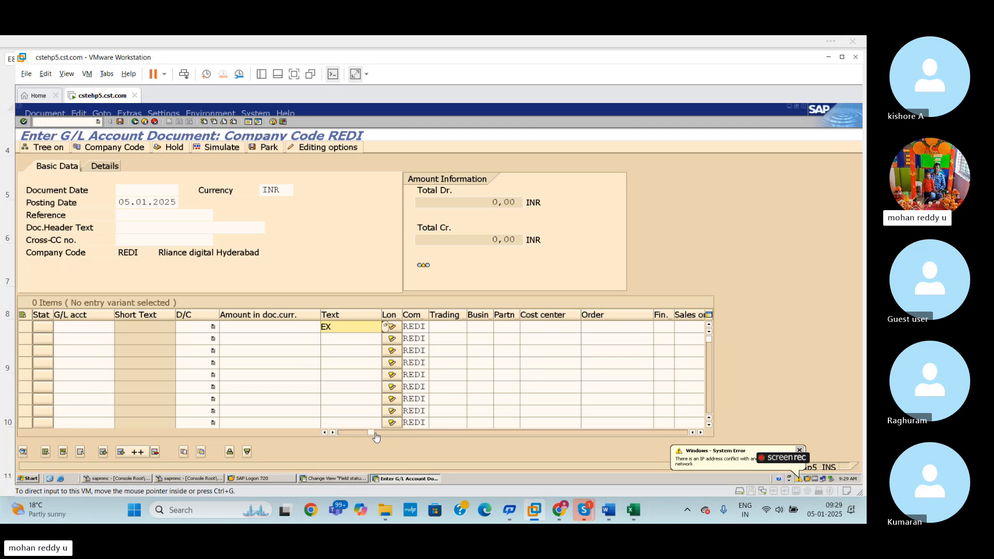
pyautogui.moveTo(372, 432); pyautogui.dragTo(250, 427)
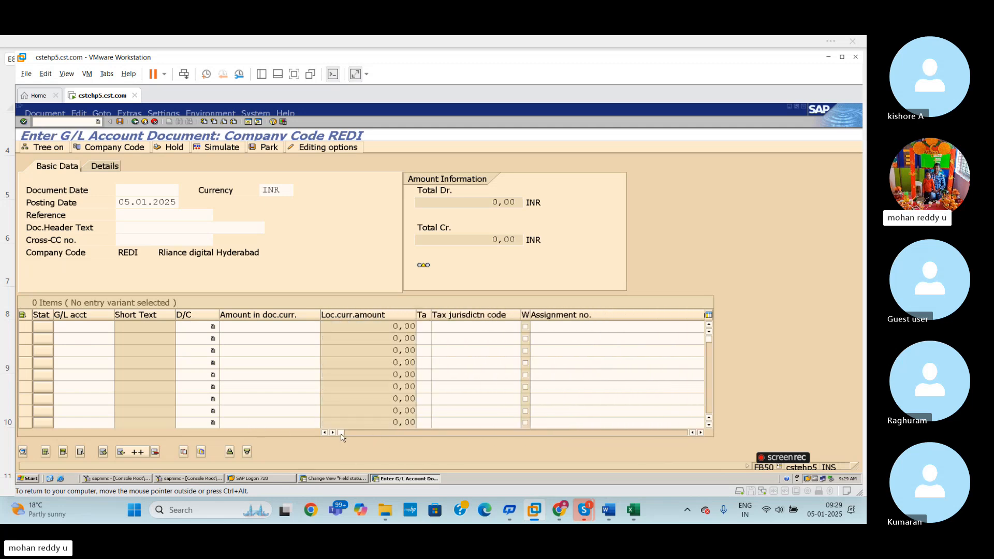
pyautogui.moveTo(340, 437)
pyautogui.mouseDown()
pyautogui.moveTo(685, 432)
pyautogui.moveTo(340, 433)
pyautogui.mouseUp()
pyautogui.moveTo(343, 433); pyautogui.dragTo(315, 432)
# - In BJFV's Cost accounts group G004, set the General data Text field to required entry and save
pyautogui.hotkey('alt', 'Tab')
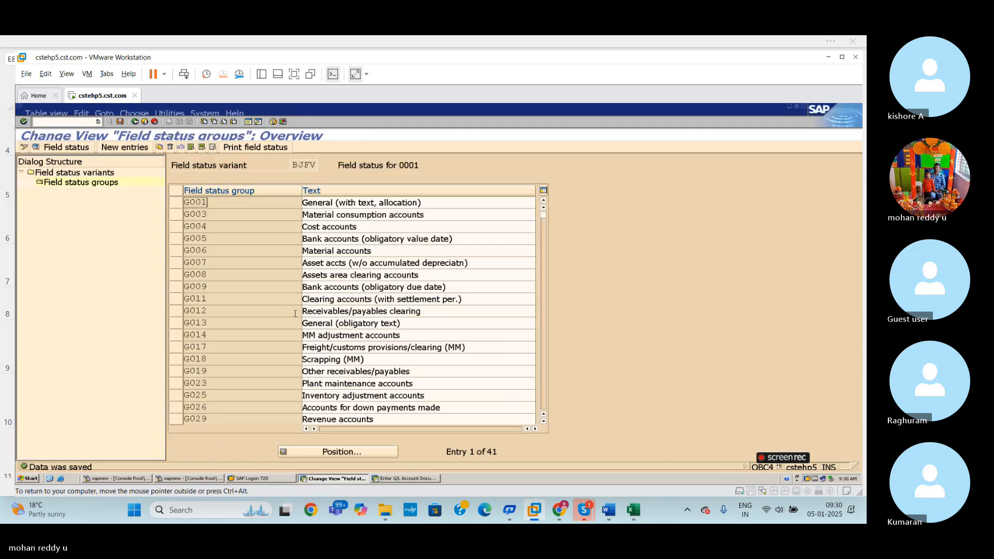
pyautogui.doubleClick(220, 230)
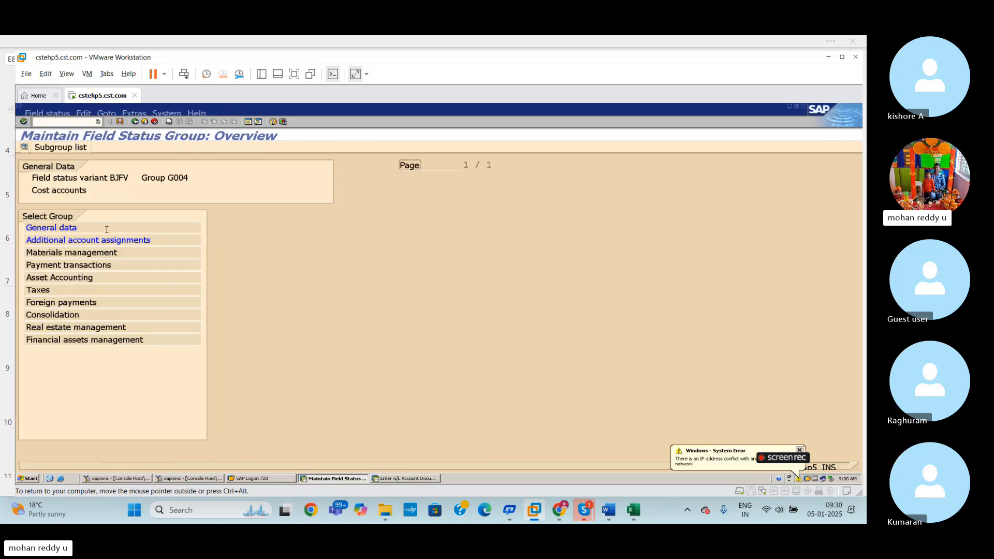
pyautogui.doubleClick(72, 229)
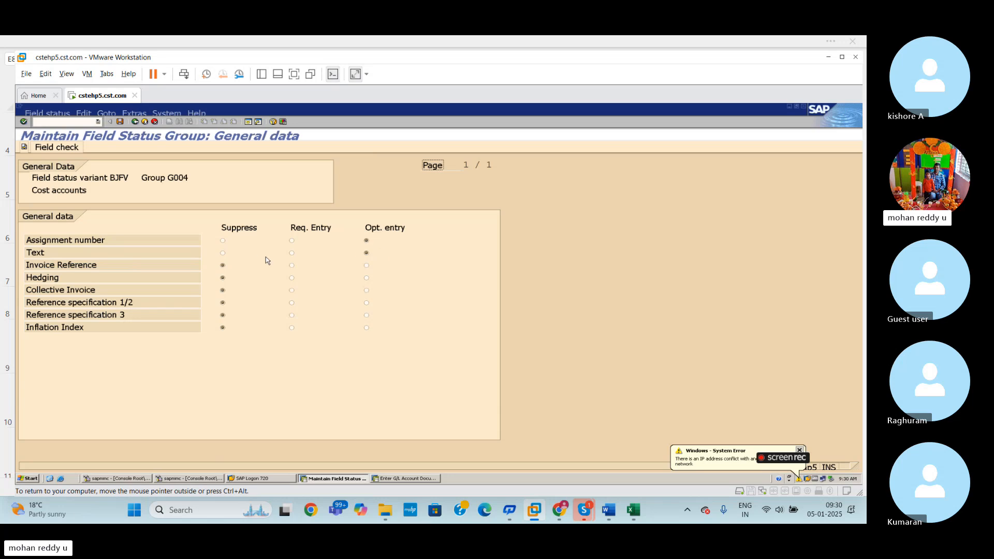
pyautogui.click(291, 253)
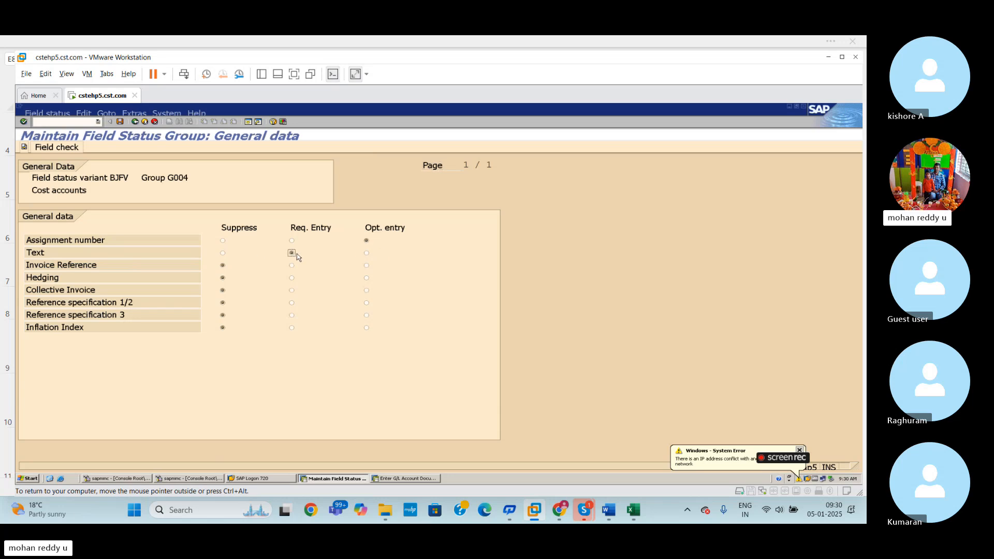
pyautogui.click(119, 123)
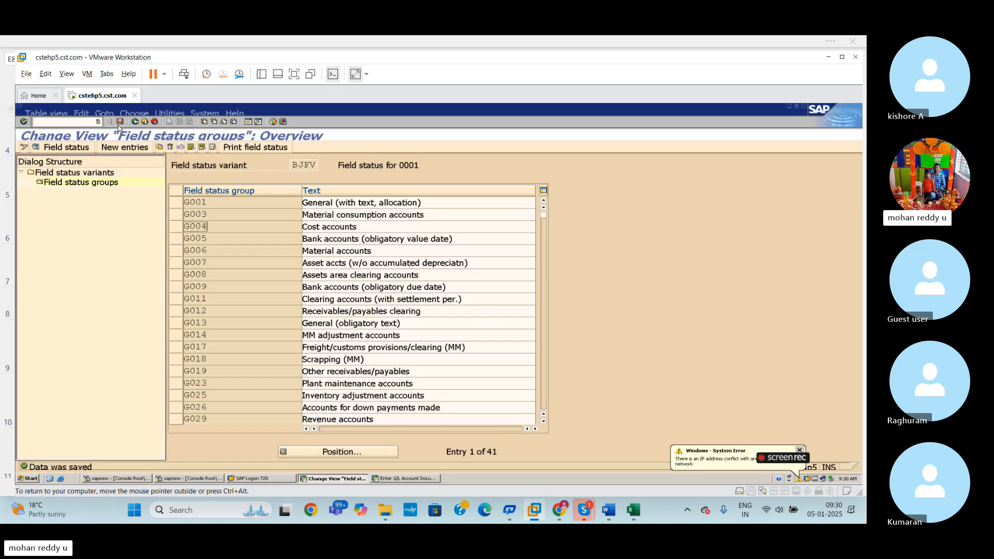
pyautogui.hotkey('alt', 'Tab')
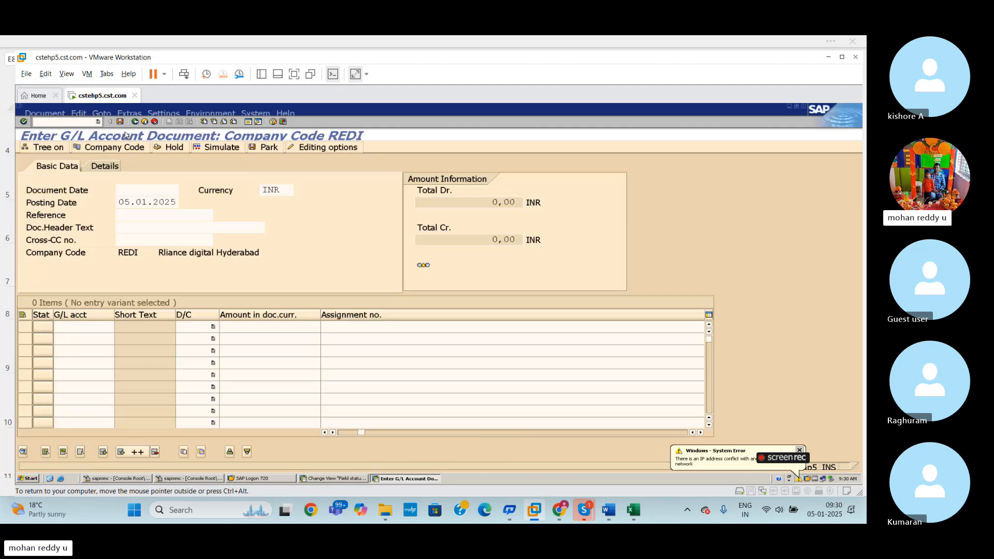
pyautogui.hotkey('alt', 'Tab')
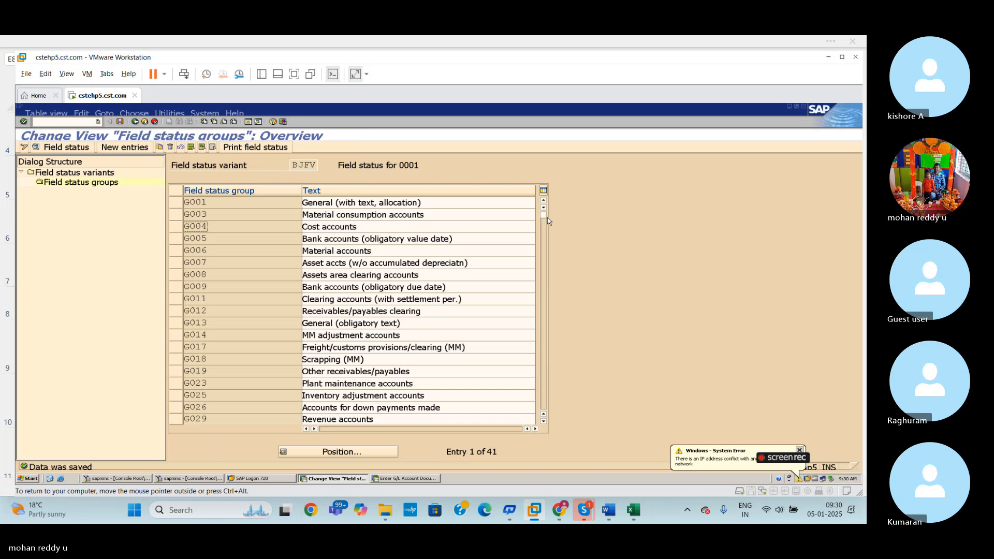
pyautogui.moveTo(543, 215); pyautogui.dragTo(547, 246)
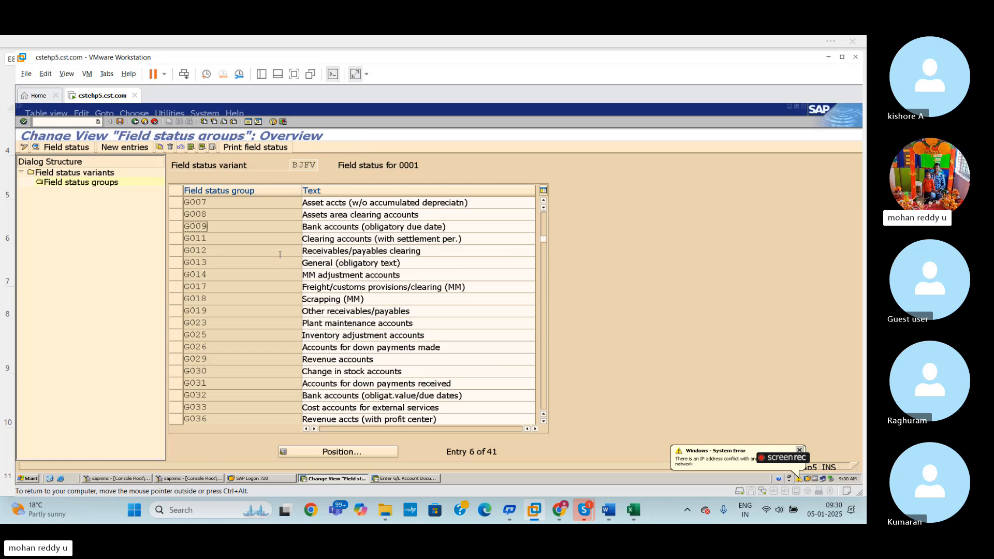
# - Start transaction FS00 in a new session and expand the ADMINISTRATION COST AND OTHER account group
pyautogui.click(248, 121)
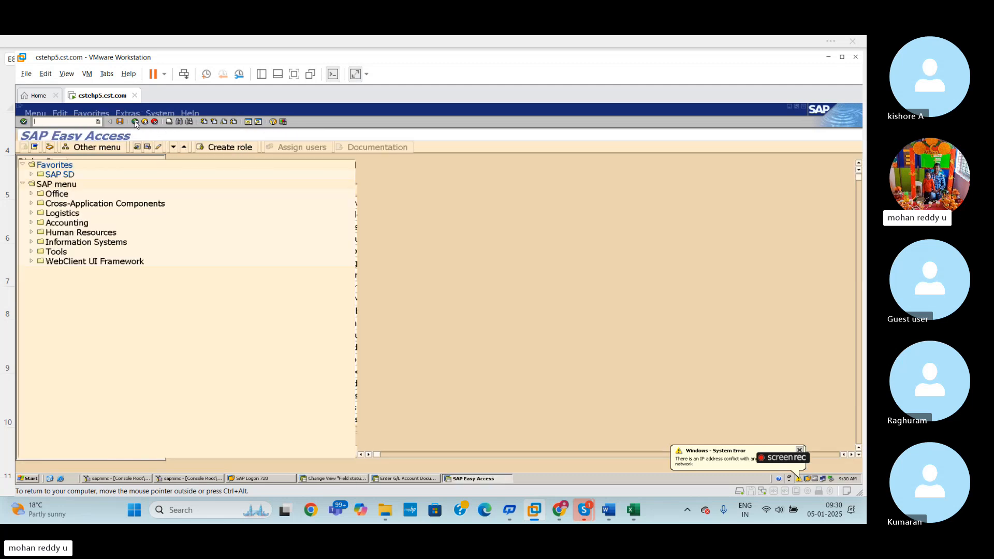
pyautogui.write('f')
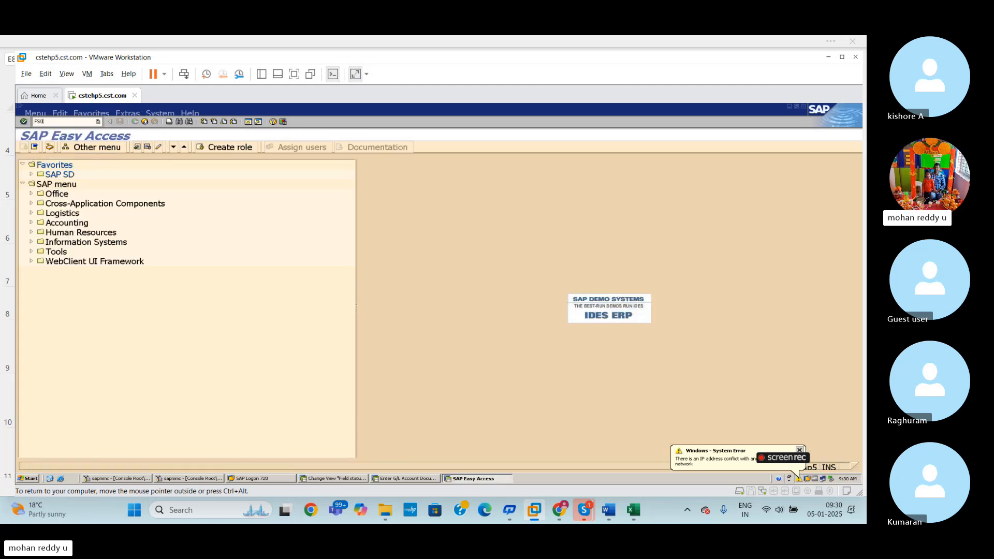
pyautogui.write('s00')
pyautogui.press('Return')
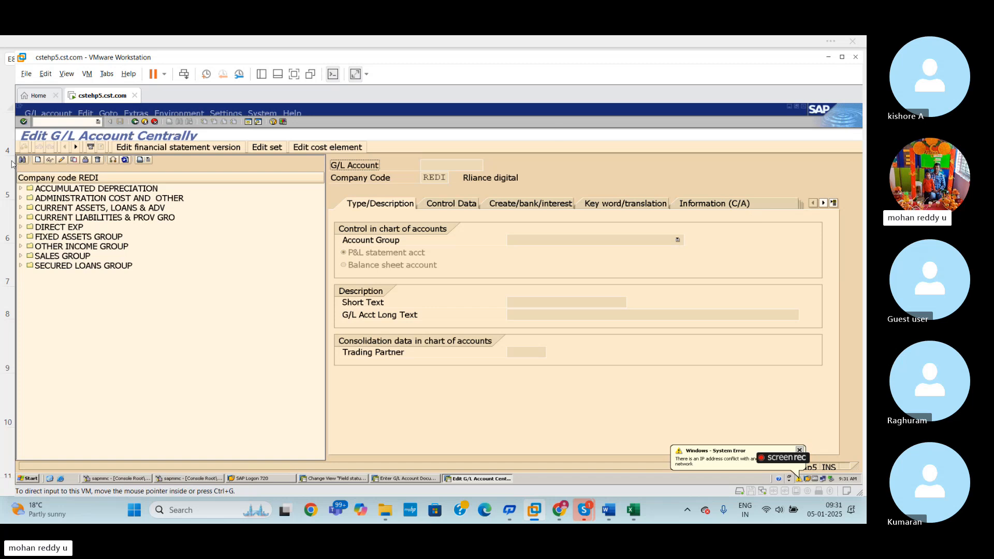
pyautogui.click(21, 198)
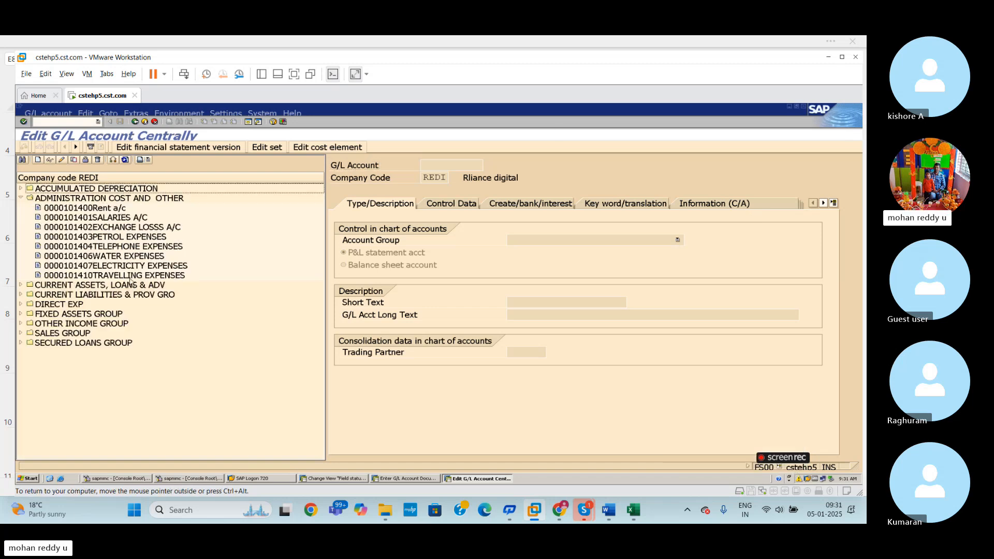
# - Open the TRAVELLING EXPENSES and Rent a/c G/L accounts in change mode and check their field status groups under Create/bank/interest
pyautogui.click(101, 275)
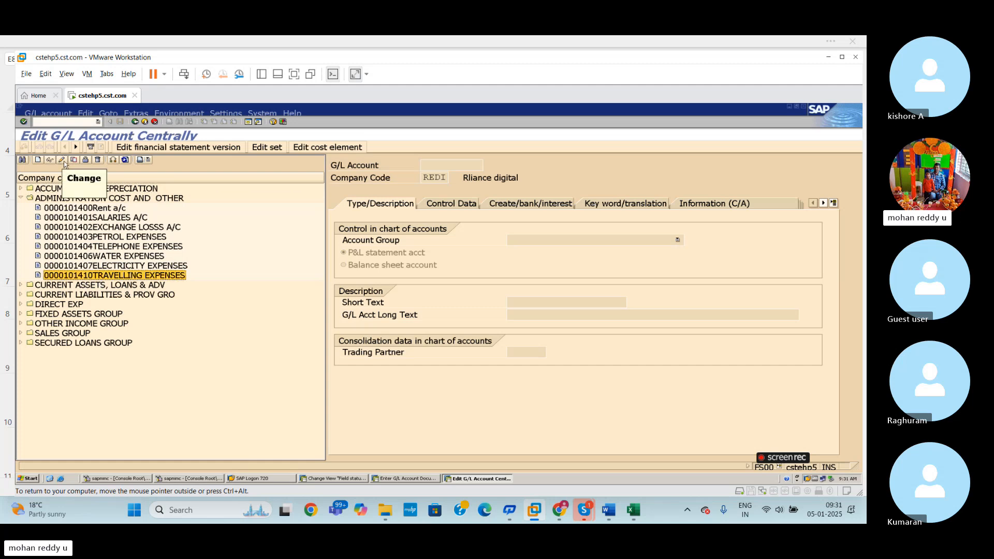
pyautogui.click(62, 161)
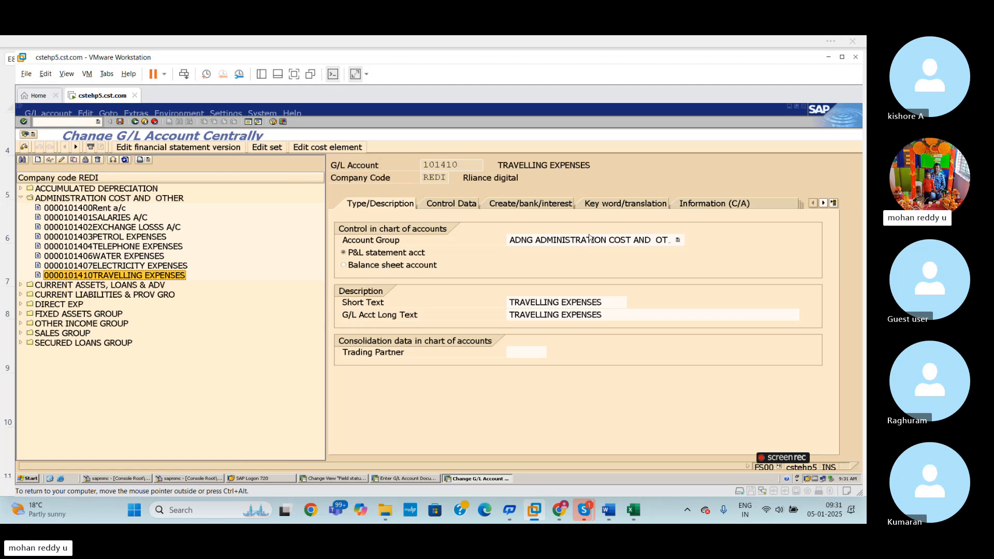
pyautogui.click(554, 206)
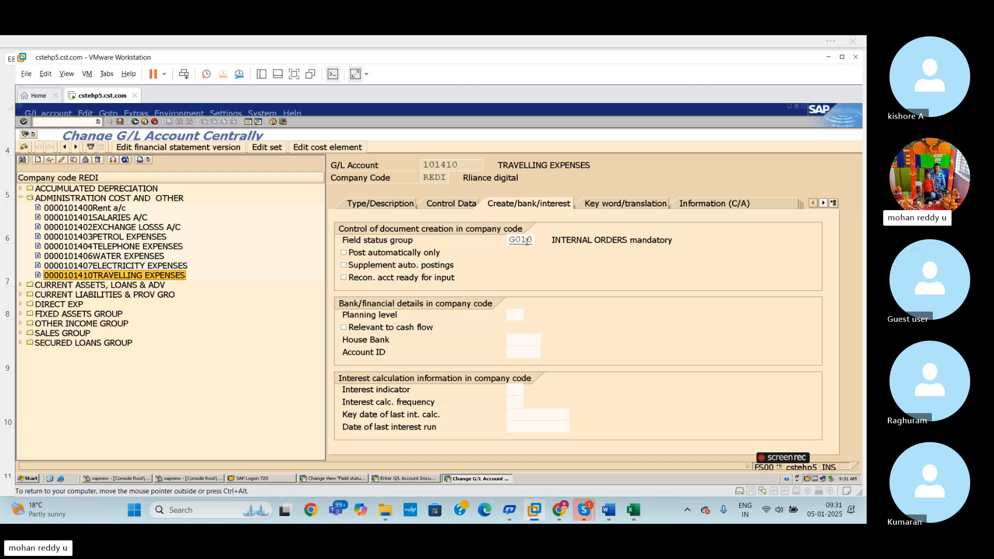
pyautogui.click(94, 209)
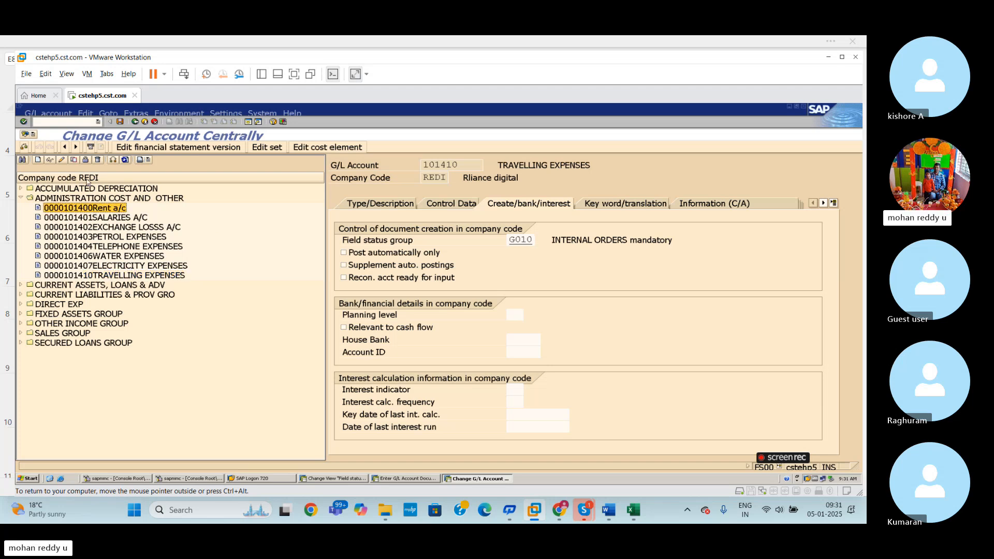
pyautogui.click(60, 162)
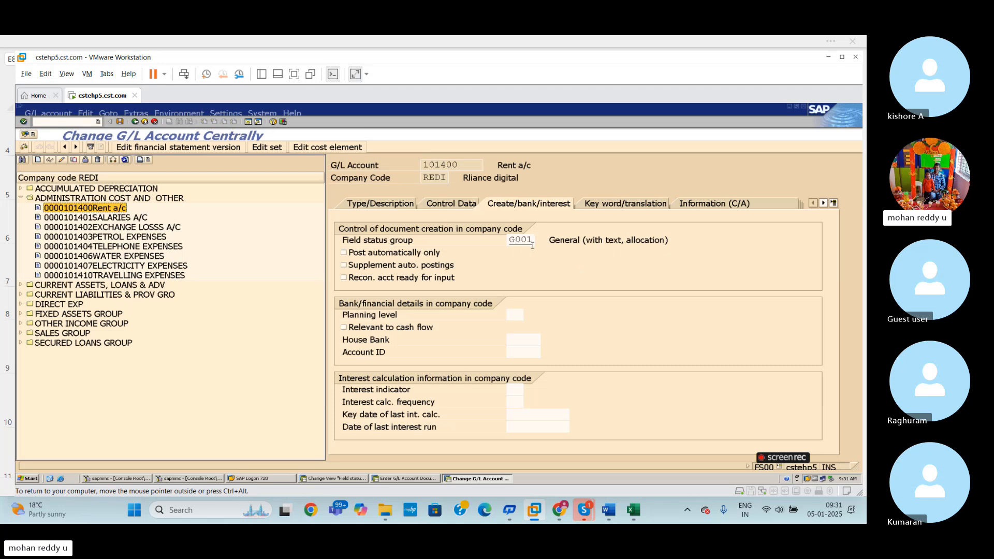
# - Switch to the BJFV field status groups session and open the General data of group G001
pyautogui.hotkey('alt', 'Tab')
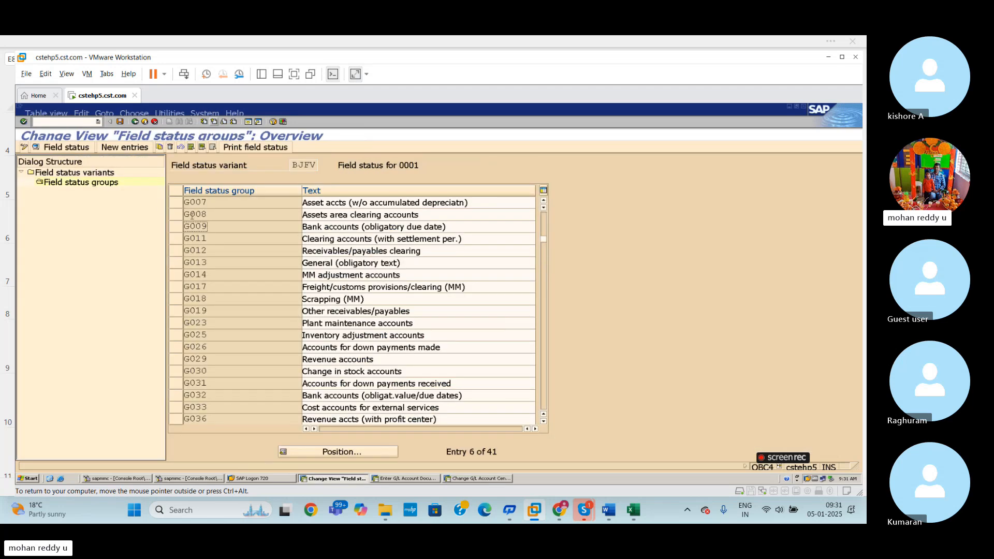
pyautogui.click(543, 246)
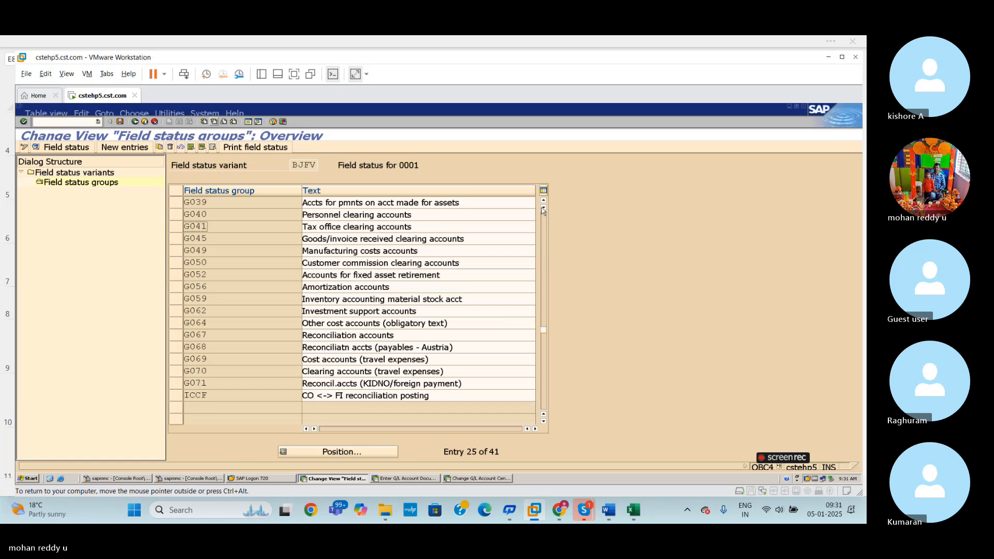
pyautogui.click(543, 305)
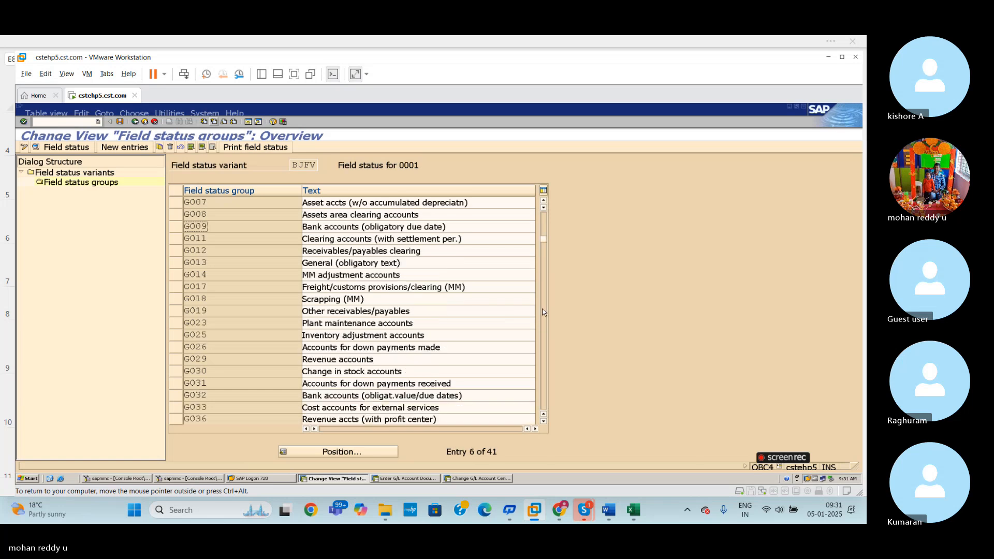
pyautogui.click(544, 220)
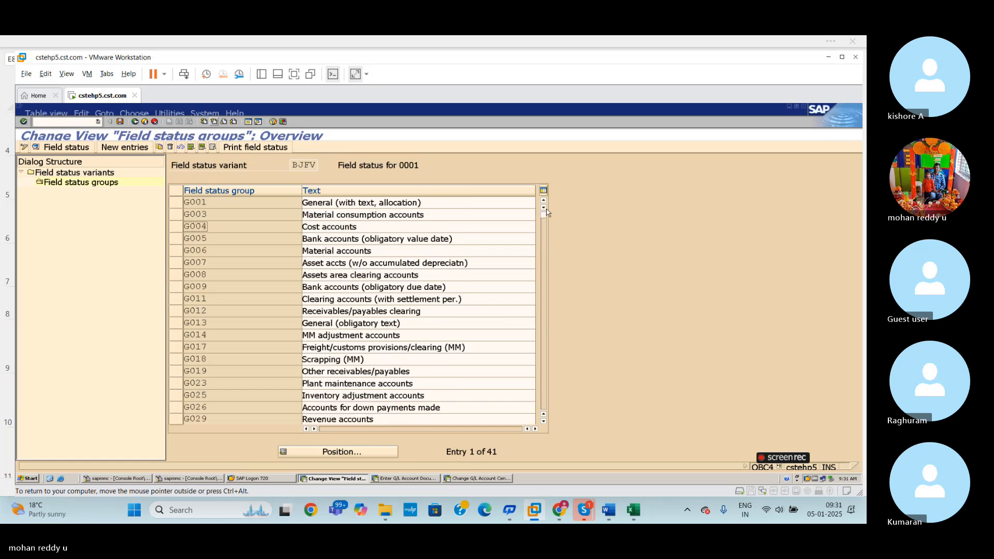
pyautogui.click(231, 203)
pyautogui.doubleClick(231, 203)
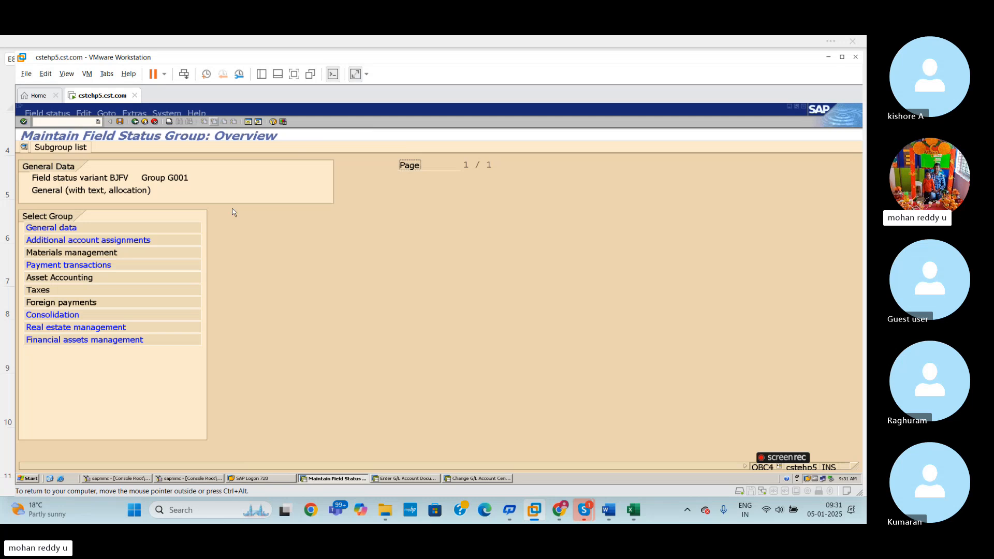
pyautogui.doubleClick(106, 225)
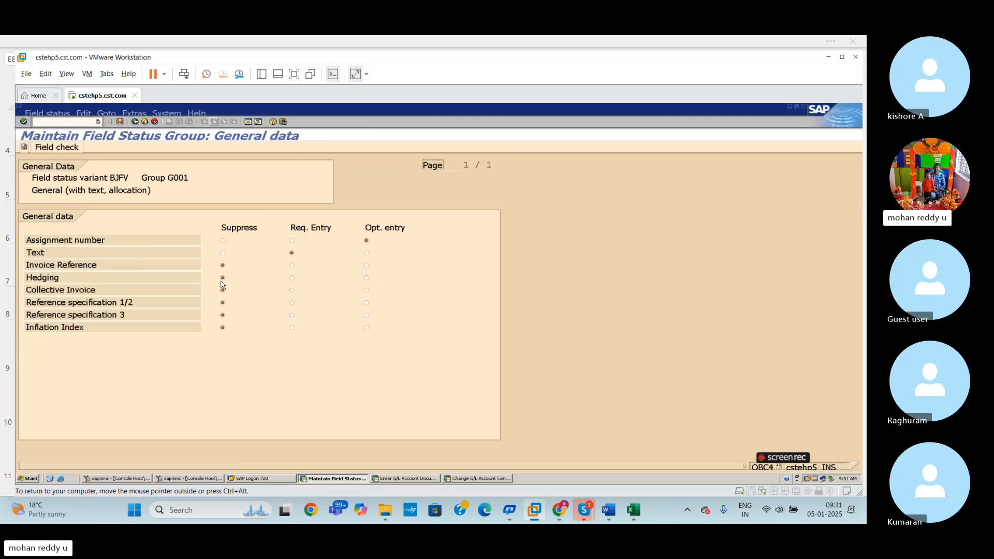
# - Compare the Rent a/c field status group in the FS00 session with the line item fields in the FB50 session
pyautogui.click(478, 479)
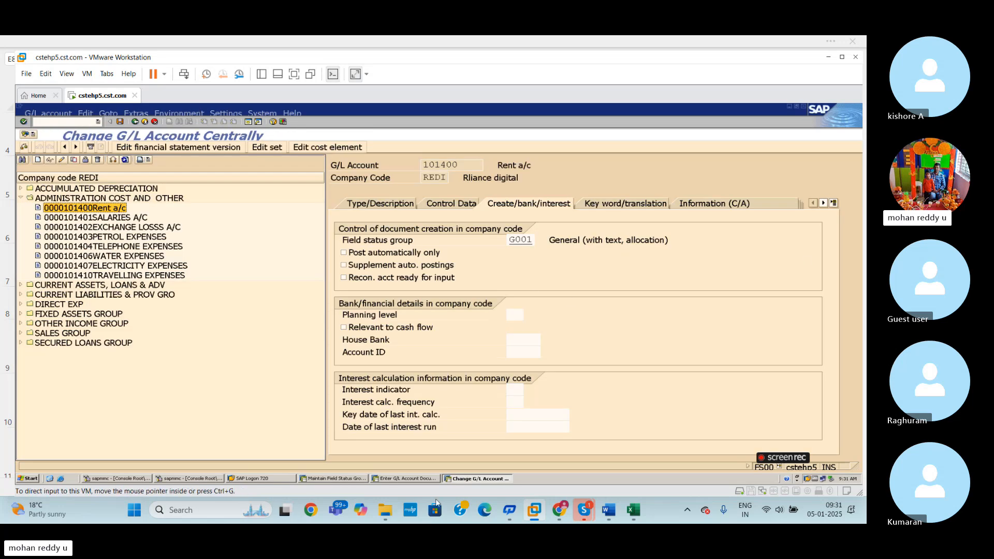
pyautogui.click(416, 479)
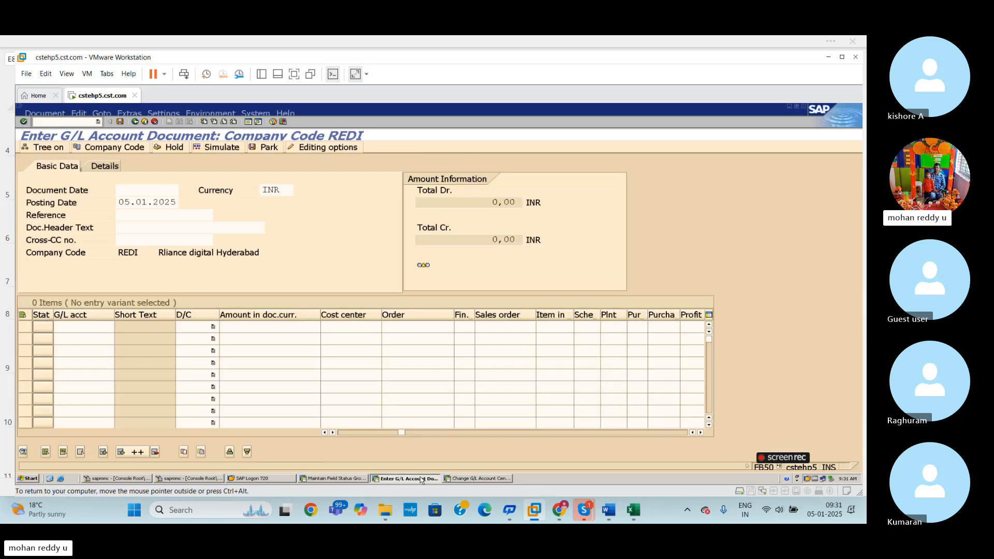
pyautogui.click(471, 479)
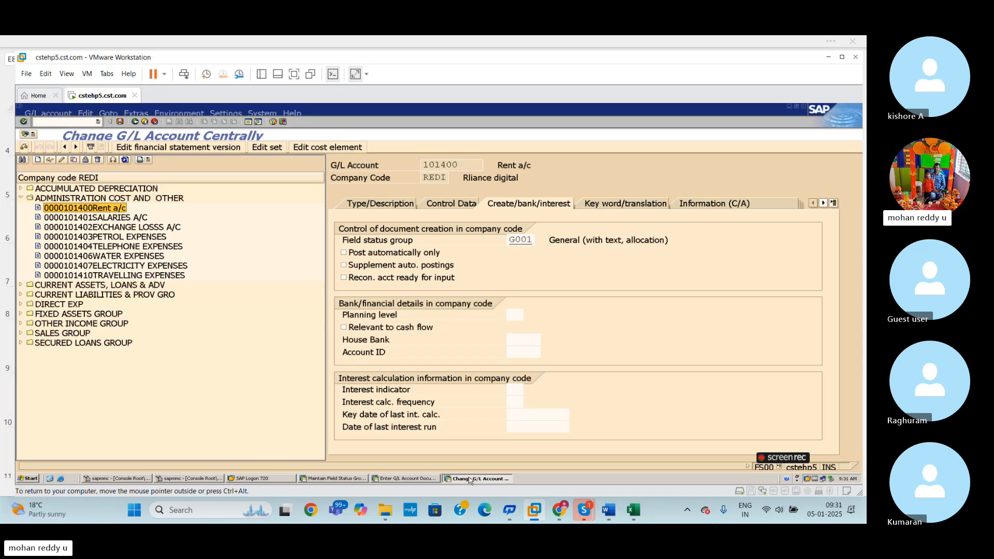
pyautogui.click(406, 479)
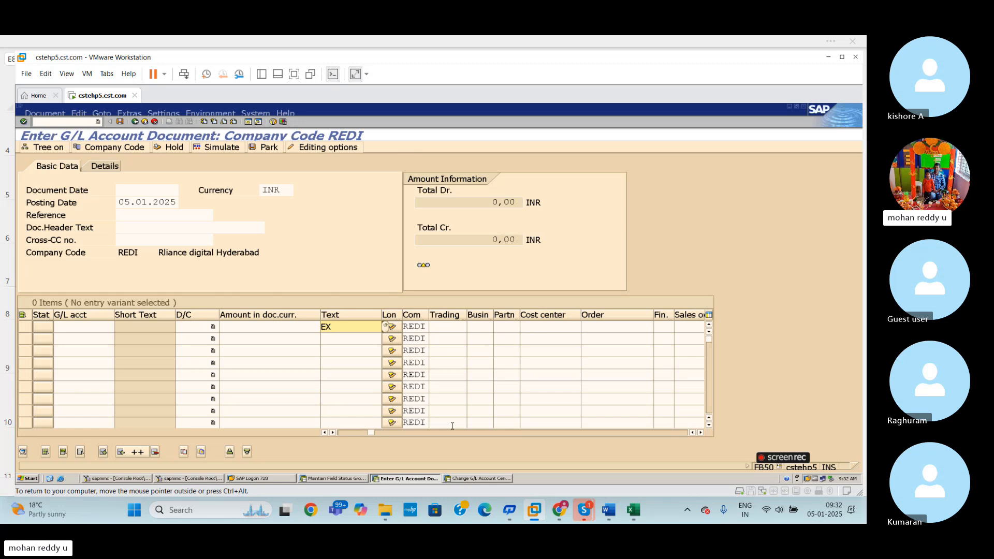
pyautogui.hotkey('alt', 'Tab')
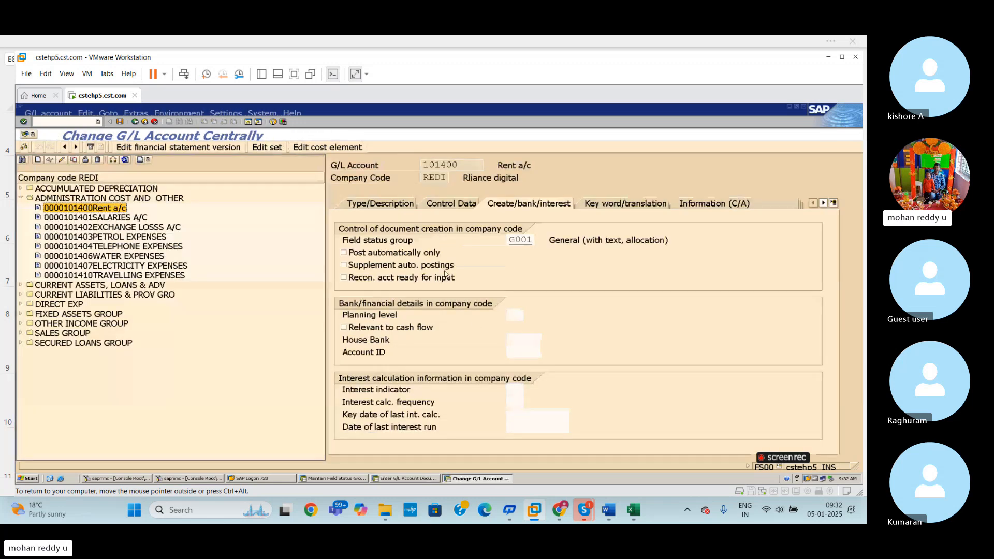
pyautogui.click(417, 480)
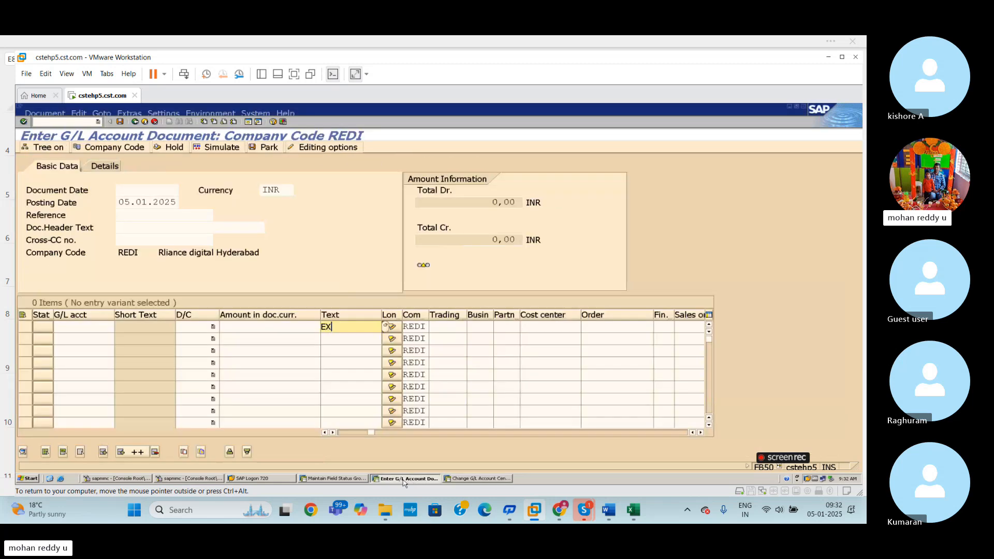
# - Return to the BJFV field status session and exit its maintenance back to the SAP Easy Access screen
pyautogui.click(334, 478)
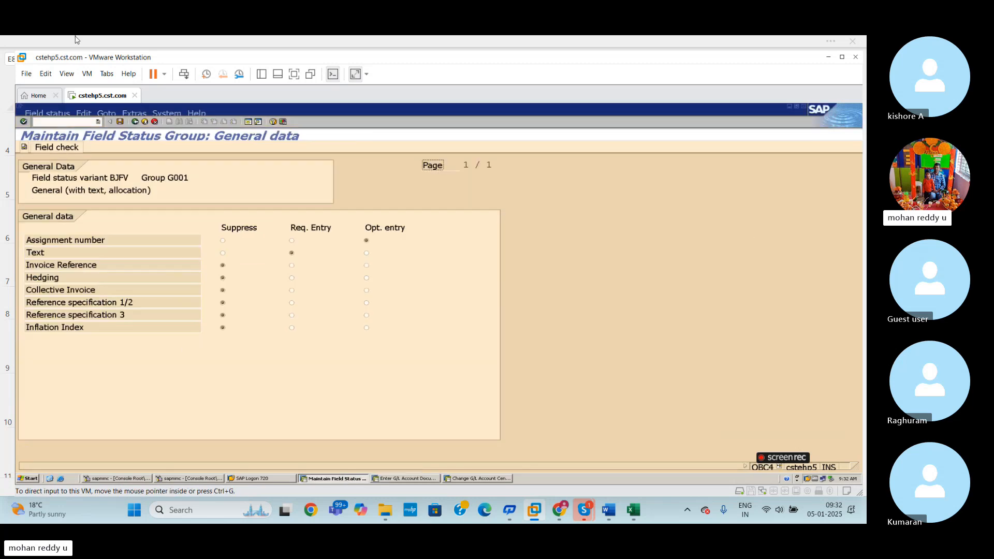
pyautogui.click(135, 121)
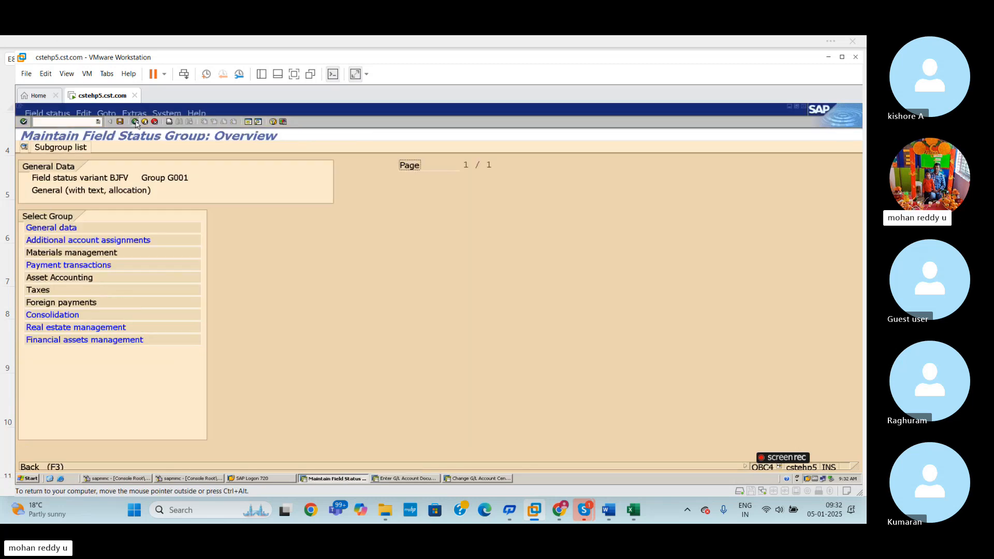
pyautogui.click(135, 122)
pyautogui.click(135, 122)
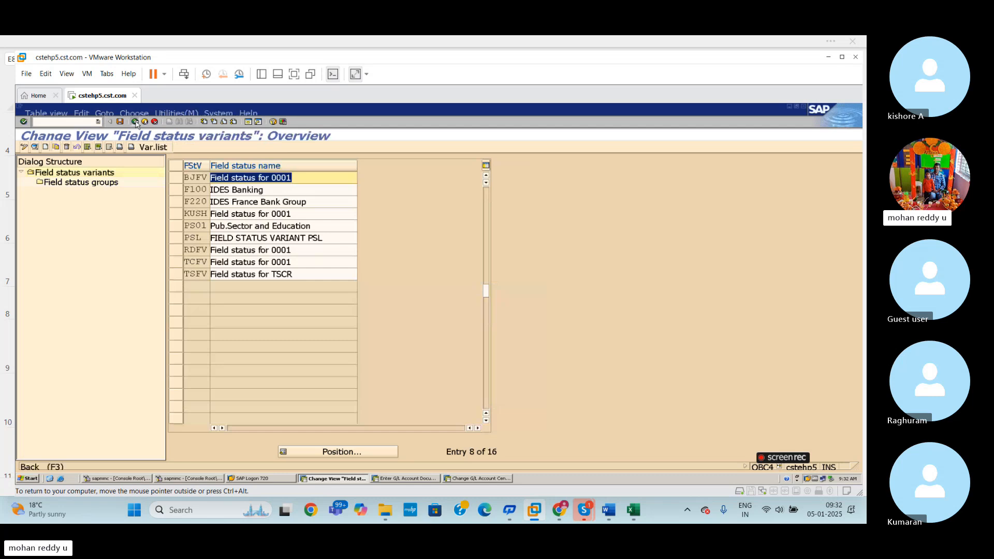
pyautogui.click(135, 122)
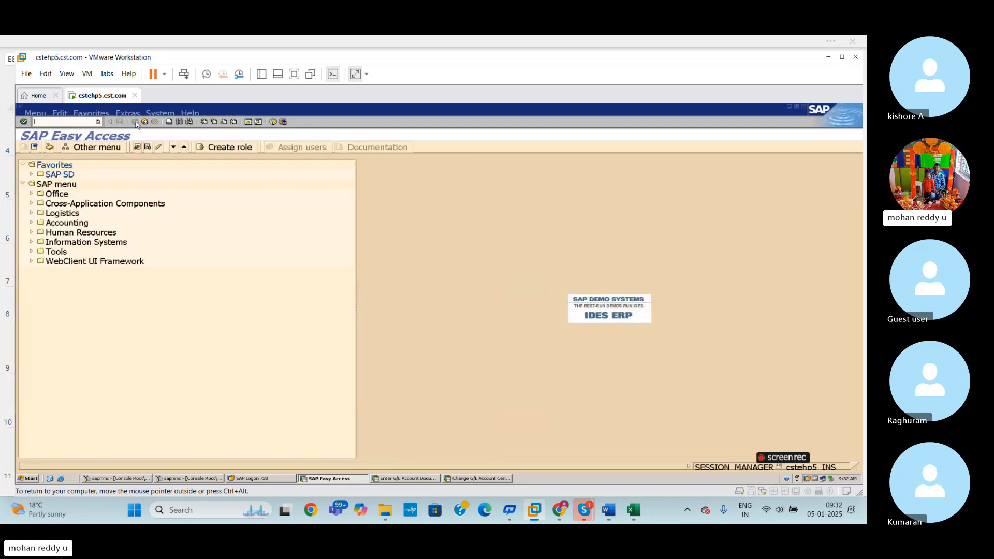
# - Switch to the Excel global settings workbook and fill the BJFV cell E8 with yellow to mark it done
pyautogui.click(644, 512)
pyautogui.click(685, 401)
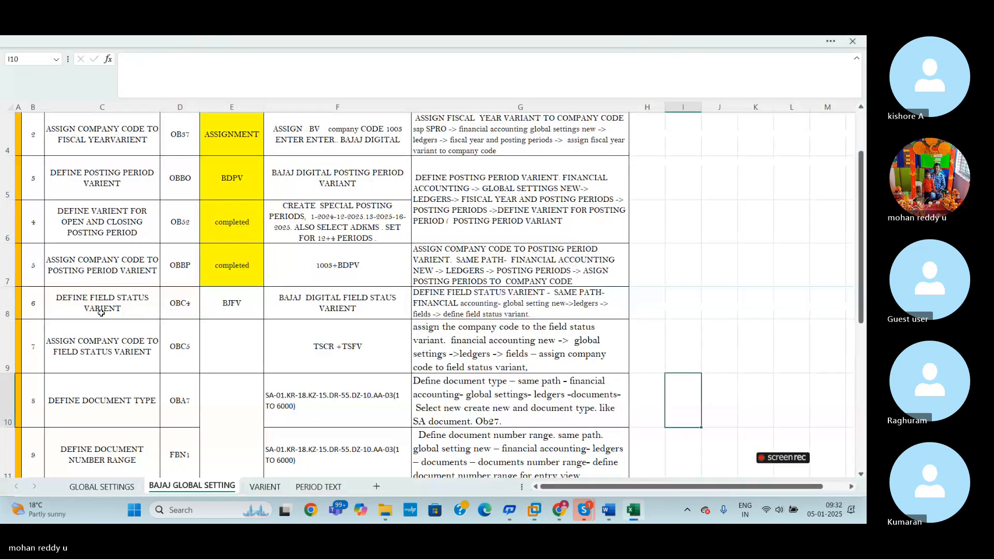
pyautogui.click(244, 303)
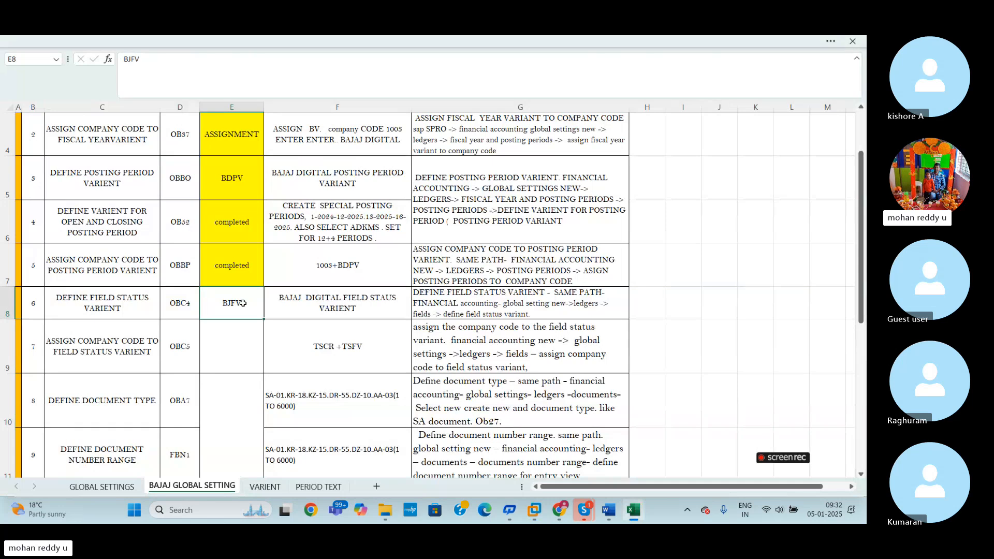
pyautogui.click(273, 39)
pyautogui.click(191, 112)
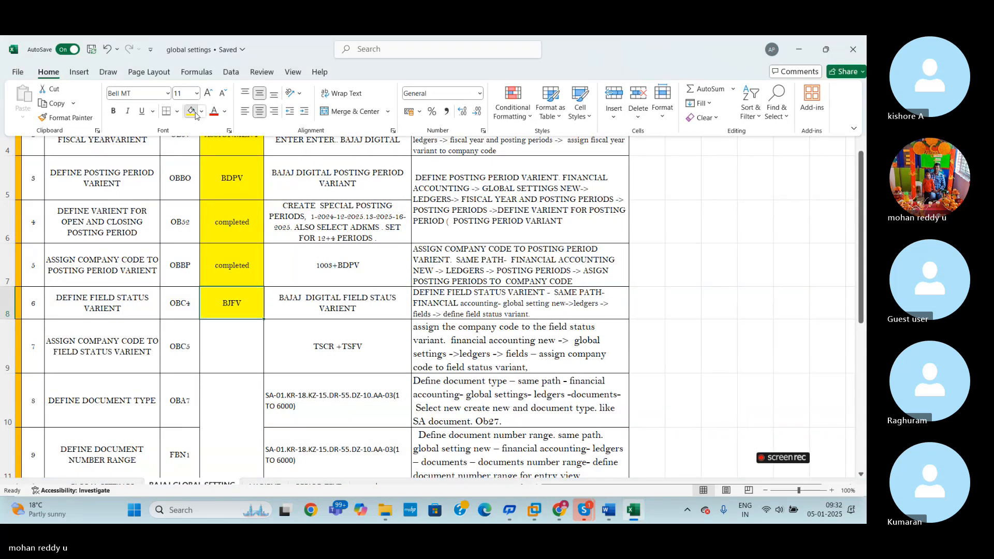
pyautogui.click(311, 372)
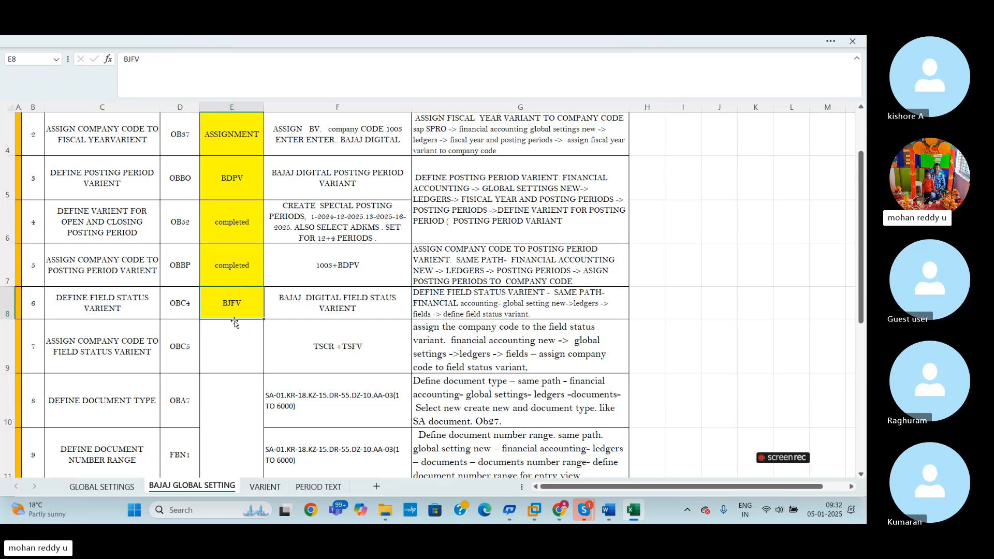
# - Switch back to SAP, start transaction OBC5 with /NOBC5 and go to the field status variant field of company code 1003
pyautogui.hotkey('alt', 'Tab')
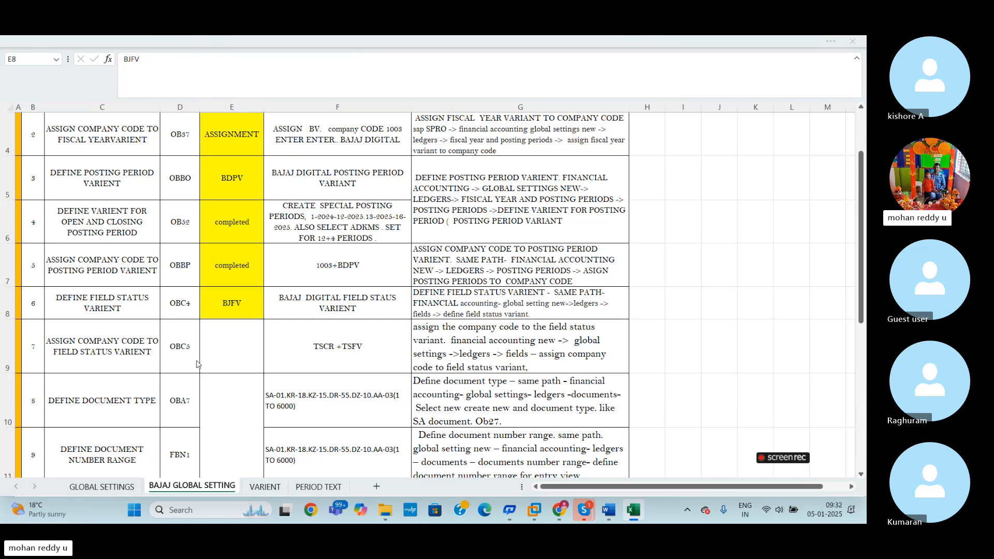
pyautogui.write('/NOBC5')
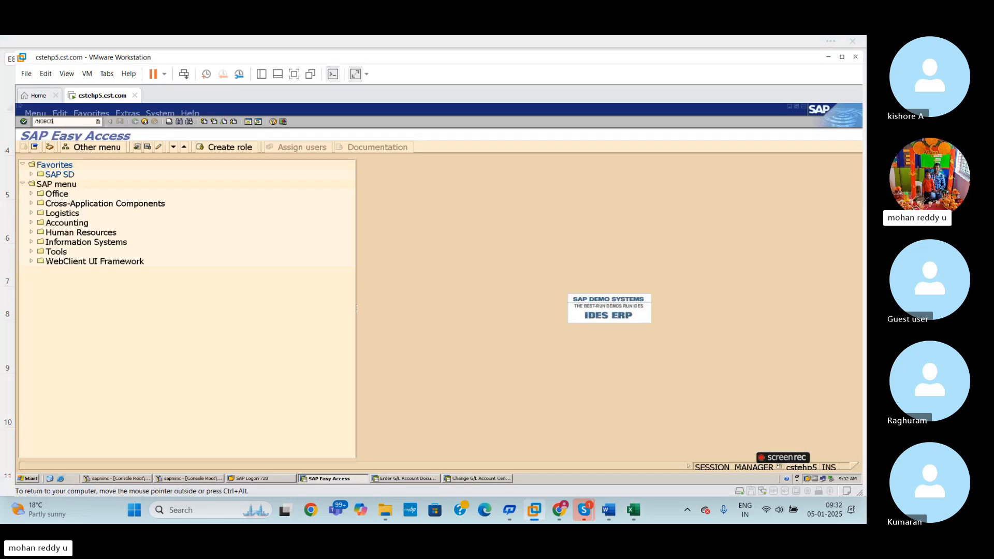
pyautogui.press('Return')
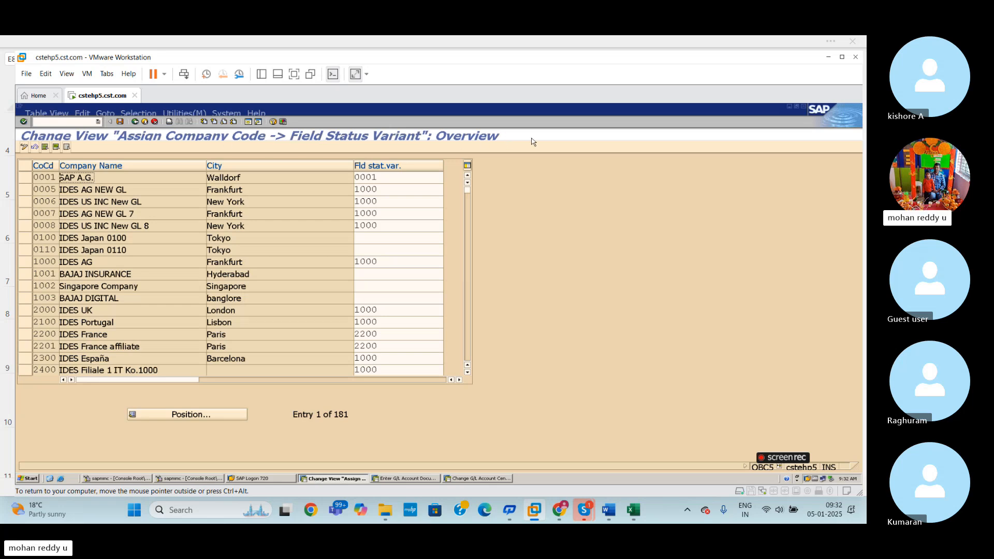
pyautogui.click(194, 414)
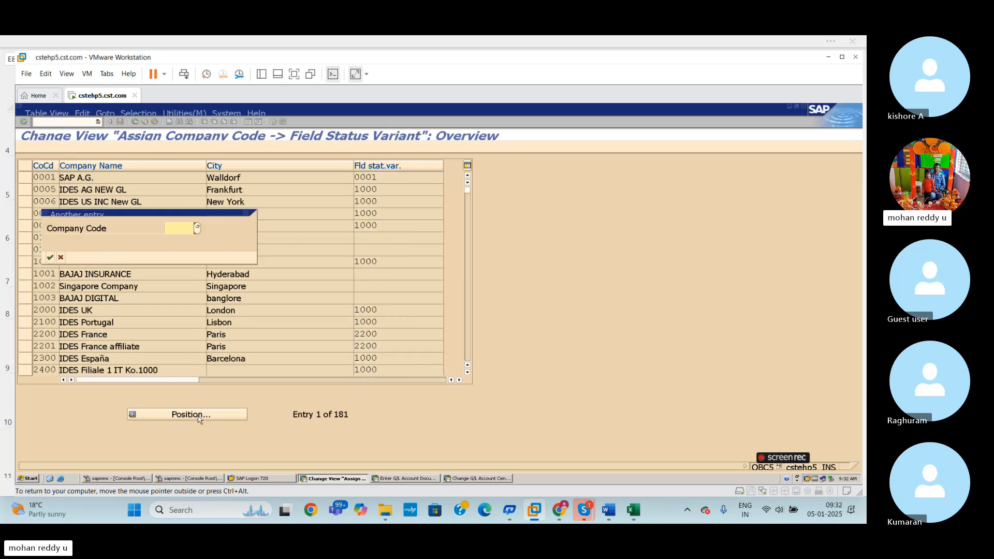
pyautogui.write('1003')
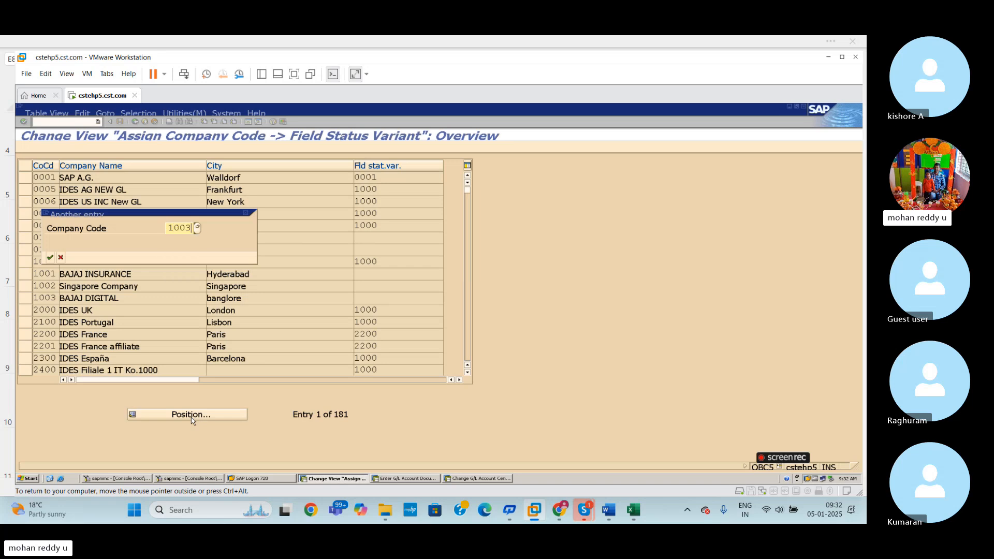
pyautogui.press('Return')
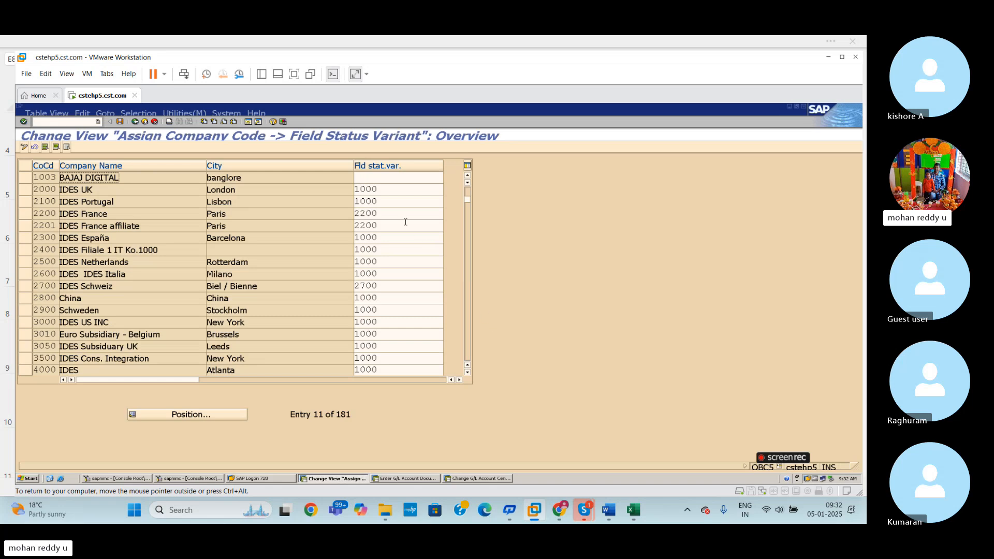
pyautogui.click(385, 180)
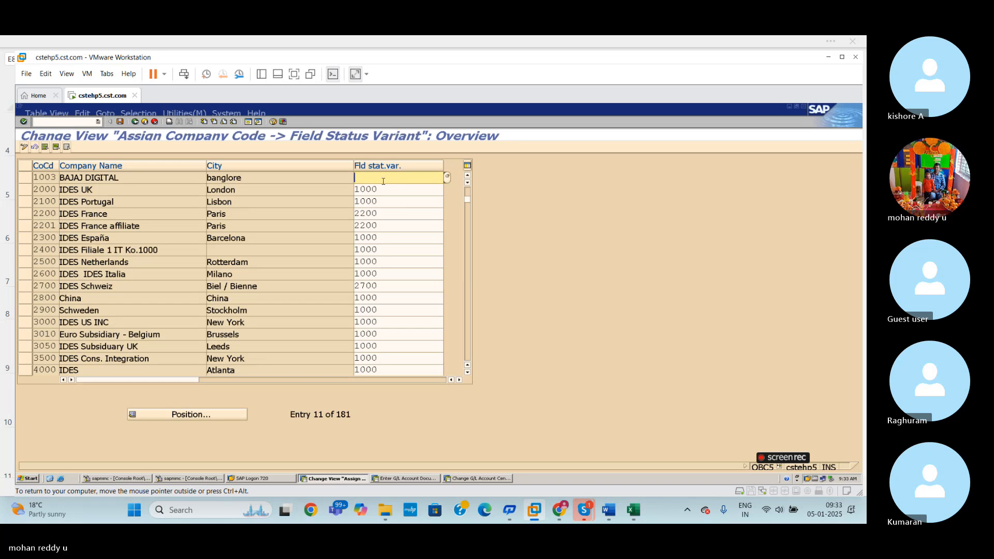
# - Switch to the Excel global settings workbook and replace the OBC5 row's details in cell F9 with 1003+BJFV
pyautogui.hotkey('alt', 'Tab')
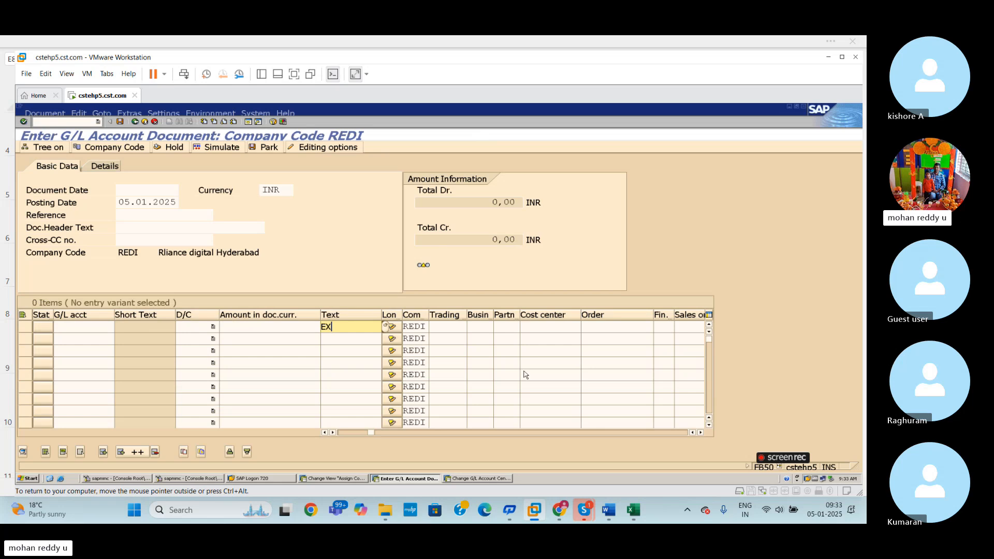
pyautogui.click(637, 516)
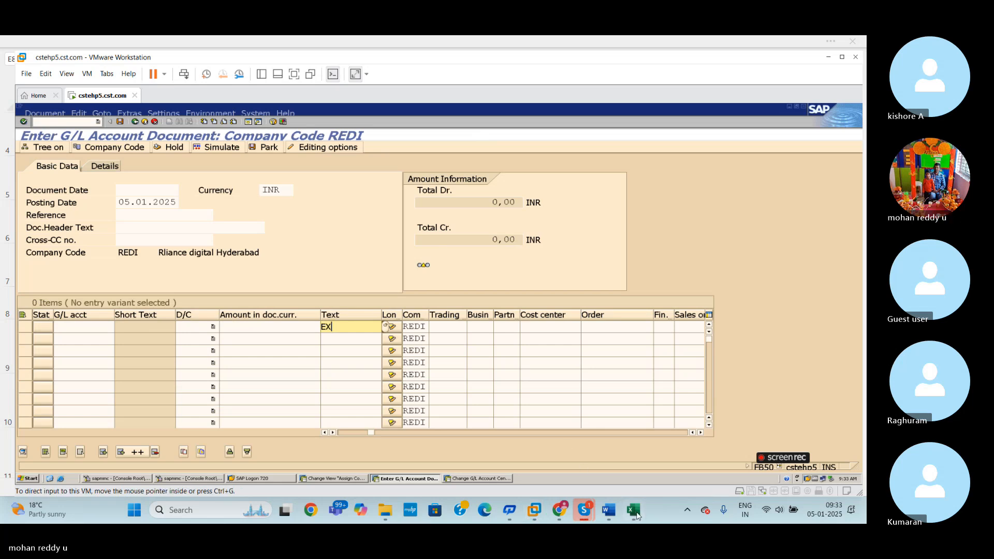
pyautogui.click(637, 513)
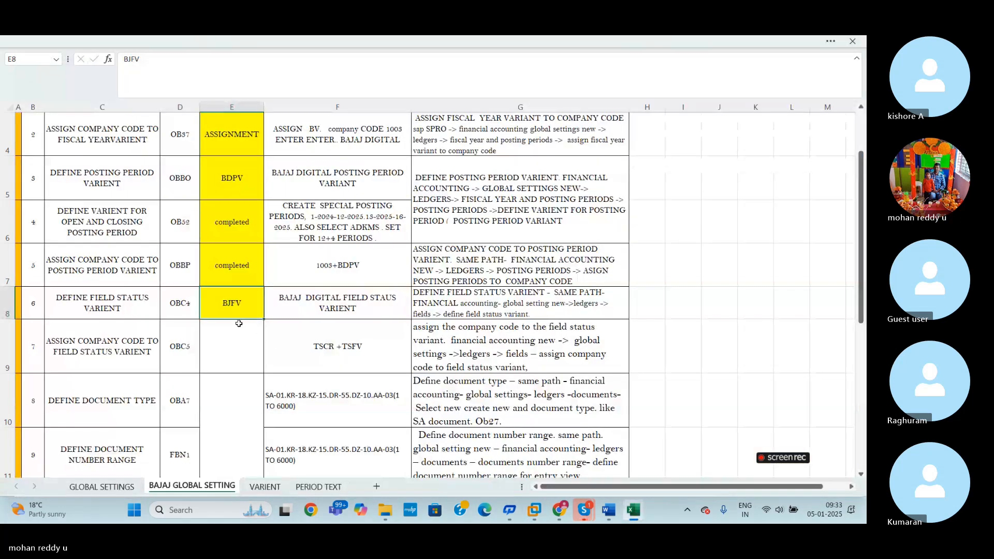
pyautogui.click(367, 346)
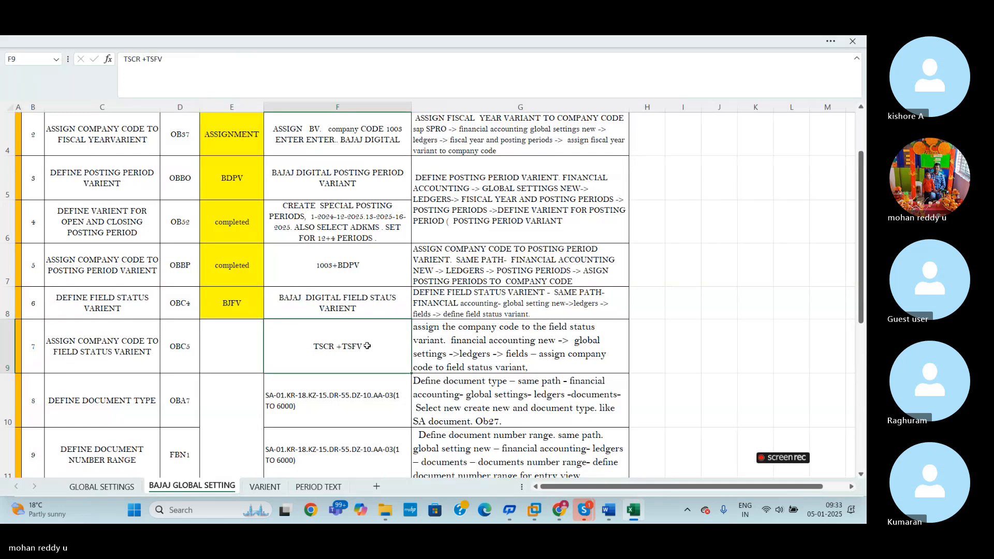
pyautogui.press('BackSpace')
pyautogui.write('1003')
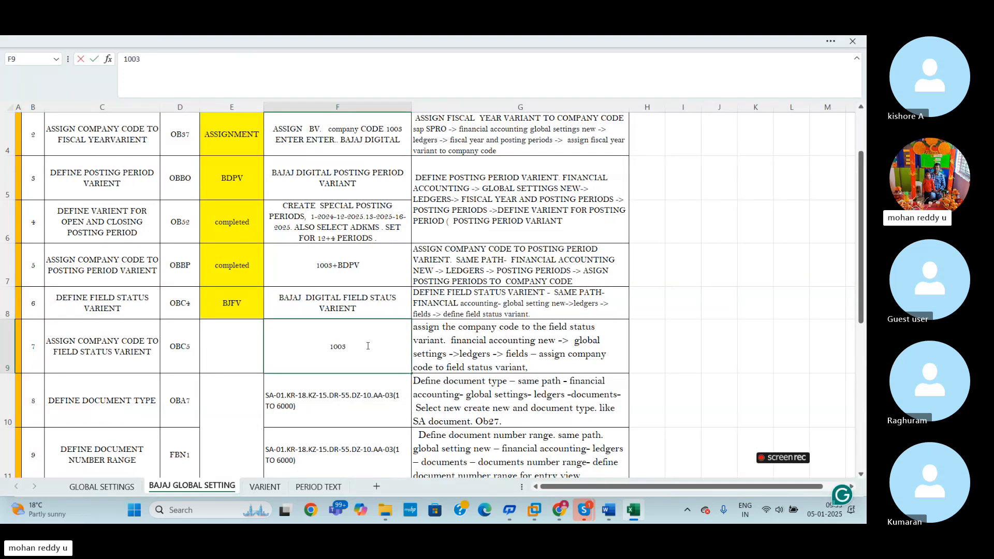
pyautogui.write('+B')
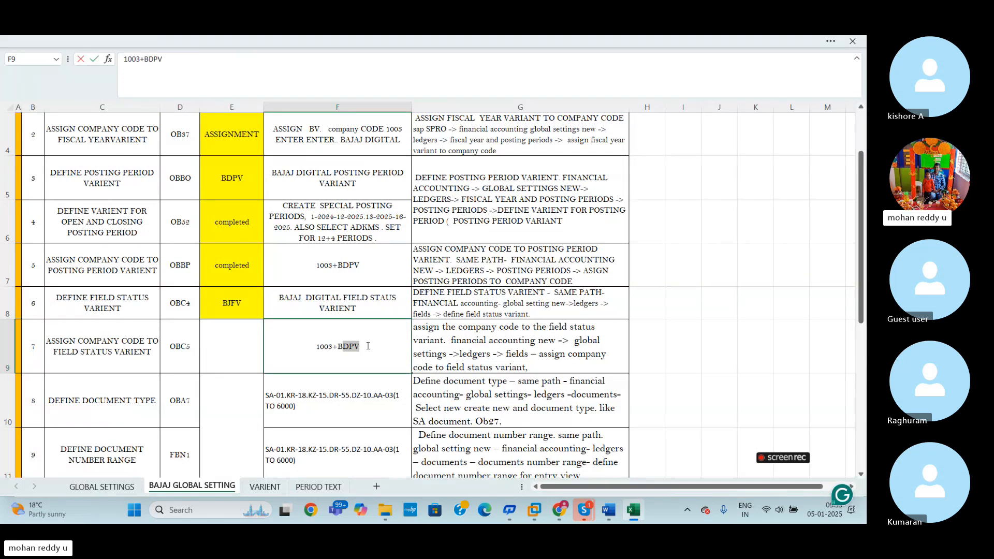
pyautogui.write('JFV')
# - Enter ASSIGNMENT in cell E9 of the OBC5 row and fill the cell with yellow
pyautogui.click(256, 351)
pyautogui.write('ASSIGNMENT')
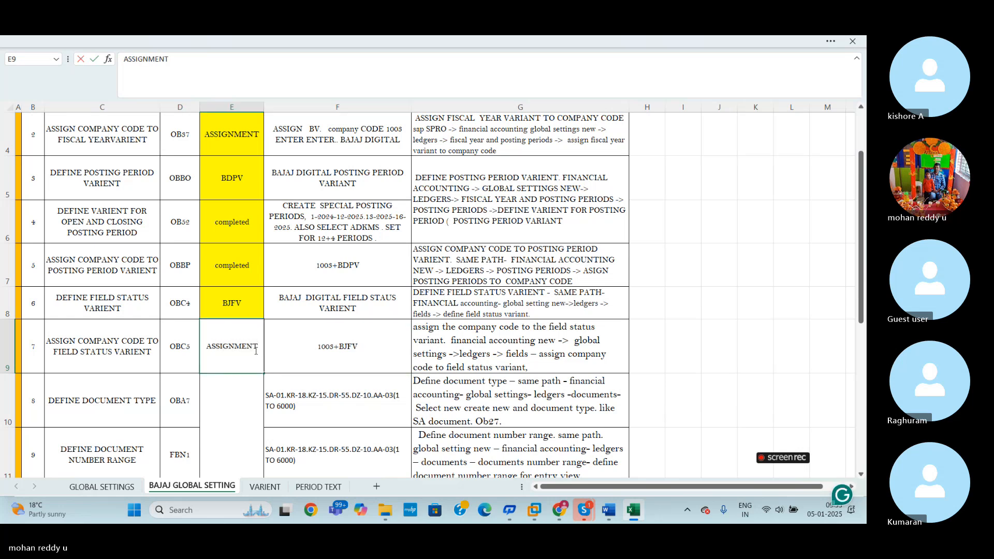
pyautogui.click(754, 346)
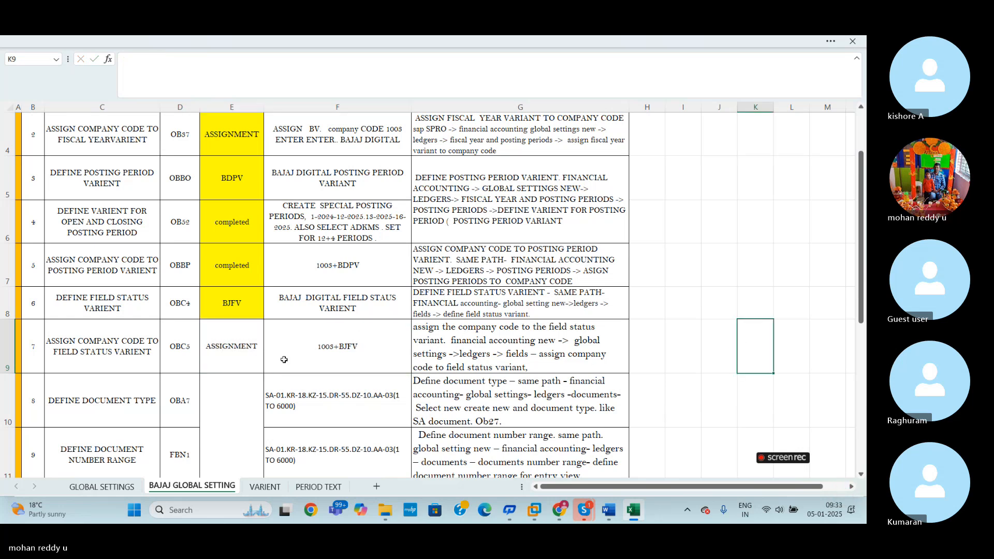
pyautogui.click(227, 350)
pyautogui.click(207, 42)
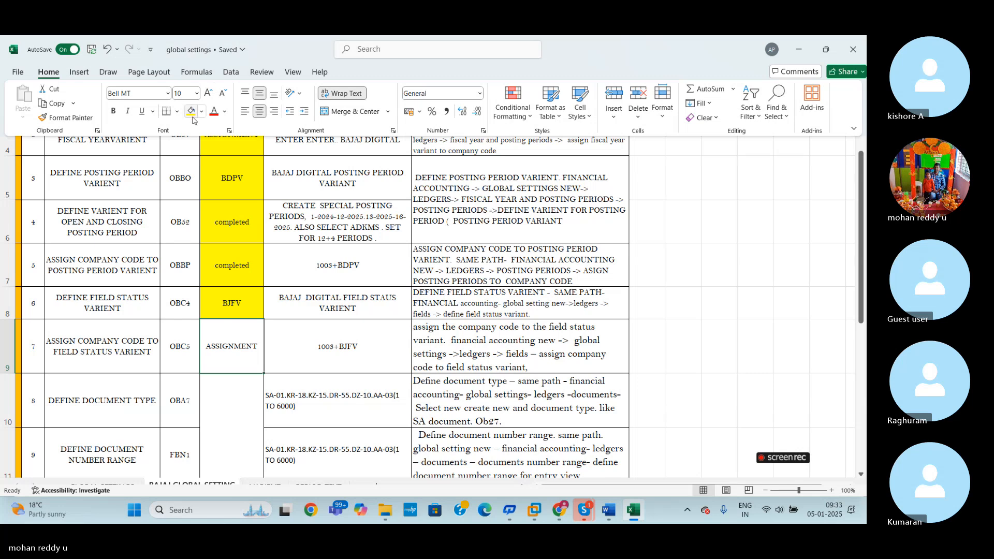
pyautogui.click(193, 115)
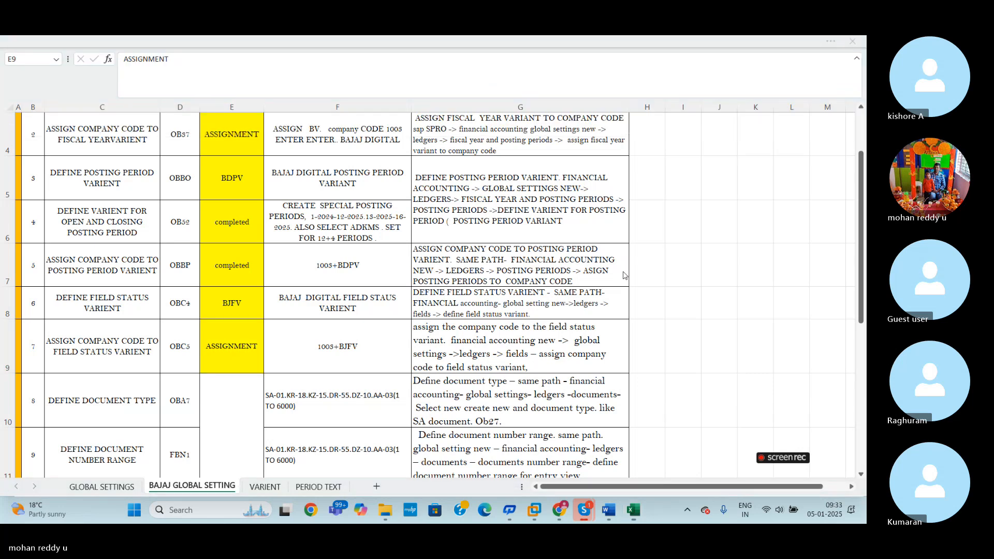
# - Switch back to SAP, exit the FB50 document entry and end that session with /I
pyautogui.click(629, 514)
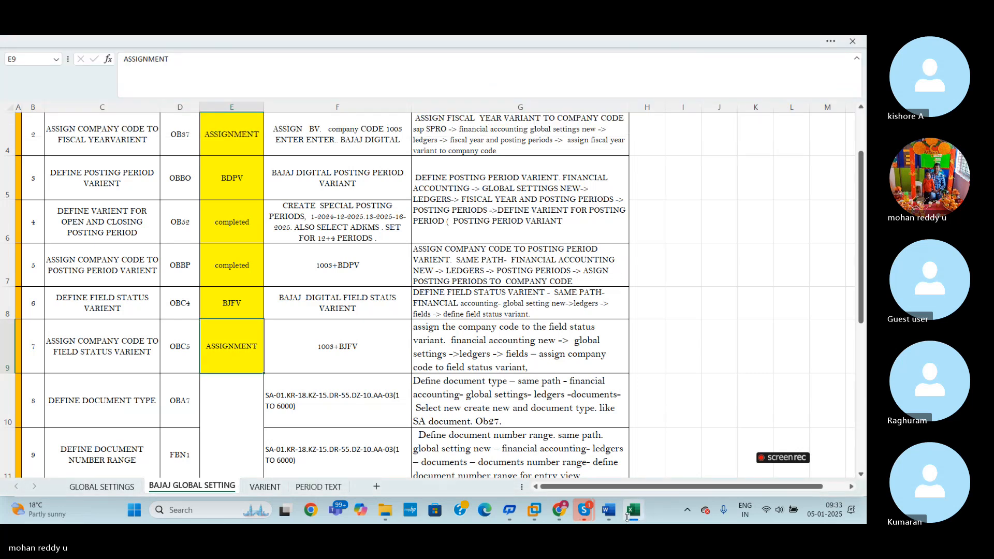
pyautogui.click(629, 513)
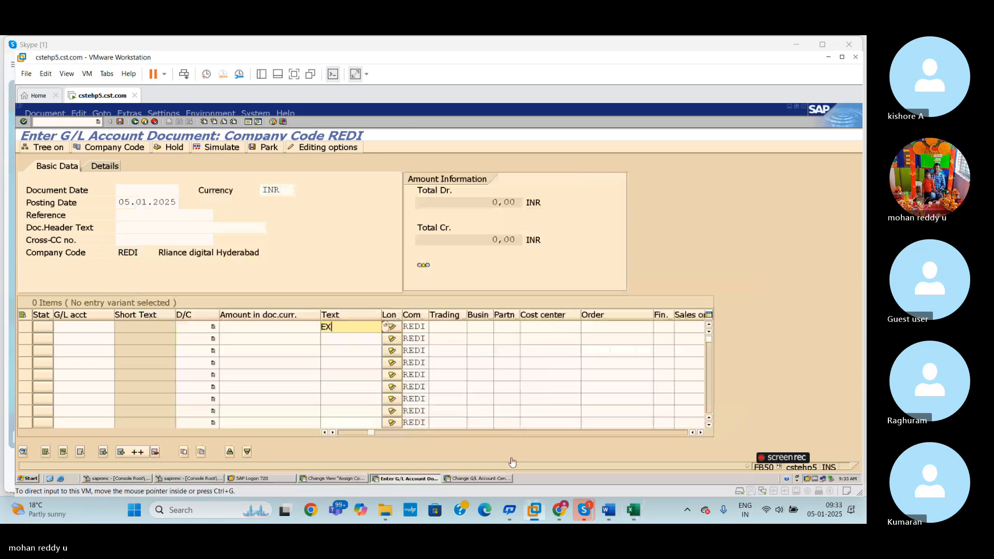
pyautogui.click(85, 123)
pyautogui.press('Return')
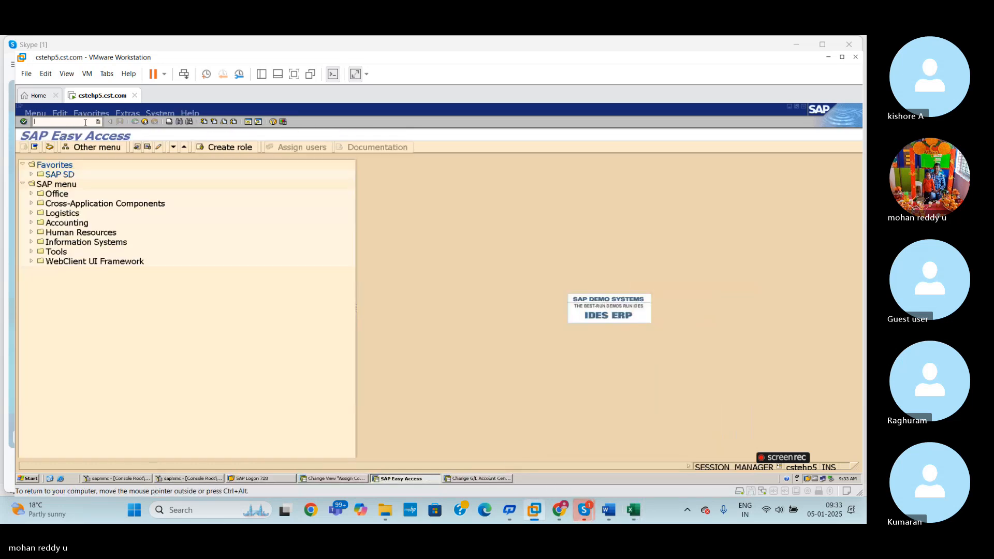
pyautogui.write('/I')
pyautogui.press('Return')
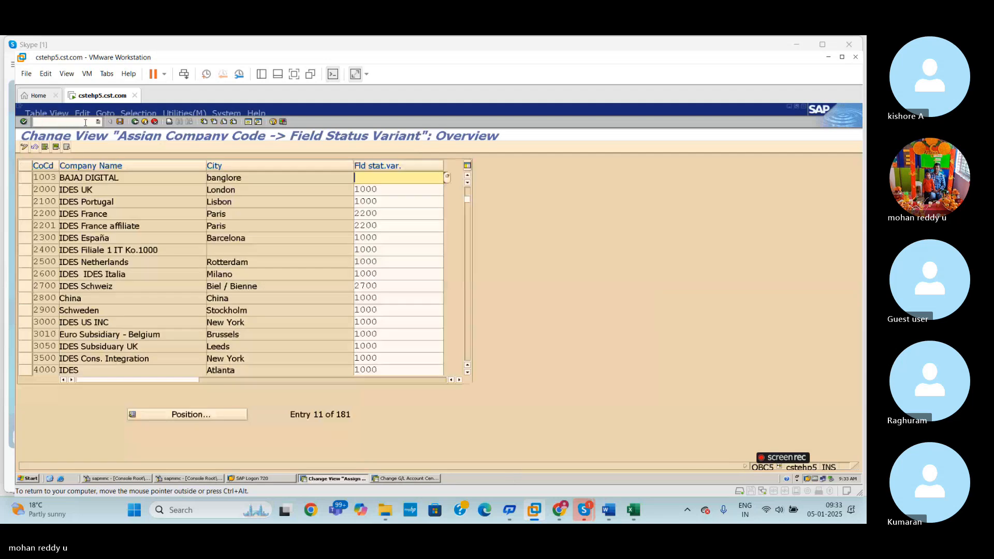
# - End the open OBC5 session with /I and exit the FS00 session back to the SAP Easy Access screen
pyautogui.click(86, 123)
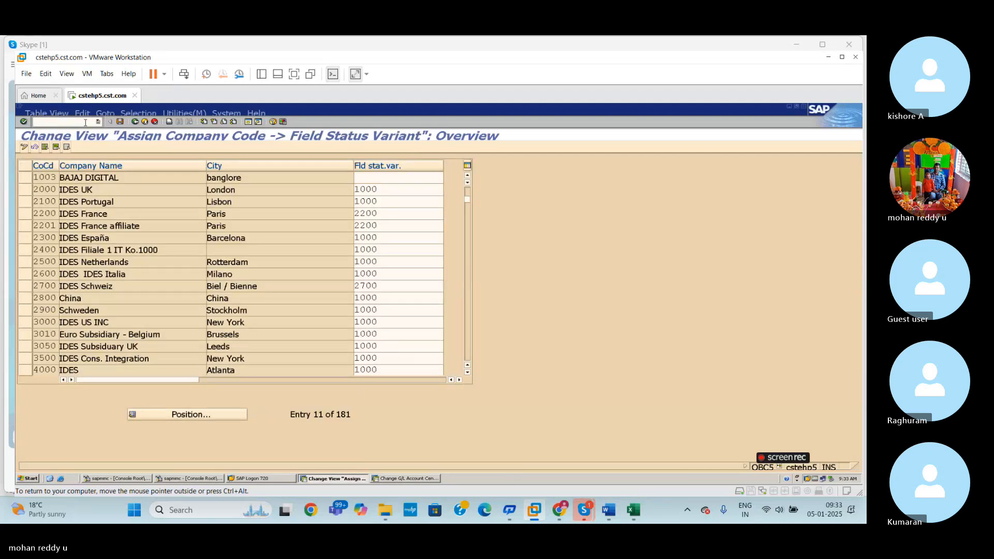
pyautogui.write('/I')
pyautogui.press('Return')
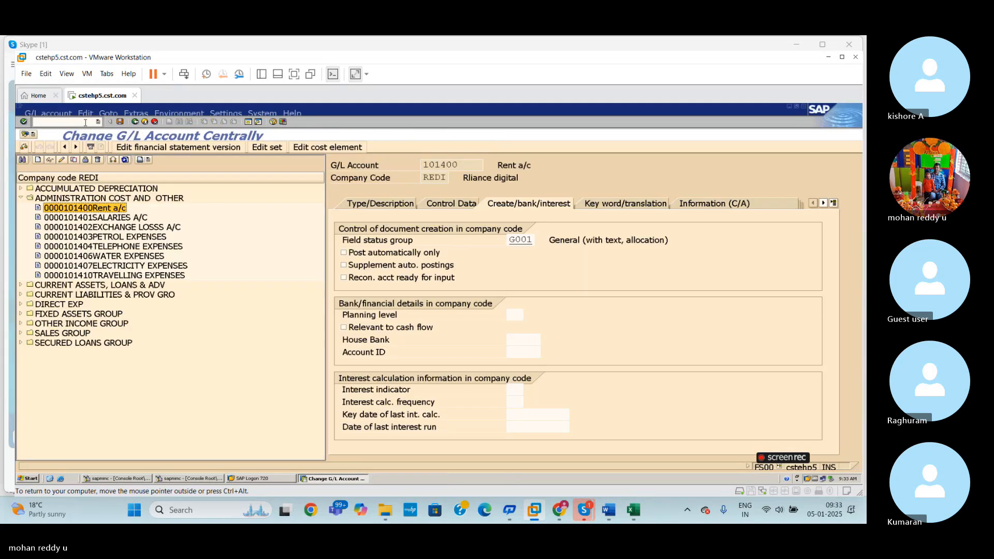
pyautogui.click(85, 123)
pyautogui.press('Return')
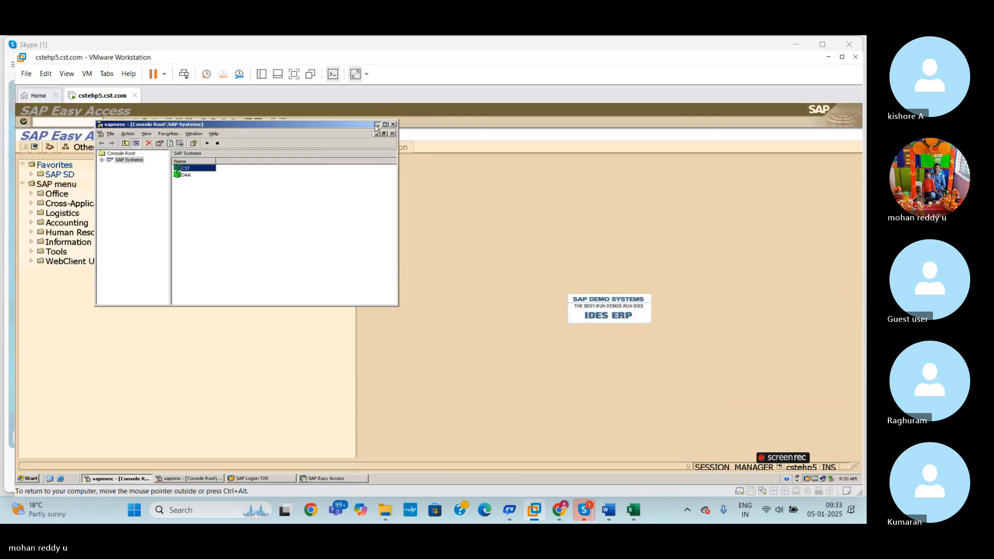
pyautogui.click(377, 124)
# - Check the OBC5 row in the Excel workbook, return to SAP, start transaction OBC5 and position the list on company code 1003
pyautogui.click(636, 512)
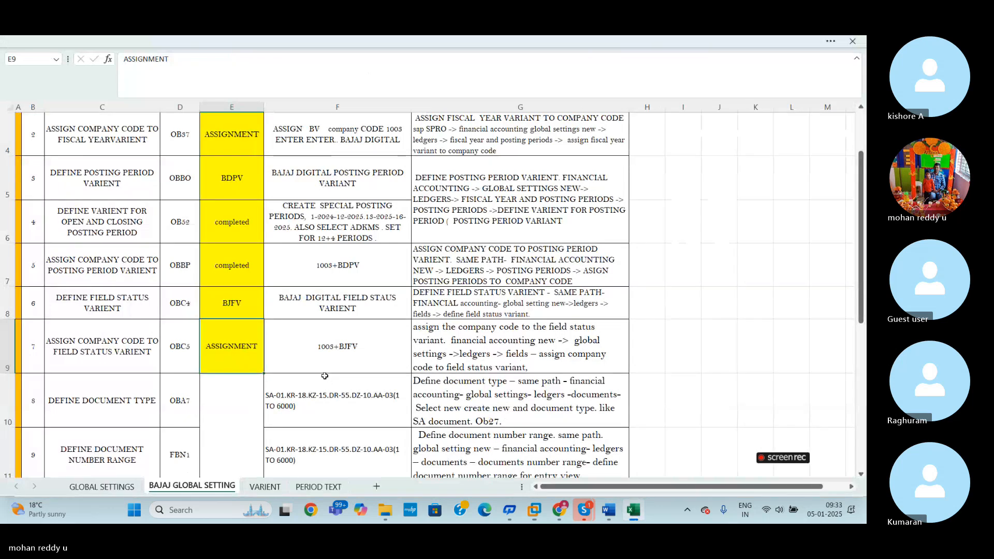
pyautogui.hotkey('alt', 'Tab')
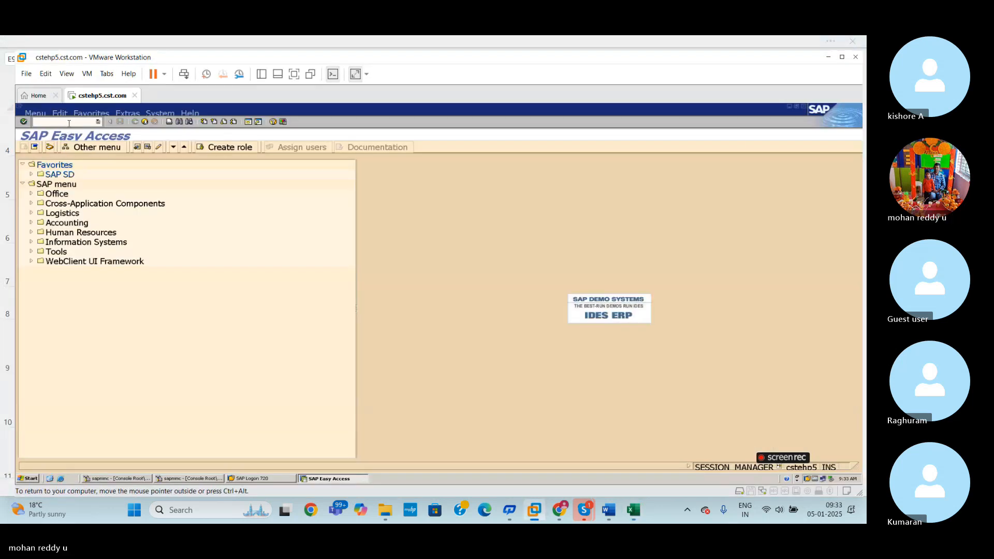
pyautogui.write('/NOBC5')
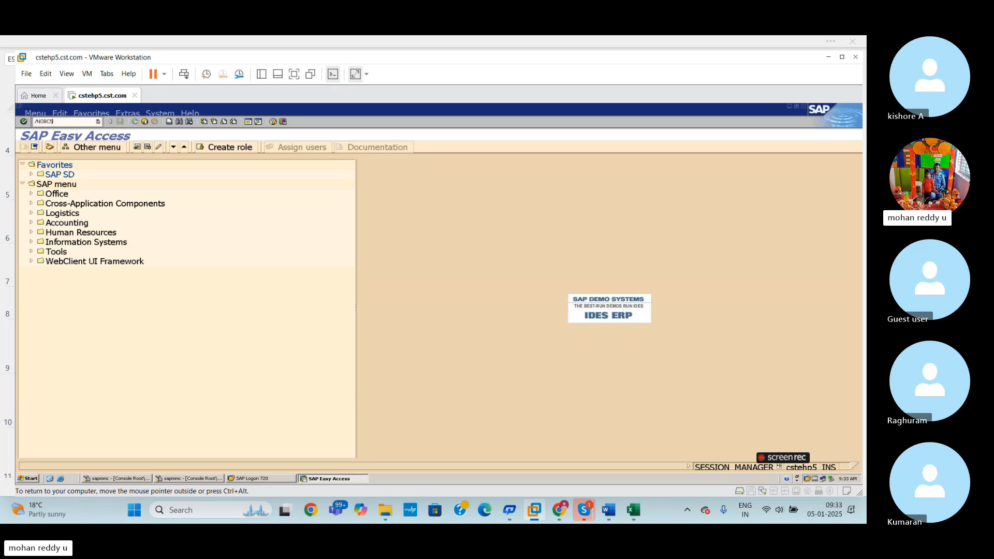
pyautogui.press('Return')
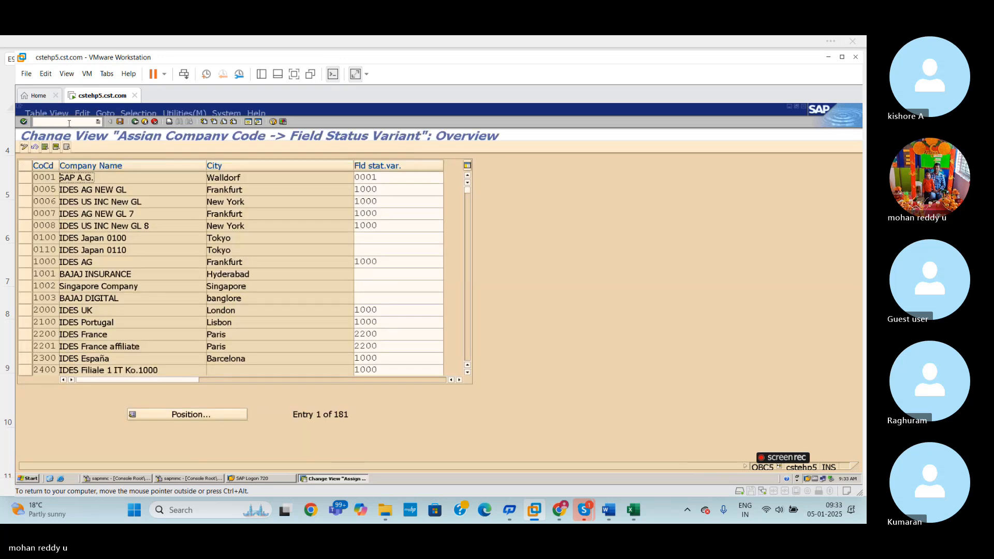
pyautogui.click(237, 417)
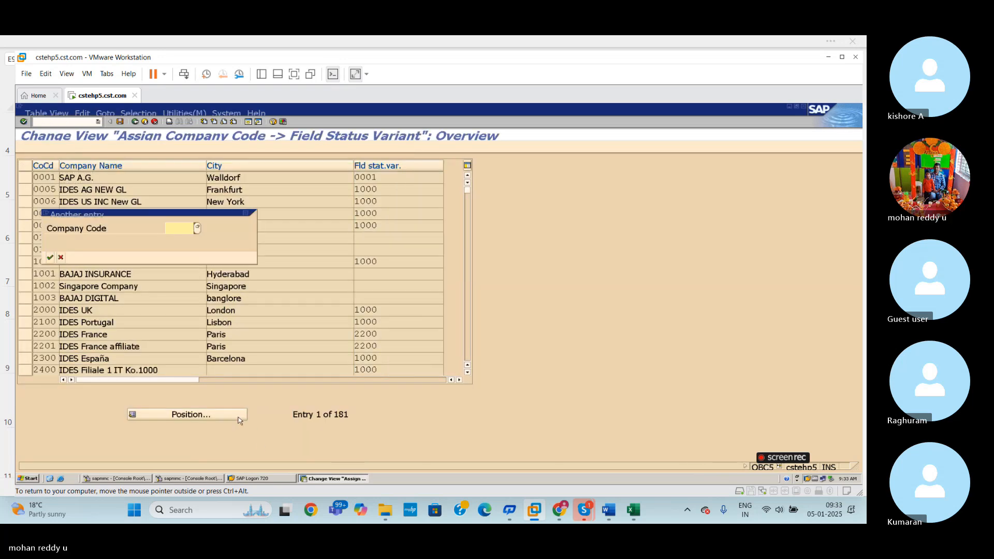
pyautogui.write('1003')
pyautogui.press('Return')
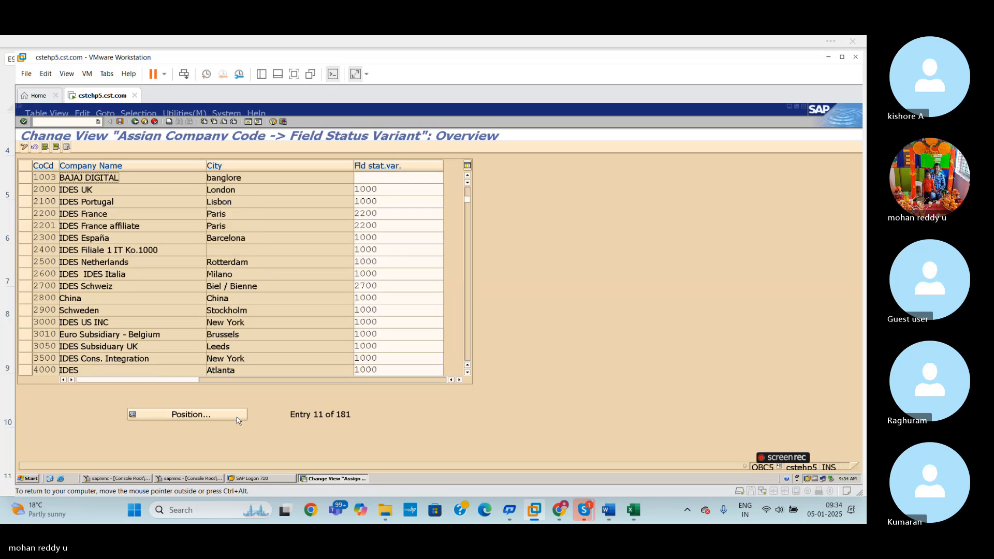
# - Assign field status variant BJFV to company code 1003 and save it with the proposed customizing request
pyautogui.click(392, 180)
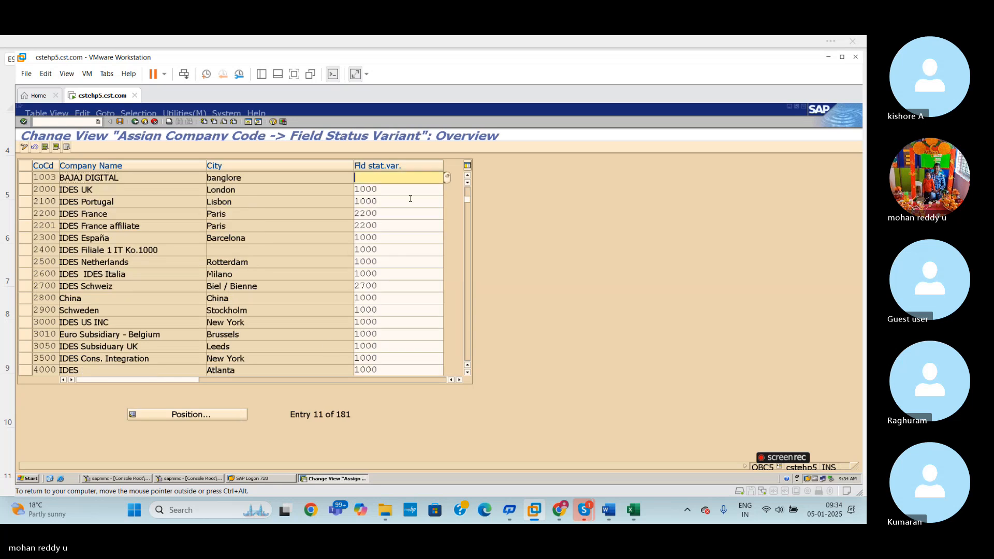
pyautogui.click(641, 510)
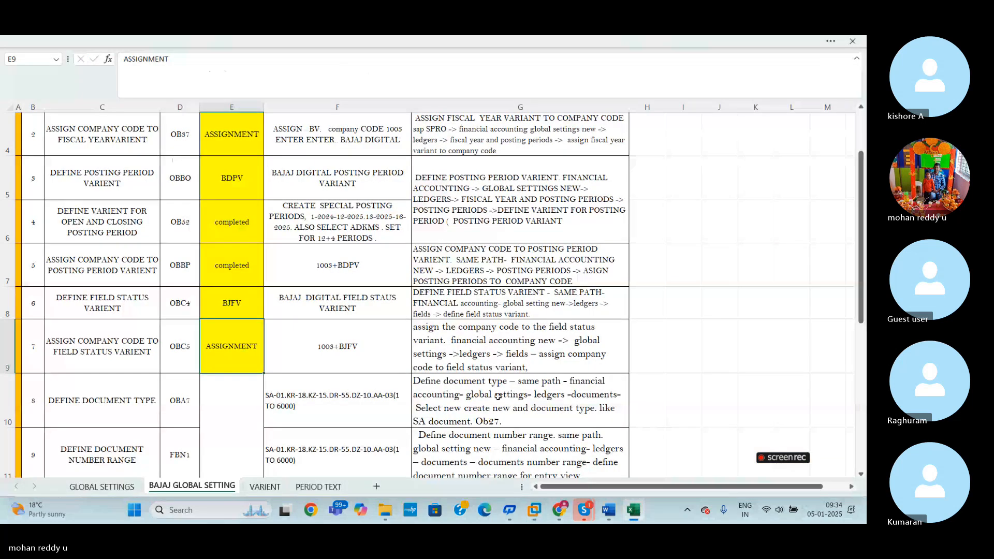
pyautogui.click(535, 511)
pyautogui.click(389, 178)
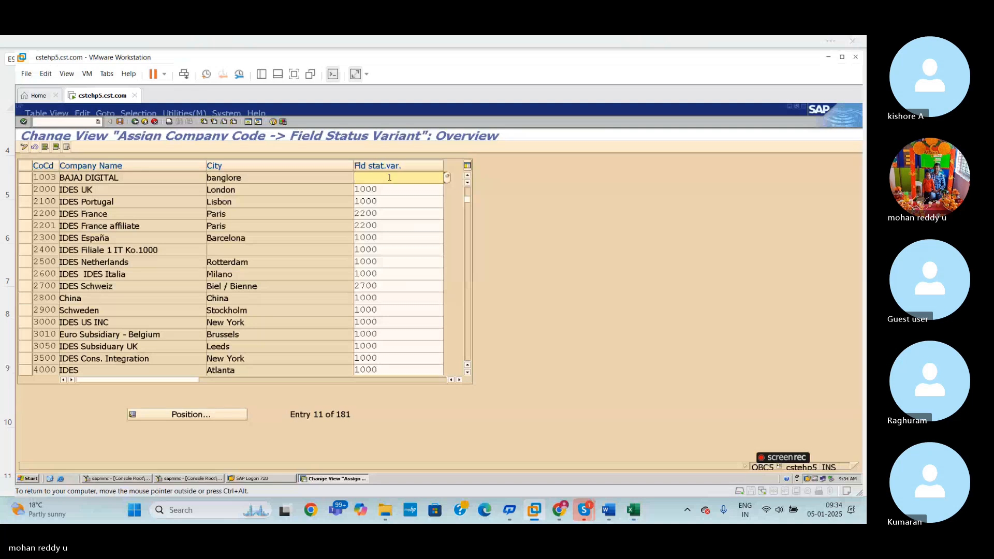
pyautogui.write('BJFV')
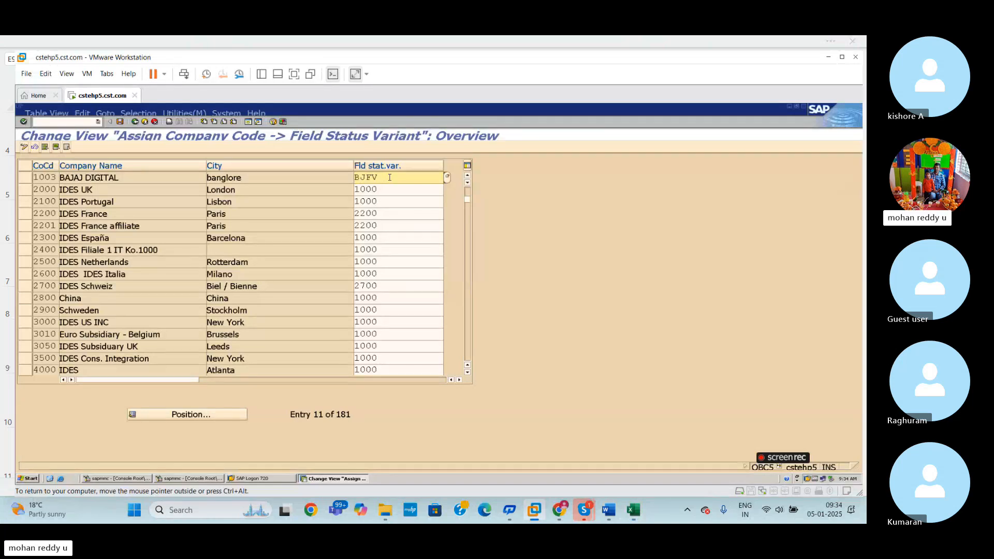
pyautogui.hotkey('ctrl', 's')
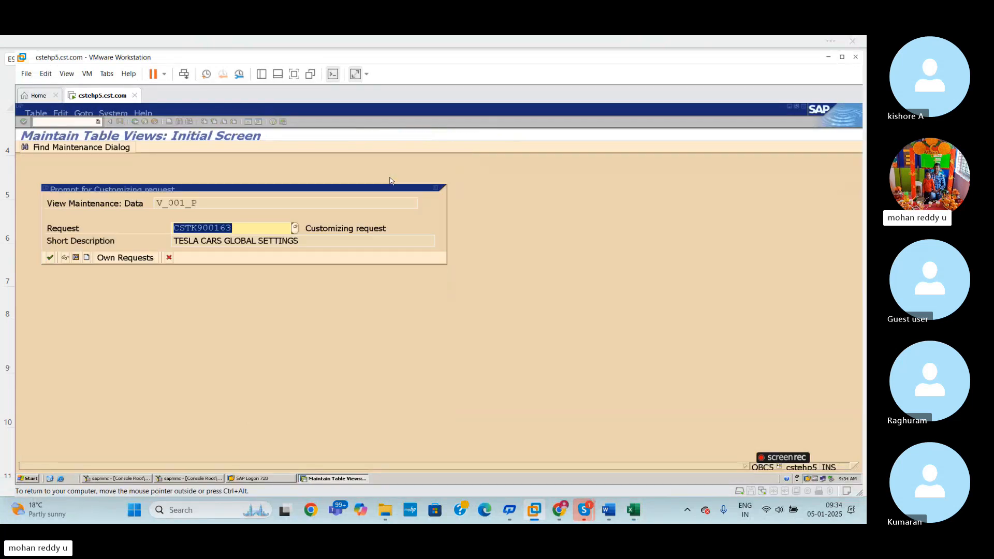
pyautogui.press('Return')
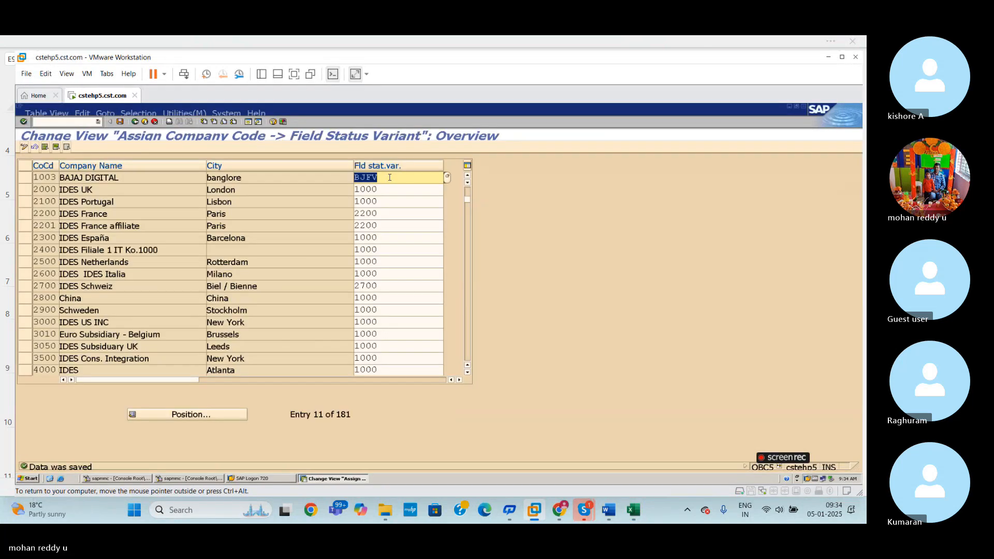
# - Switch to the Excel workbook and review the BAJAJ GLOBAL SETTING sheet from the OBC5 row through the interview questions
pyautogui.click(634, 511)
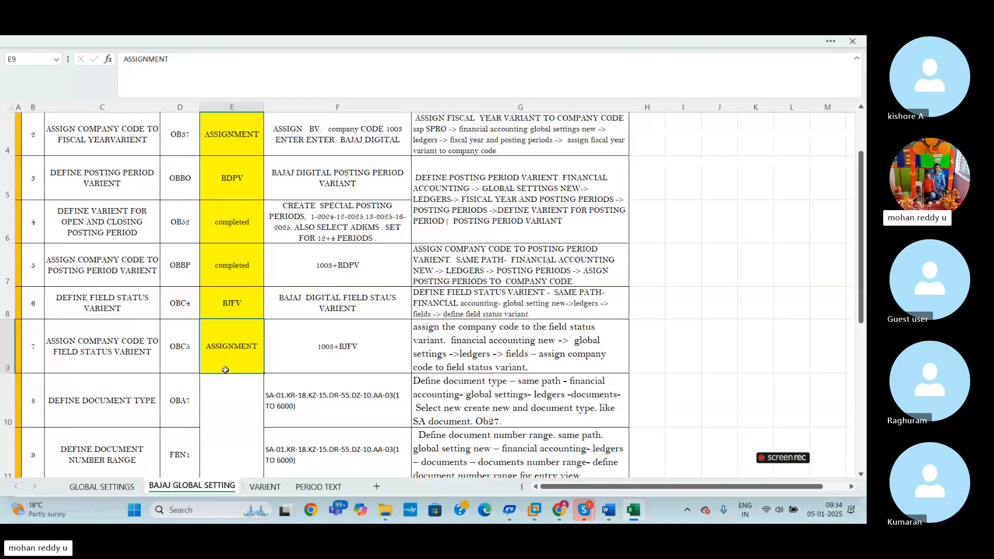
pyautogui.click(8, 358)
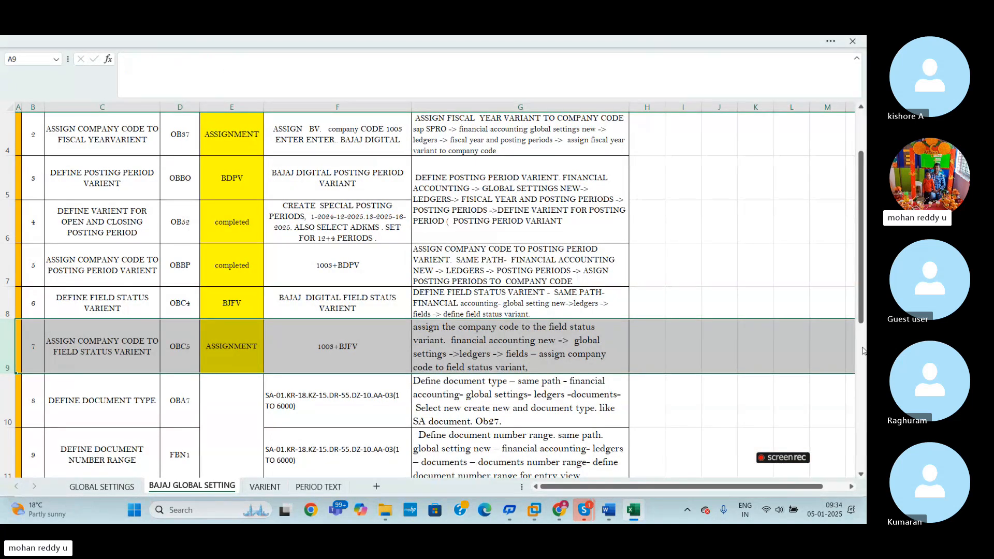
pyautogui.moveTo(862, 310); pyautogui.dragTo(866, 415)
pyautogui.click(759, 346)
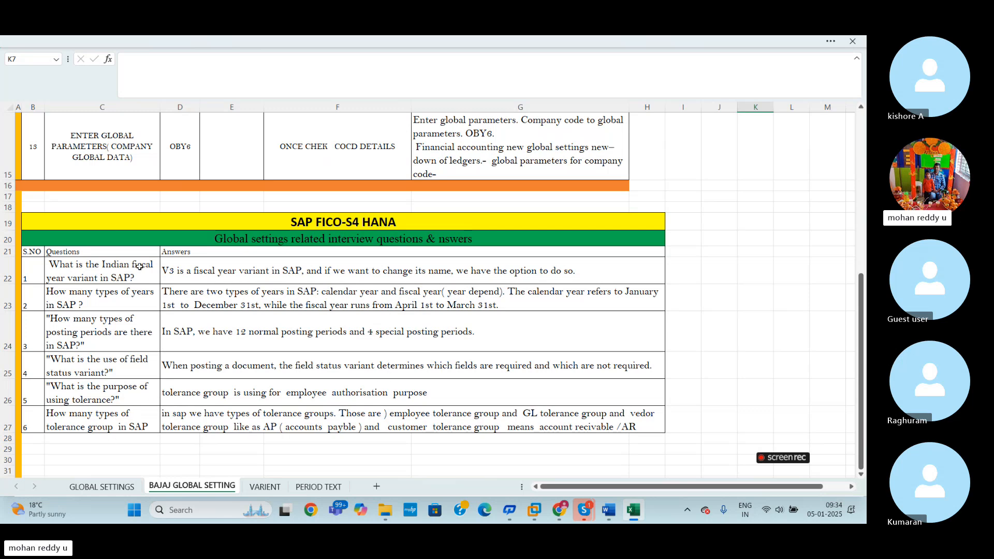
pyautogui.moveTo(862, 343)
pyautogui.mouseDown()
pyautogui.moveTo(862, 138)
pyautogui.moveTo(865, 348)
pyautogui.mouseUp()
pyautogui.moveTo(863, 343); pyautogui.dragTo(864, 190)
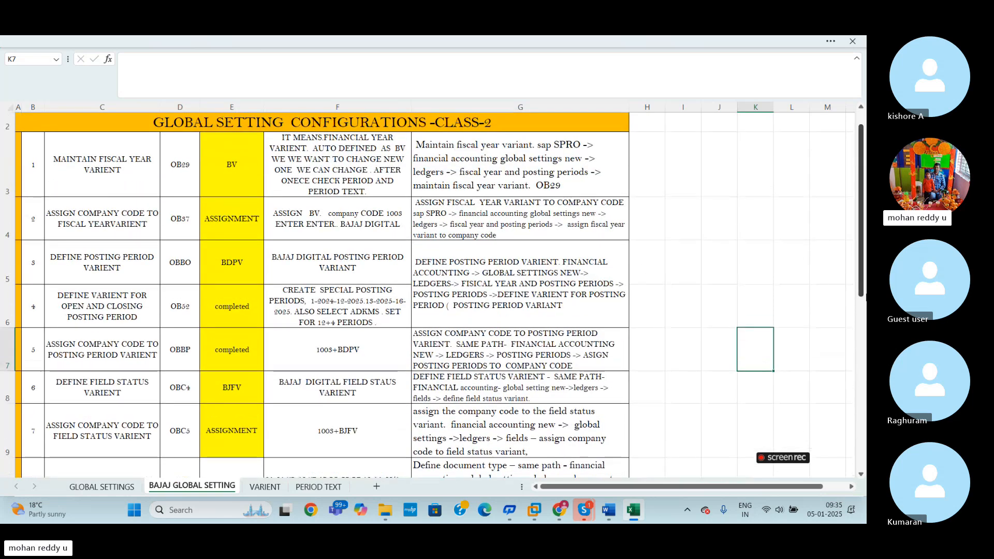
# - Check the Skype call window, return to SAP and exit OBC5 back to the SAP Easy Access screen
pyautogui.moveTo(584, 510)
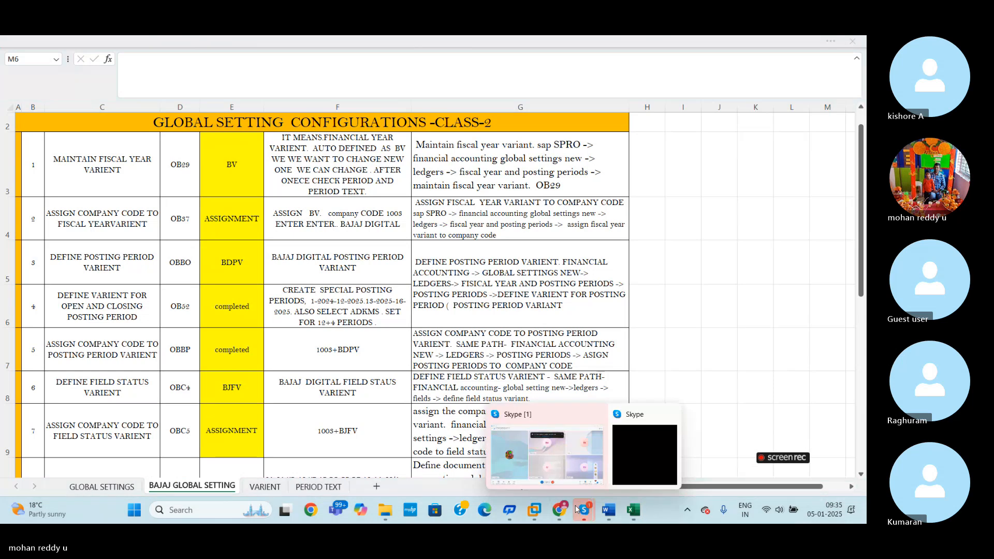
pyautogui.click(552, 466)
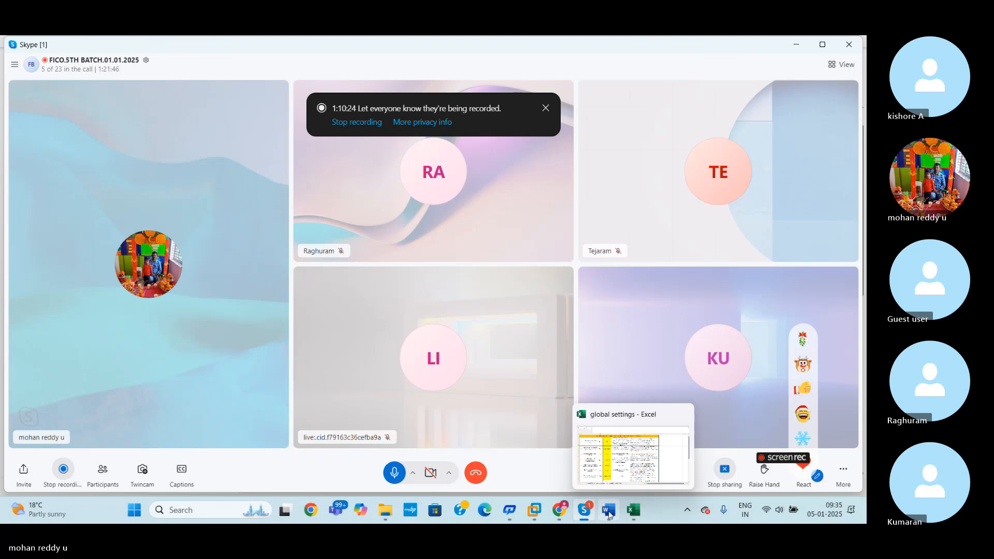
pyautogui.moveTo(539, 517)
pyautogui.click(571, 440)
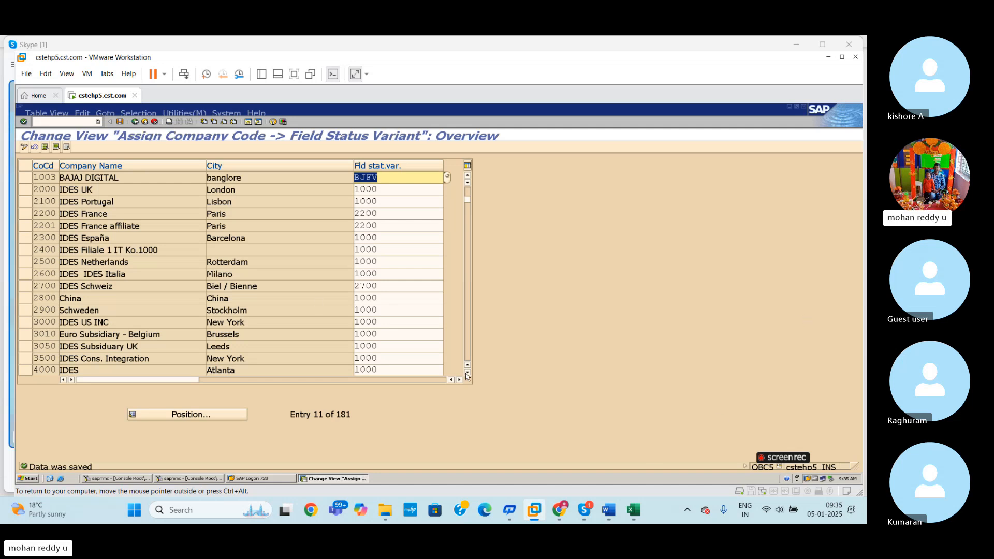
pyautogui.click(82, 123)
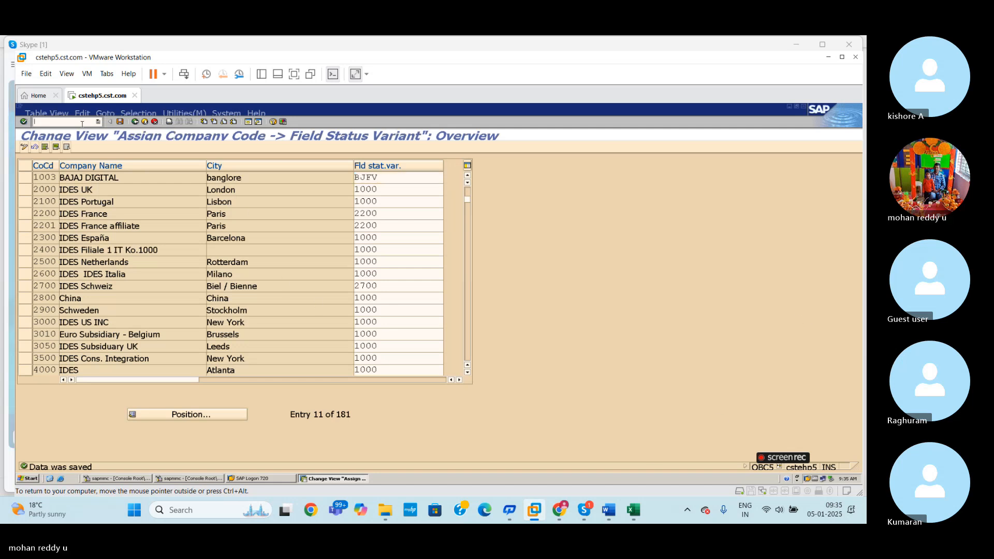
pyautogui.press('Return')
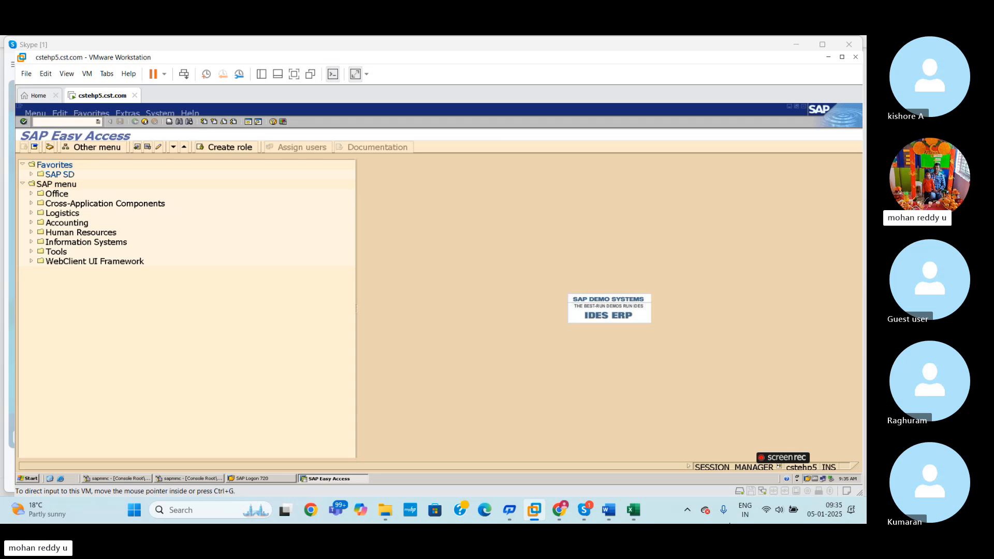
pyautogui.moveTo(589, 512)
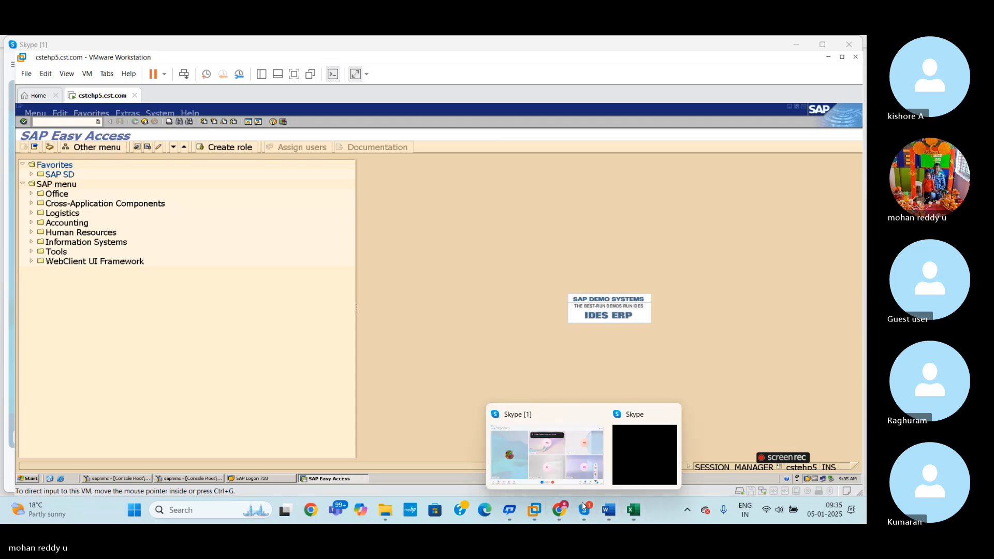